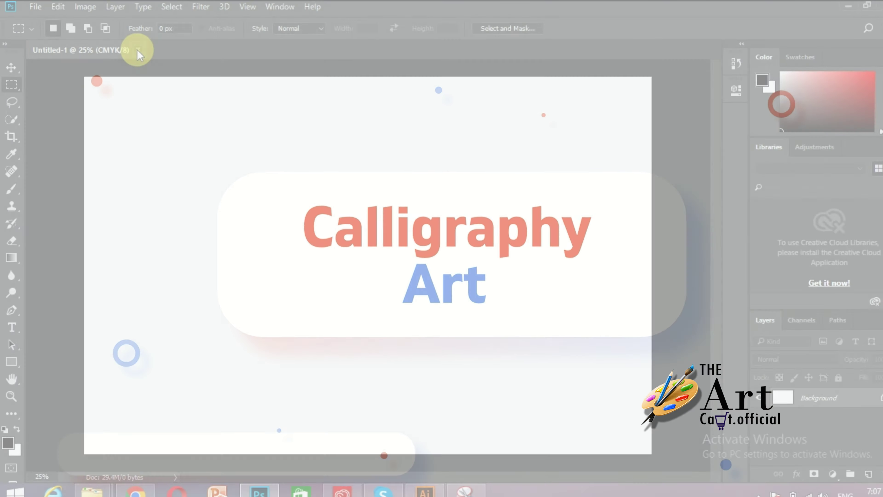
- Close the blank Untitled-1 document to return to the Get Started screen
click(138, 49)
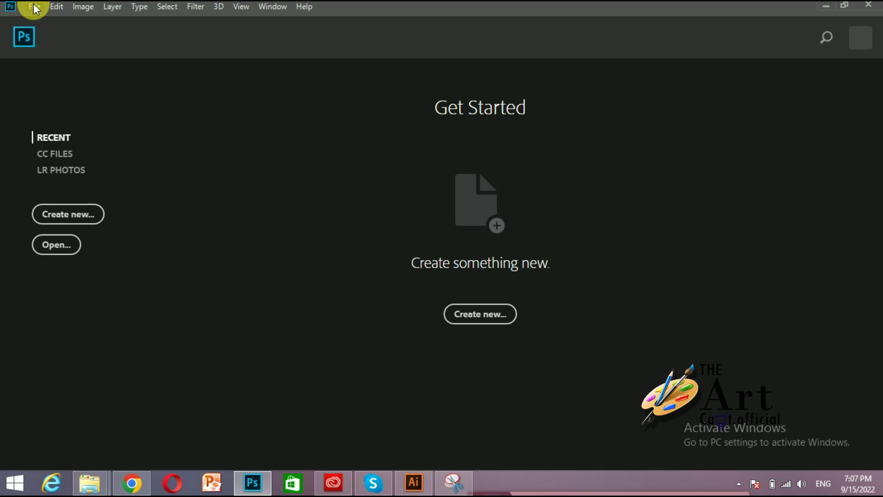
- Start a new document in pixels sized 3402 × 2268
click(35, 7)
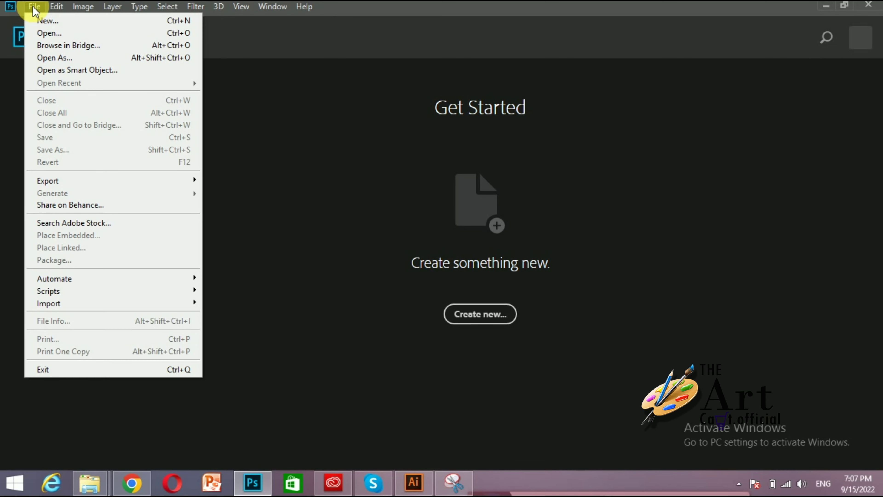
click(46, 21)
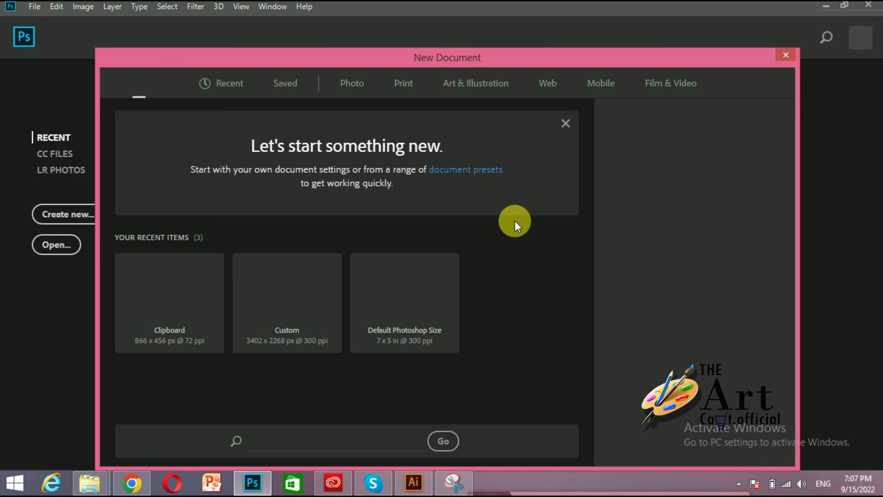
click(687, 183)
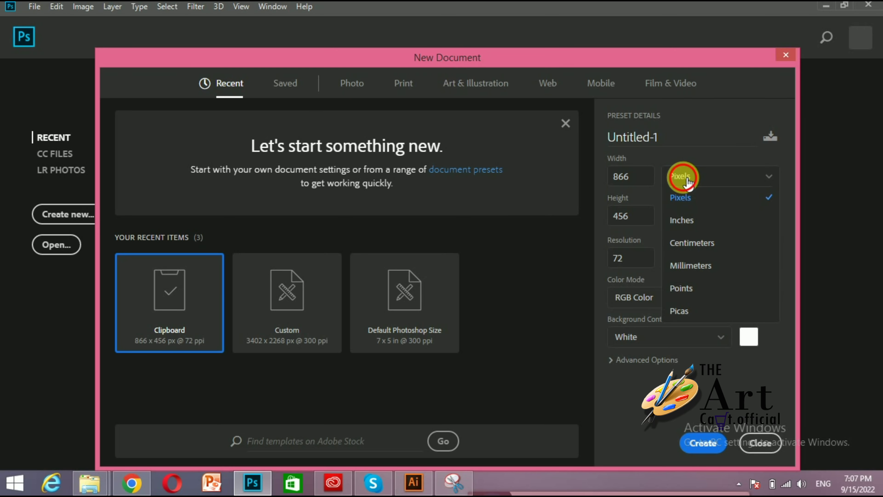
click(682, 195)
click(646, 184)
double_click(646, 187)
text(3402)
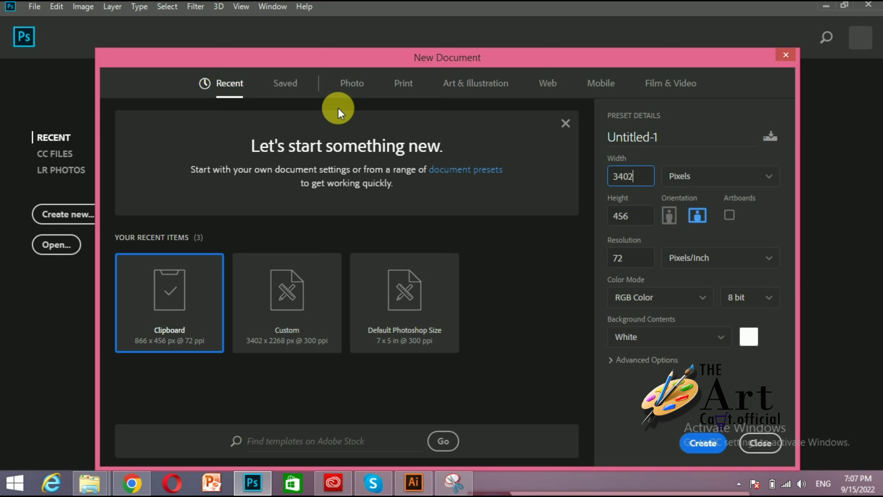
double_click(622, 214)
text(2268)
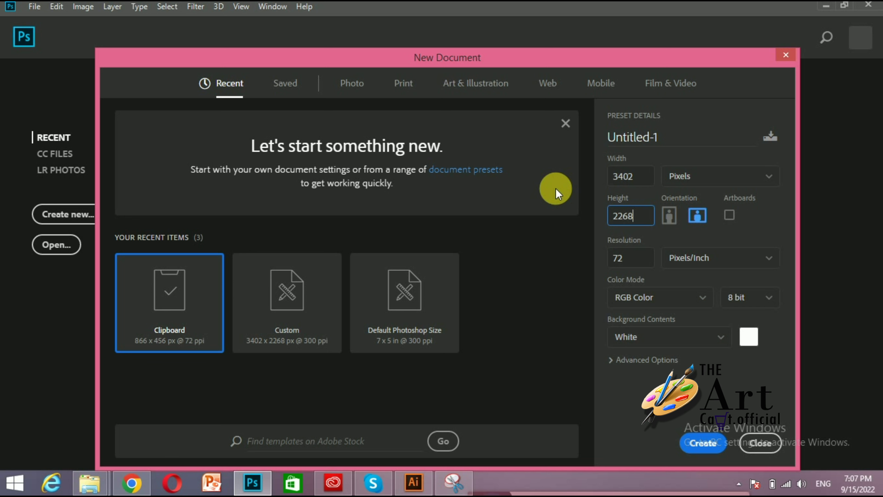
- Set the resolution to 300 ppi and the colour mode to CMYK Color, then create the document
double_click(629, 257)
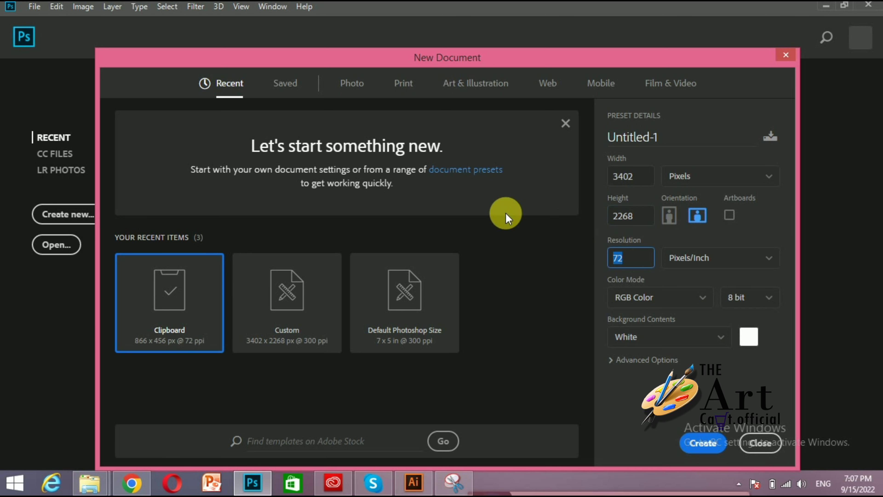
text(300)
click(626, 296)
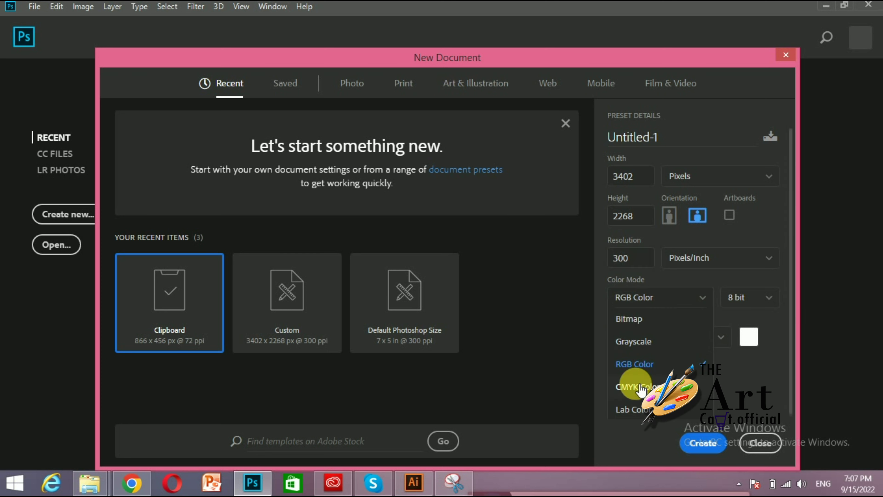
click(641, 388)
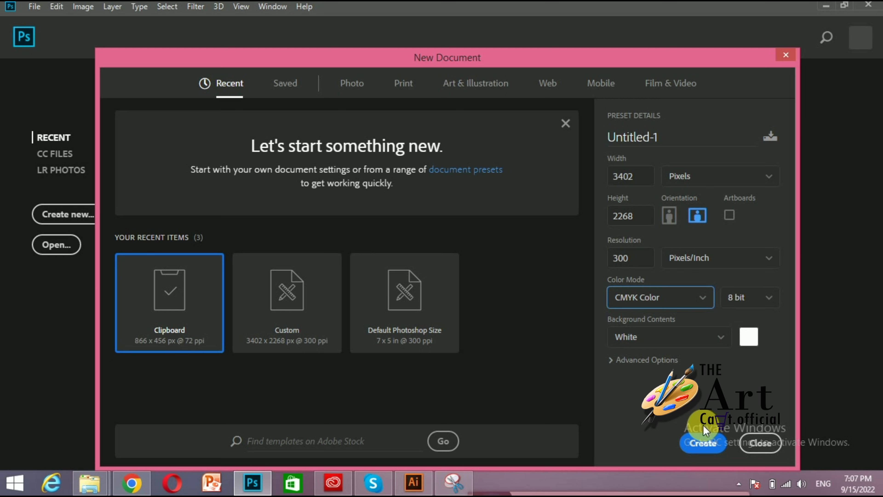
click(699, 444)
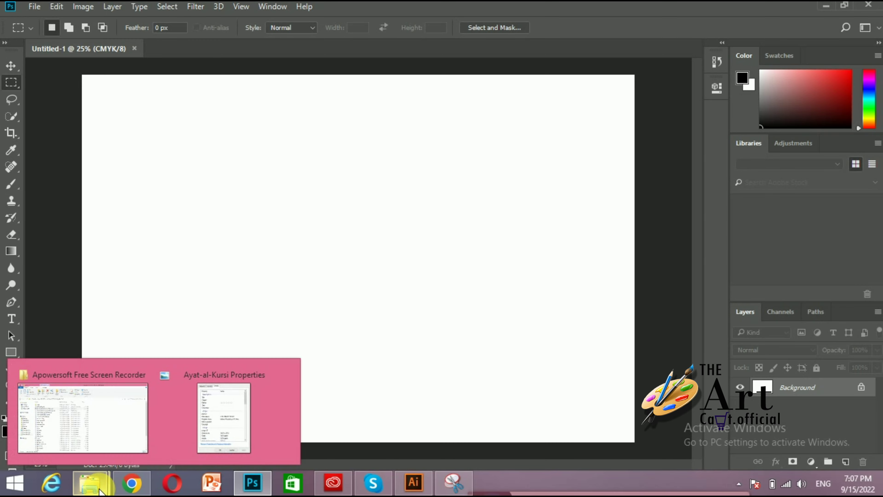
mouse_move(90, 482)
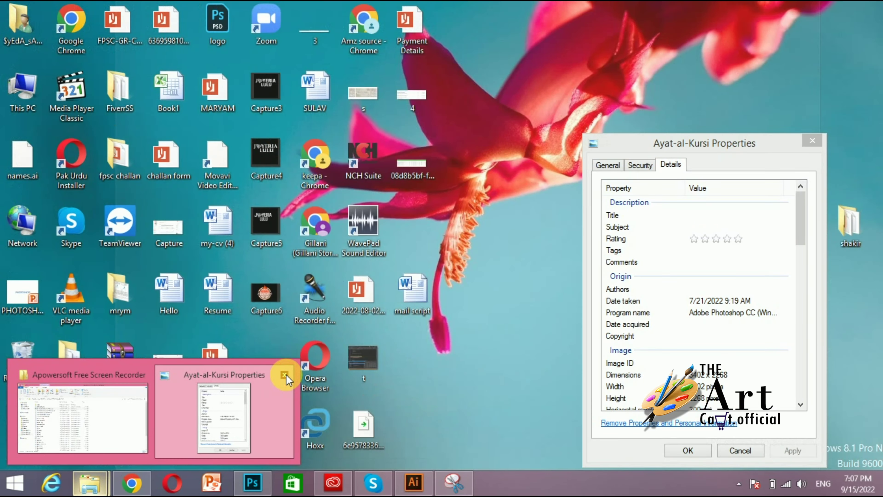
- Close the Properties window and open CalligraphyClients on Local Disk (D:) in File Explorer
click(284, 375)
click(105, 409)
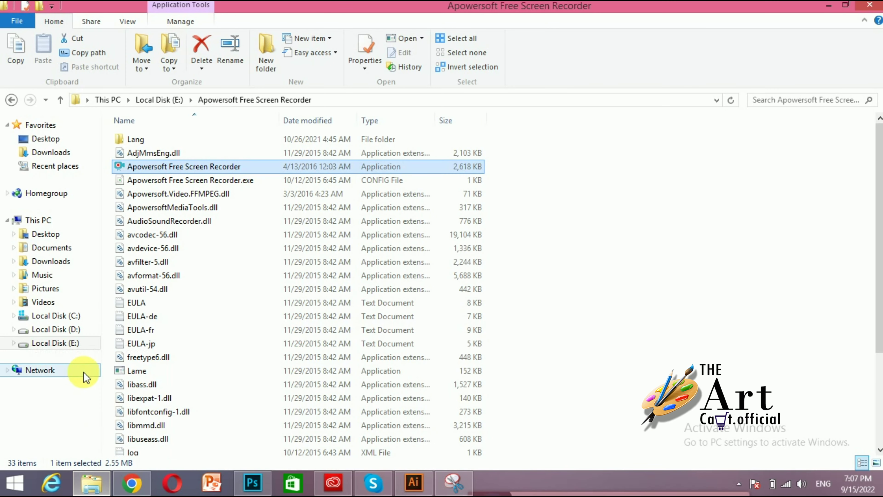
click(72, 331)
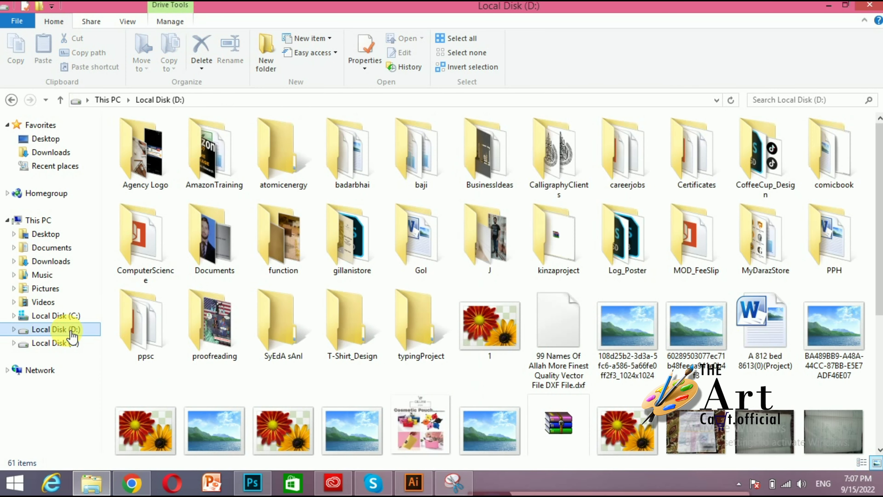
click(536, 162)
double_click(536, 162)
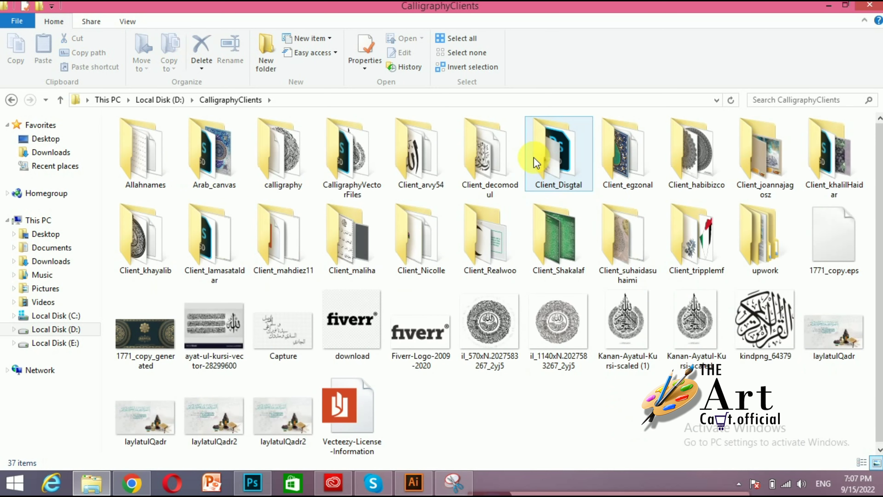
- Open Client_maliha and drag steve-johnson-sUyXt55-g2M-unsplash.jpg into Photoshop
click(349, 240)
double_click(349, 240)
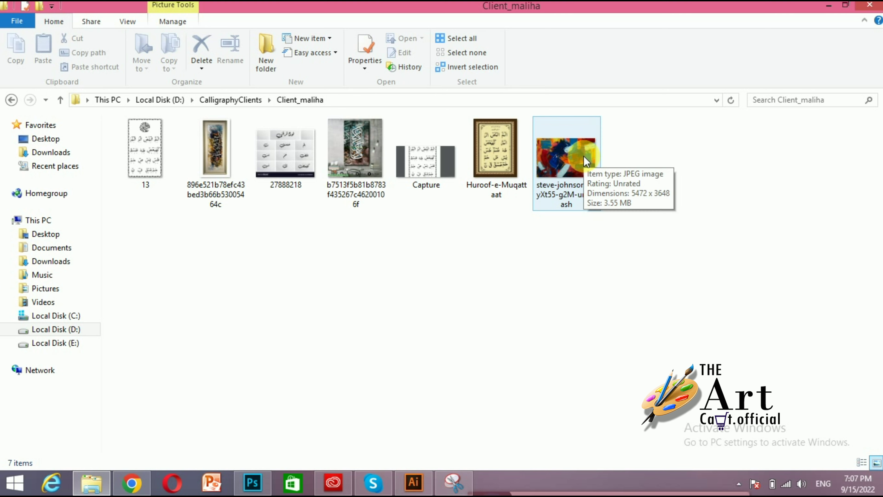
drag(586, 162, 235, 431)
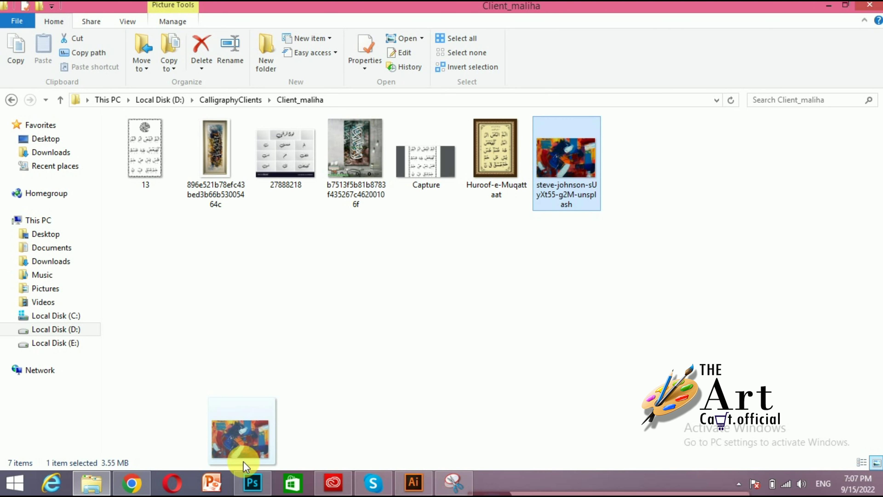
mouse_move(235, 431)
mouse_down()
mouse_move(383, 123)
mouse_move(455, 44)
mouse_up()
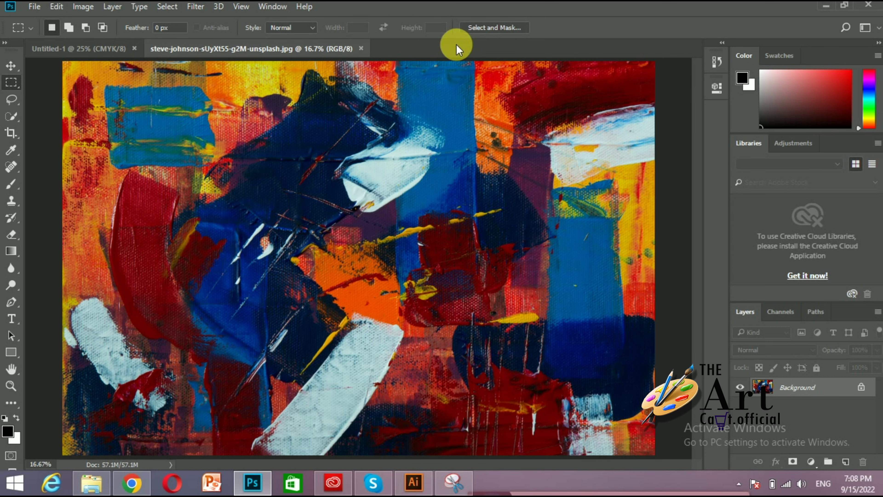
- Move the painting onto the Untitled-1 canvas as Layer 1 and zoom out
click(11, 66)
drag(290, 191, 125, 46)
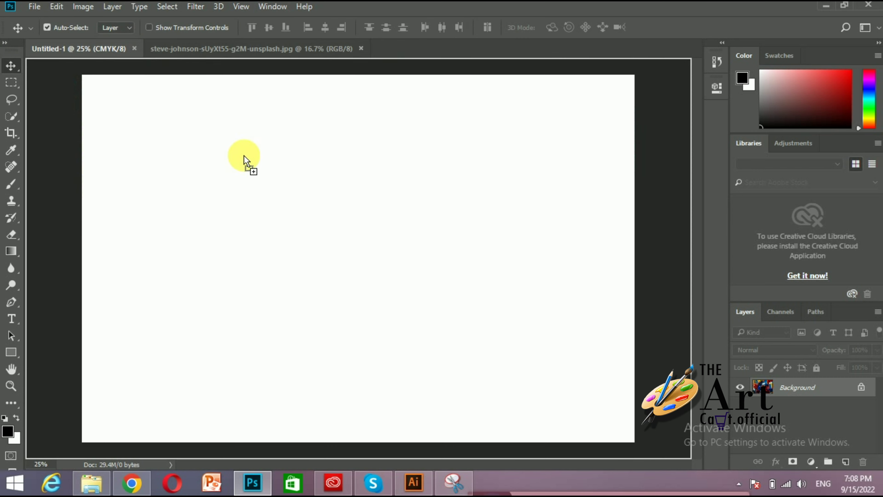
drag(125, 46, 295, 198)
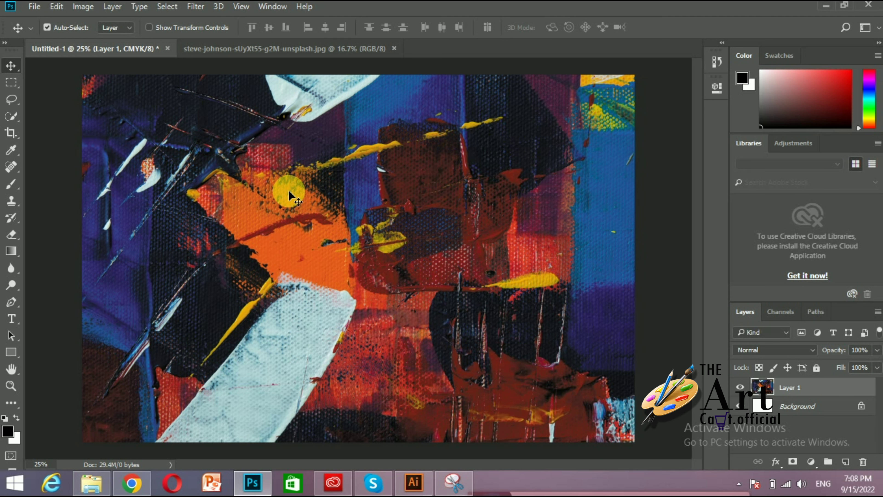
key(ctrl+minus)
key(ctrl+minus)
key(ctrl+minus)
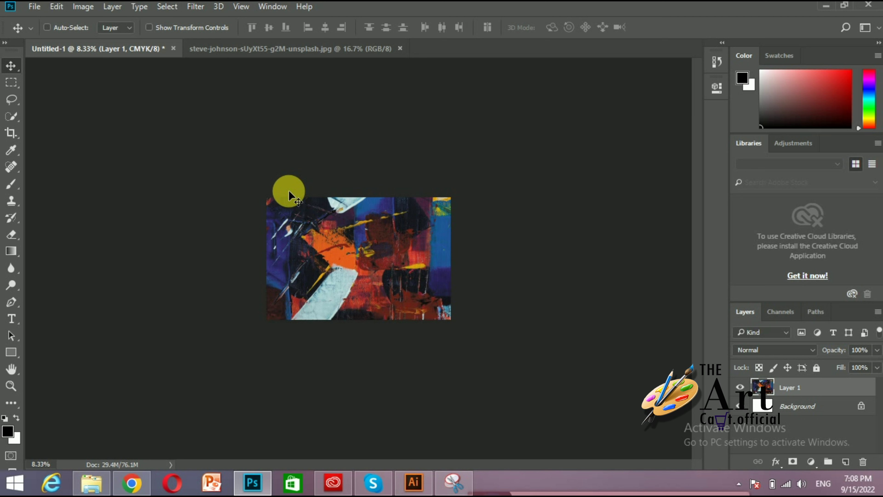
- Free-transform the painting down to 62.17% so it fits the canvas, then zoom in
key(ctrl+t)
drag(187, 138, 229, 178)
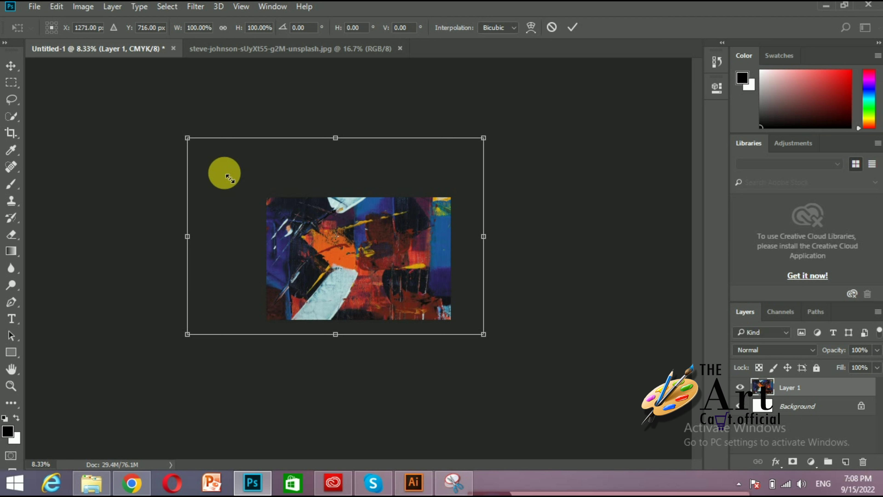
drag(230, 178, 261, 198)
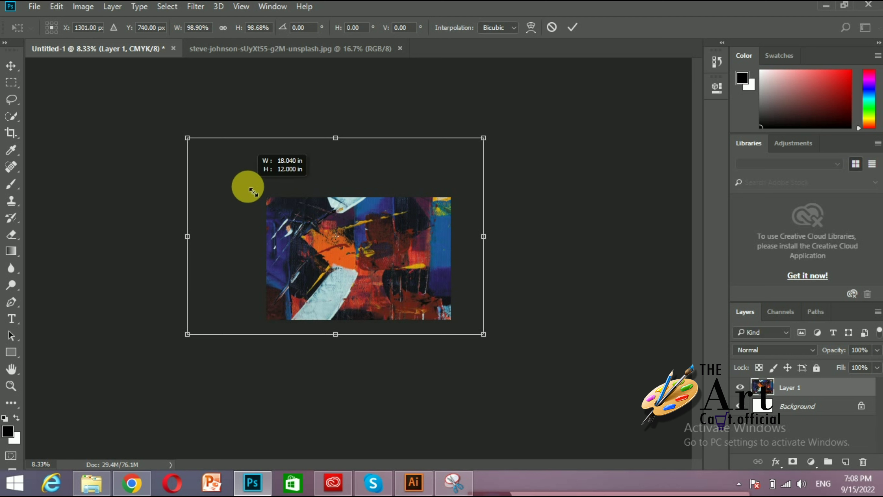
drag(261, 198, 266, 197)
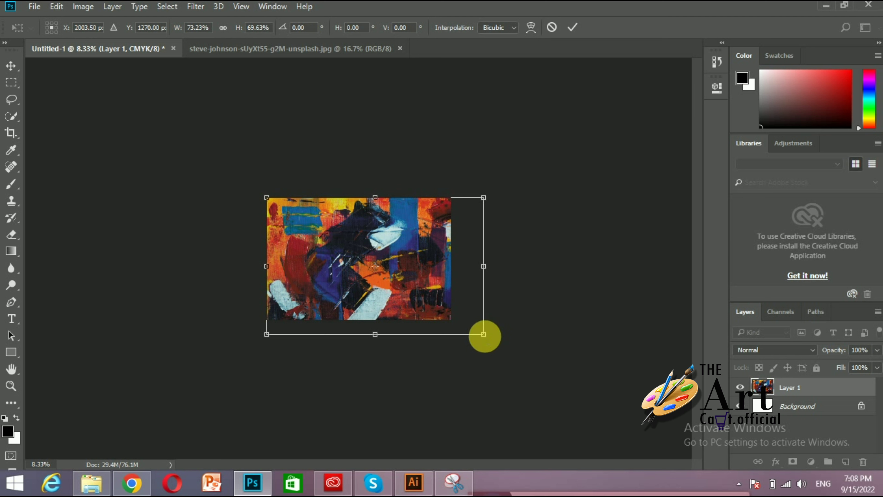
drag(483, 334, 450, 320)
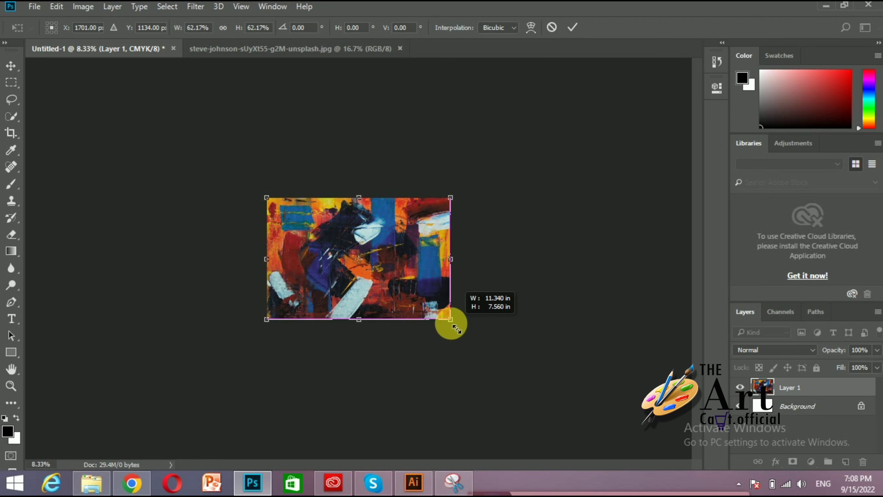
key(Return)
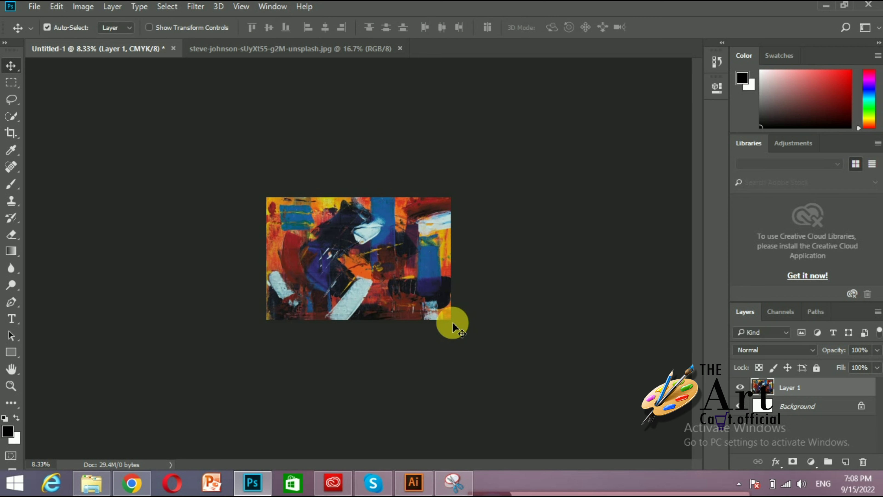
key(ctrl+plus)
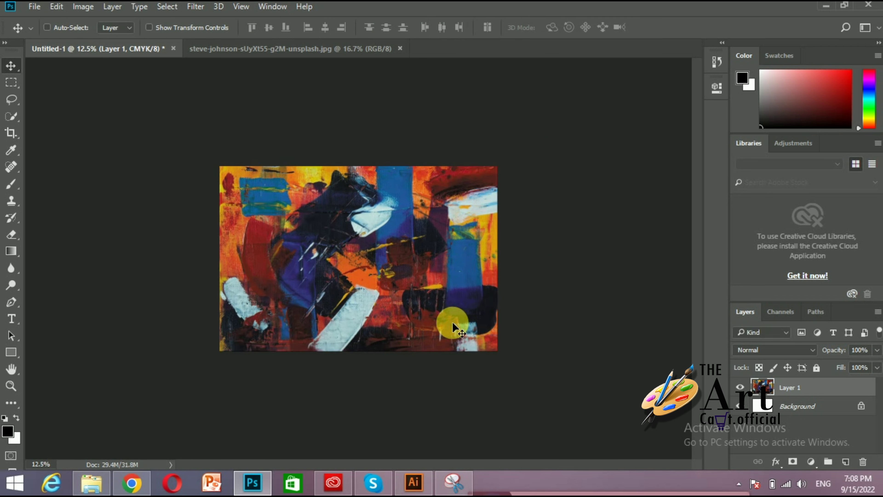
key(ctrl+plus)
key(ctrl+plus)
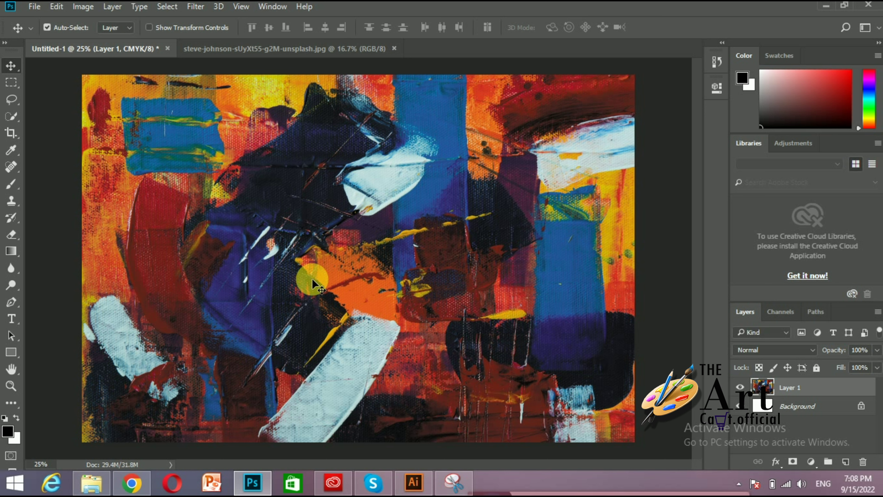
- Select the Brush tool and browse the General and Dry Media Brushes preset folders
click(9, 187)
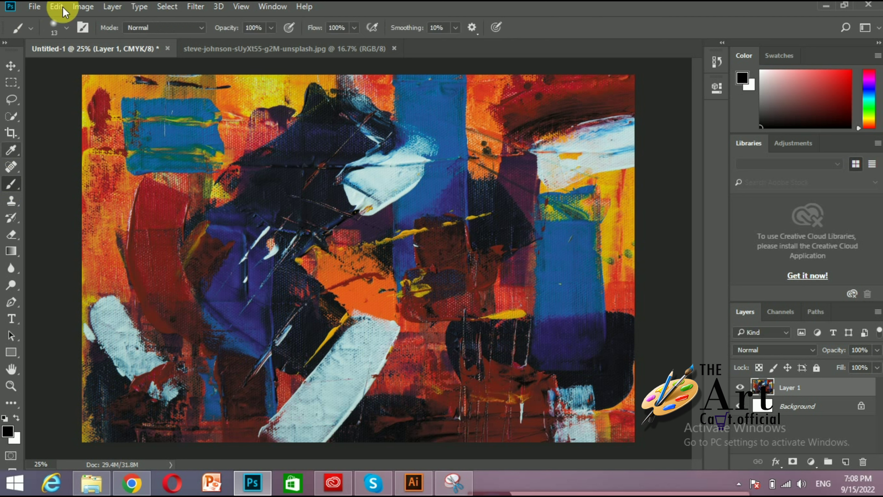
click(67, 27)
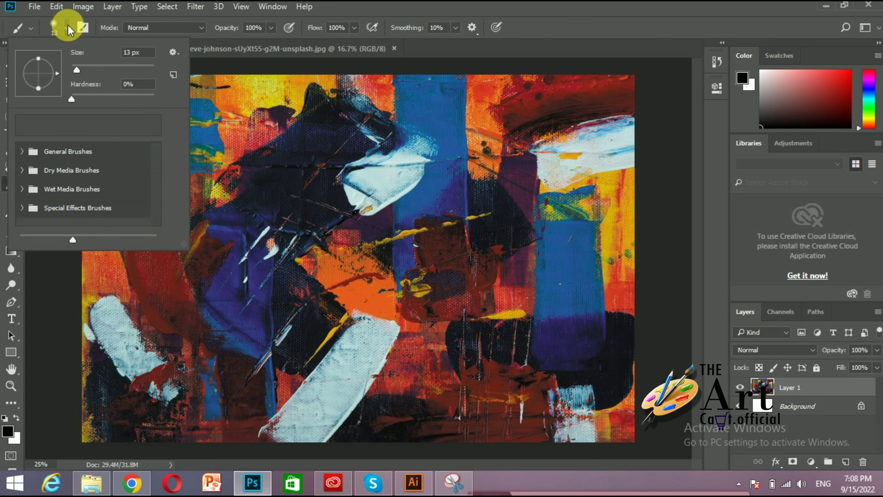
key(Escape)
click(63, 29)
click(30, 160)
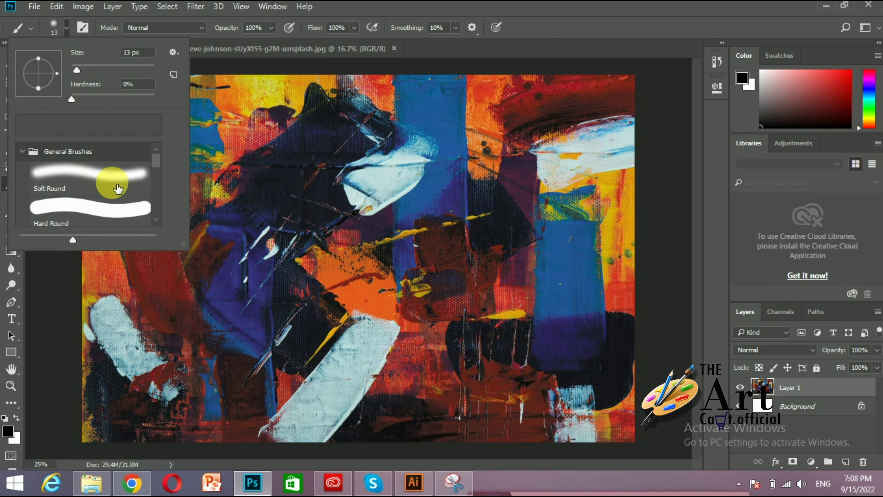
drag(154, 162, 157, 210)
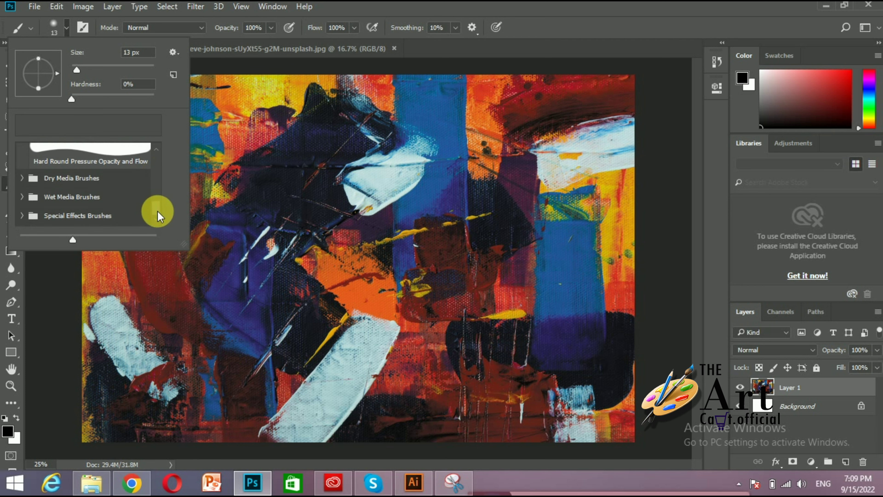
click(21, 177)
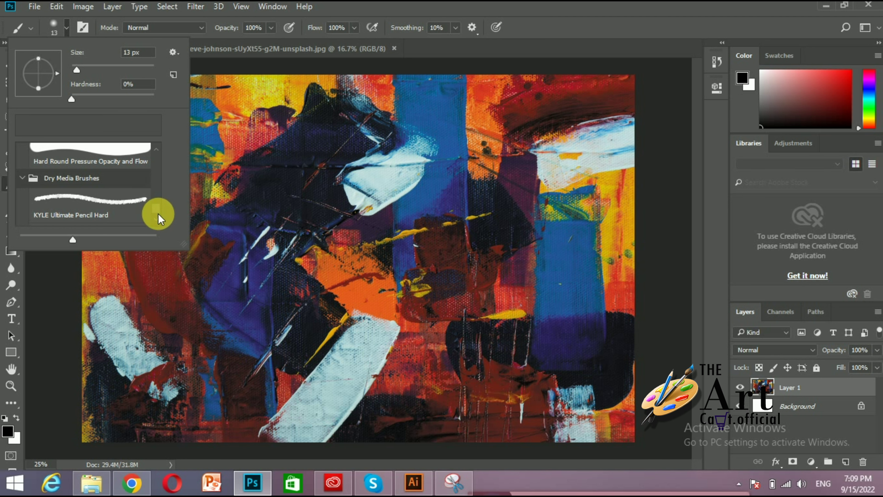
scroll(158, 214, down, 3)
click(66, 27)
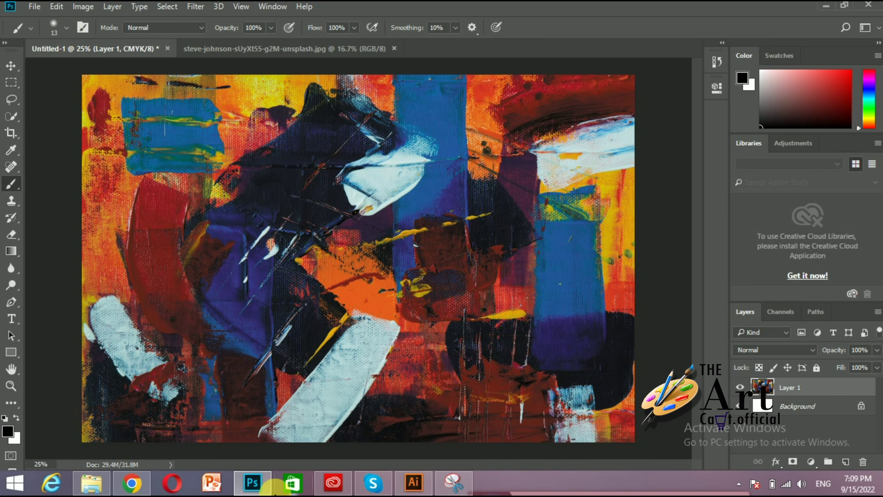
click(130, 491)
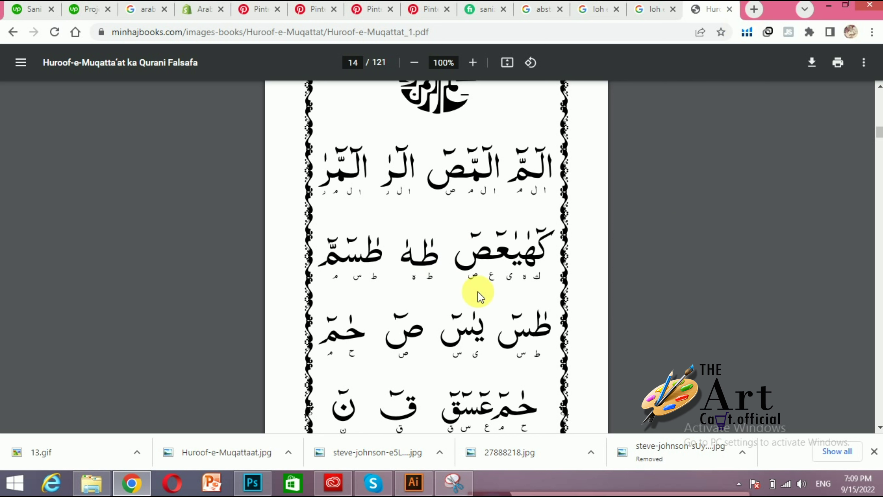
mouse_move(252, 482)
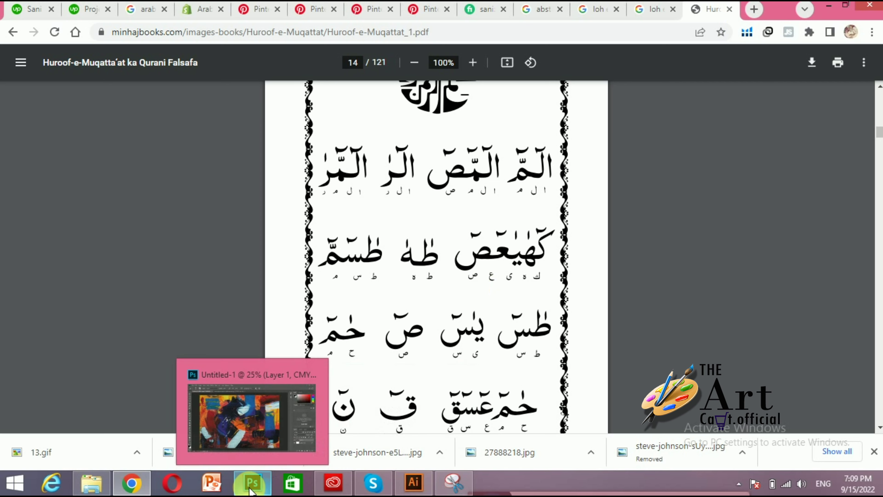
- Open a new Chrome tab and close the Huroof PDF and Google Images tabs
click(252, 487)
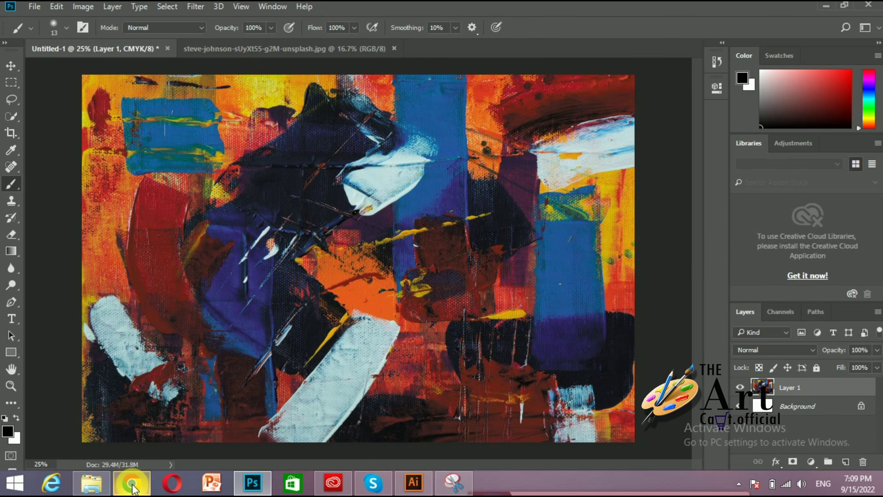
click(132, 485)
key(ctrl+t)
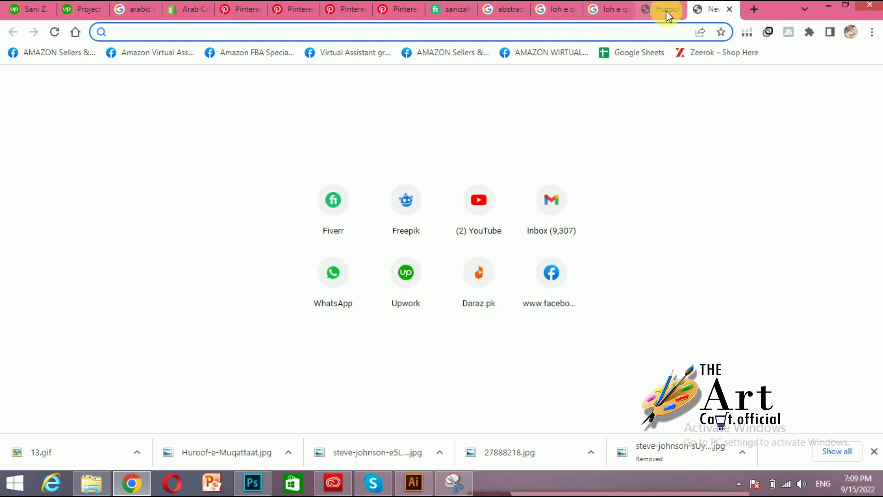
click(675, 10)
click(677, 10)
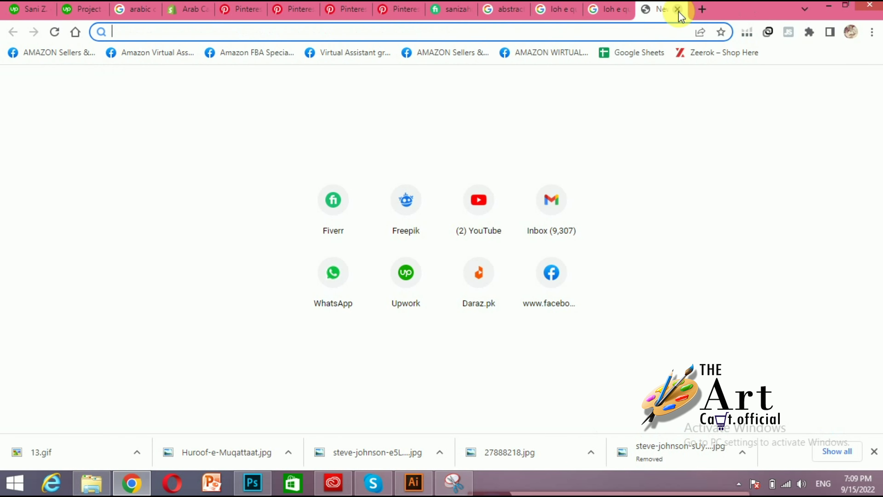
click(613, 11)
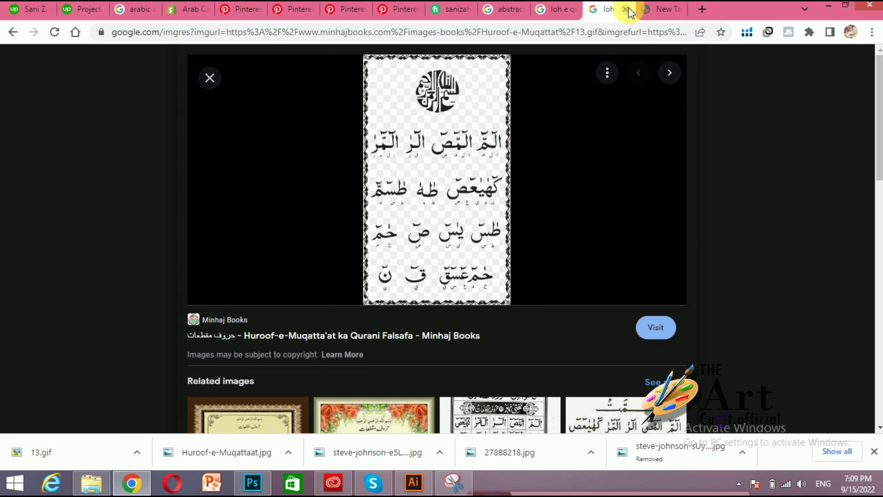
click(626, 9)
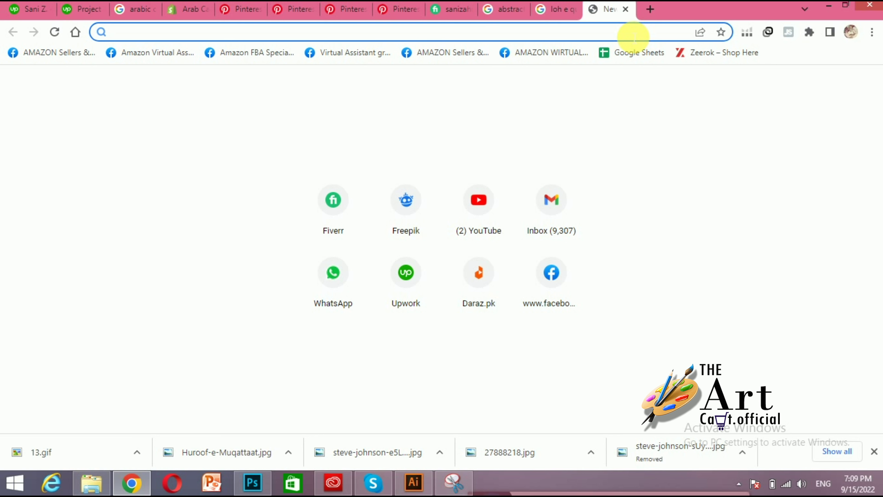
text(a)
key(BackSpace)
key(BackSpace)
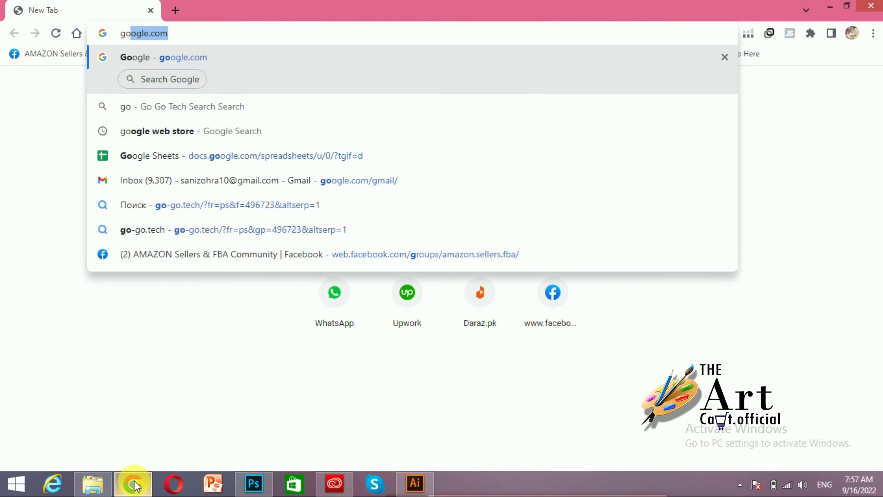
- Search Google Images for 'brush in png' and open the PNGEgg brush result in a new tab
key(Return)
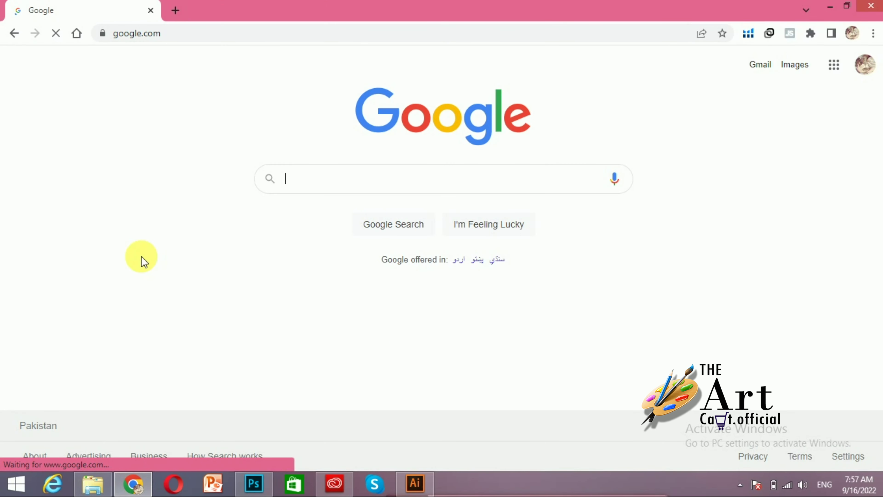
text(brush)
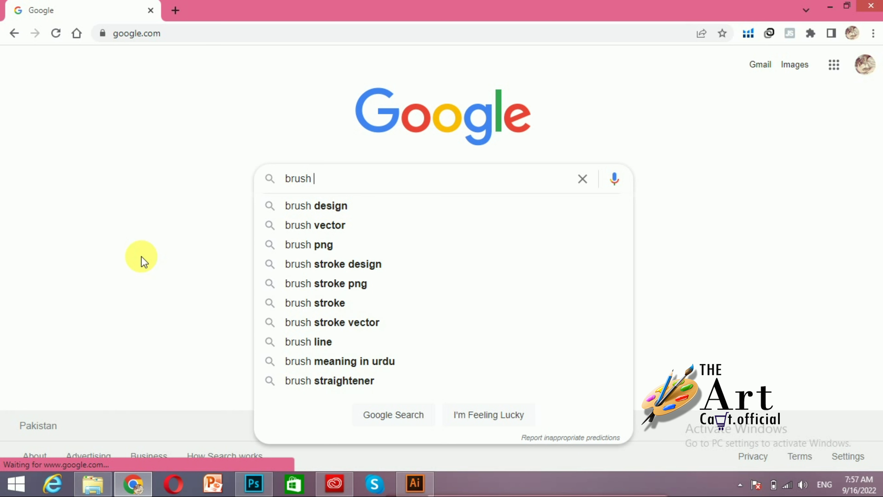
text( in png)
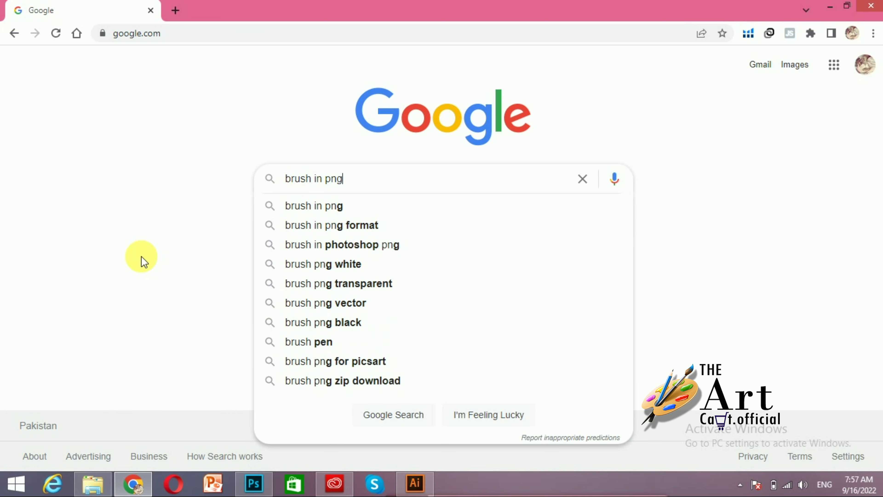
key(Return)
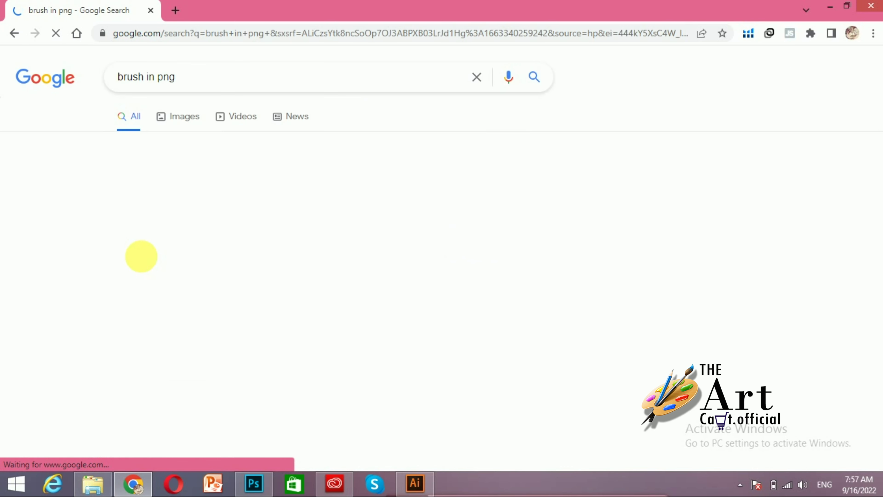
click(187, 120)
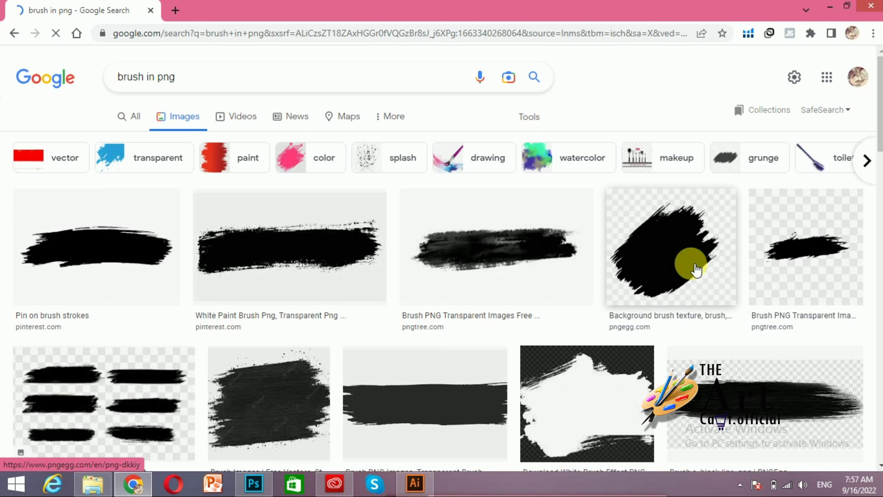
right_click(692, 265)
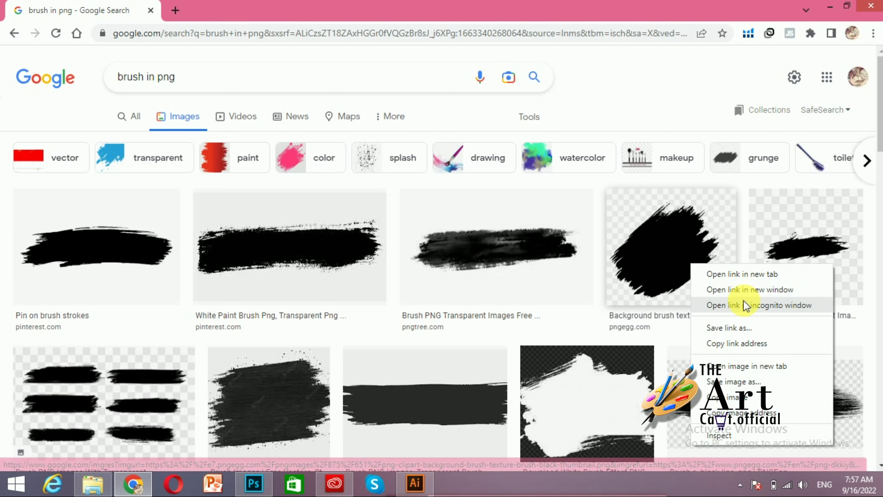
click(731, 274)
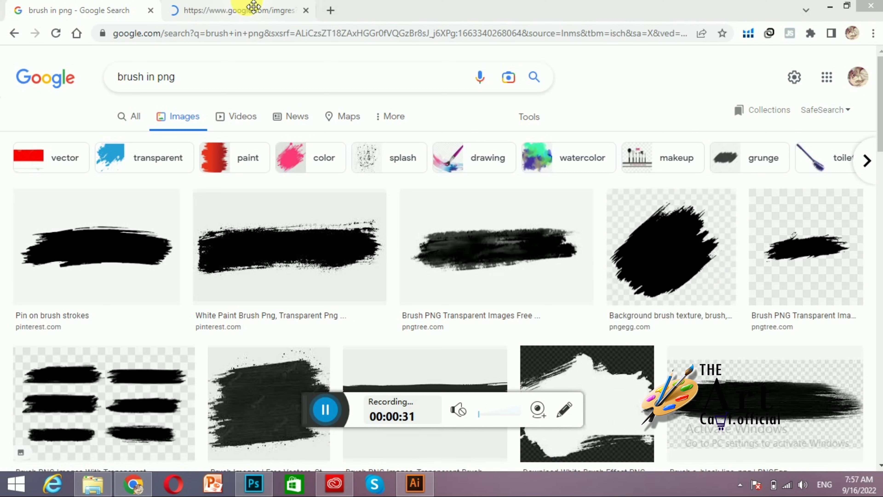
- Open the PNGEgg brush texture page in a new tab from the image preview
click(248, 7)
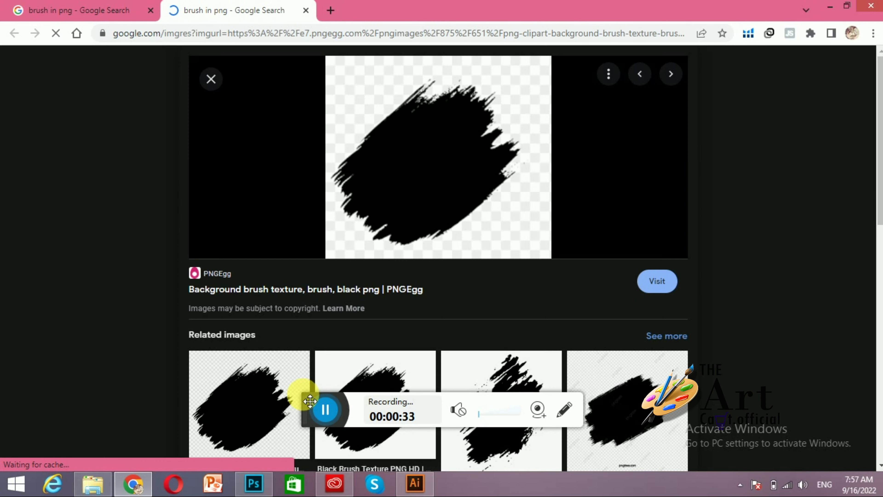
click(309, 401)
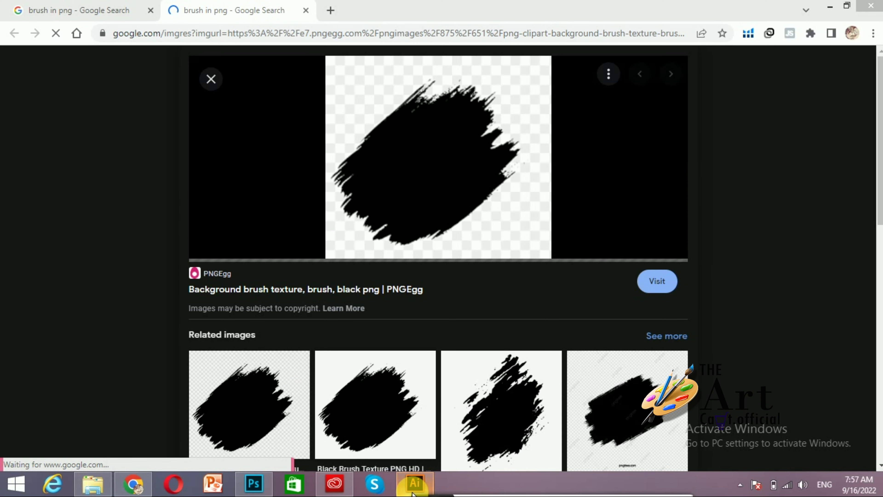
right_click(250, 294)
click(267, 300)
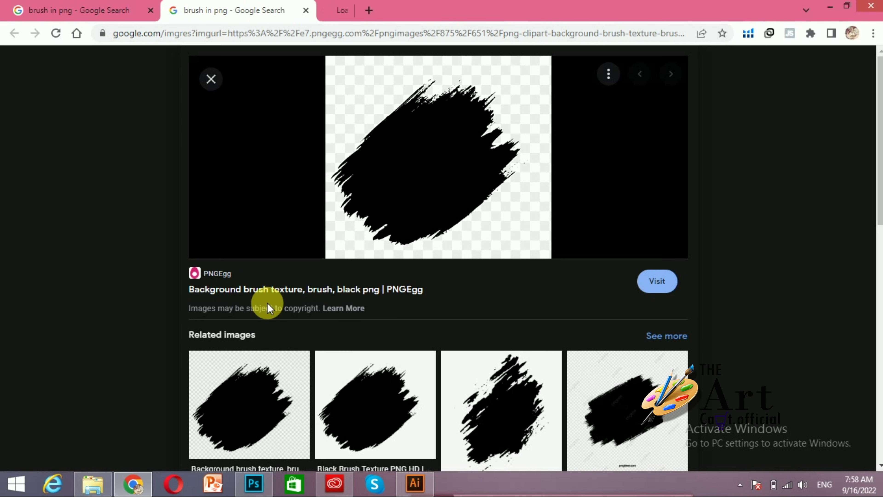
click(52, 14)
click(365, 10)
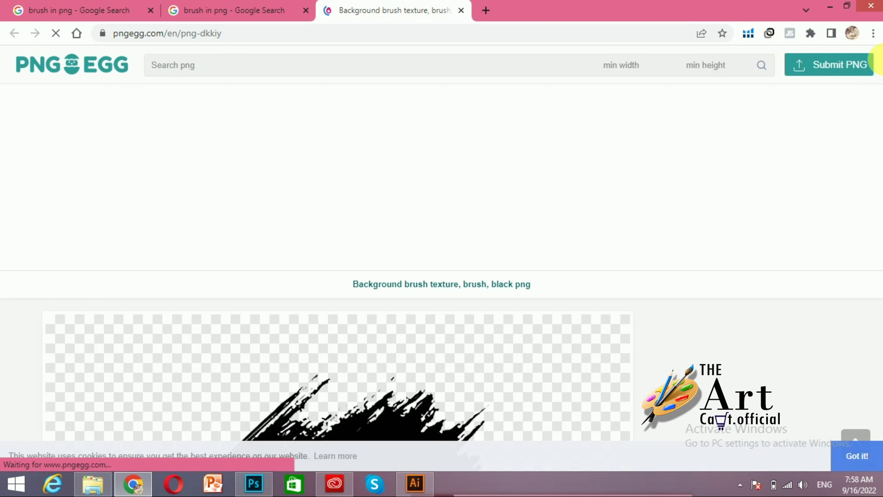
- Request the free PNG download, confirm I am human, and solve the captcha
scroll(879, 91, down, 2)
scroll(878, 91, down, 5)
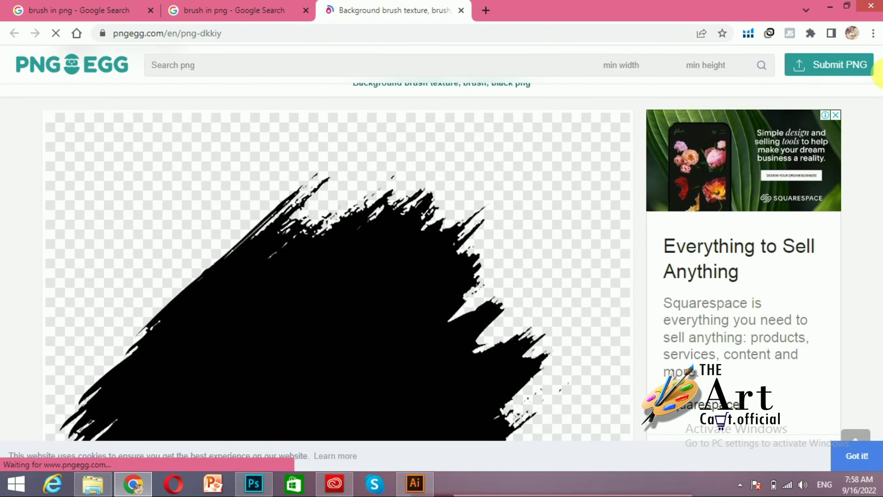
scroll(879, 91, down, 5)
scroll(458, 196, down, 3)
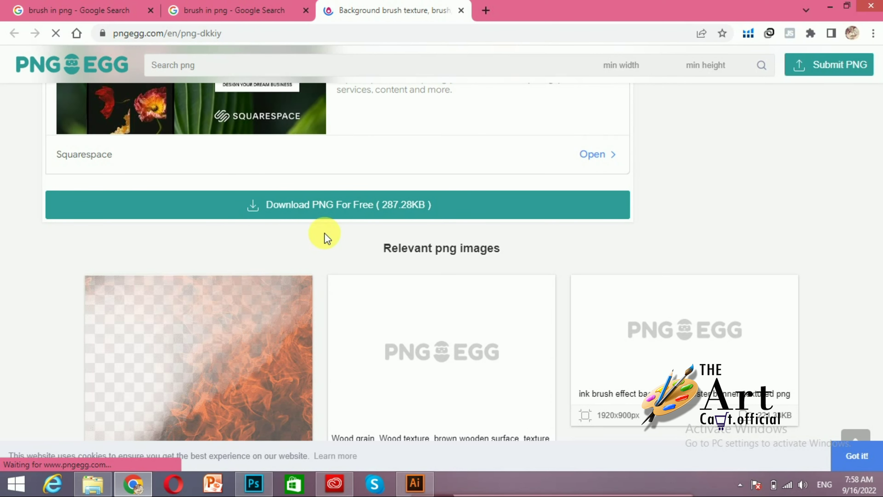
click(326, 210)
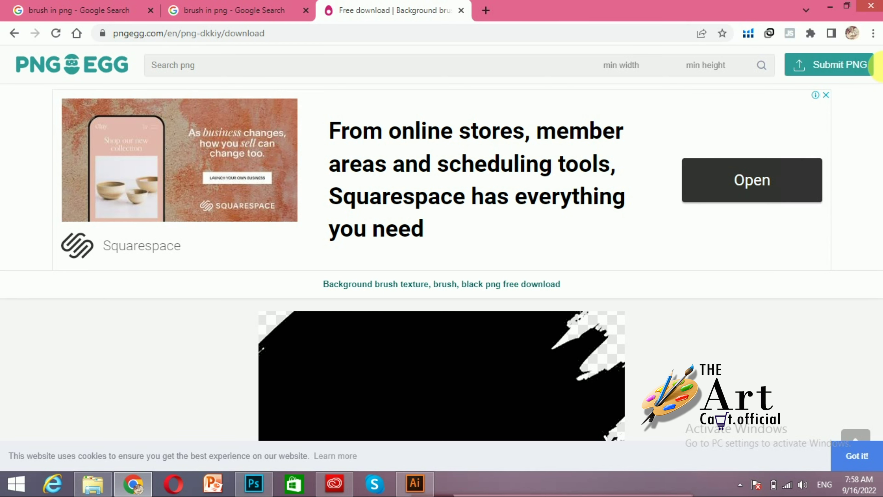
scroll(880, 66, down, 3)
scroll(880, 70, down, 3)
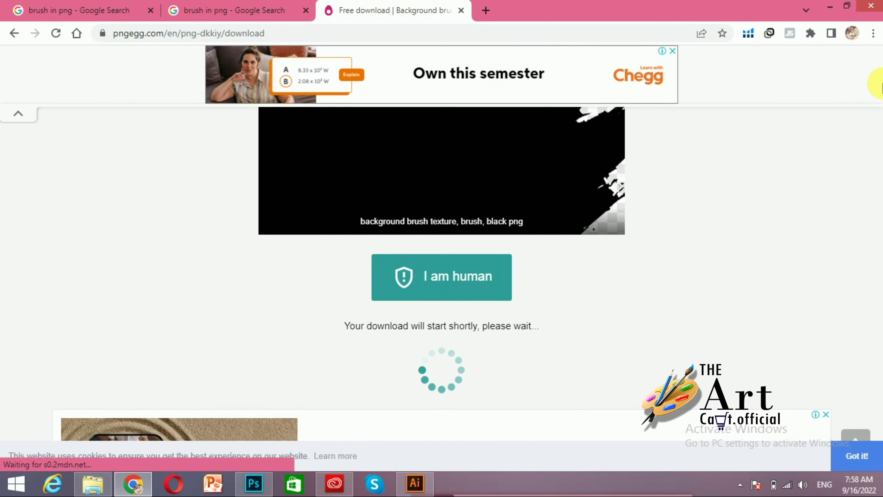
click(457, 275)
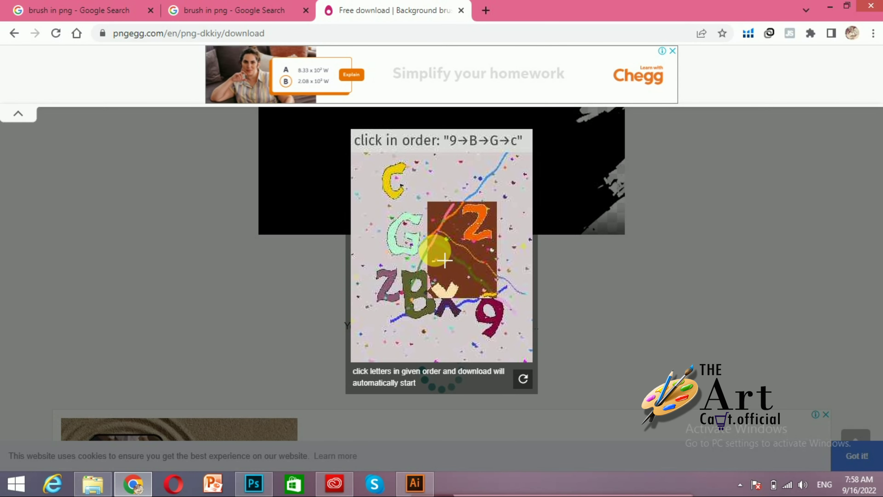
click(418, 287)
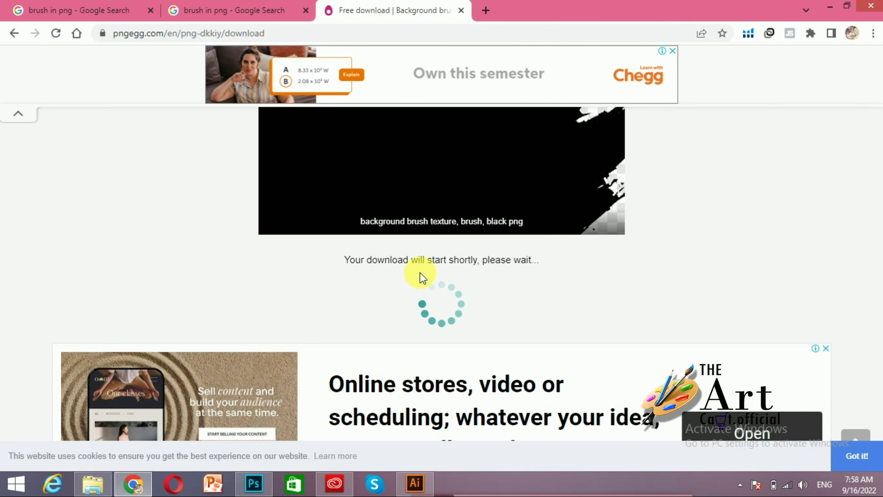
click(214, 7)
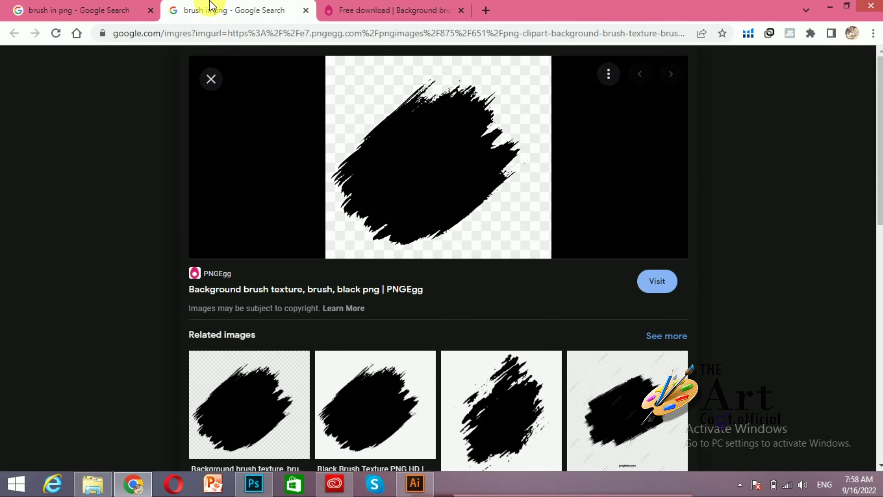
- Open the freepnglogos brush stroke result page in a new tab
click(103, 14)
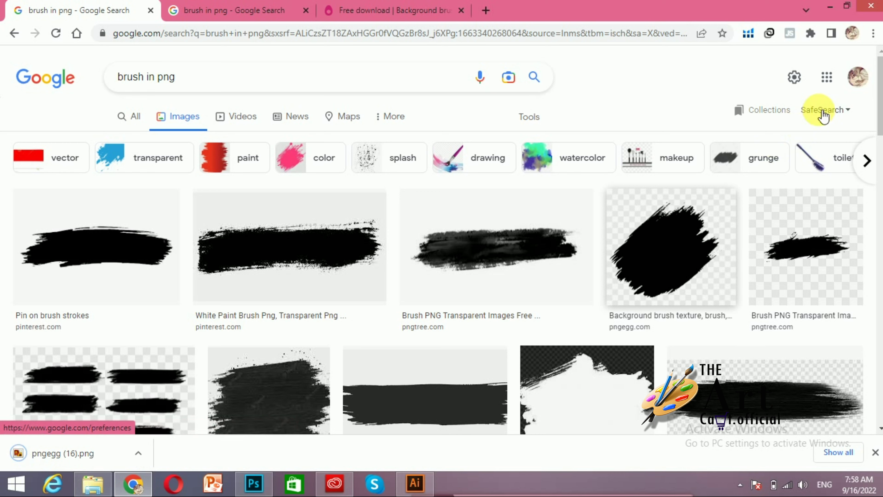
drag(881, 101, 878, 150)
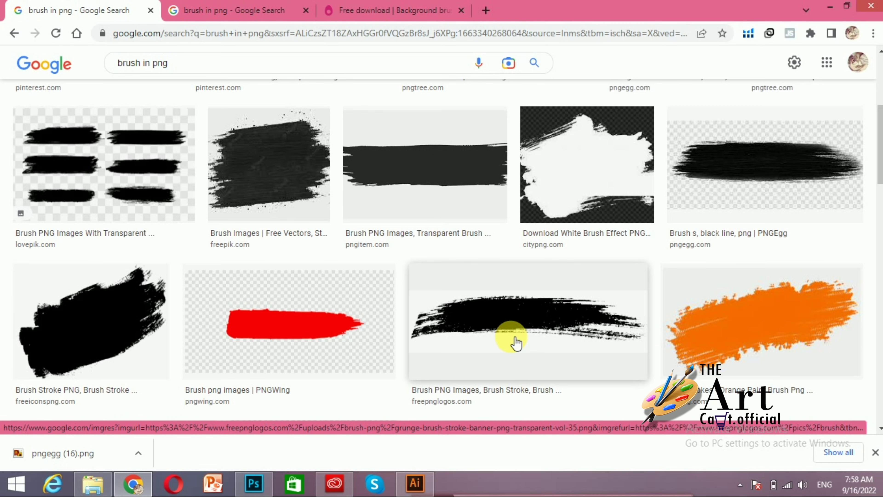
click(513, 341)
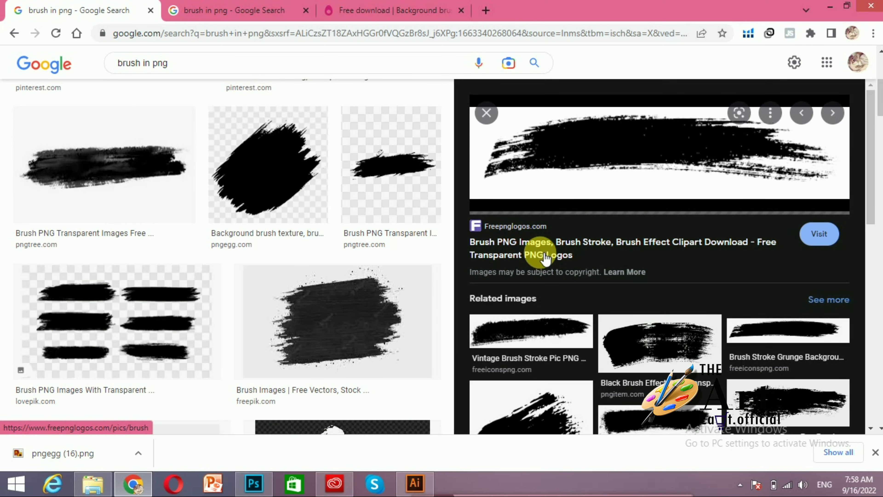
right_click(541, 256)
click(564, 263)
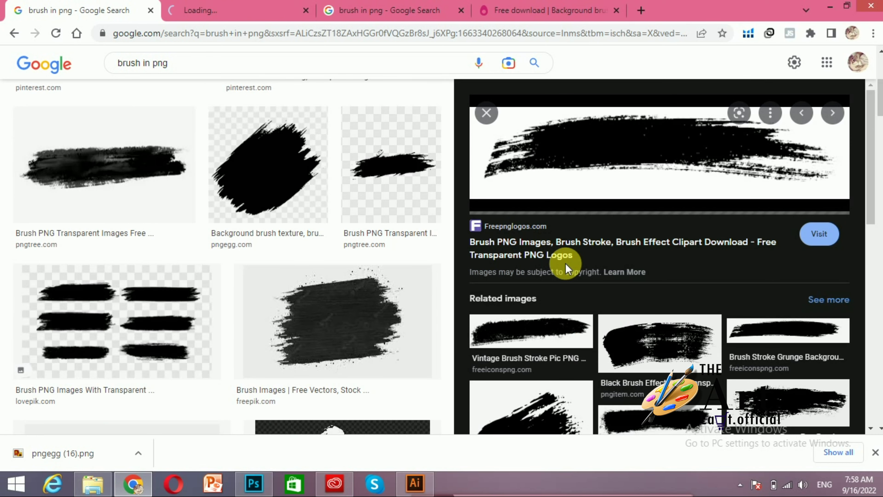
click(237, 14)
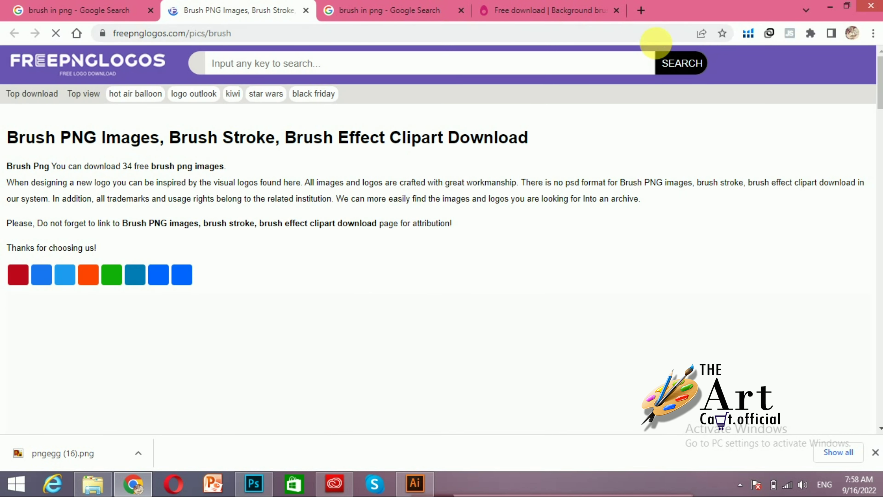
- Scroll the freepnglogos page and open the grunge brush stroke banner in a new tab
drag(879, 87, 872, 142)
scroll(871, 142, down, 2)
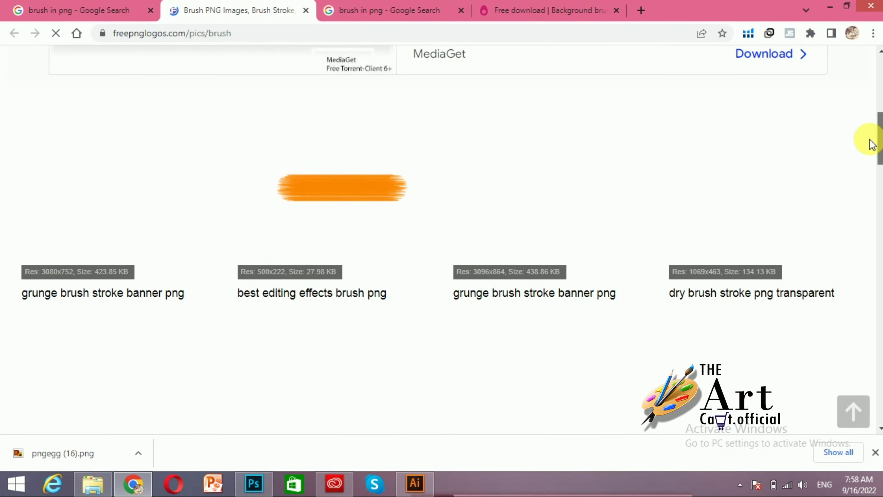
scroll(871, 142, down, 1)
mouse_move(869, 152)
mouse_down()
mouse_move(874, 144)
mouse_move(868, 151)
mouse_up()
scroll(867, 152, down, 2)
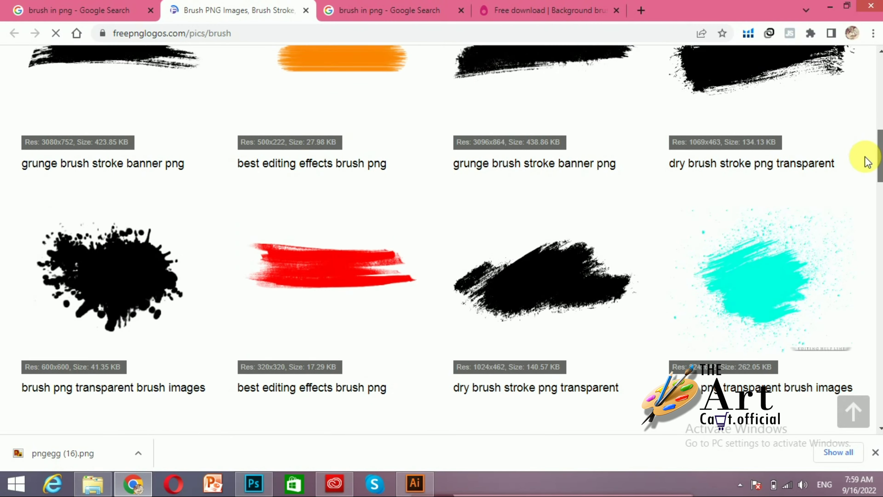
scroll(868, 157, up, 4)
scroll(865, 143, down, 1)
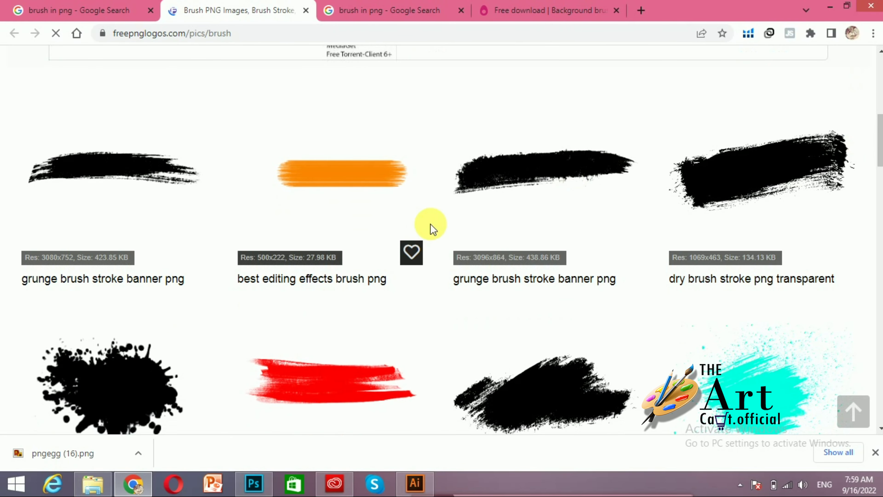
right_click(110, 162)
click(170, 171)
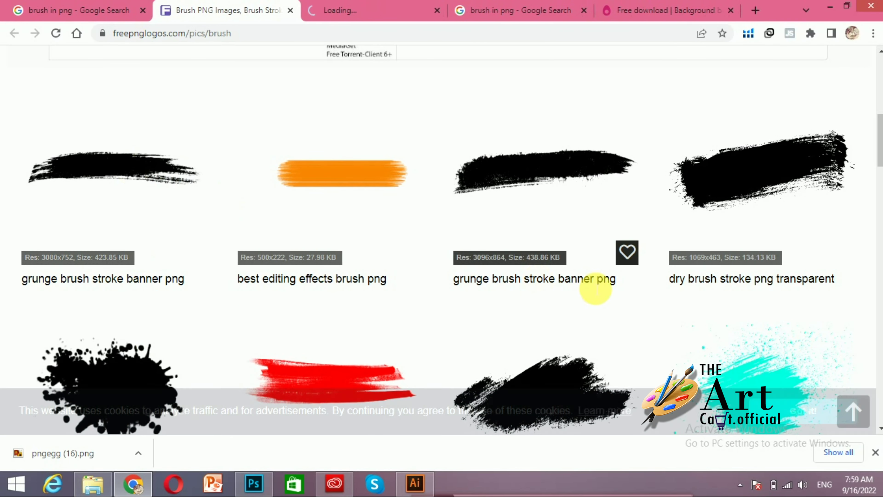
- Open the black splatter brush's page and dismiss the covering ad
scroll(878, 174, down, 3)
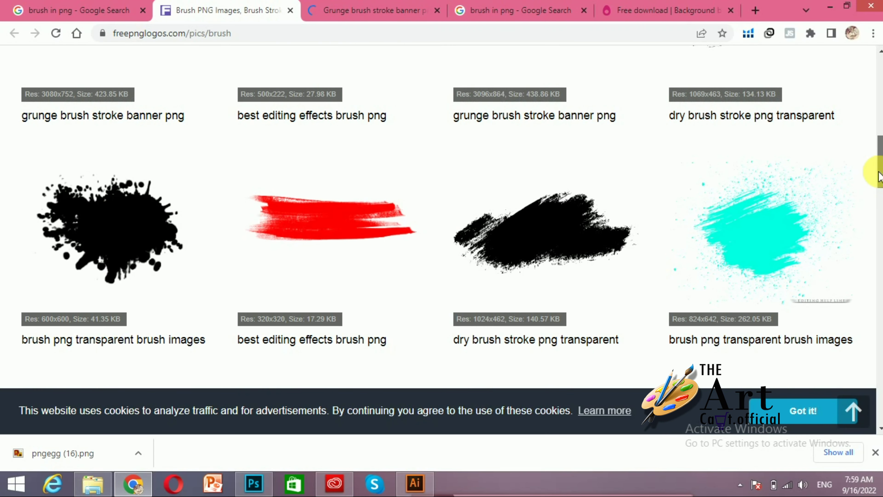
scroll(879, 175, down, 4)
scroll(880, 188, up, 2)
scroll(879, 176, up, 3)
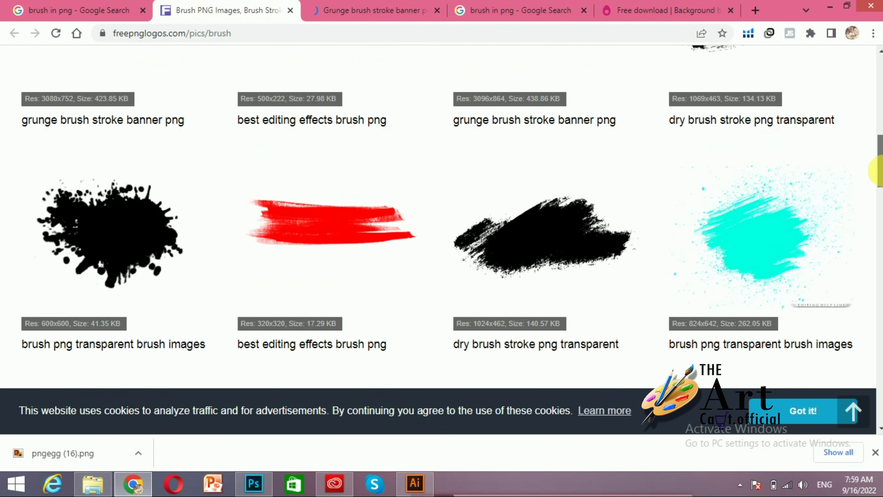
mouse_move(76, 100)
click(109, 212)
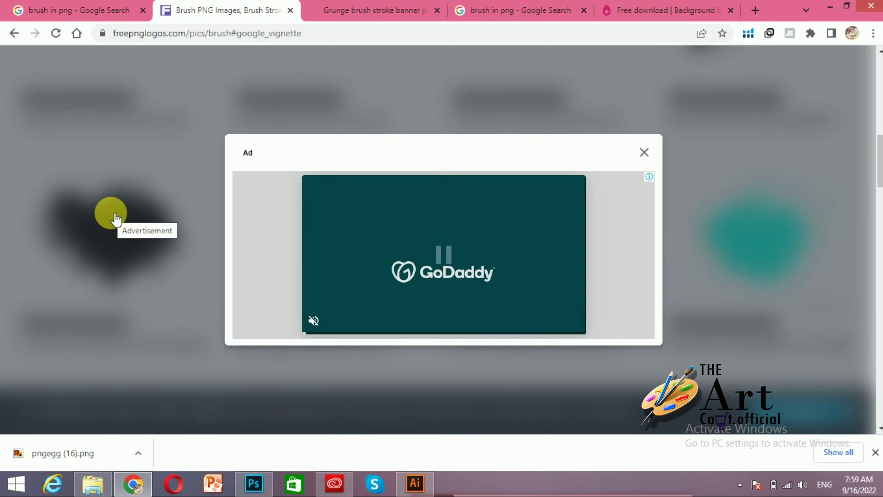
click(645, 152)
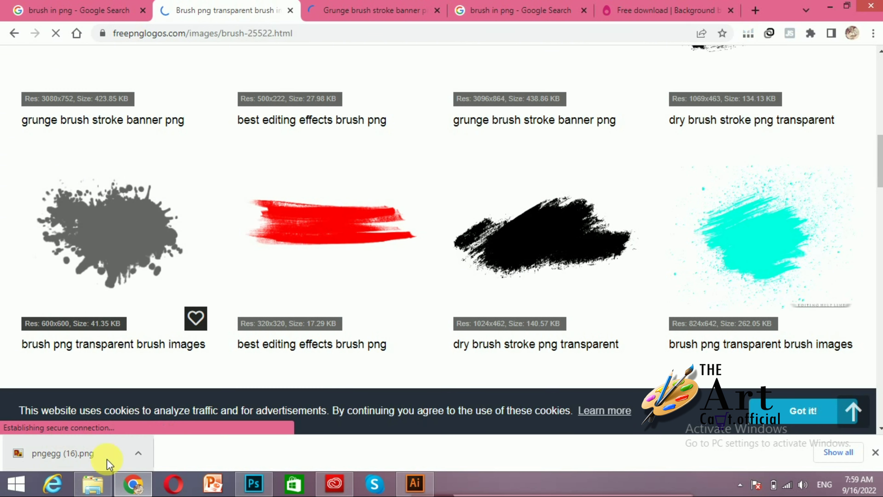
click(143, 460)
- Paste pngegg (16) into the Client_maliha folder and drag it into Photoshop as a new document
click(164, 410)
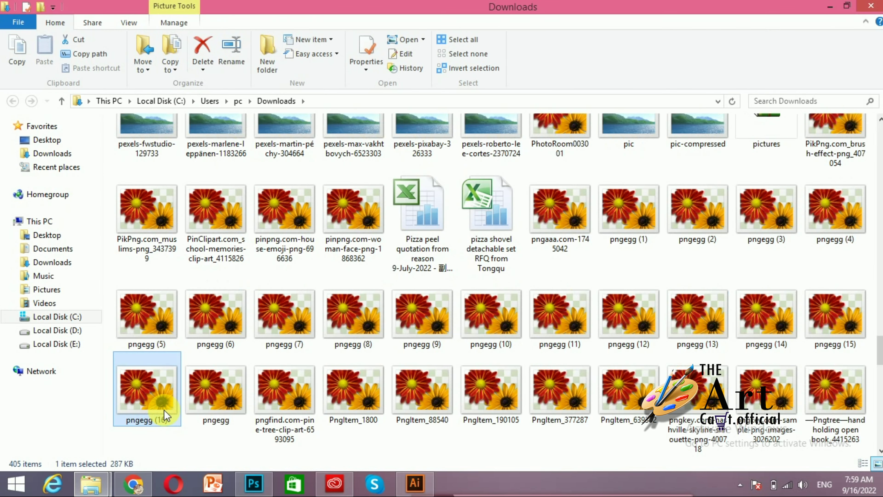
click(863, 11)
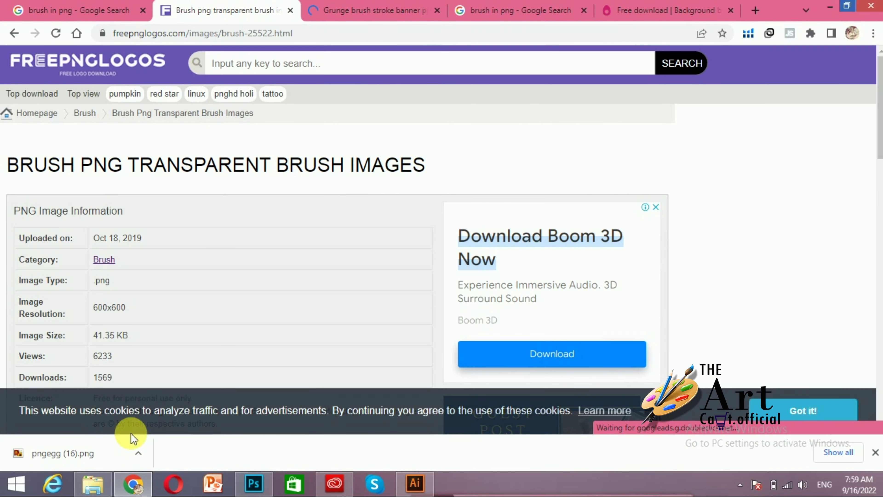
click(105, 481)
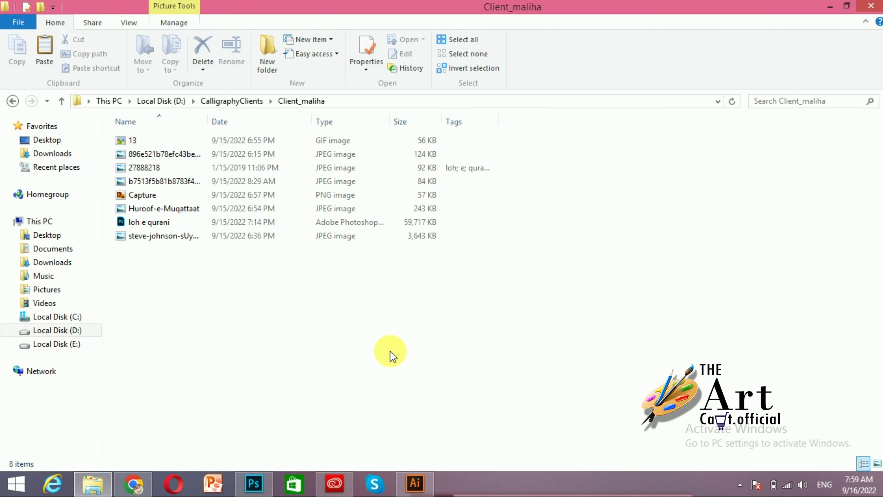
key(ctrl+v)
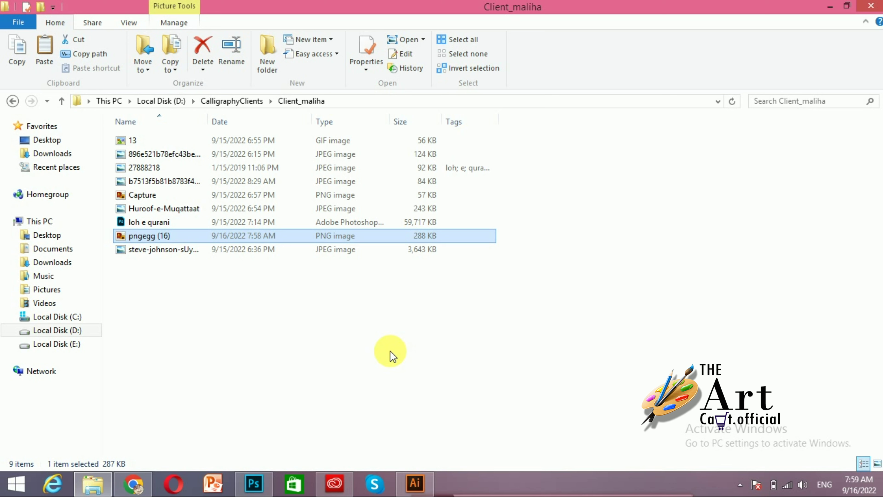
drag(256, 235, 258, 488)
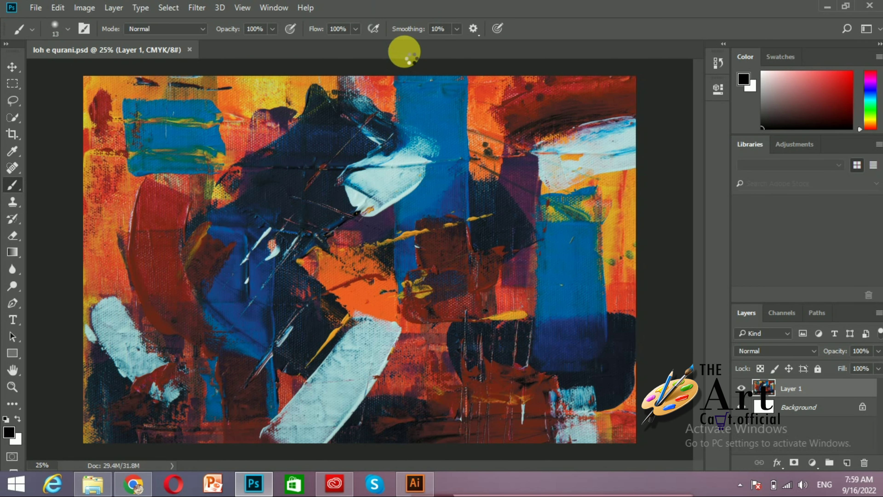
drag(259, 494, 366, 86)
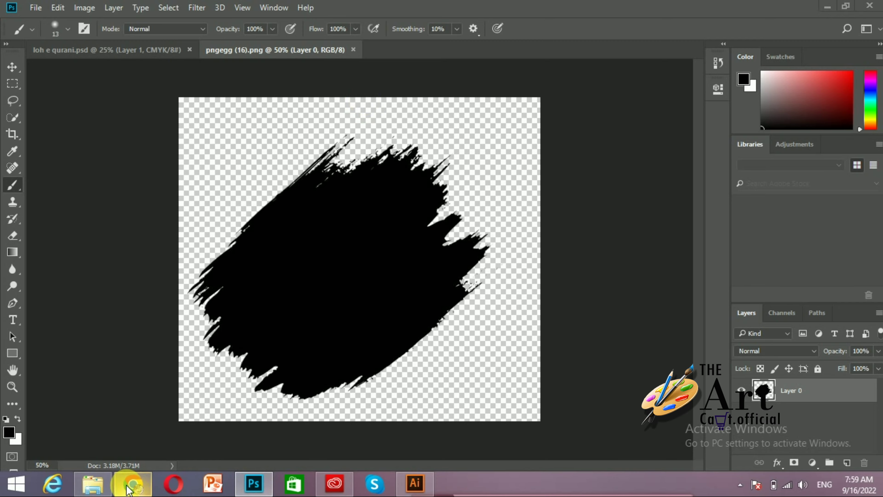
click(133, 484)
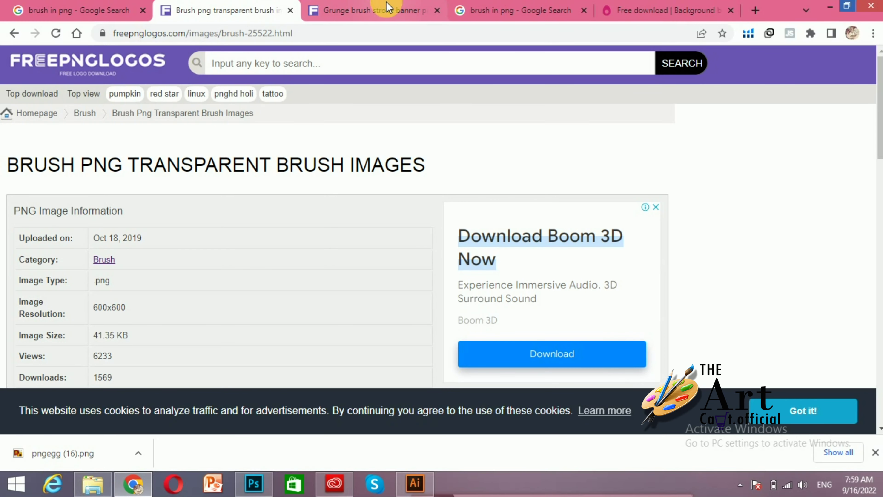
- Close the extra search tabs and download the grunge brush banner as an HD PNG
click(389, 7)
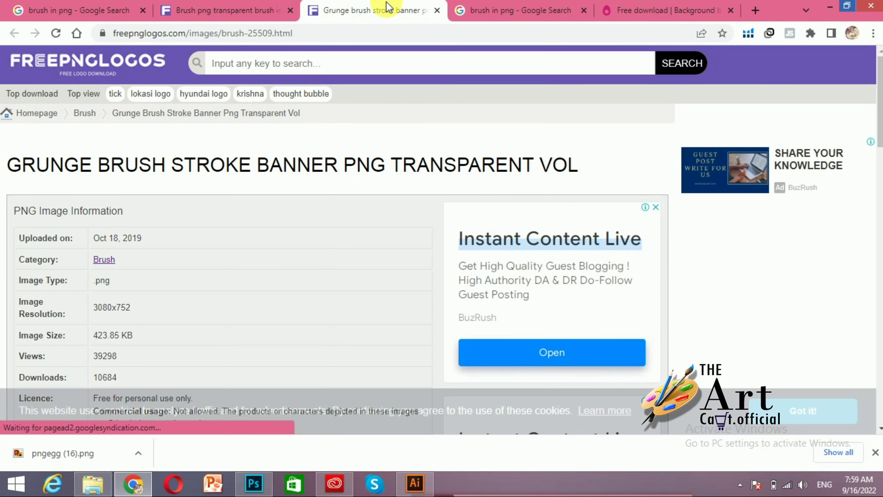
click(475, 11)
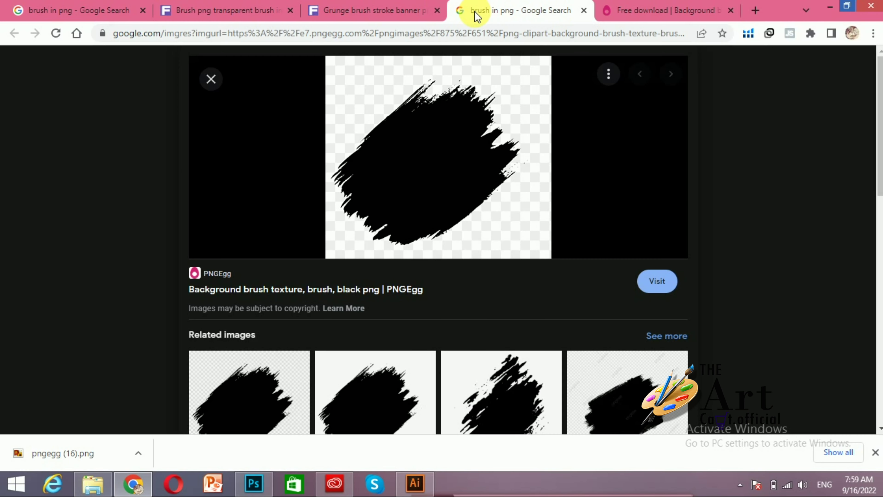
click(583, 10)
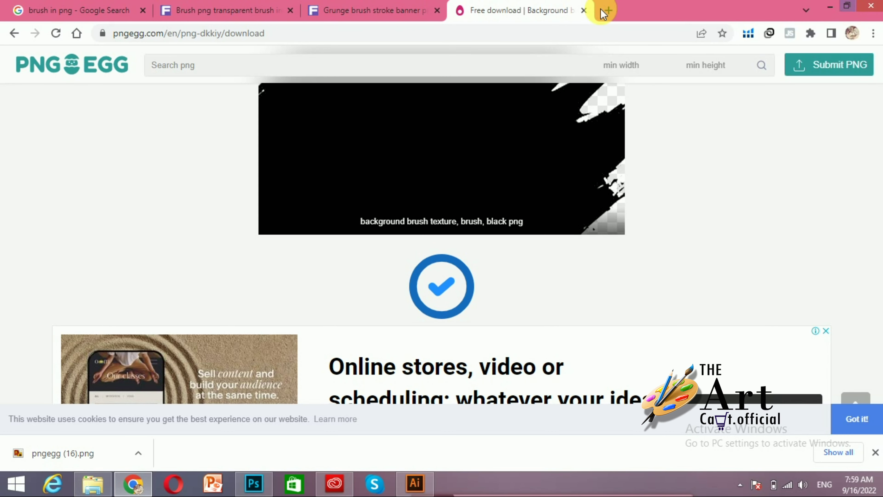
click(584, 11)
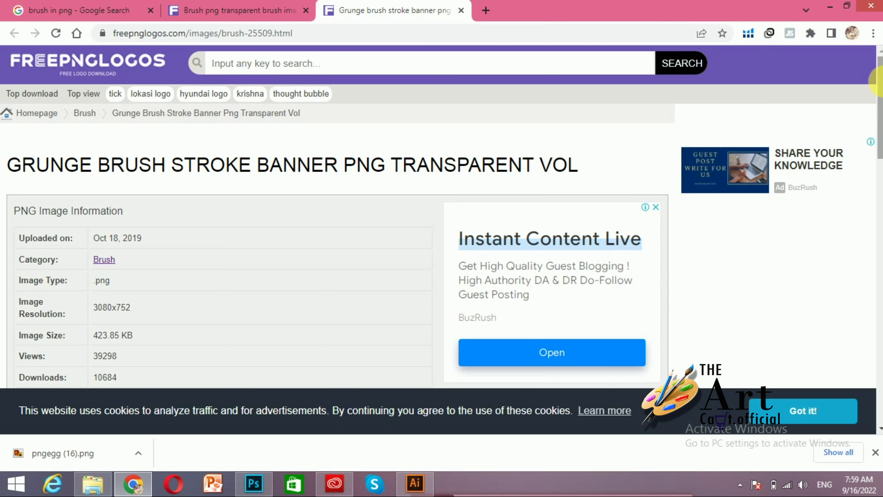
mouse_move(879, 84)
mouse_down()
mouse_move(879, 249)
mouse_move(880, 83)
mouse_move(879, 179)
mouse_up()
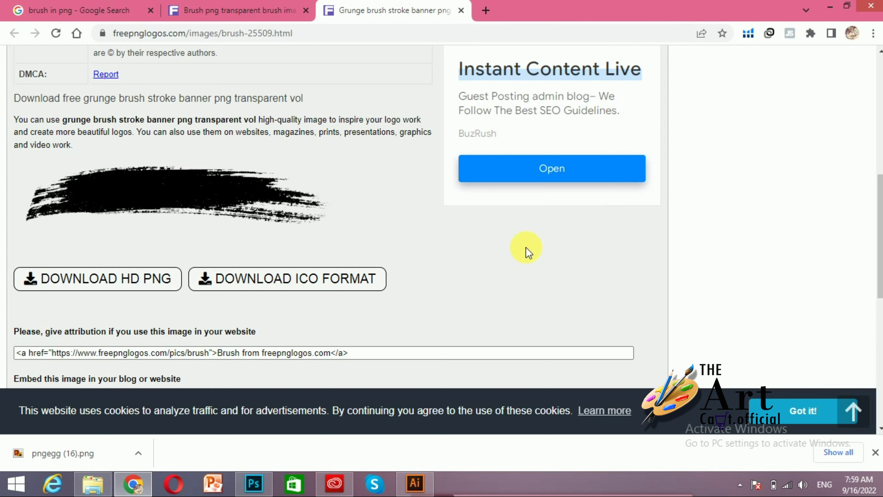
click(140, 280)
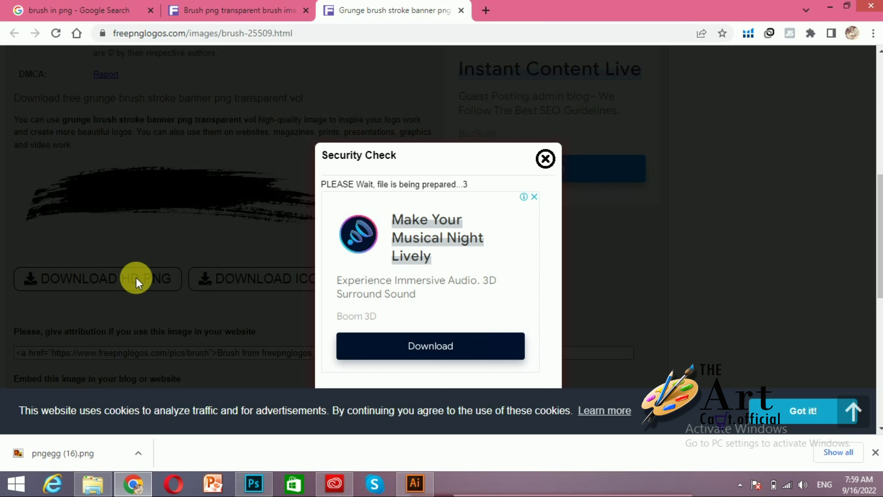
click(552, 162)
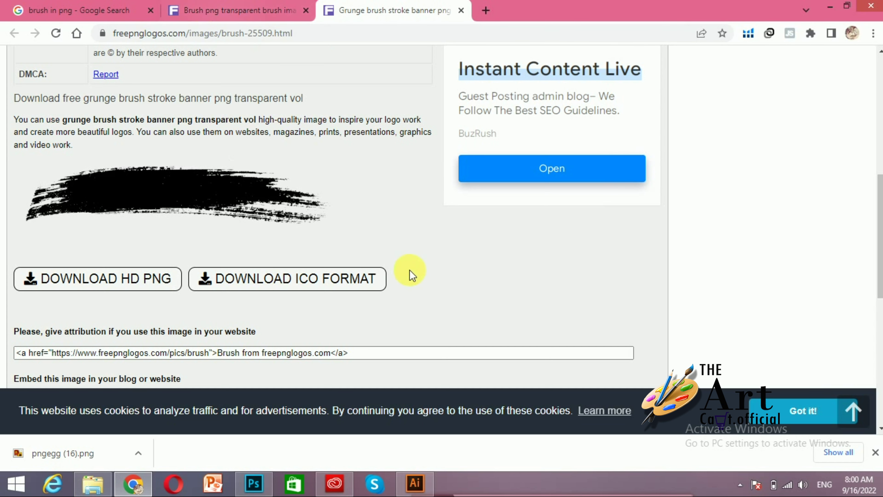
mouse_move(878, 223)
mouse_down()
mouse_move(879, 360)
mouse_move(879, 212)
mouse_up()
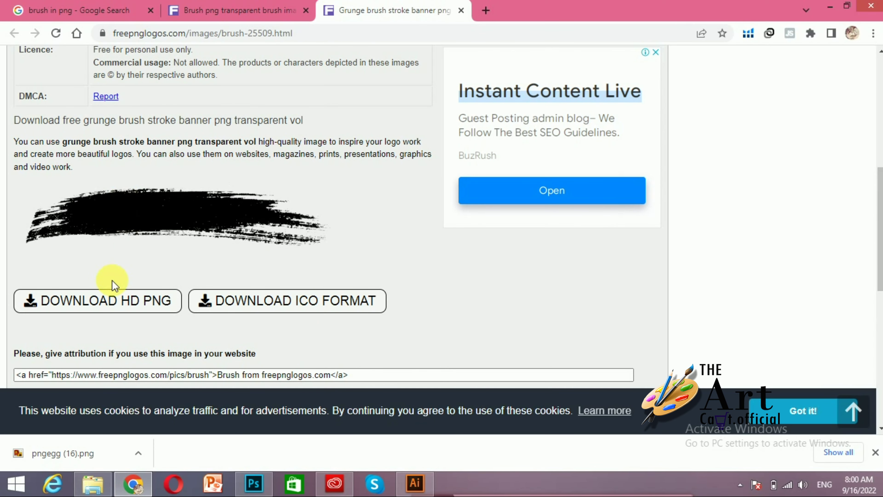
click(98, 301)
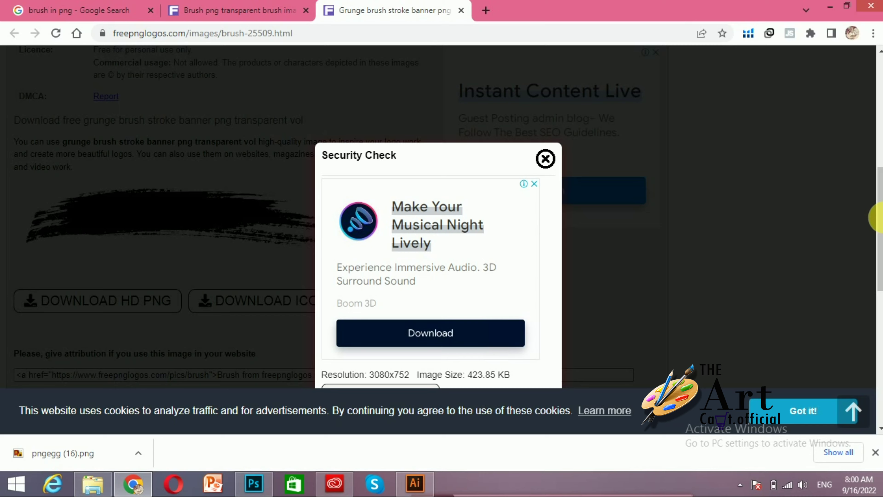
drag(877, 217, 874, 252)
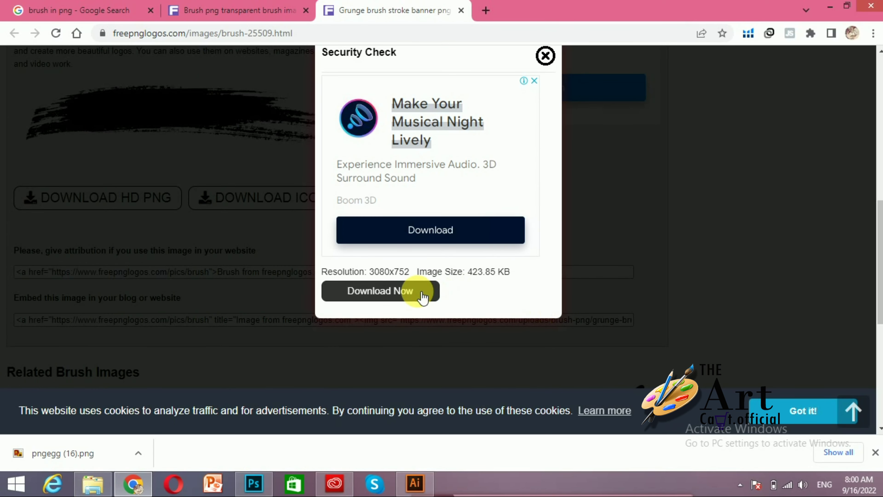
click(418, 292)
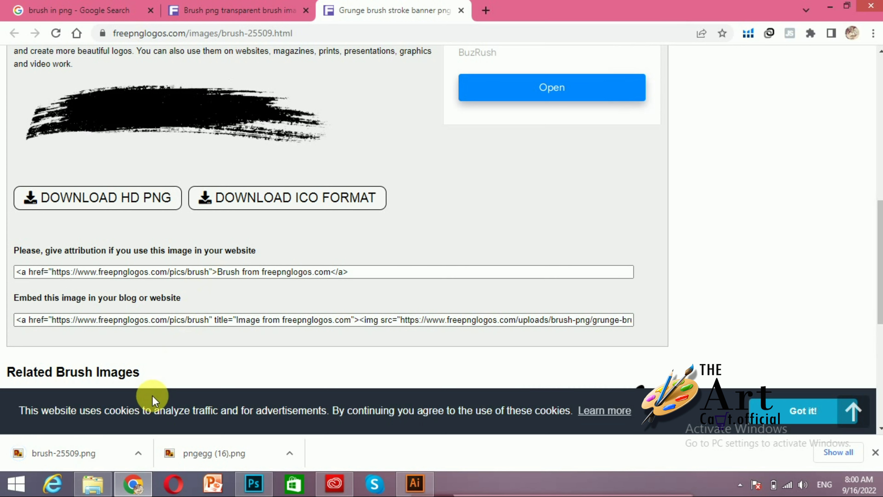
- Download the black splatter brush as HD PNG brush-25522.png and show it in its folder
click(249, 9)
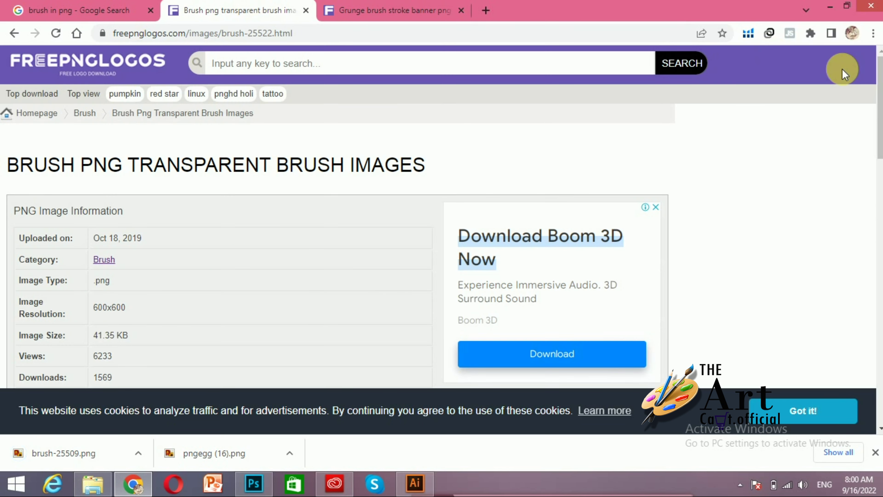
drag(878, 96, 880, 243)
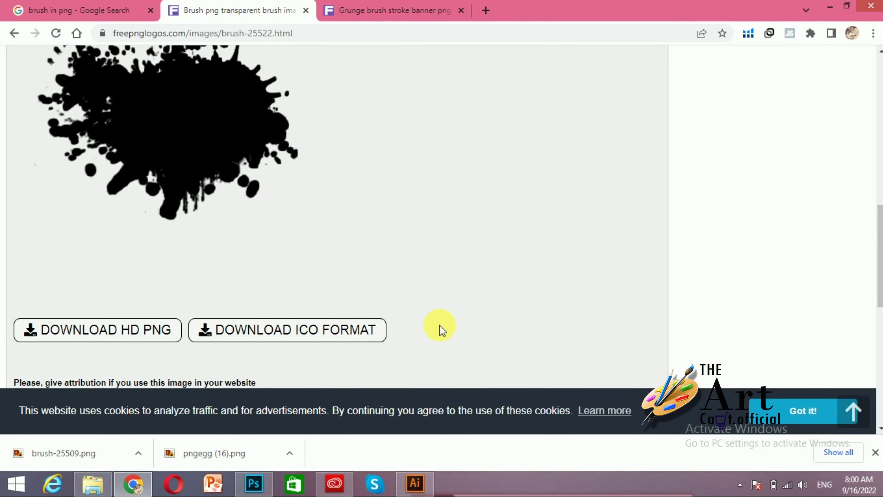
click(90, 331)
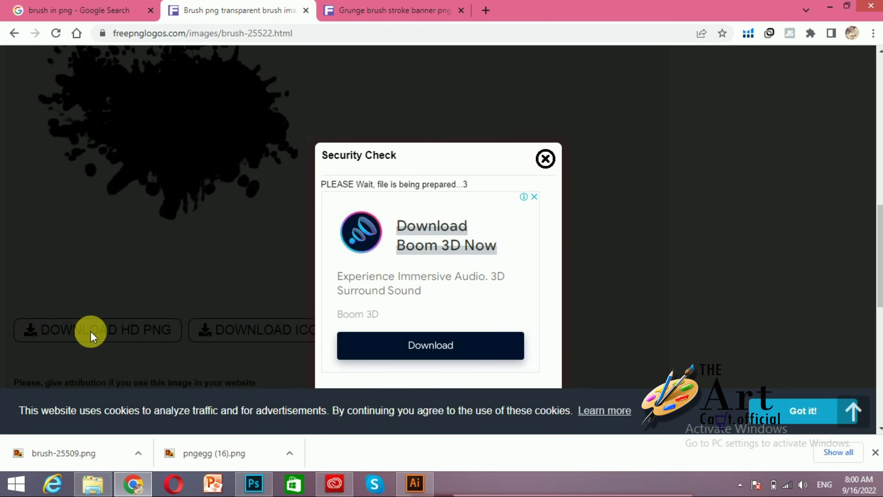
click(546, 158)
click(70, 320)
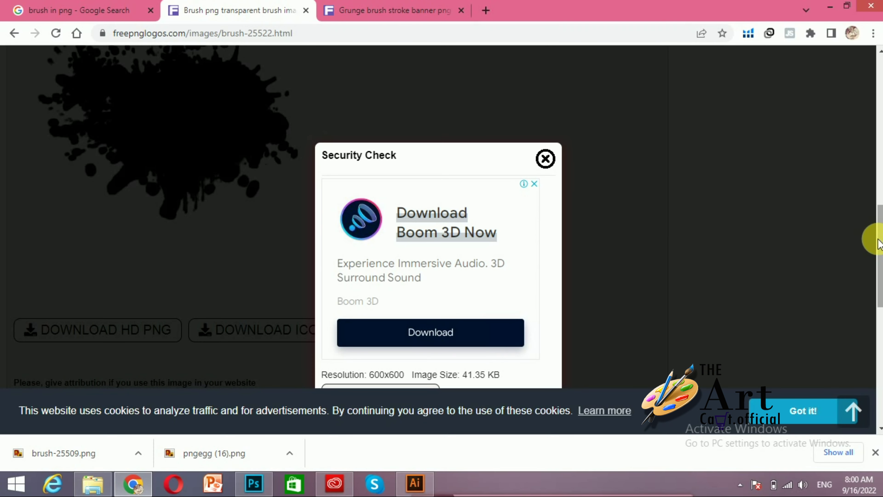
scroll(878, 243, down, 3)
click(395, 294)
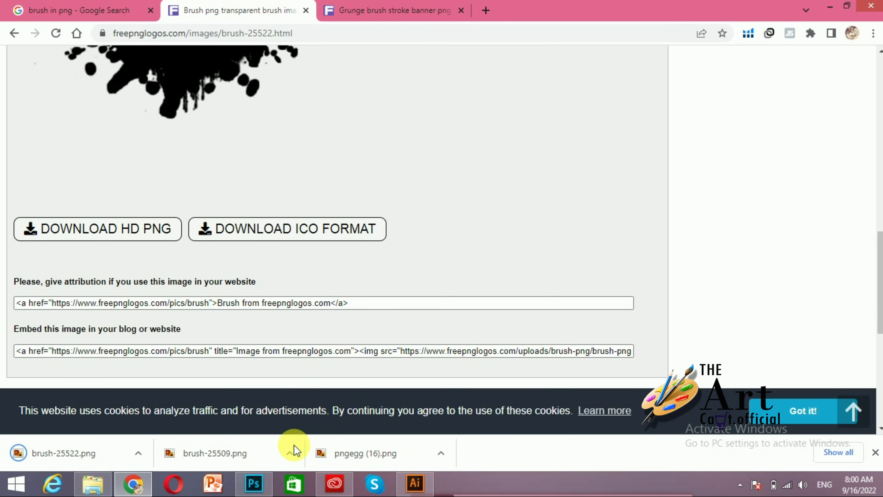
click(290, 452)
- Paste the downloaded brush-25509 image into the Client_maliha folder
click(327, 408)
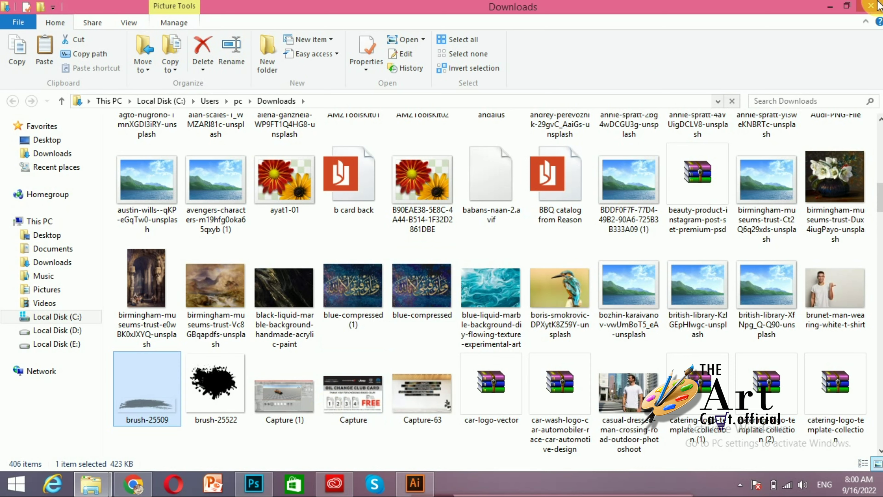
click(869, 7)
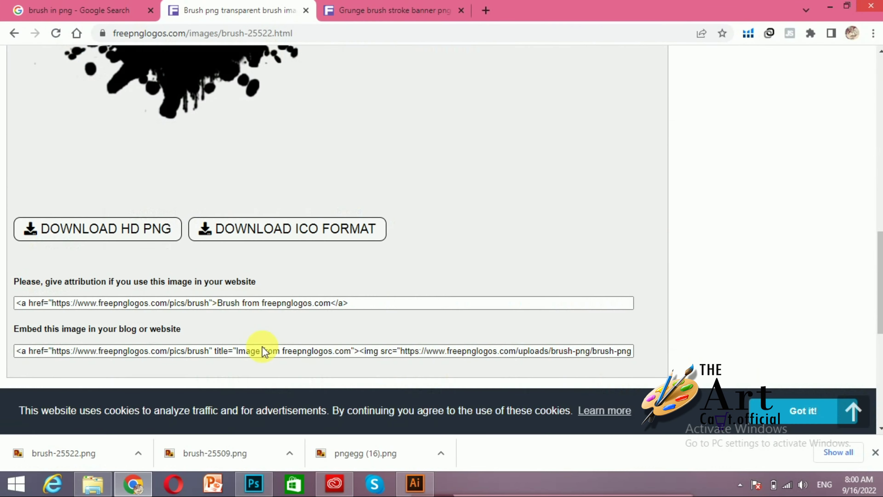
click(93, 482)
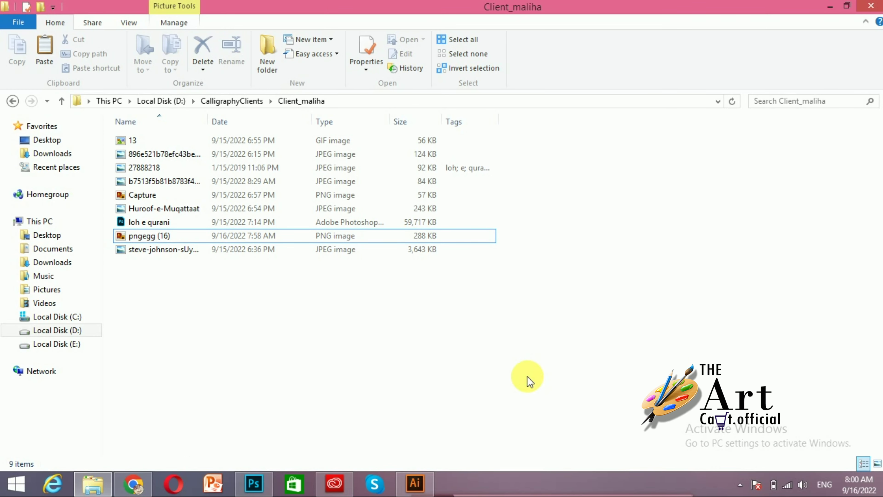
key(ctrl+v)
- Paste brush-25522 into Client_maliha, then drag both brush PNGs into Photoshop
click(134, 482)
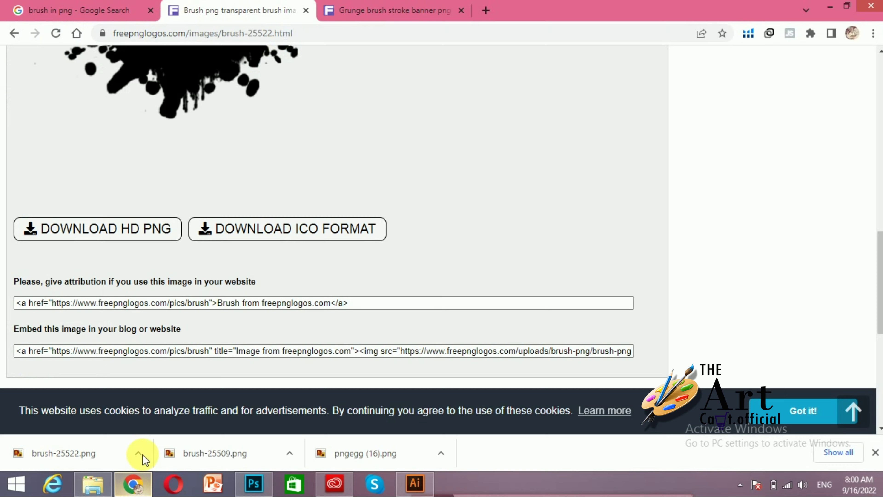
click(141, 456)
click(170, 410)
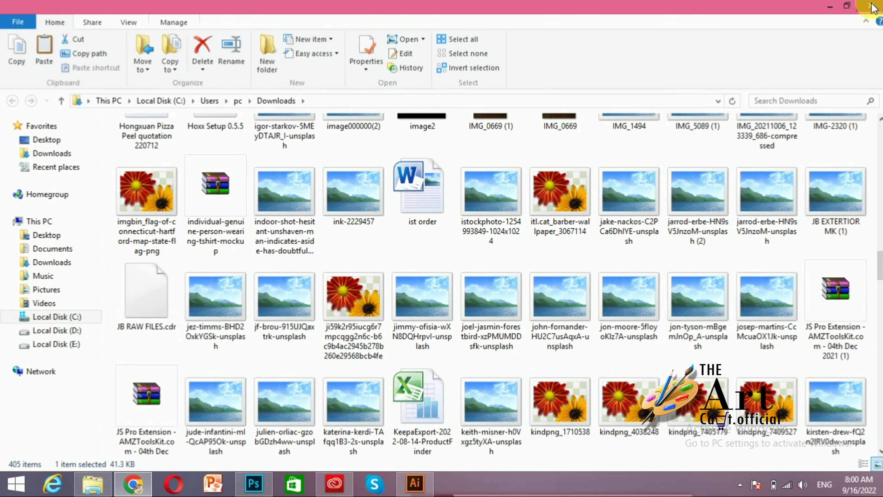
click(92, 482)
click(110, 486)
click(678, 300)
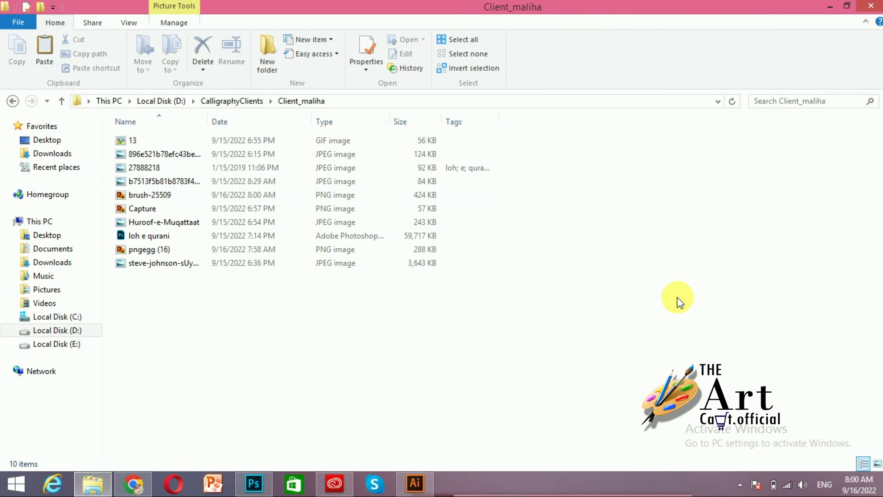
key(ctrl+v)
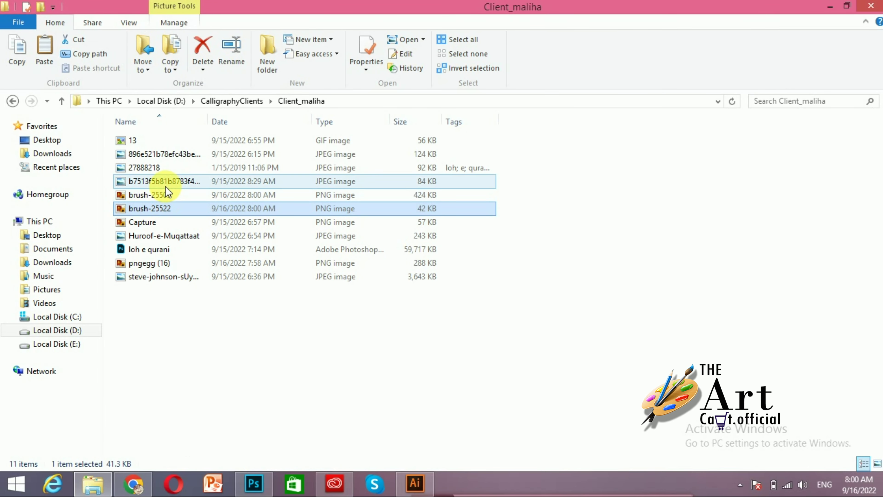
ctrl+click(161, 198)
mouse_move(160, 198)
mouse_down()
mouse_move(256, 488)
mouse_move(453, 43)
mouse_up()
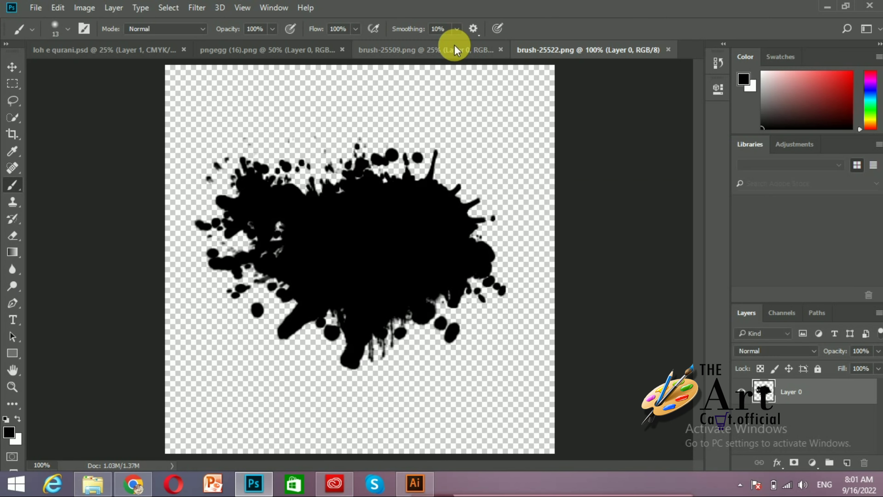
- Define the pngegg (16) brush-stroke image as brush preset brush1 and close it
click(292, 56)
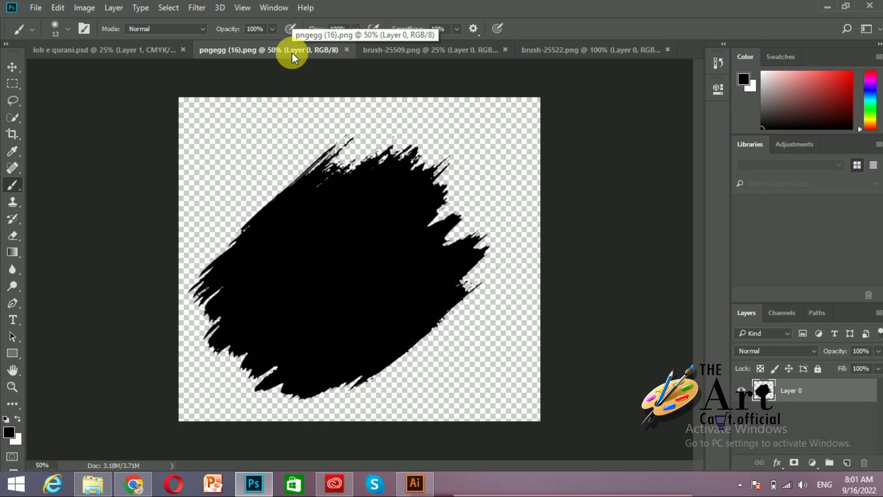
click(35, 8)
mouse_move(57, 8)
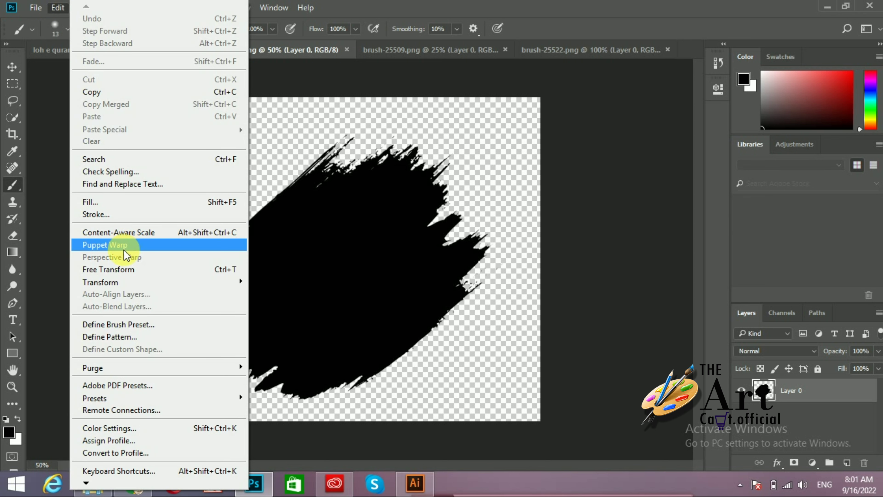
click(122, 325)
text(brush1)
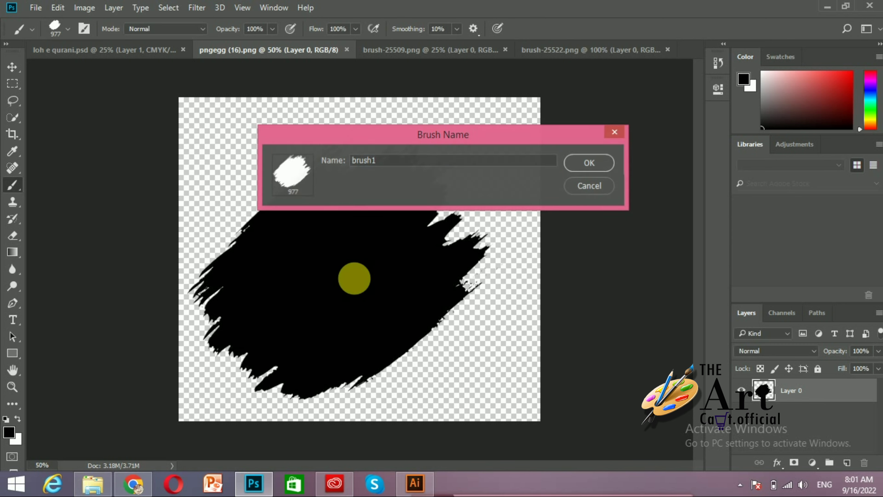
key(Return)
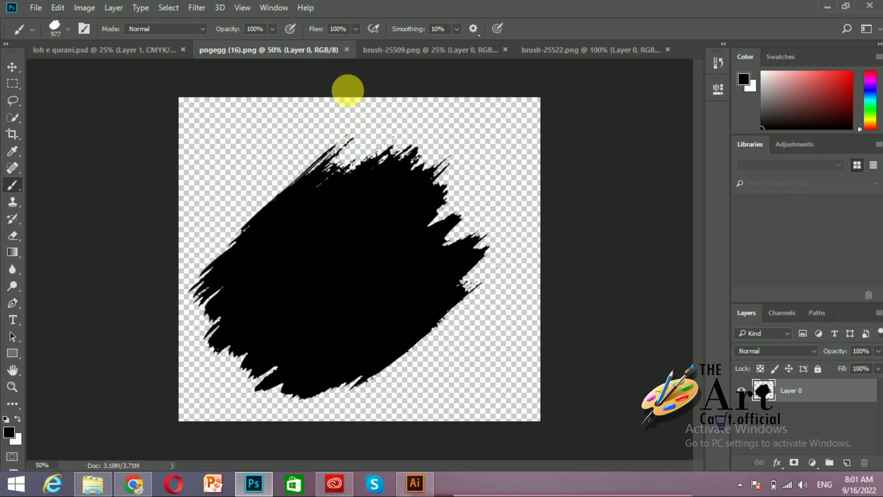
click(347, 50)
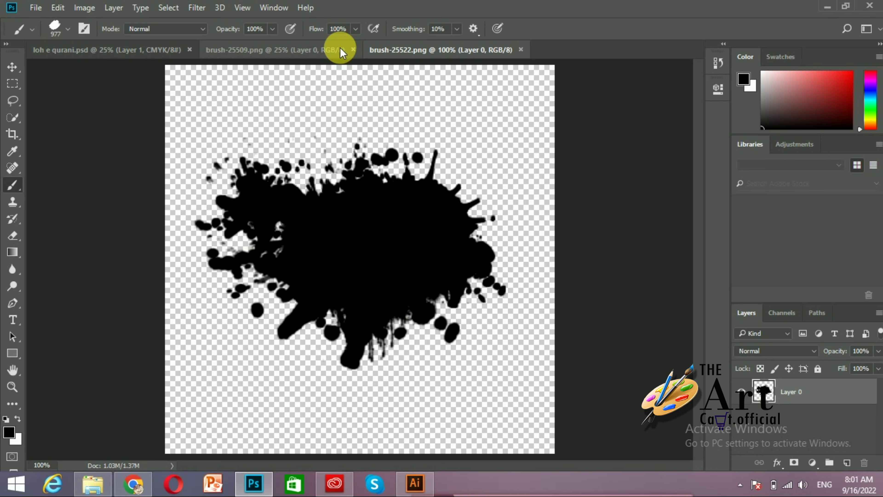
click(338, 49)
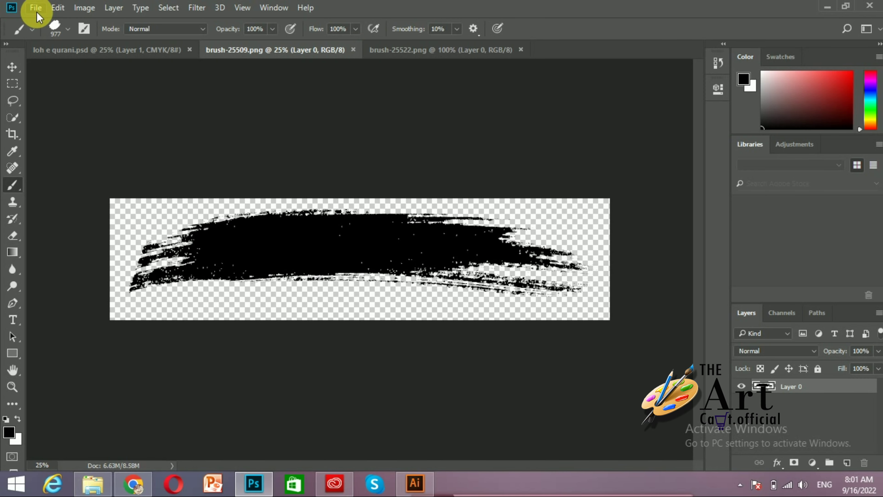
- Define the brush-25509 horizontal stroke as brush preset brush2 and close it
click(56, 10)
mouse_move(100, 281)
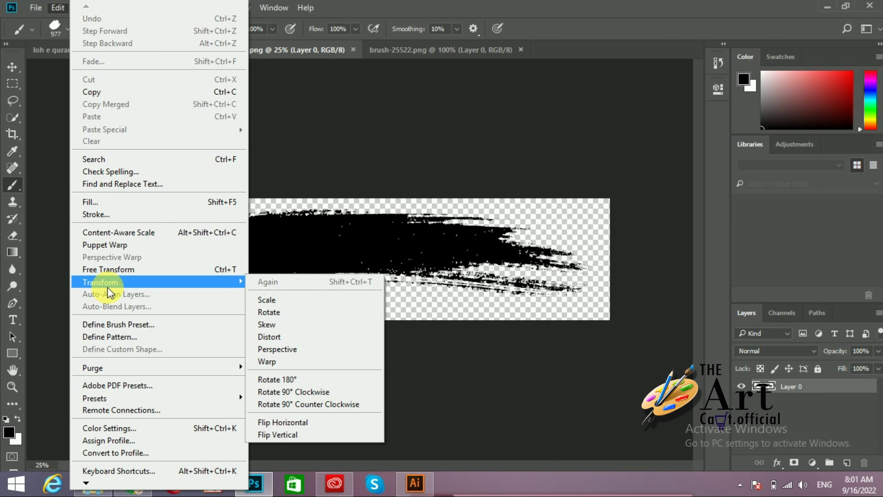
click(219, 324)
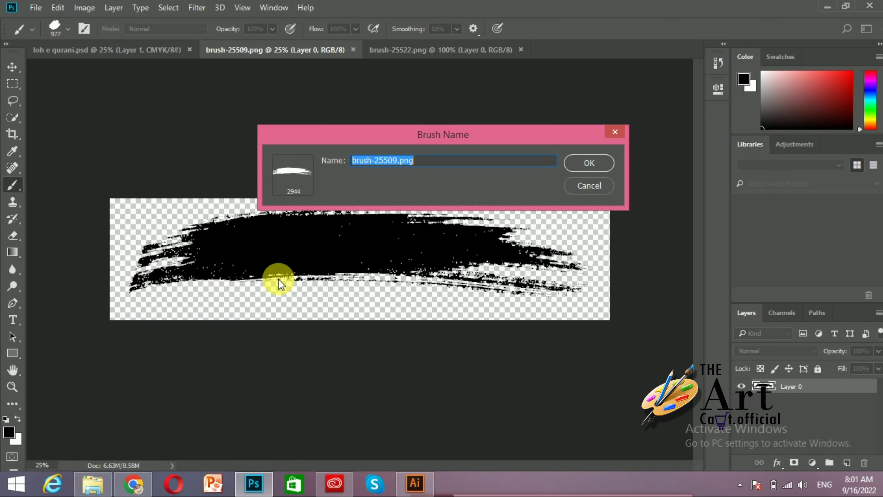
text(brush2)
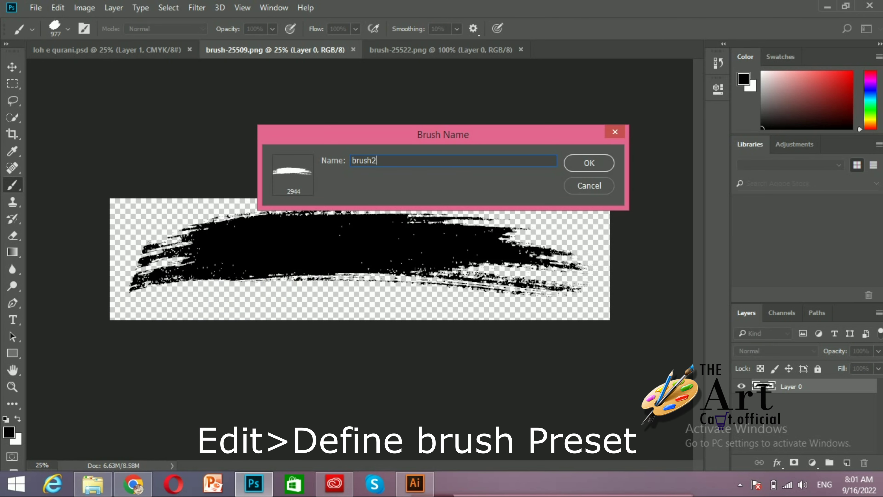
key(Return)
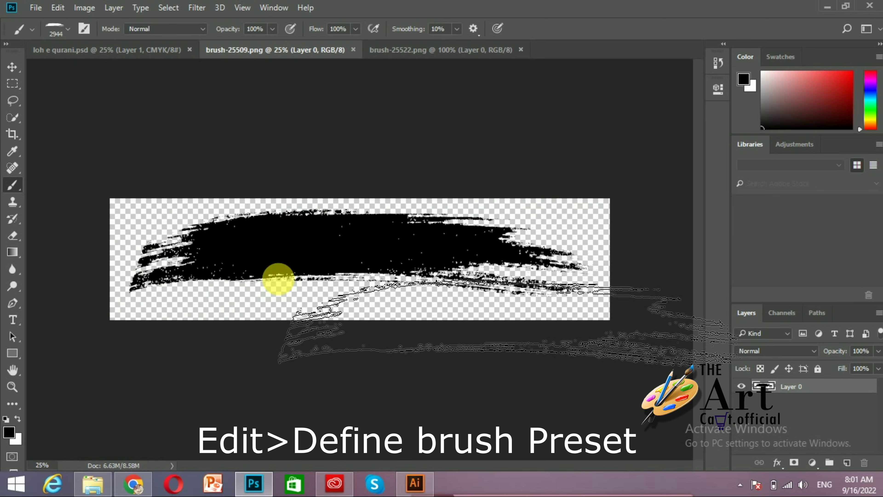
click(353, 50)
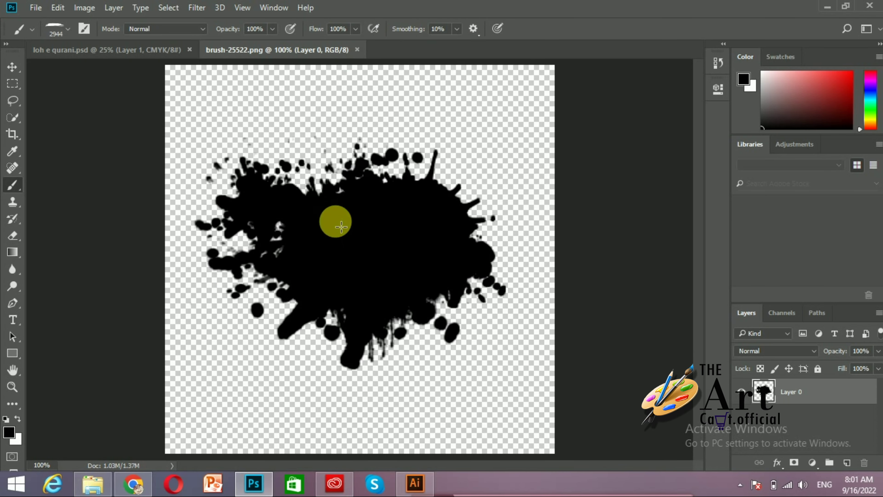
- Define the brush-25522 splatter as brush3, then return to loh e qurani.psd
click(54, 8)
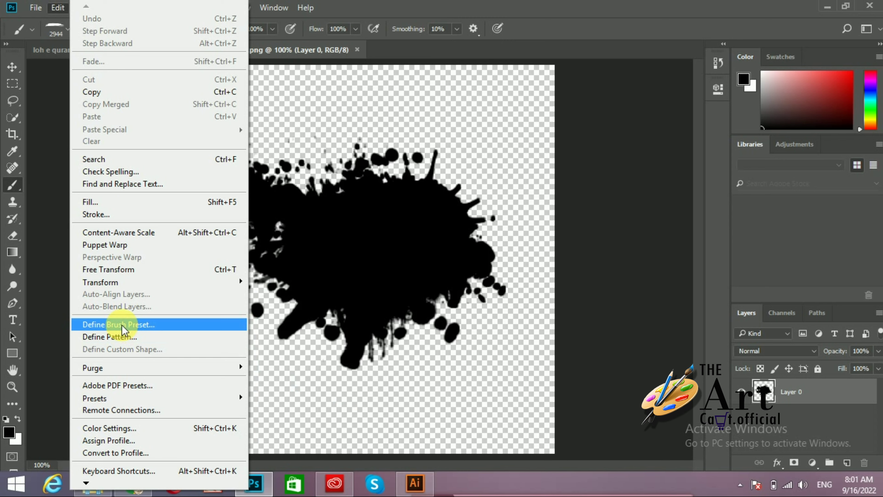
click(120, 324)
text(brush3)
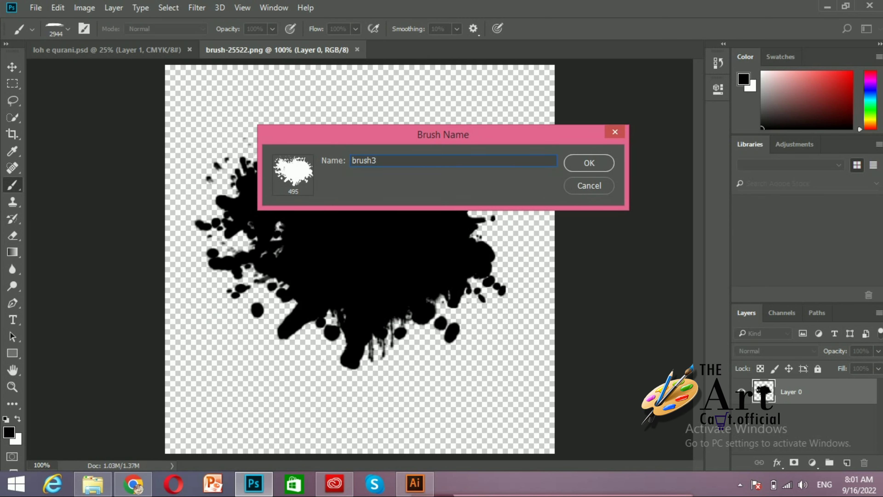
key(Return)
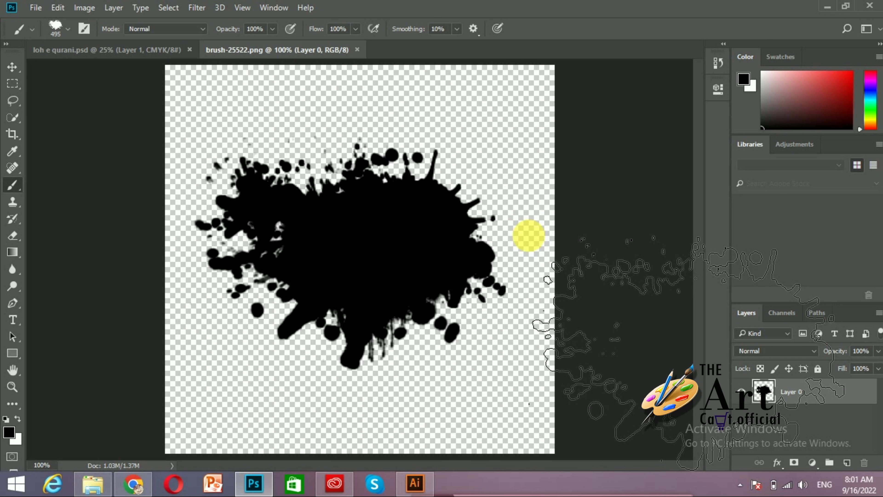
click(120, 52)
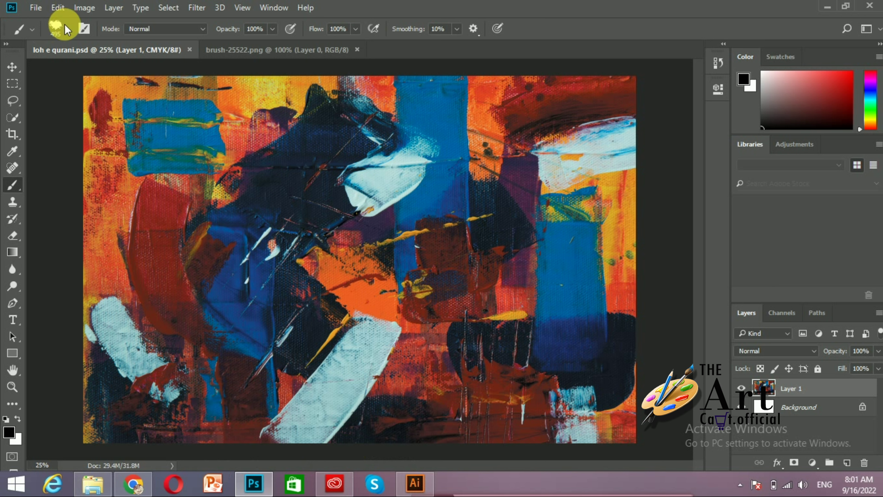
- Select the brush1 stroke preset at 1457 px and unlock the Background as Layer 0
click(69, 31)
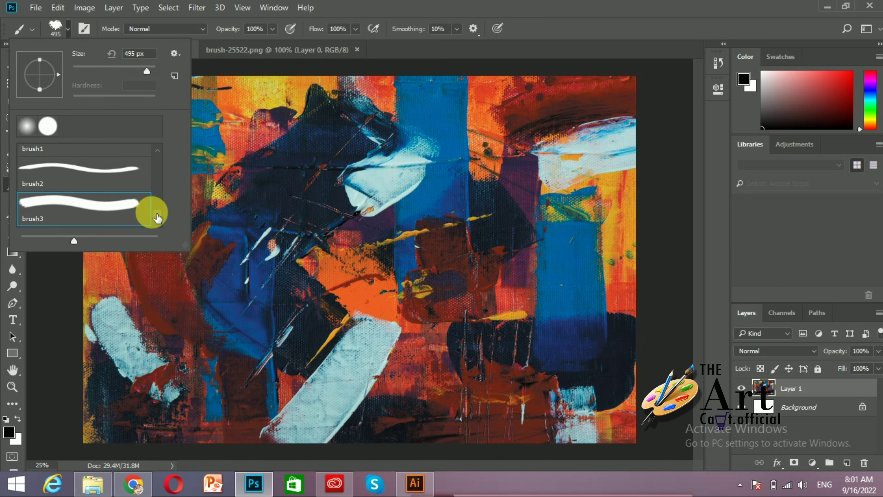
drag(193, 250, 319, 425)
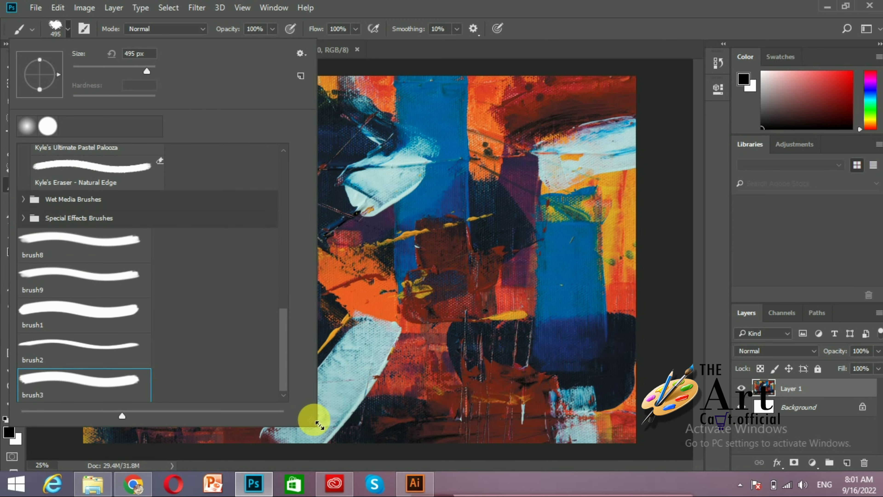
mouse_move(283, 365)
mouse_down()
mouse_move(278, 165)
mouse_move(265, 351)
mouse_up()
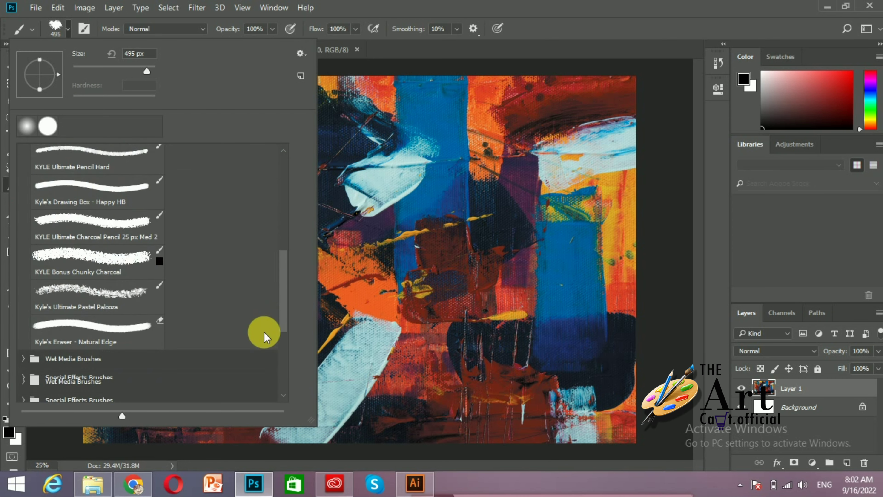
scroll(266, 351, down, 2)
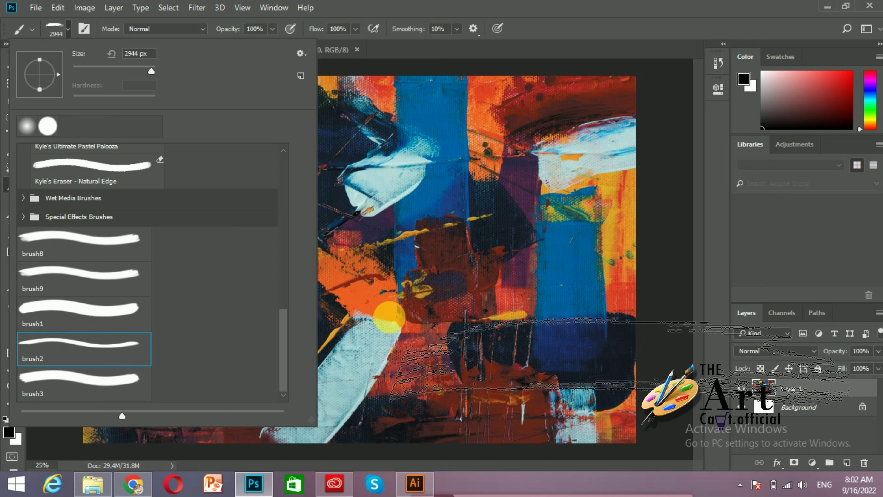
click(77, 308)
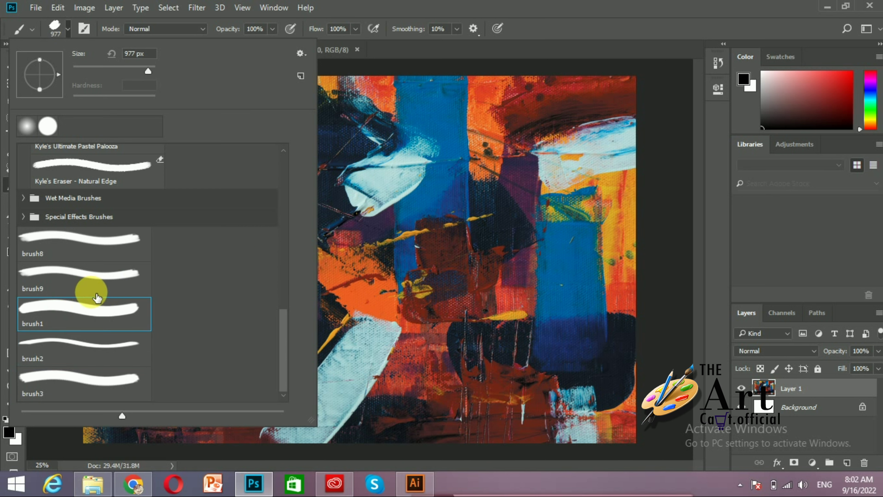
click(94, 273)
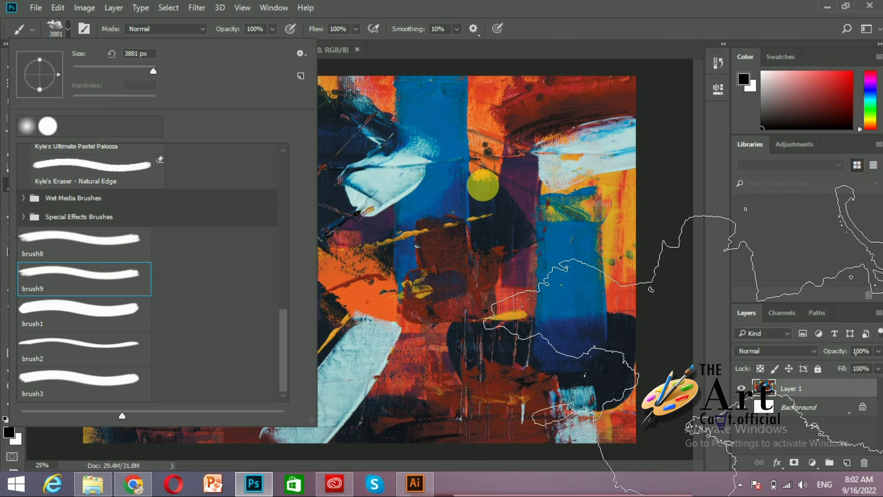
click(70, 240)
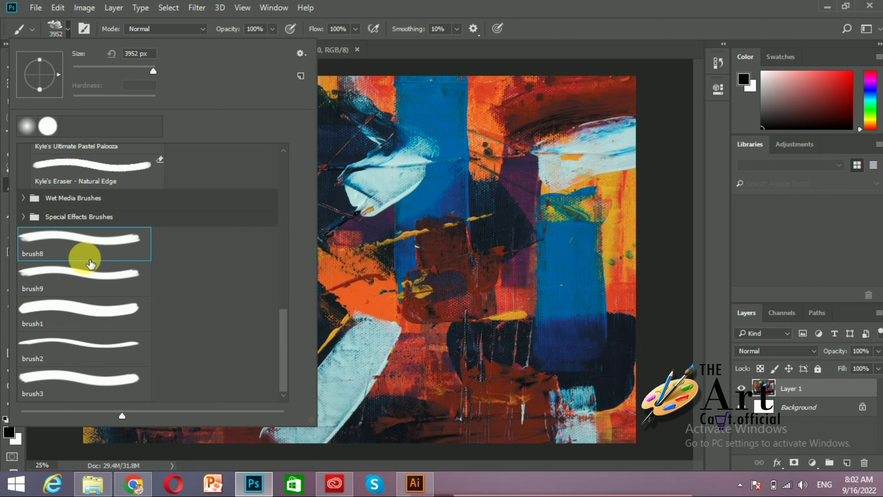
click(86, 280)
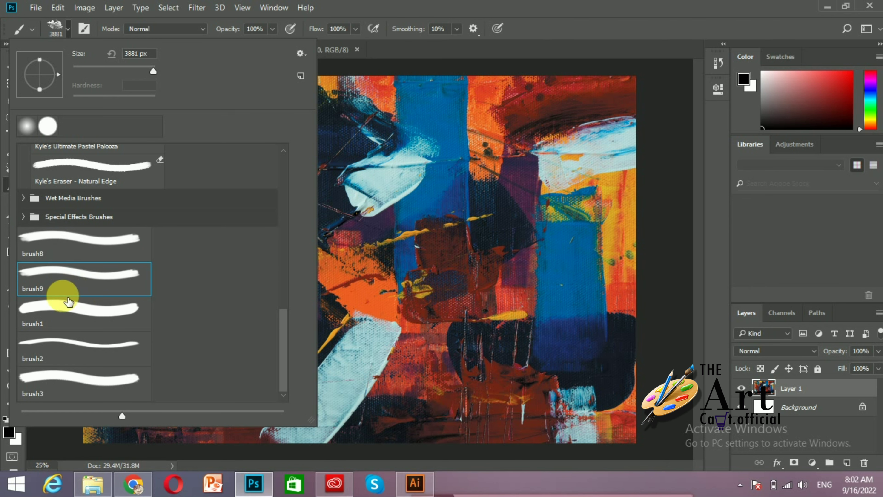
click(68, 325)
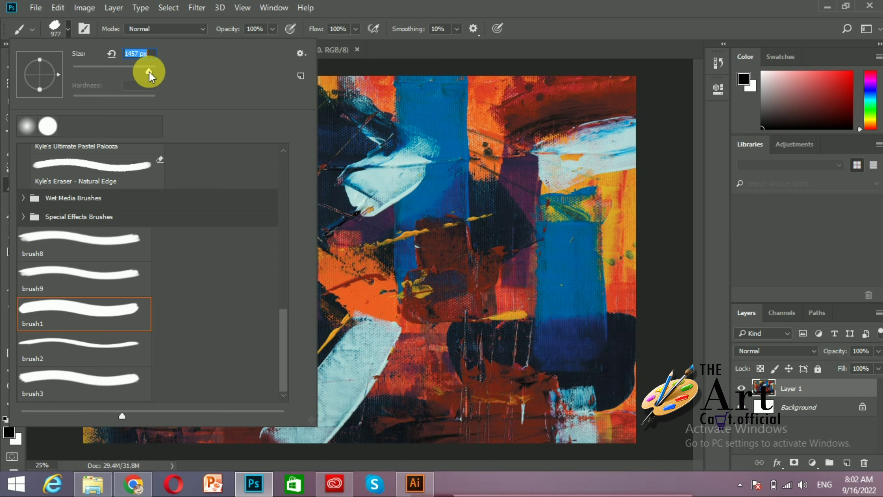
click(69, 30)
click(862, 407)
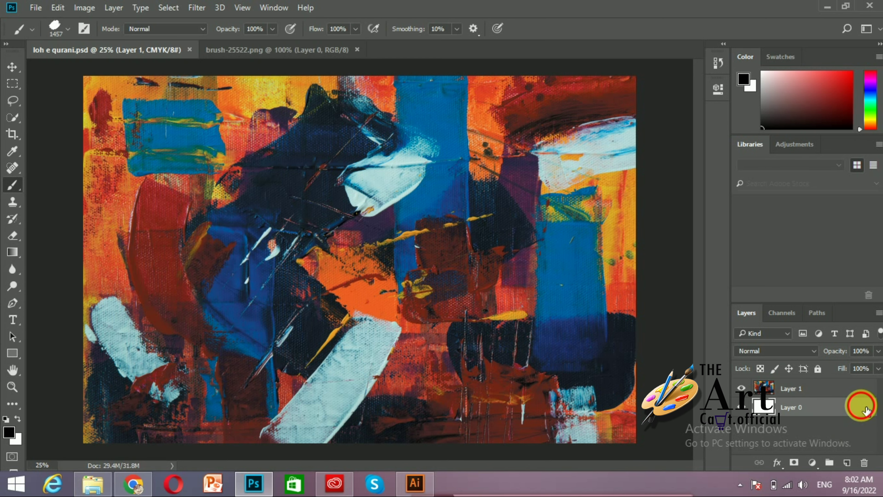
- Undock and resize the Layers panel, collapsing the side panels to icons
drag(749, 309, 733, 142)
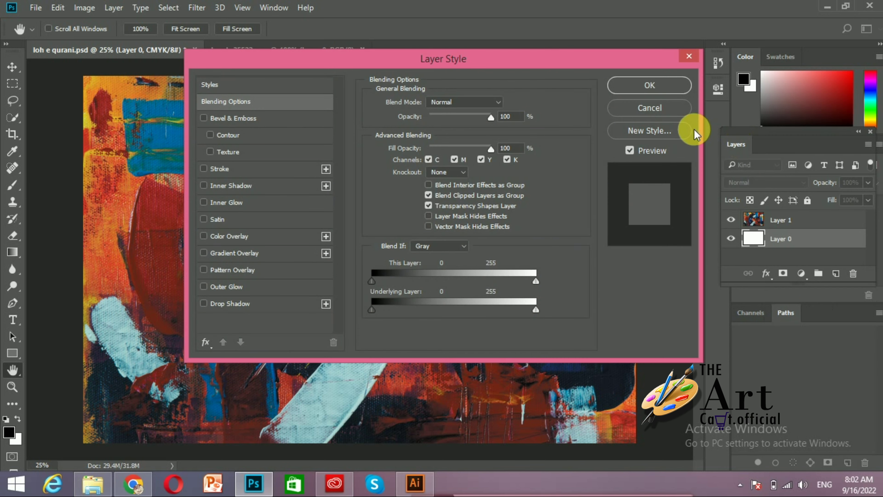
click(652, 88)
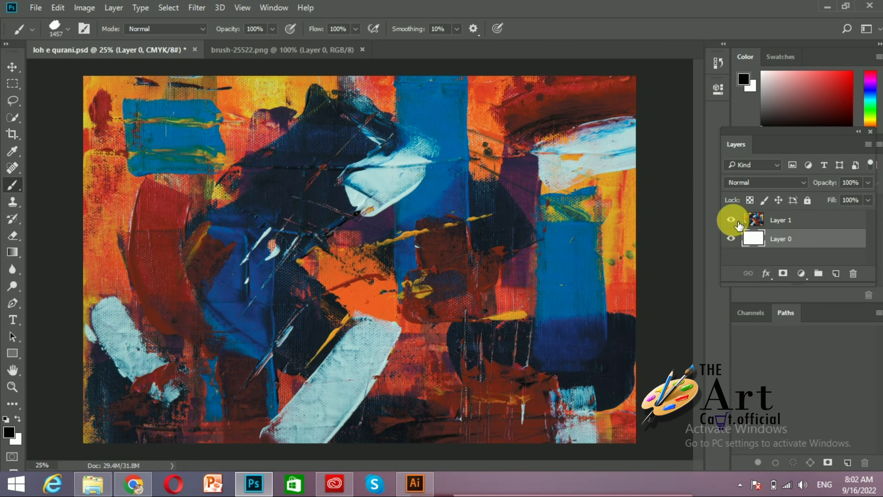
drag(738, 142, 695, 33)
mouse_move(755, 176)
mouse_down()
mouse_move(789, 478)
mouse_move(788, 454)
mouse_up()
click(879, 45)
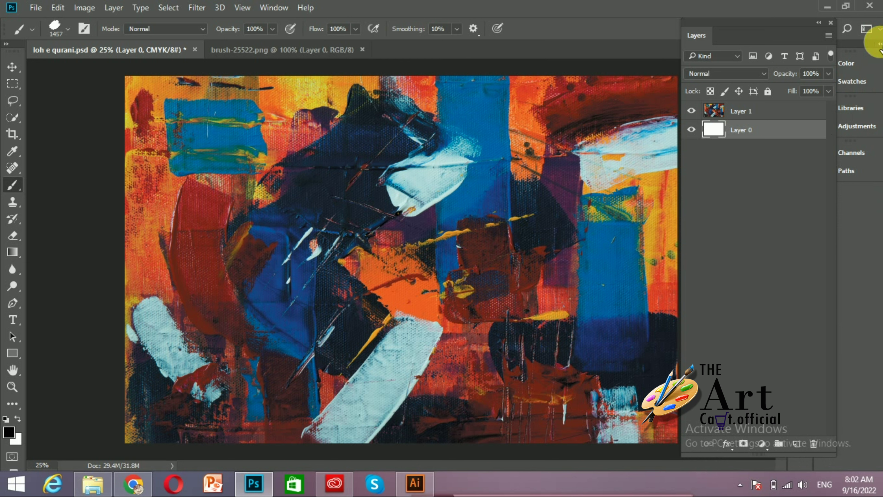
drag(786, 19, 846, 50)
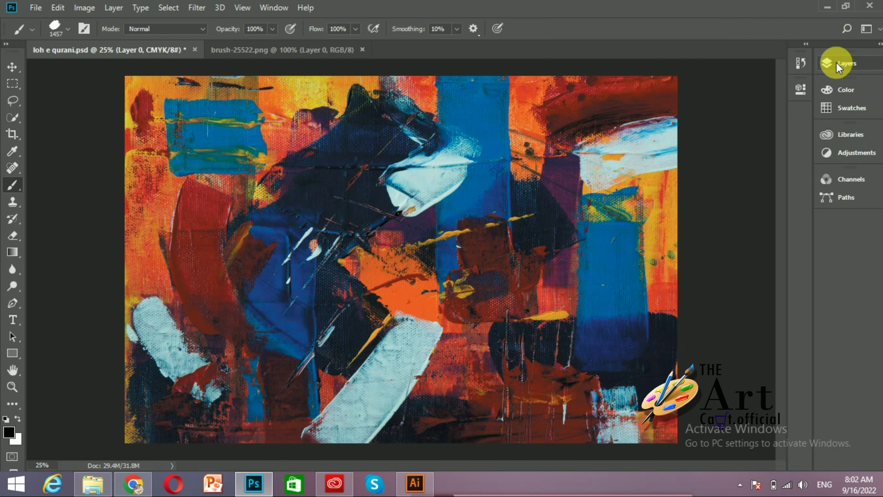
click(824, 63)
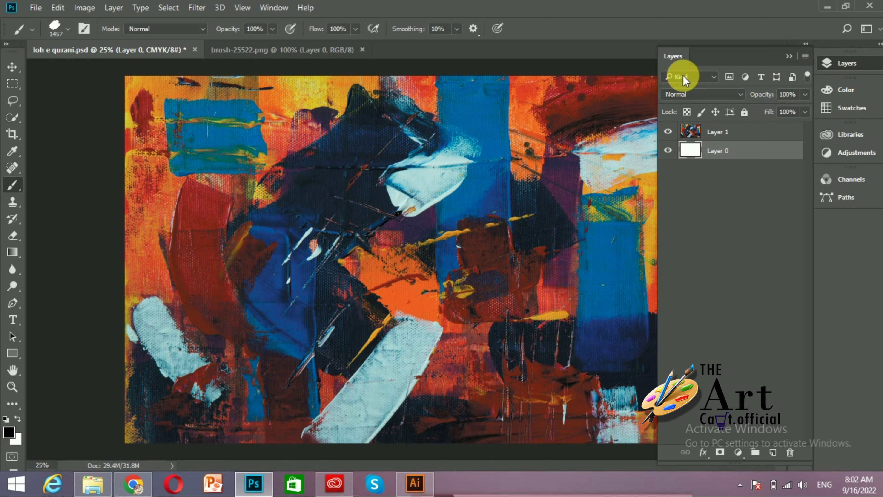
click(788, 57)
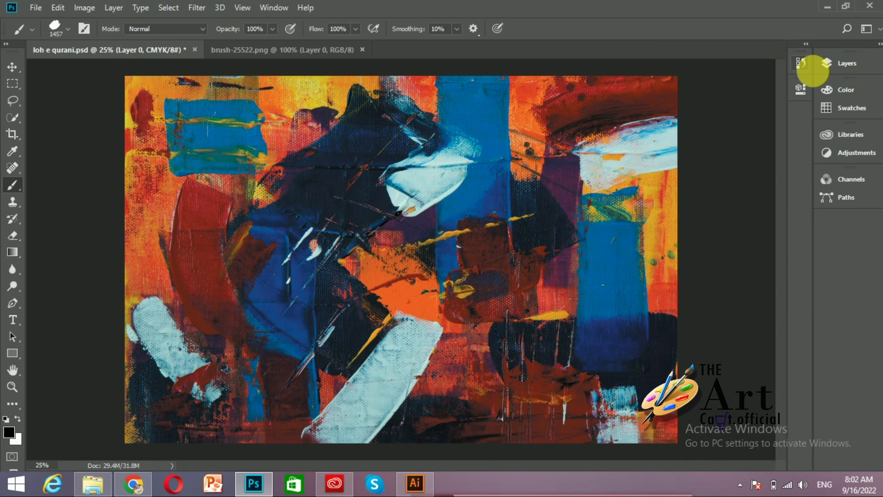
- Close the Color, Swatches, Libraries, Adjustments, Channels and Paths panels
right_click(834, 91)
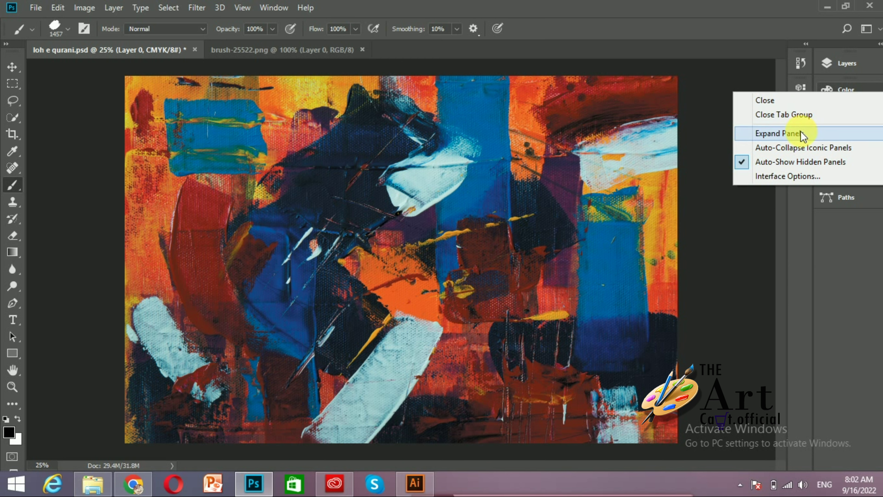
click(784, 101)
right_click(842, 88)
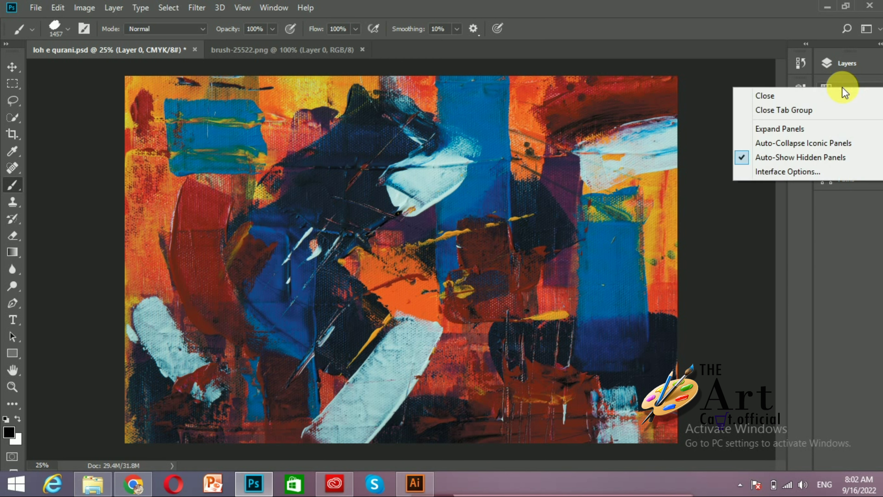
click(839, 94)
right_click(847, 91)
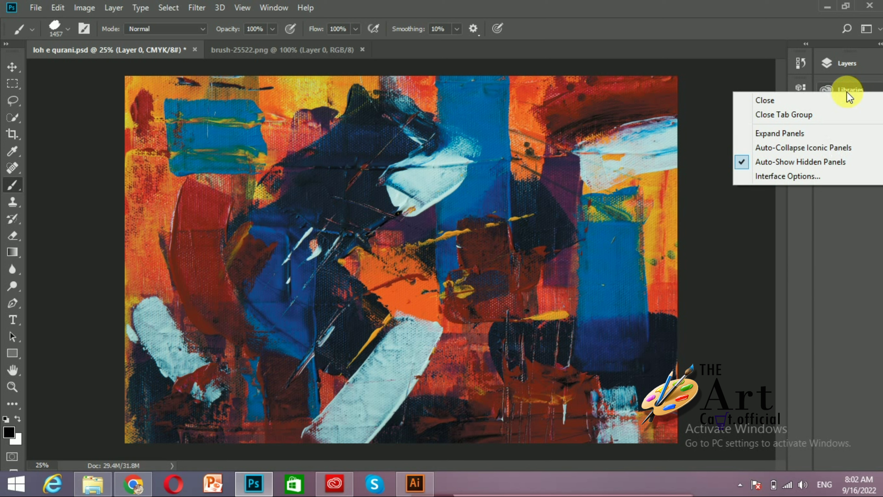
click(846, 98)
right_click(847, 90)
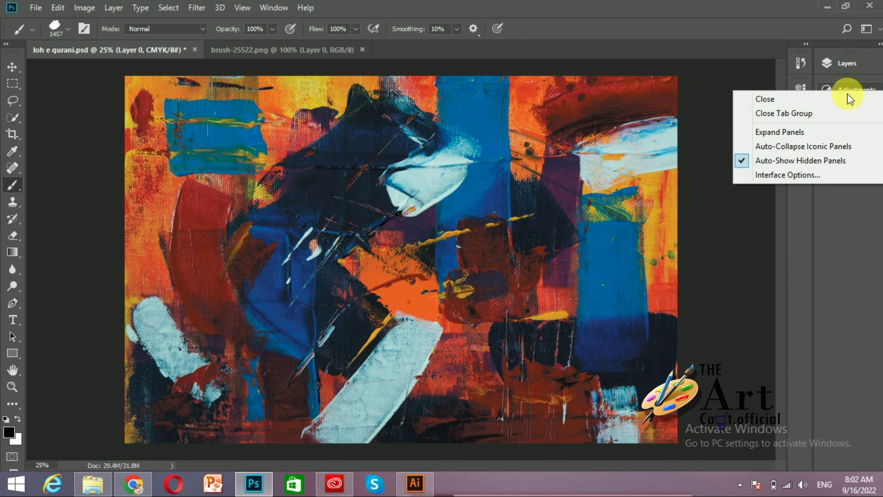
click(846, 98)
right_click(854, 89)
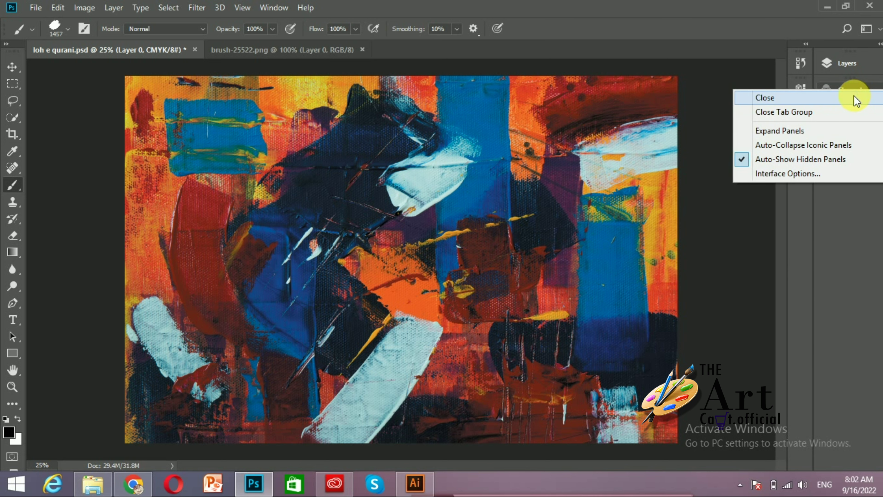
click(853, 95)
right_click(852, 87)
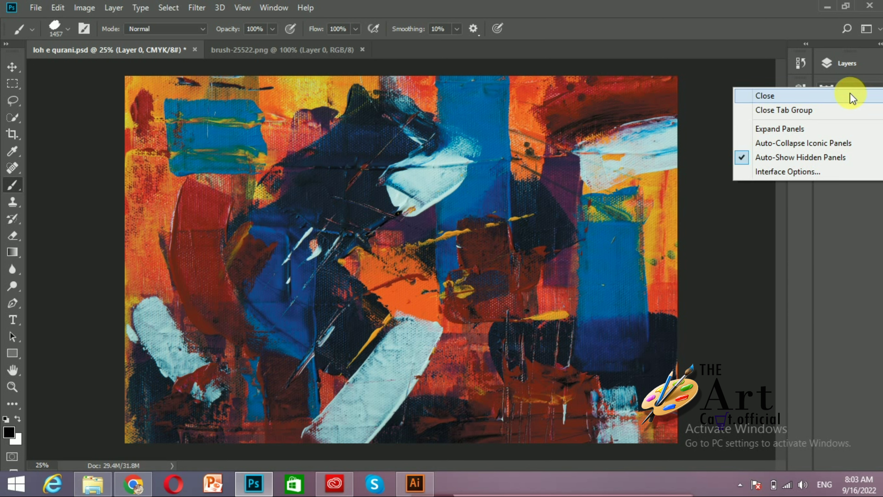
click(850, 93)
- Re-dock the Layers panel at the right edge and add a new layer above Layer 1
drag(825, 65, 798, 48)
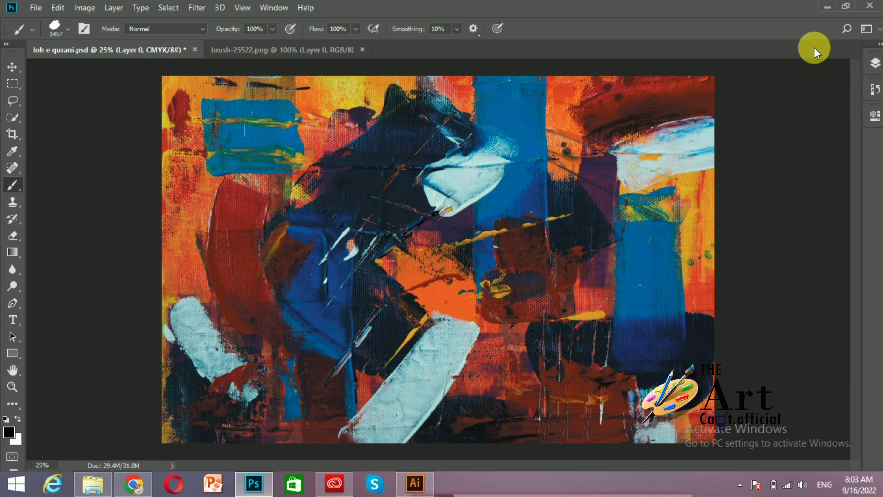
click(873, 68)
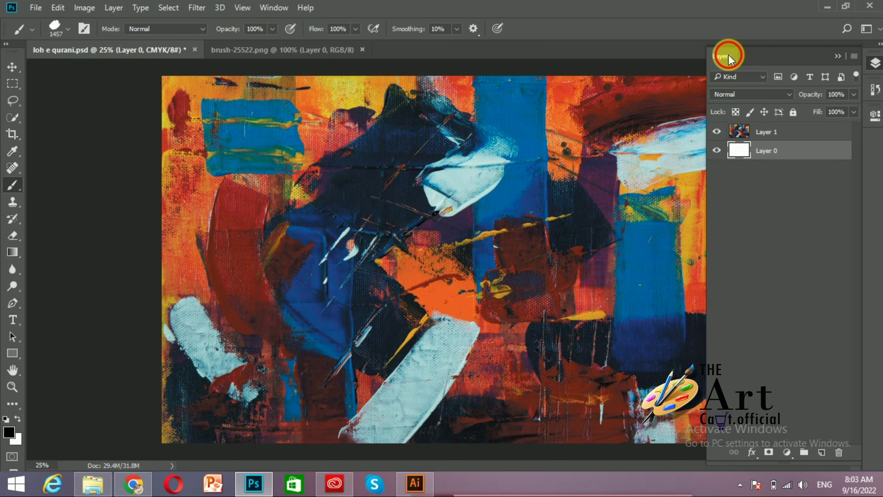
drag(729, 54, 816, 49)
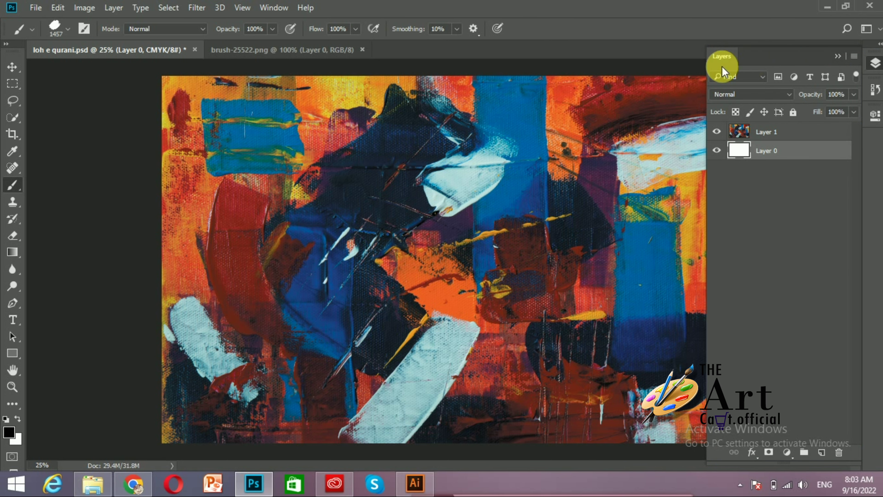
key(ctrl+minus)
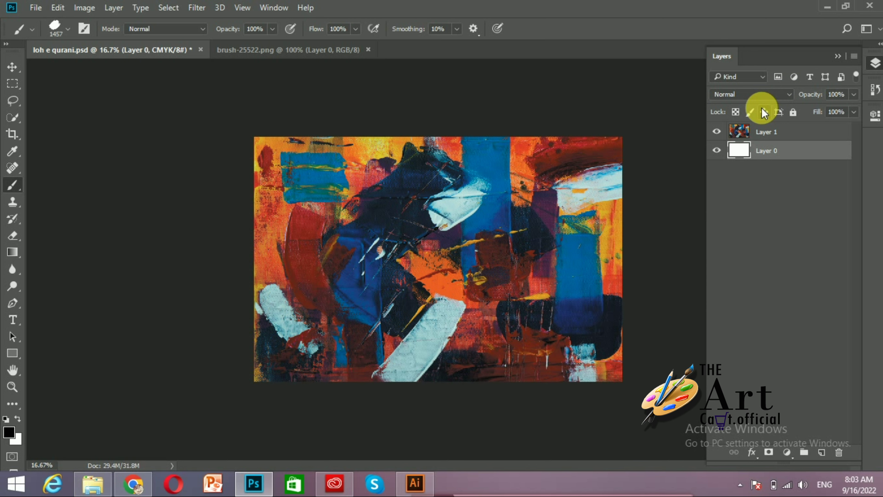
key(ctrl+plus)
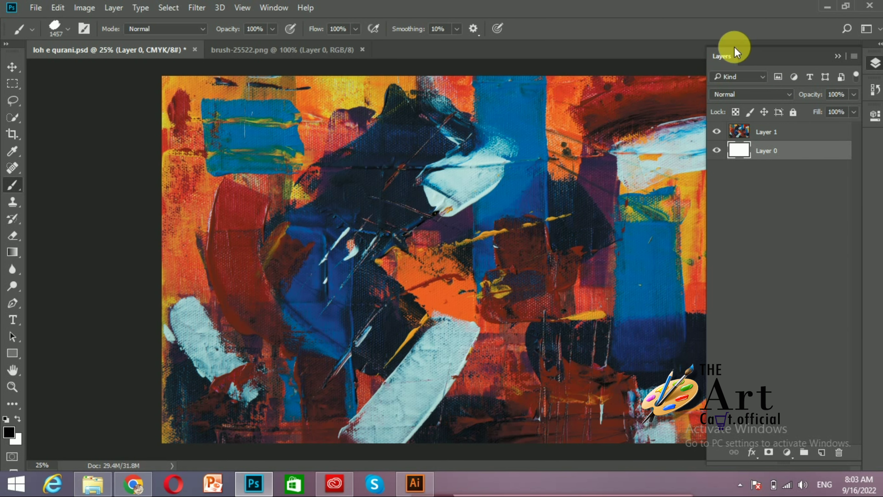
drag(732, 56, 747, 54)
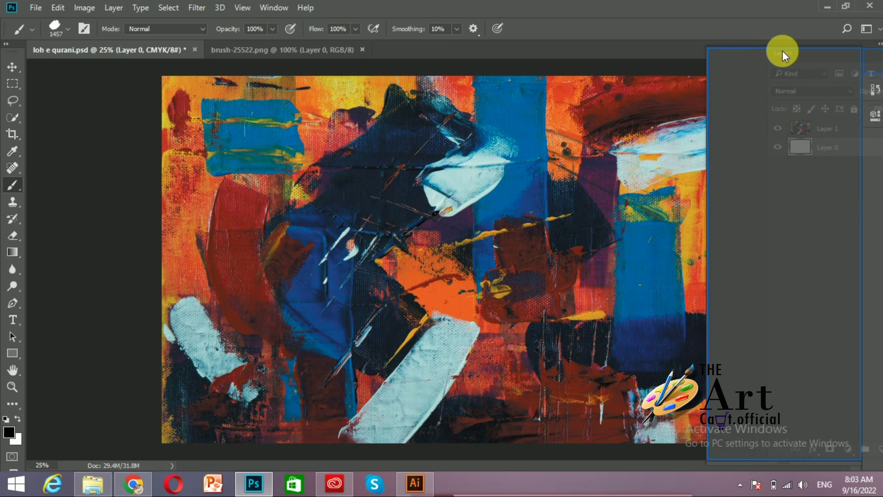
drag(751, 56, 876, 56)
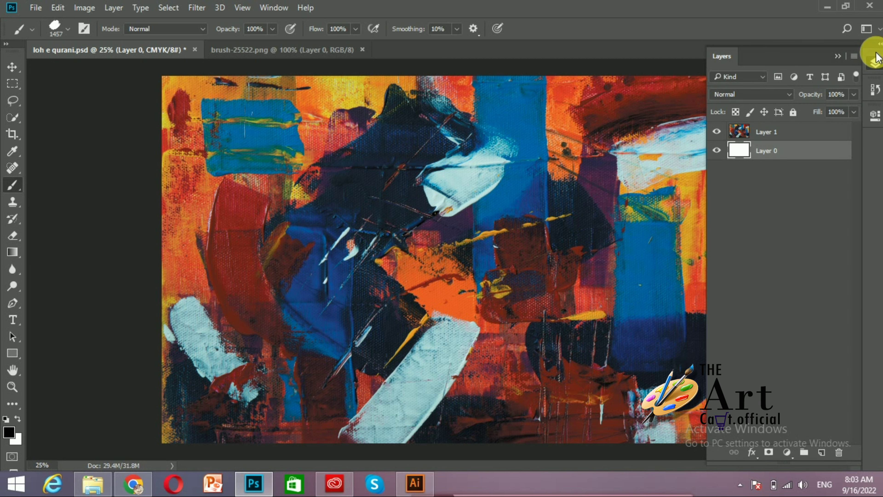
drag(727, 56, 762, 28)
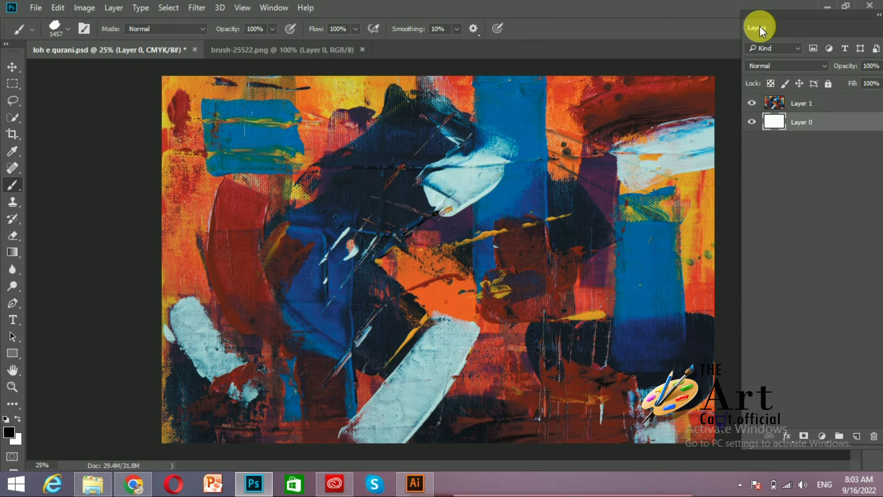
drag(759, 28, 751, 28)
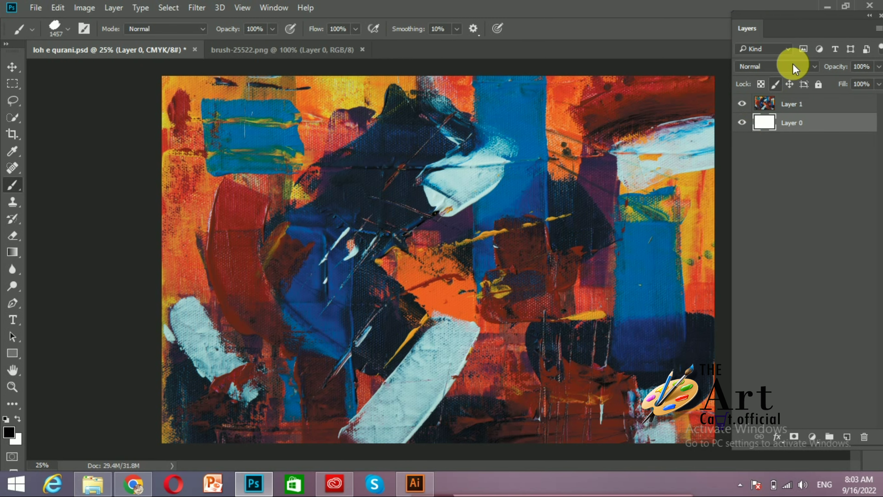
click(797, 104)
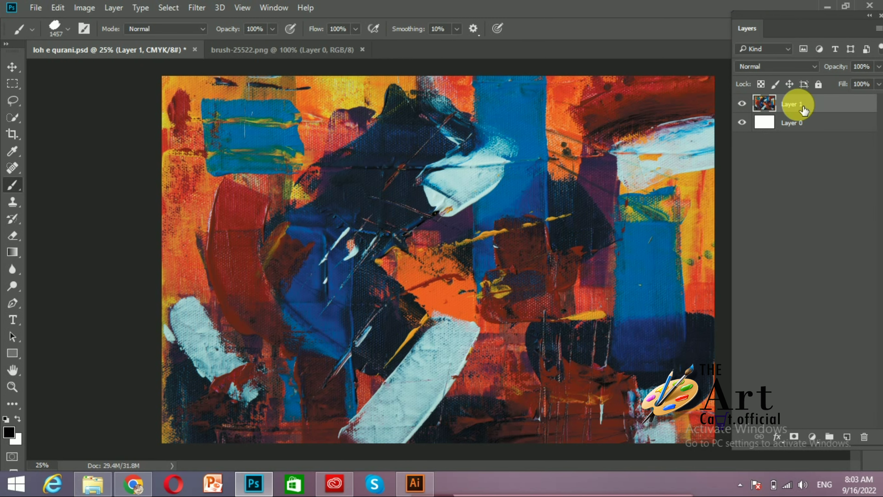
click(847, 437)
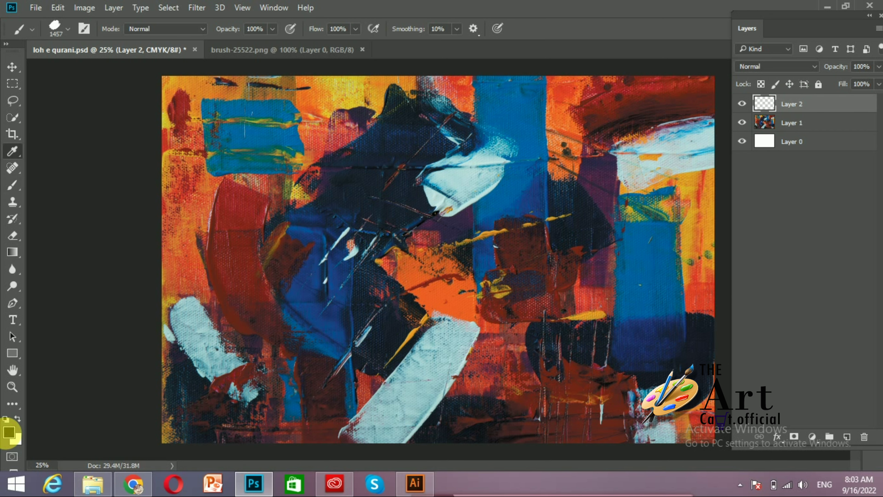
- Set the foreground colour to pale peach #fbdbbe (R251 G219 B190)
click(9, 432)
drag(324, 216, 256, 150)
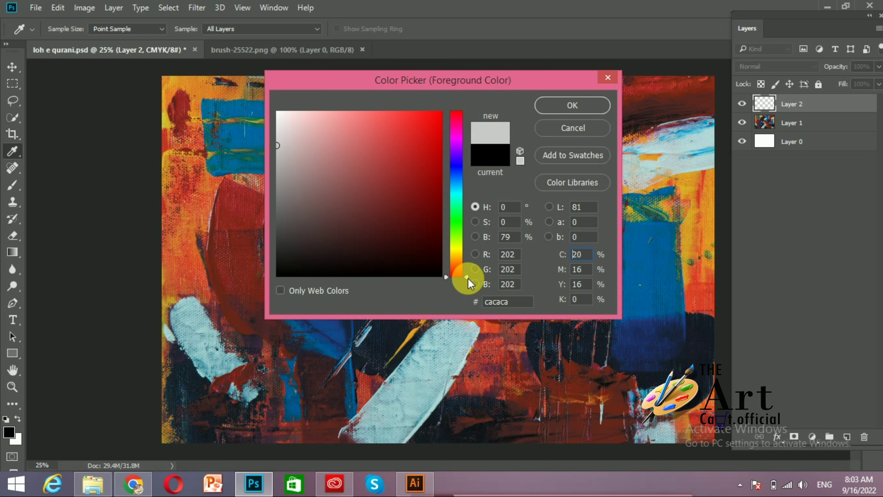
click(452, 352)
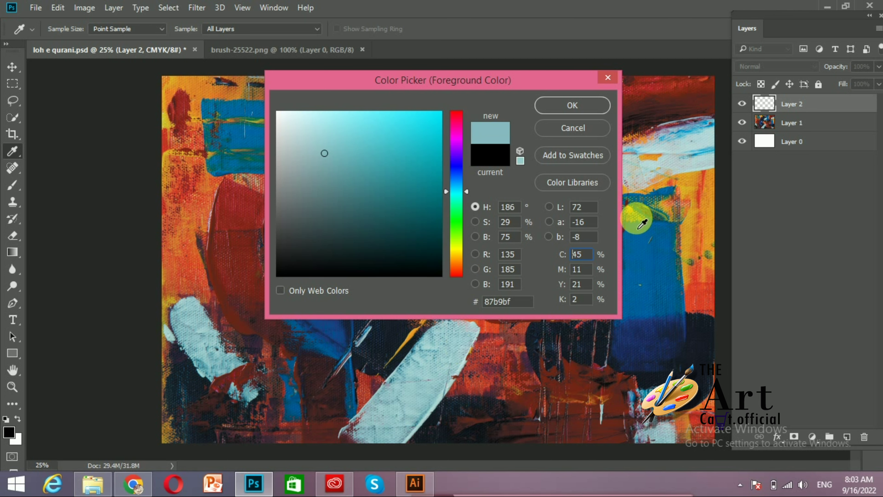
drag(463, 79, 693, 83)
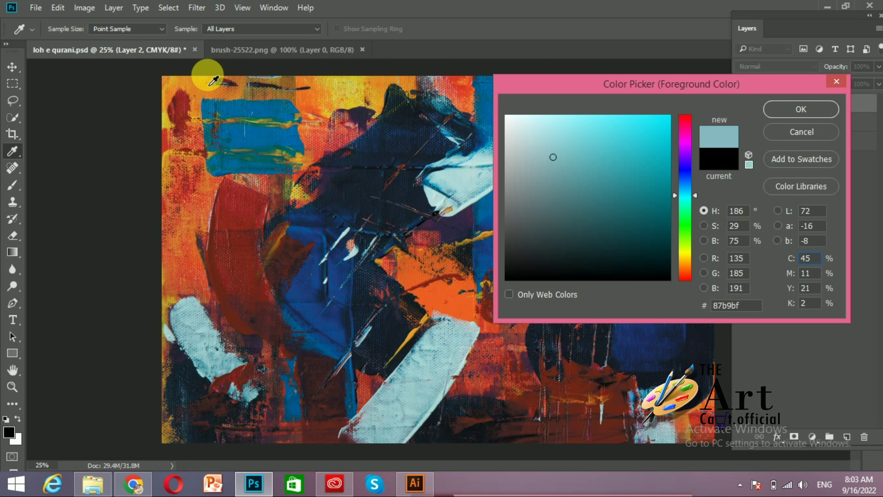
click(322, 93)
drag(564, 158, 546, 111)
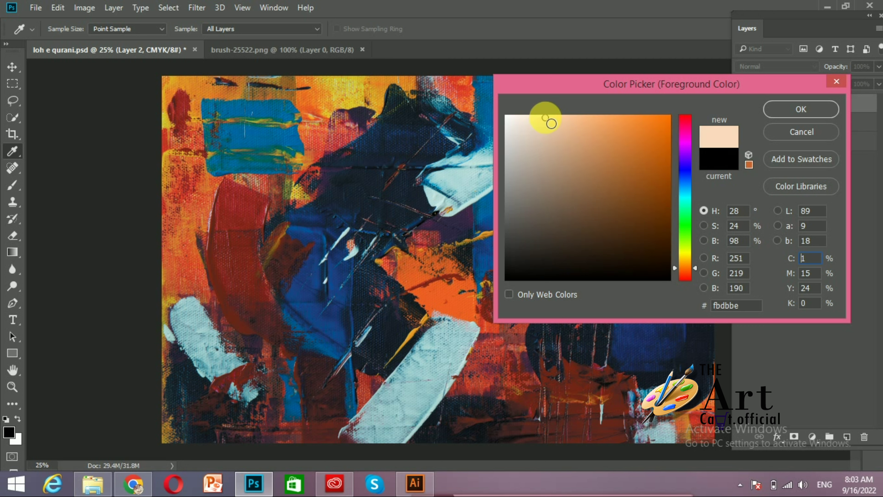
click(800, 108)
- Stamp peach brush strokes across the painting's bottom edge on Layer 2
key(b)
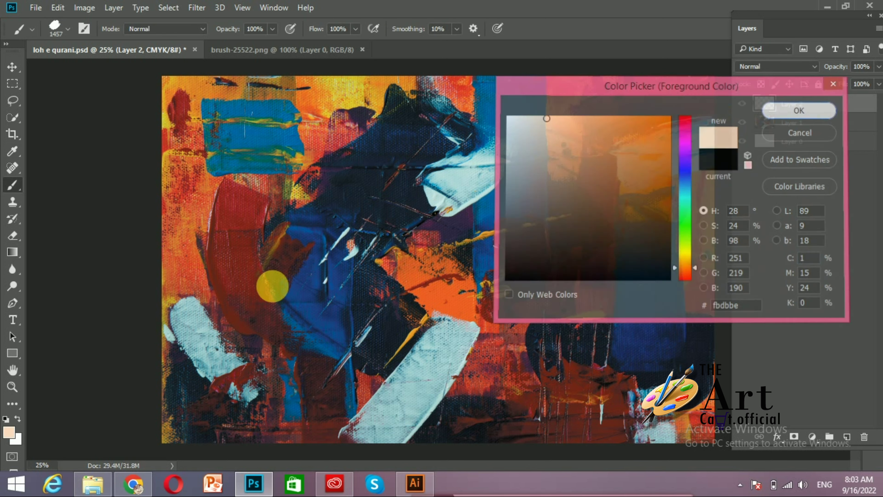
click(212, 379)
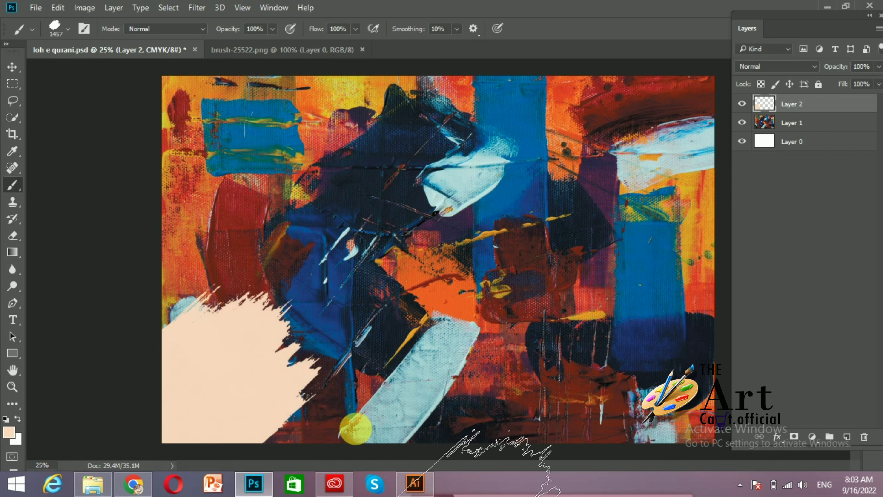
click(358, 425)
click(302, 389)
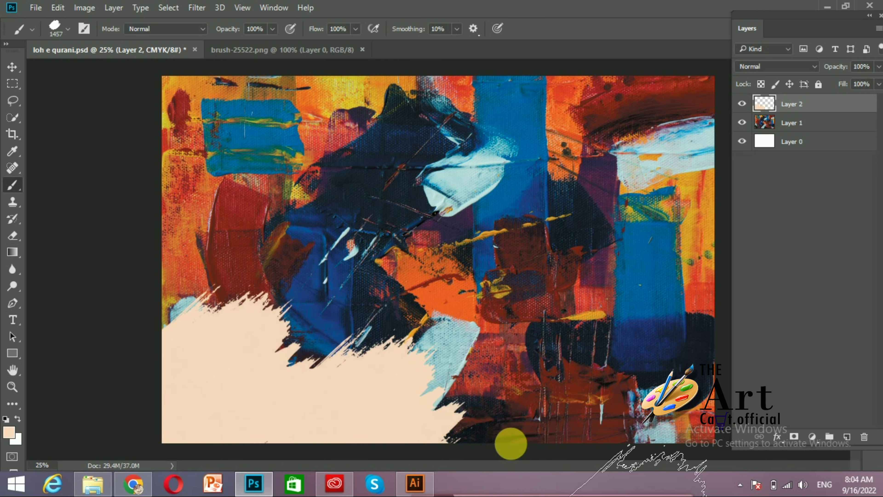
click(513, 421)
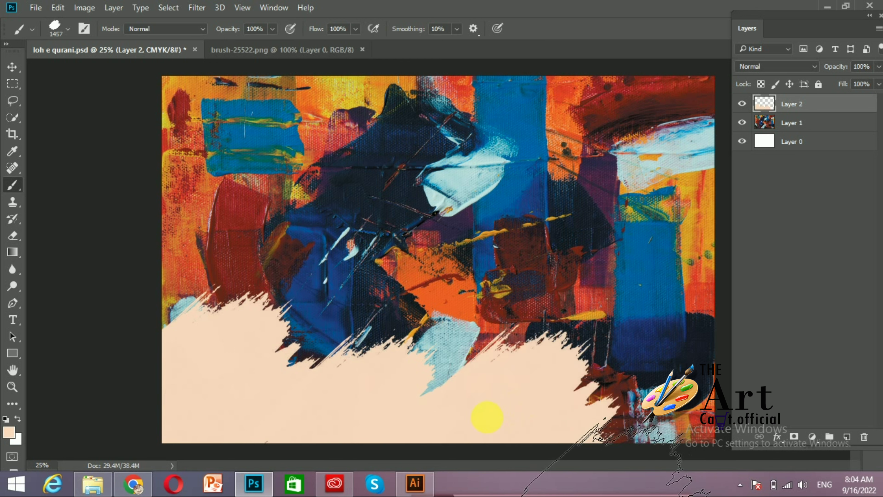
click(429, 375)
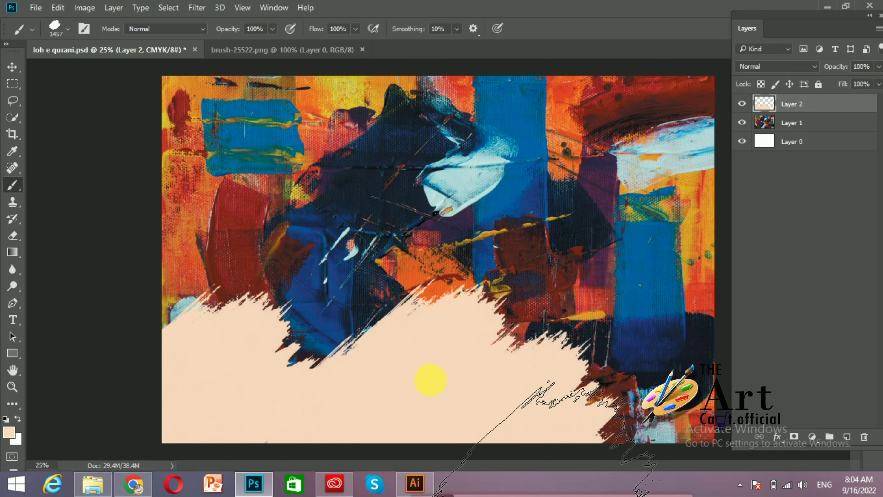
click(647, 425)
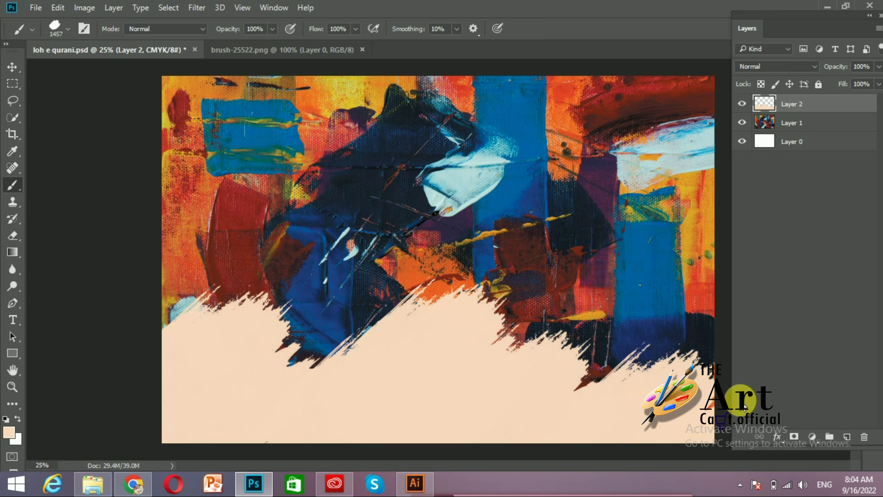
- On a new Layer 3, cover the top and upper-left of the painting with peach
click(847, 437)
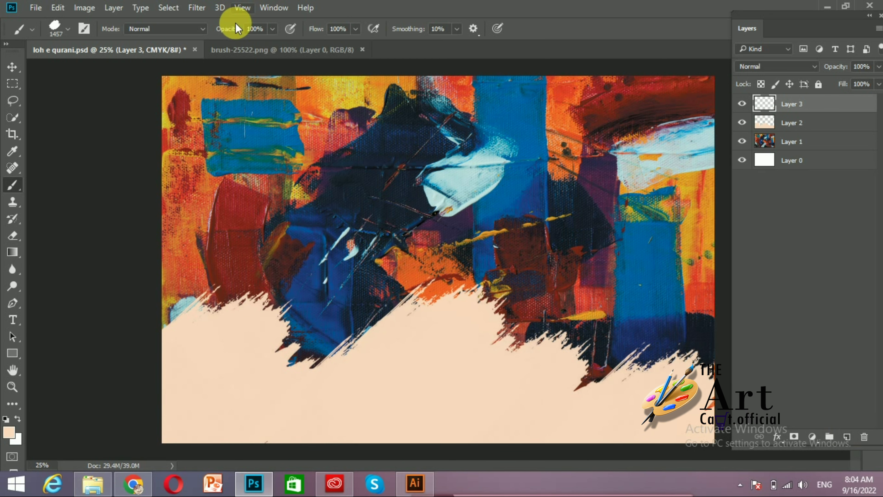
click(203, 66)
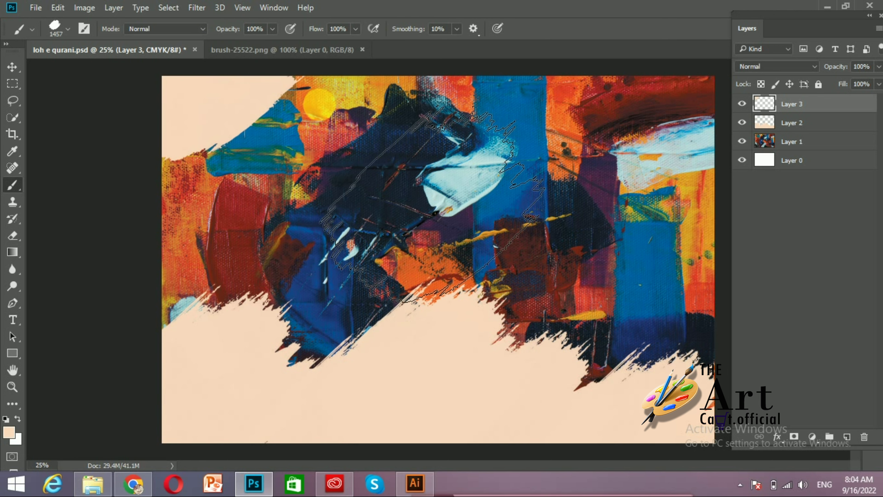
drag(319, 102, 538, 91)
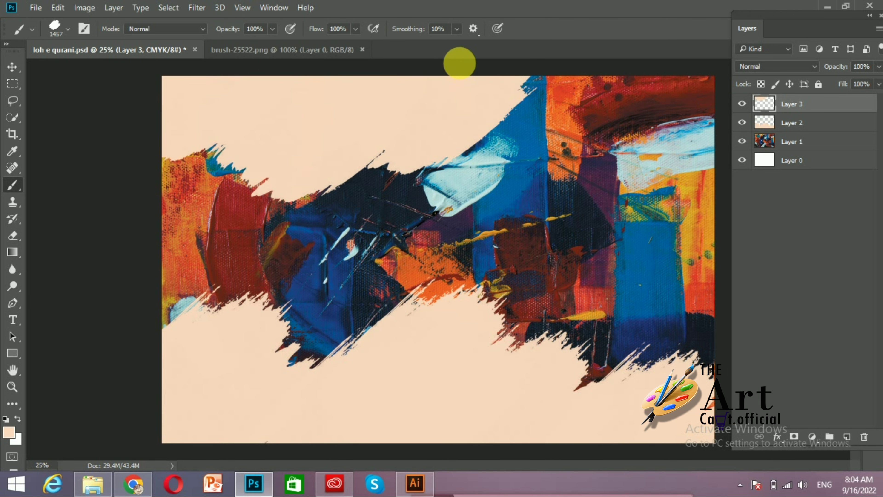
click(183, 238)
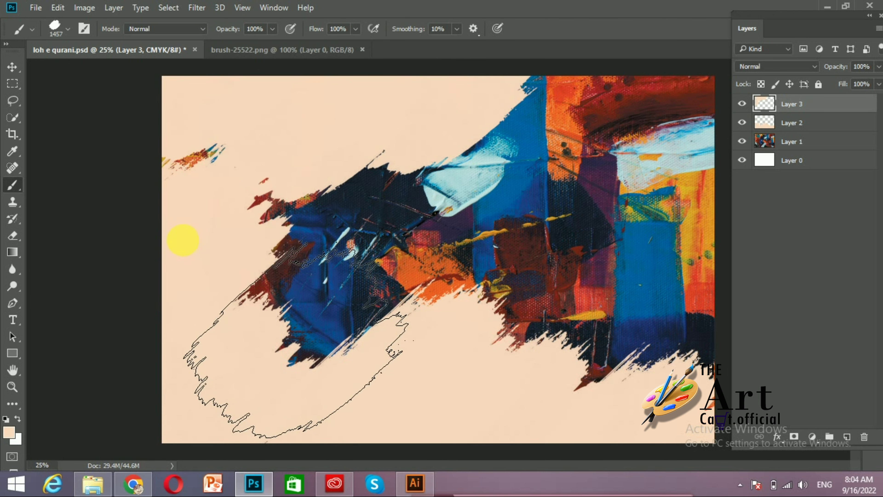
click(152, 218)
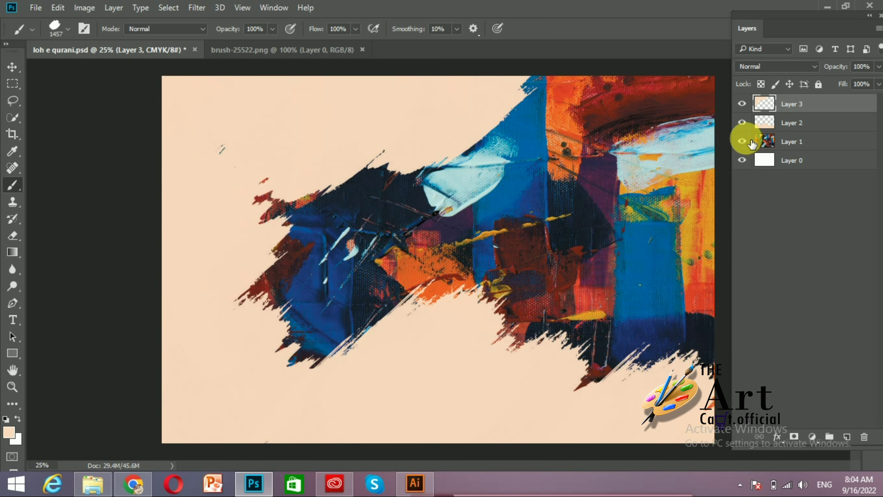
- On a new Layer 4, cover the upper-right and right-edge orange paint with peach
click(846, 436)
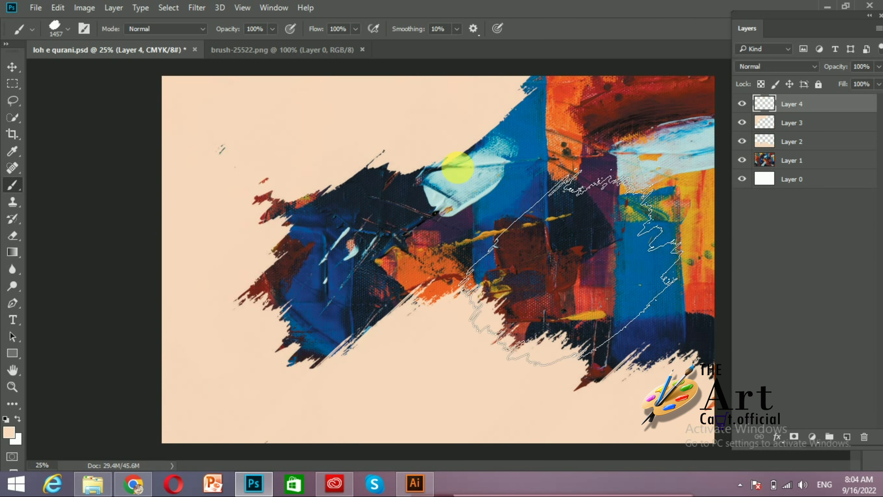
click(591, 80)
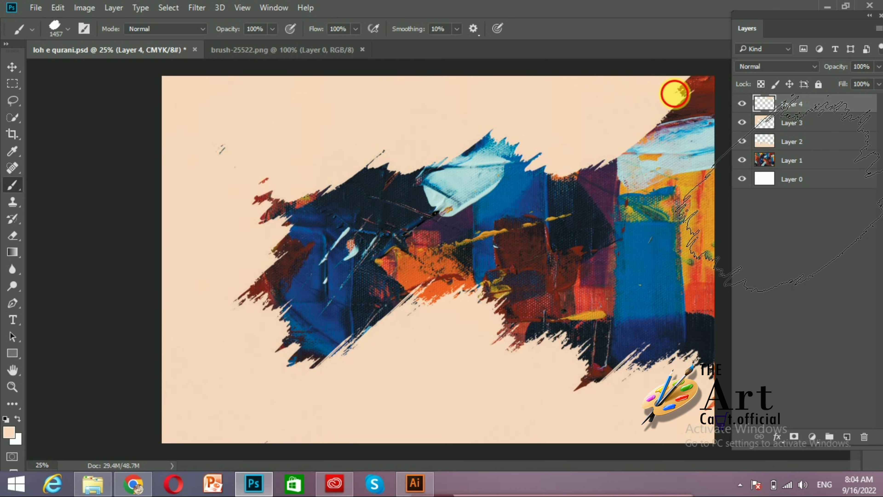
click(676, 92)
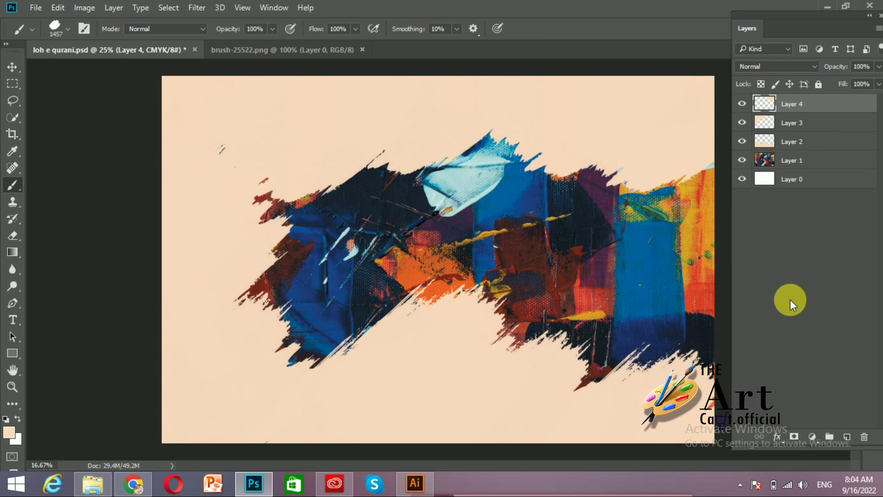
key(ctrl+minus)
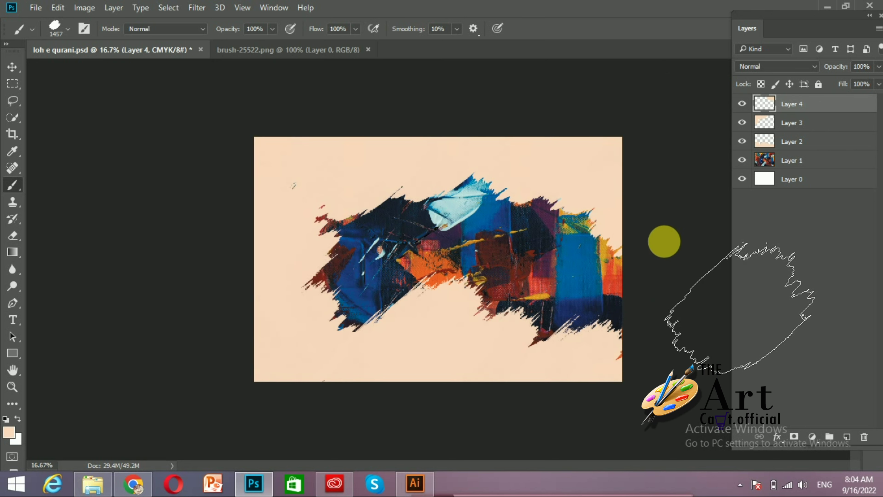
click(667, 275)
click(662, 290)
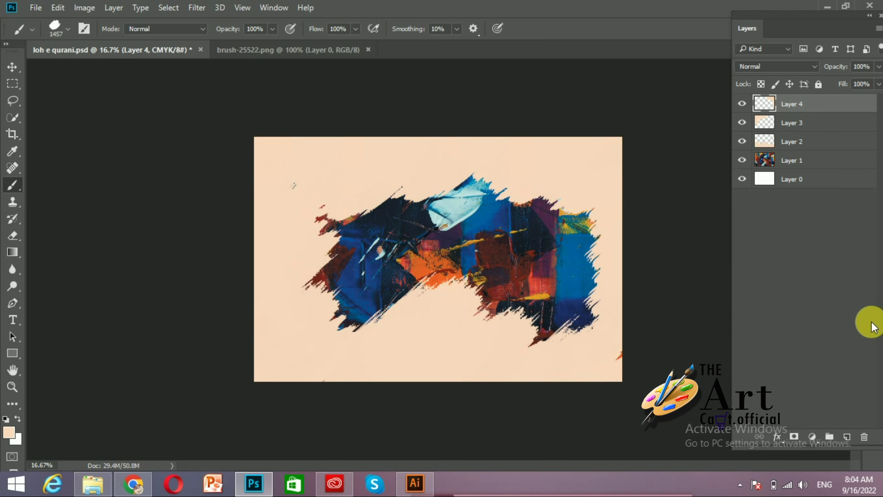
key(ctrl+plus)
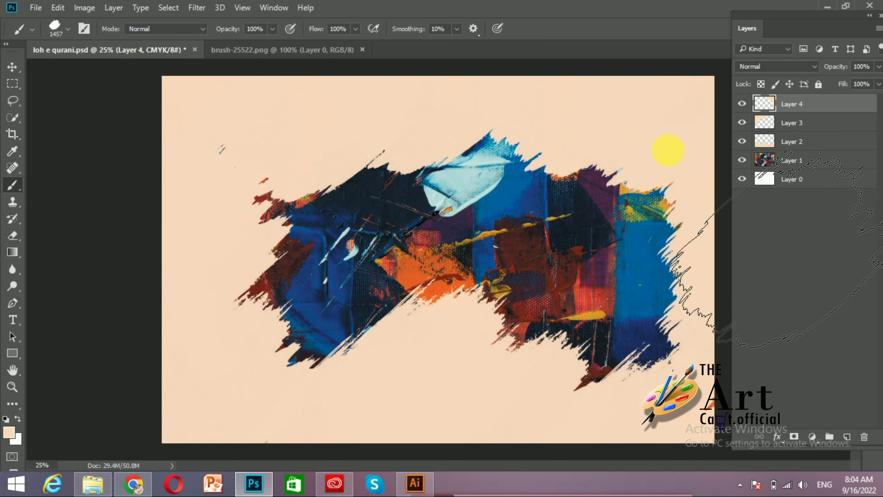
- Switch to the Eraser using the brush9 stroke tip at 1811 px
click(12, 236)
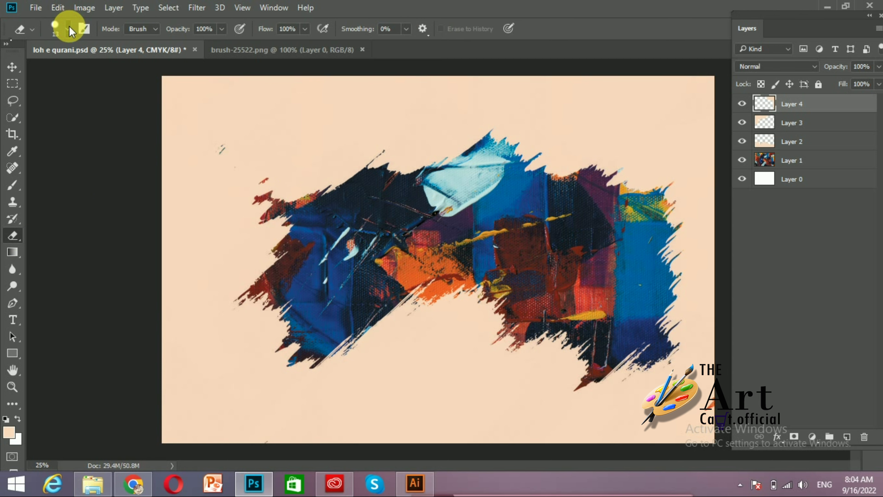
click(68, 29)
click(130, 71)
click(120, 380)
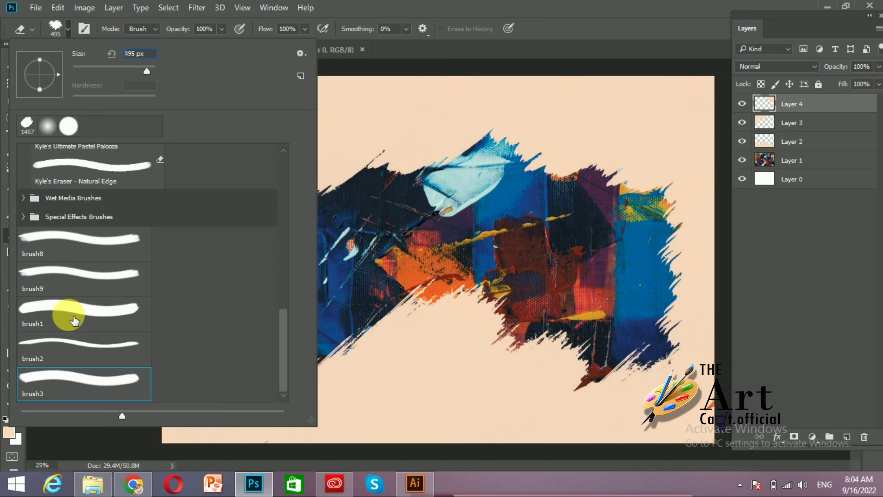
drag(146, 71, 153, 70)
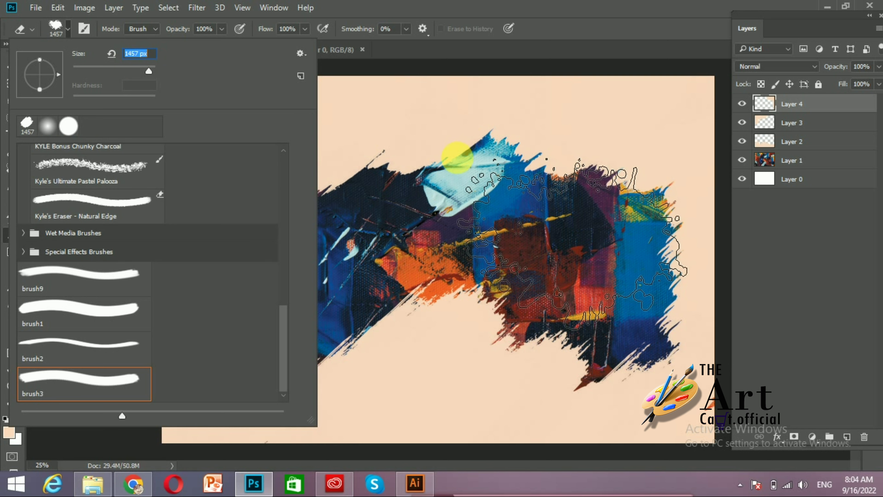
click(106, 279)
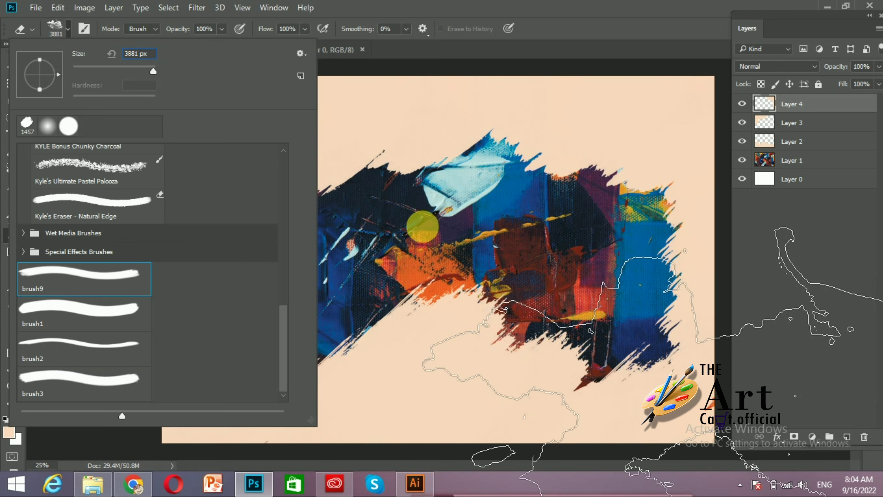
drag(150, 73, 150, 72)
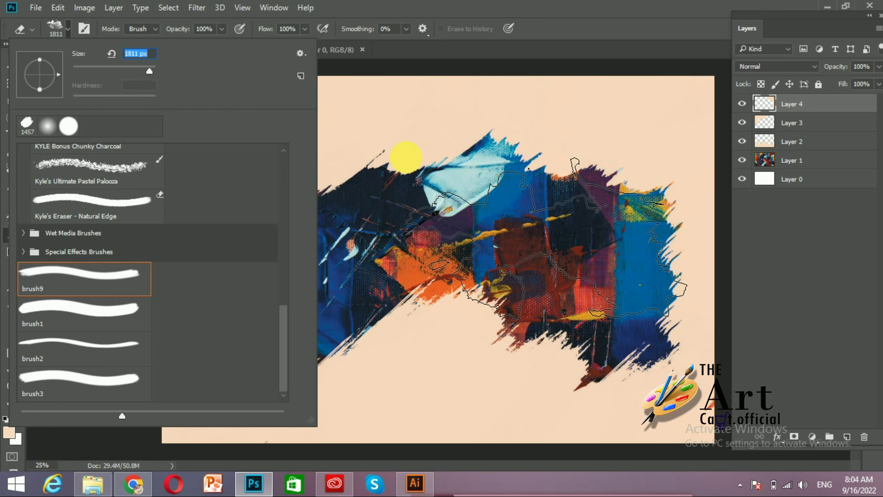
click(406, 157)
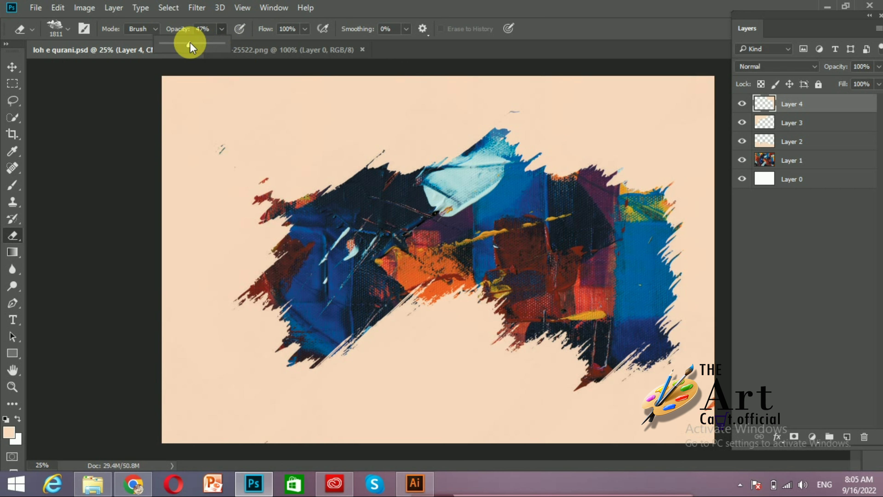
- Faintly erase the peach on Layer 3 at the upper left to reveal the painting
click(741, 122)
click(794, 105)
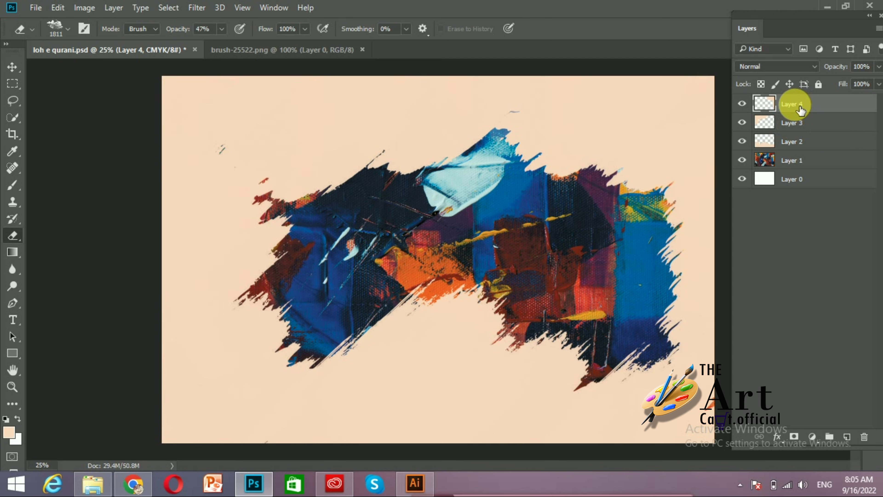
click(803, 128)
drag(157, 163, 268, 214)
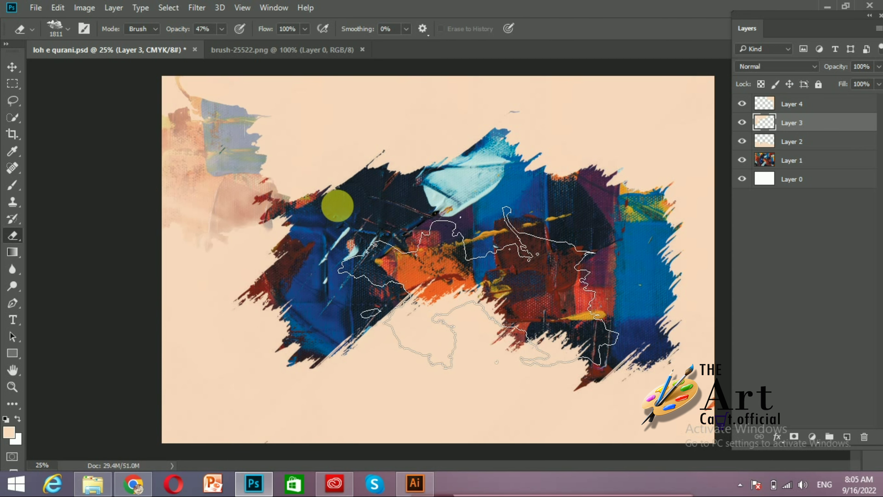
click(339, 209)
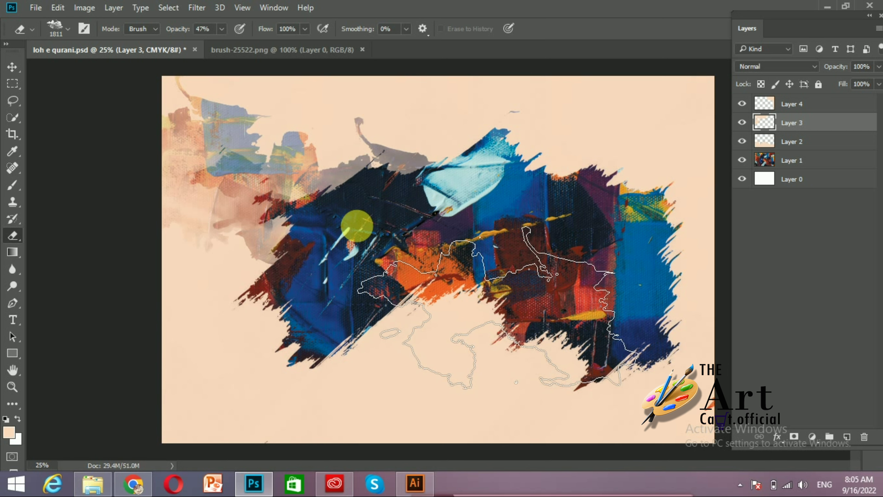
click(423, 222)
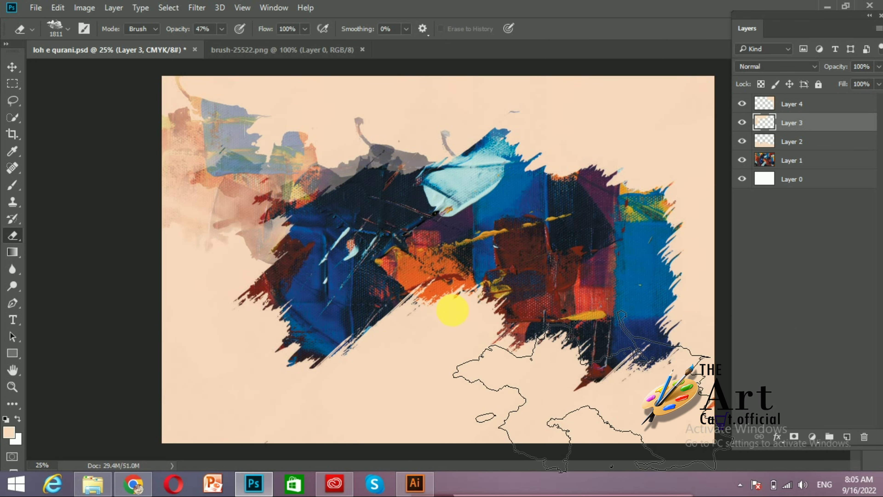
- Erase peach on Layer 2 below the blue strokes and on Layer 4 at top centre
click(796, 148)
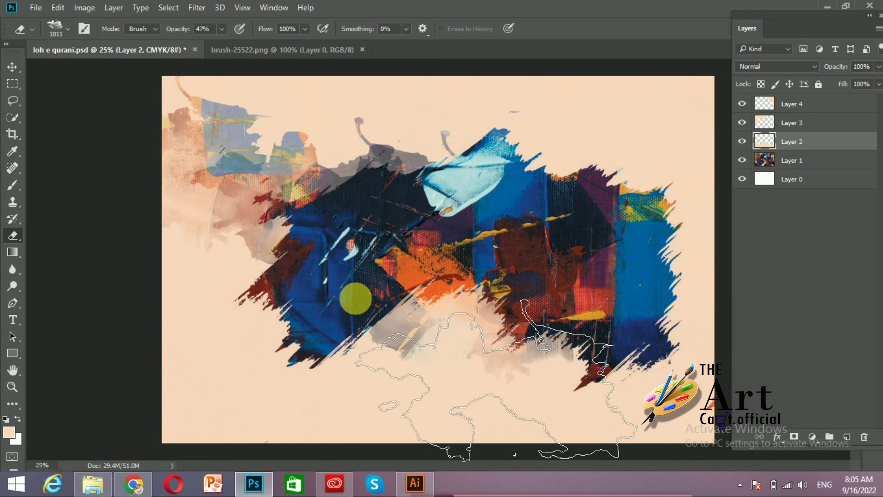
click(355, 298)
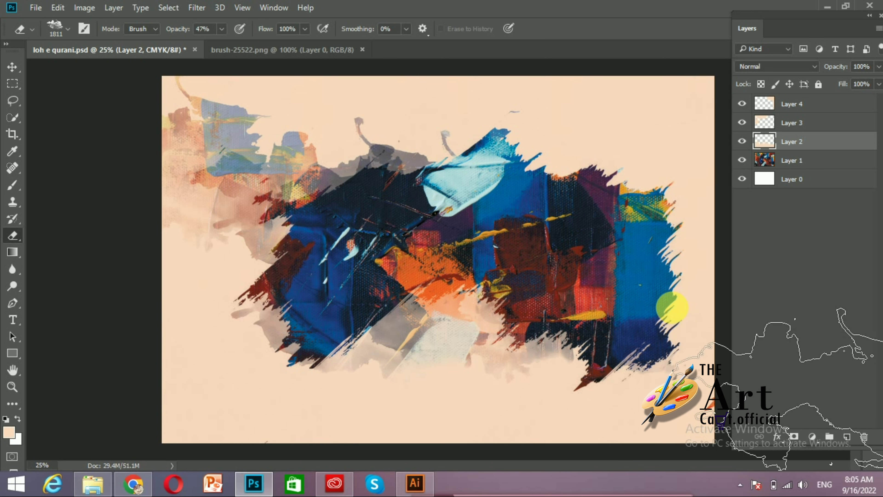
click(806, 126)
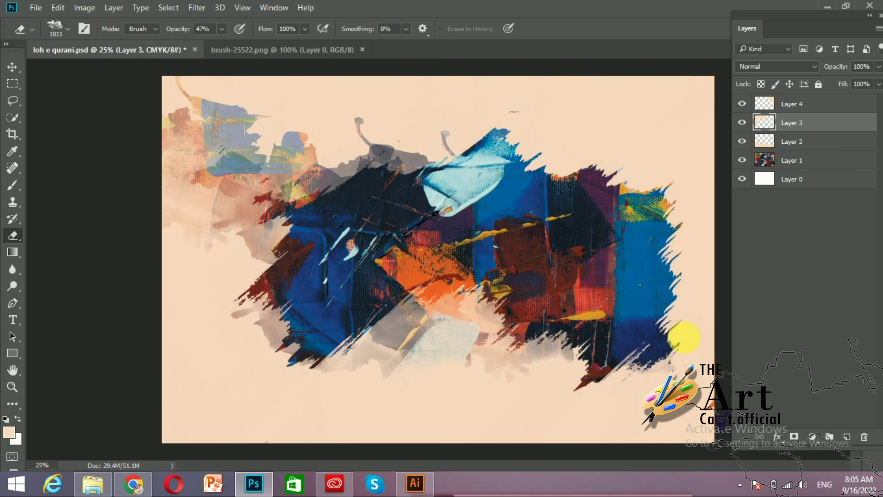
click(798, 108)
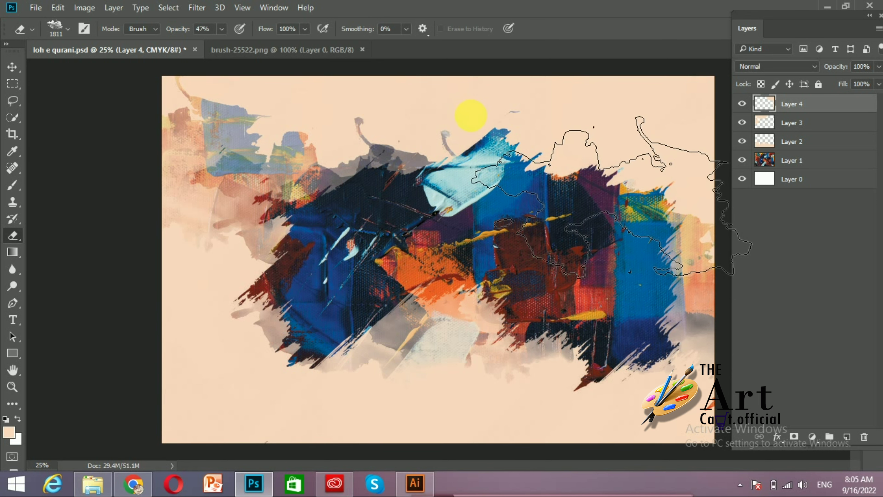
click(471, 116)
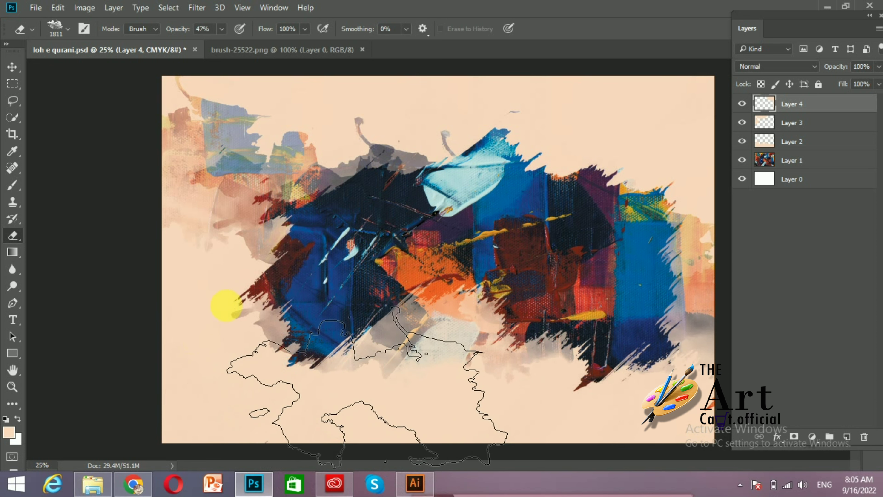
- Set the eraser to the brush1 tip at about 2520 px
click(69, 30)
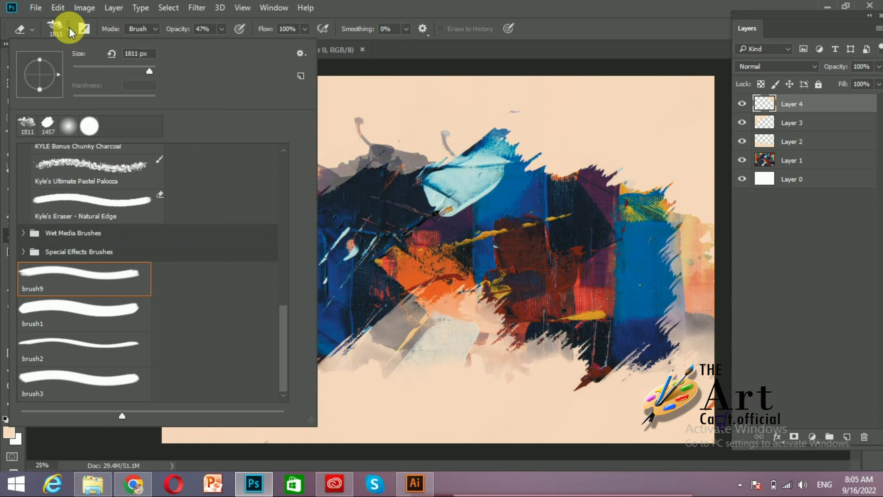
click(83, 320)
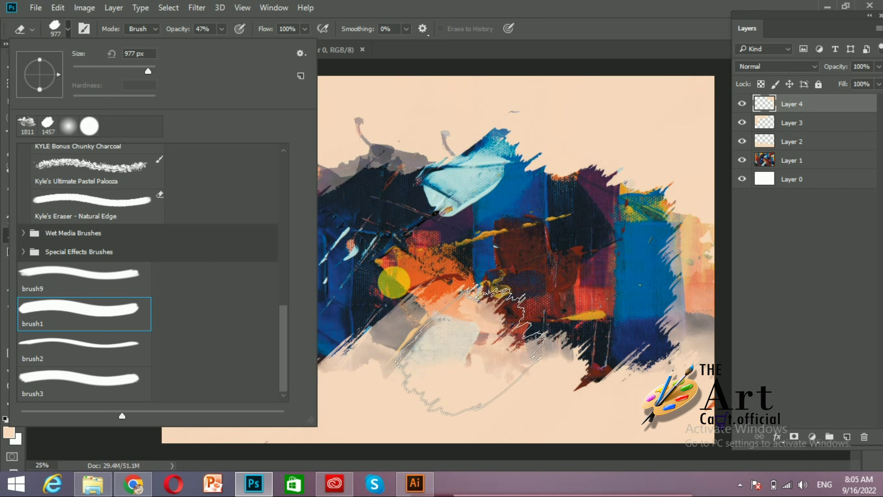
click(149, 69)
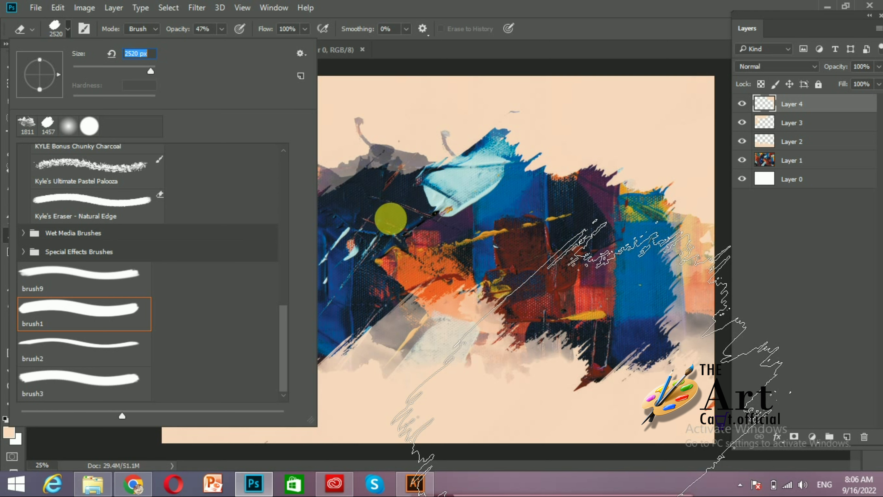
key(Return)
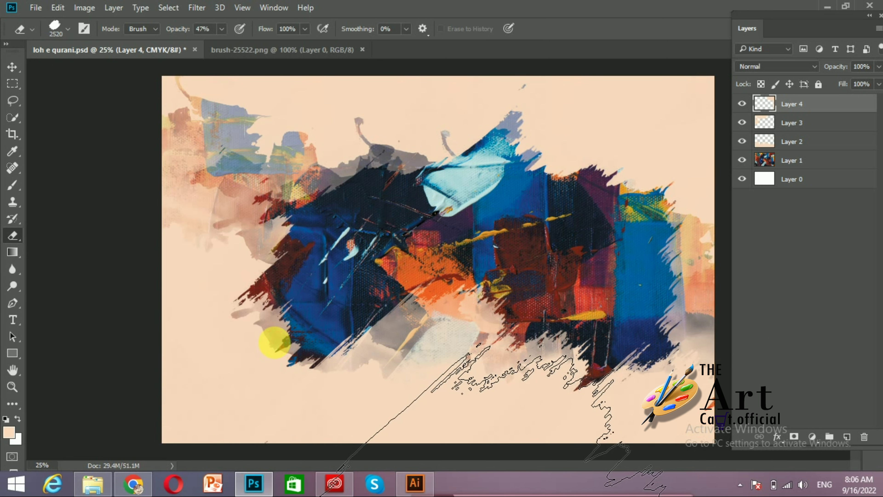
- Softly erase Layer 2's lower-left peach at low eraser opacity, undoing unwanted erases
click(796, 141)
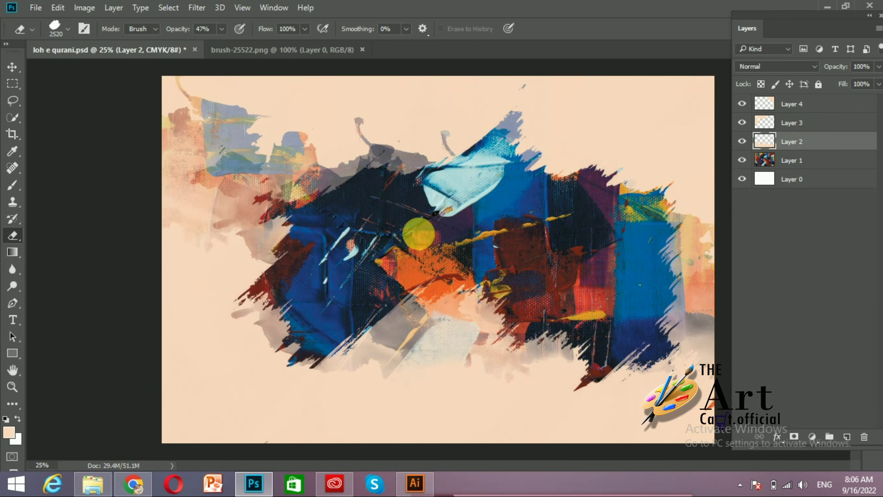
click(164, 377)
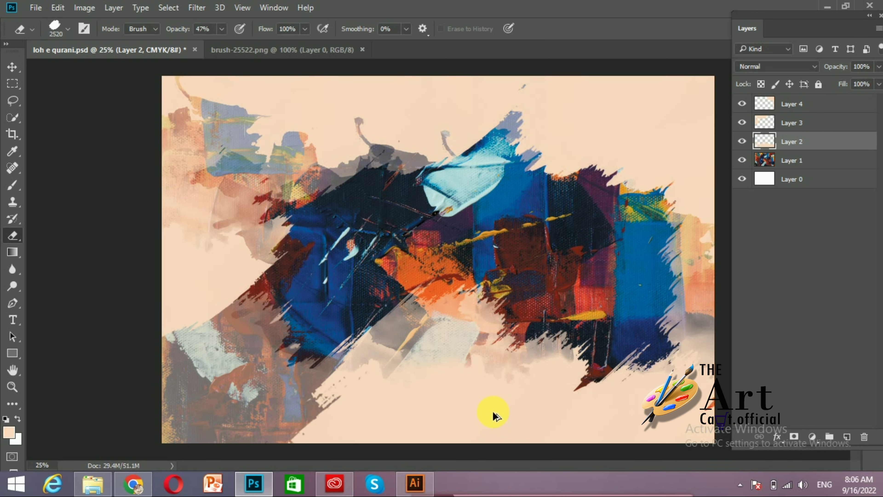
key(ctrl+z)
click(221, 29)
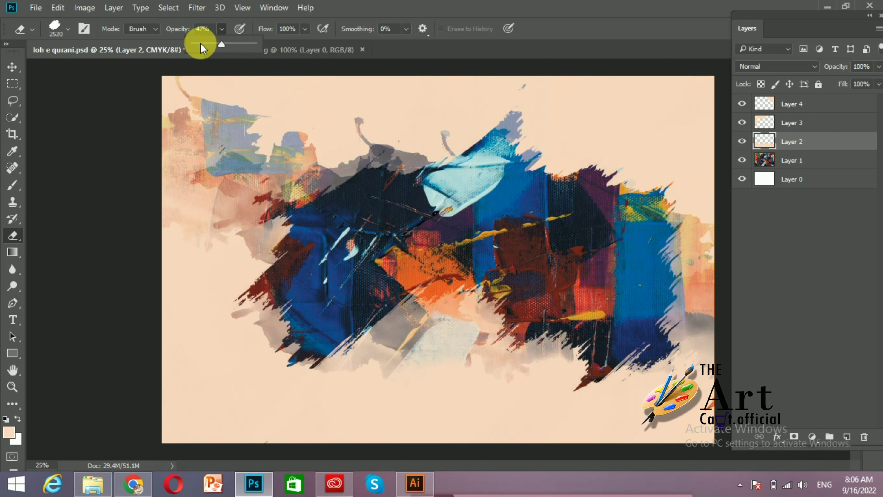
click(302, 396)
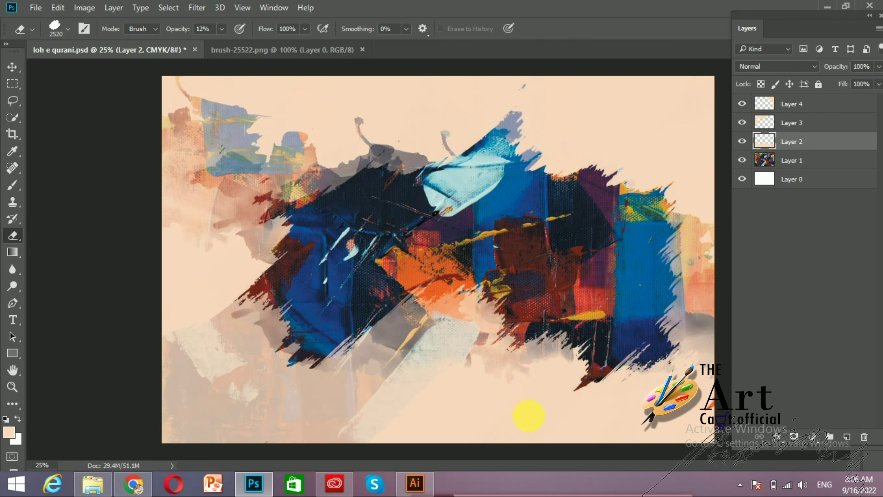
click(538, 430)
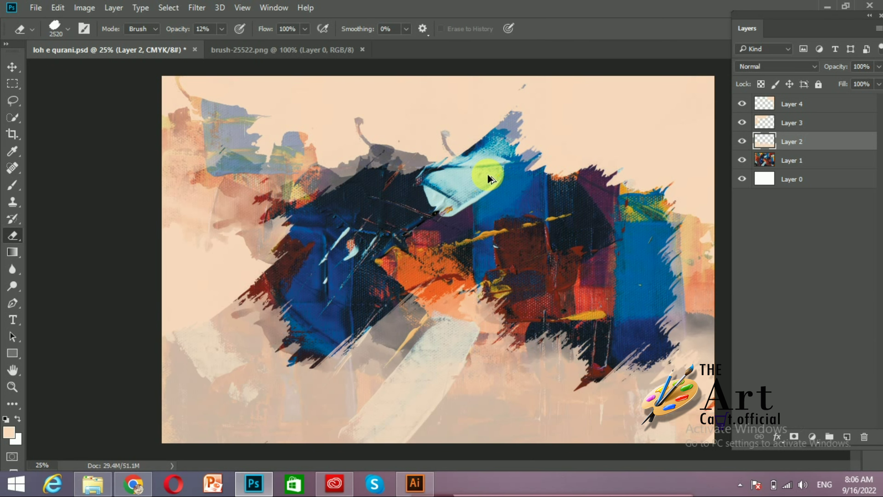
key(ctrl+z)
key(ctrl+z)
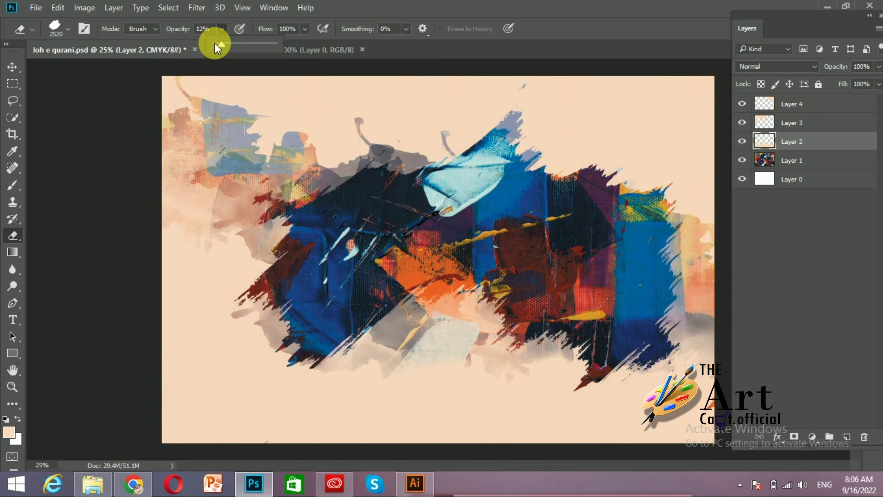
click(189, 349)
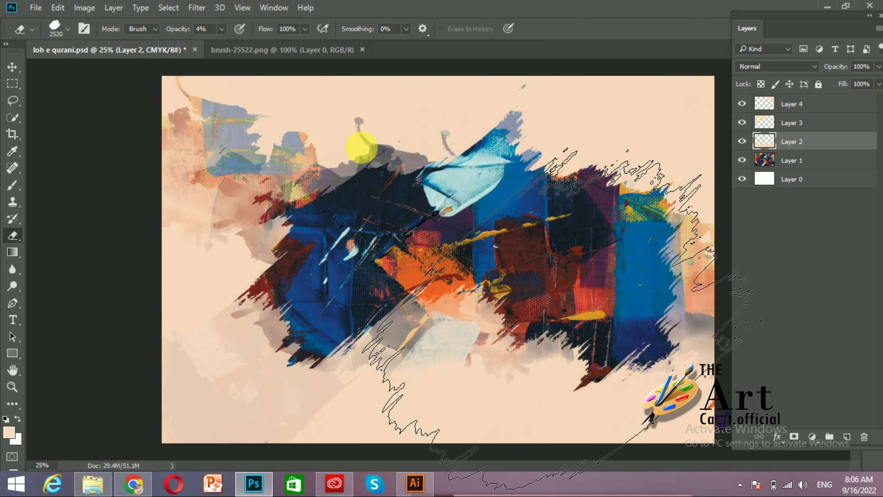
- Faintly erase Layer 3 near top centre and Layer 4 at top right, then zoom out
click(796, 120)
click(363, 198)
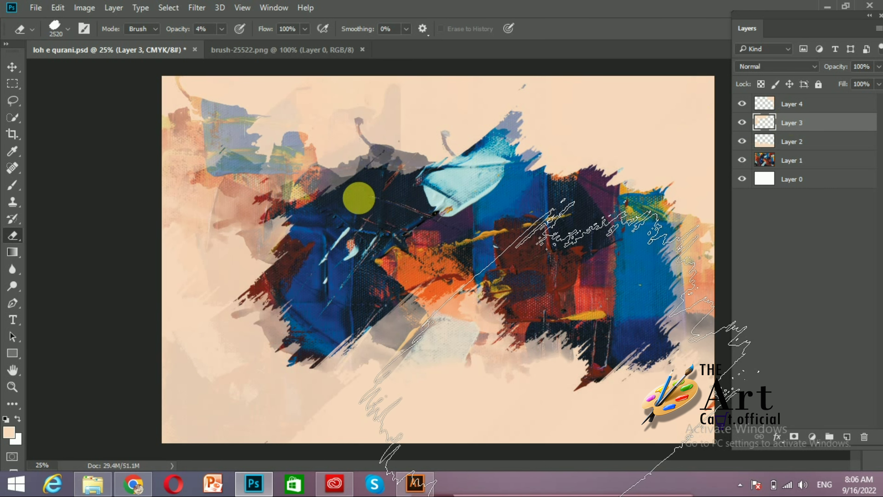
click(364, 198)
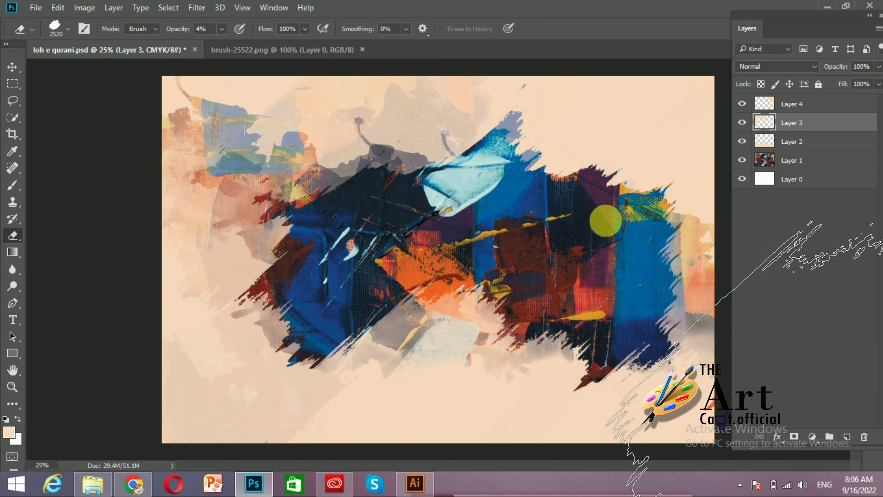
click(793, 104)
click(575, 201)
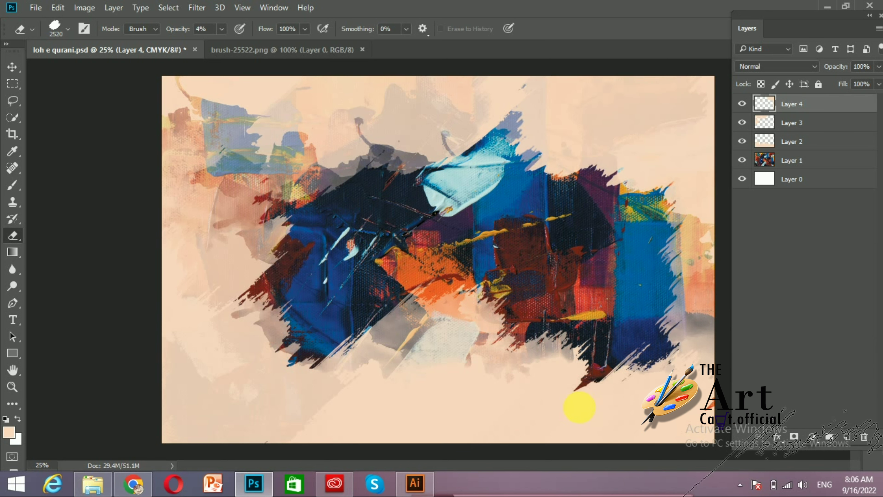
key(ctrl+minus)
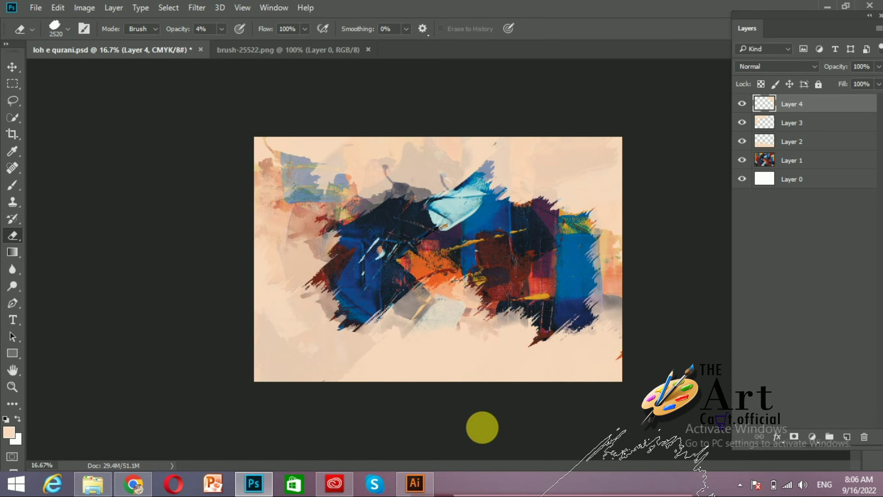
- Group peach Layers 2, 3 and 4 into Group 1 and expand it
click(824, 151)
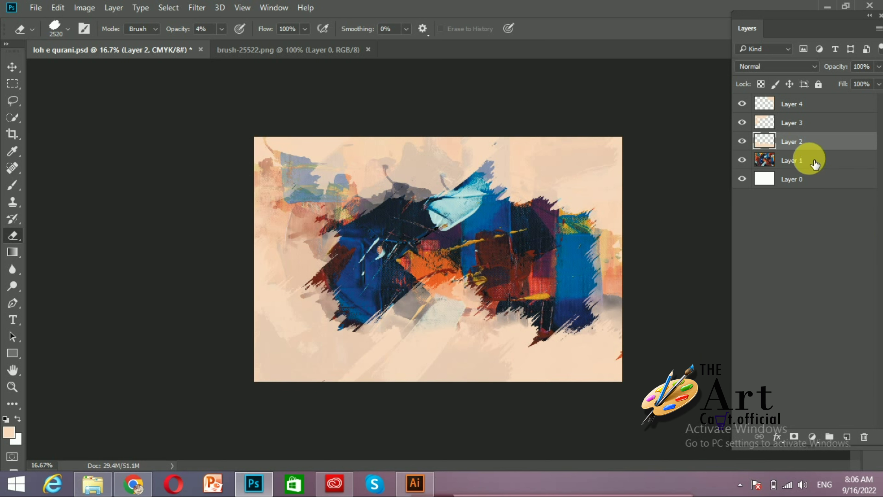
ctrl+click(804, 131)
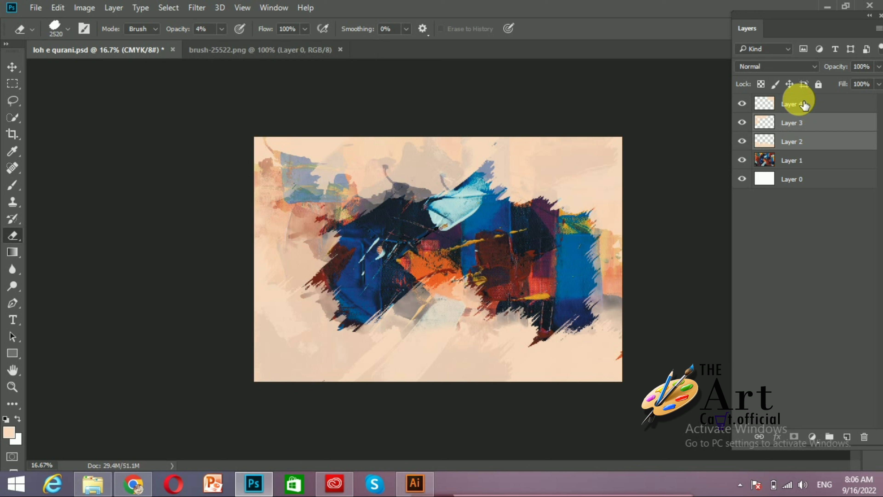
ctrl+click(804, 104)
key(ctrl+g)
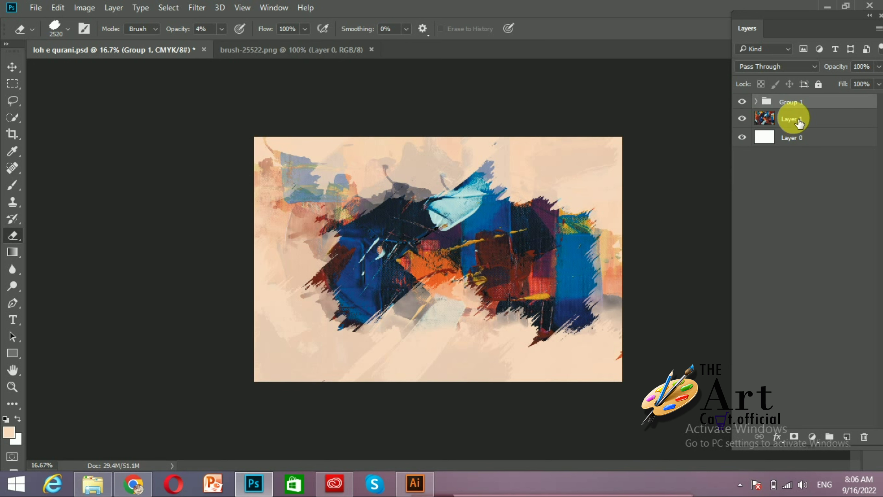
click(799, 123)
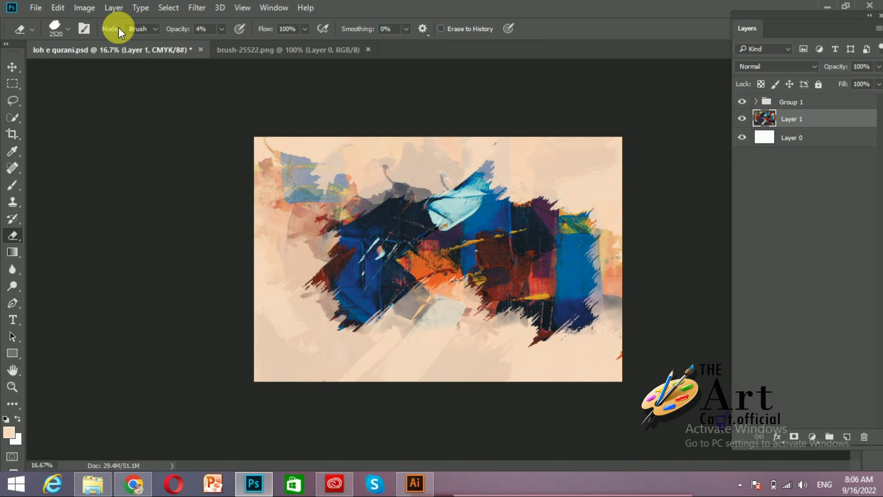
click(755, 102)
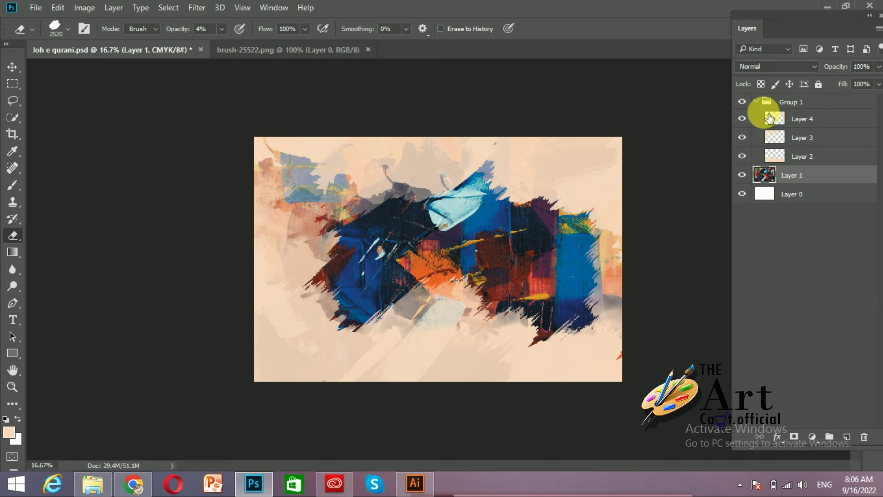
- Raise the eraser opacity to 74%, comparing Layers 3 and 2, with Layer 2 active
click(798, 120)
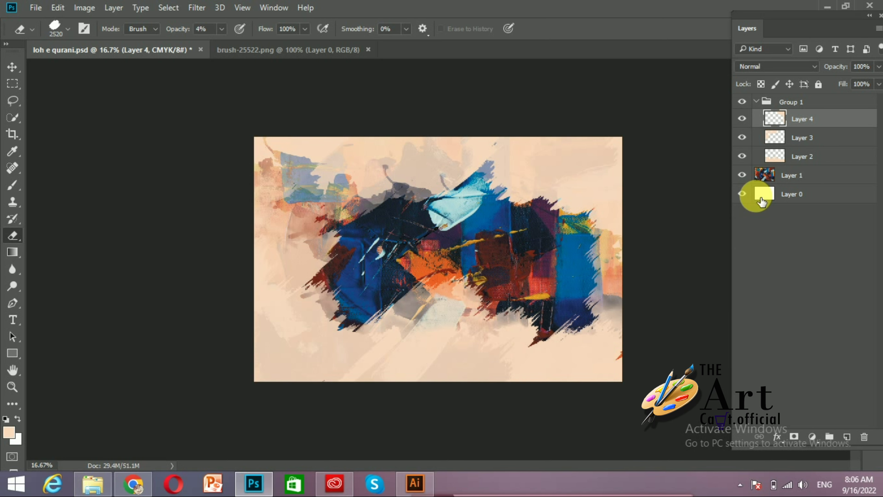
click(65, 27)
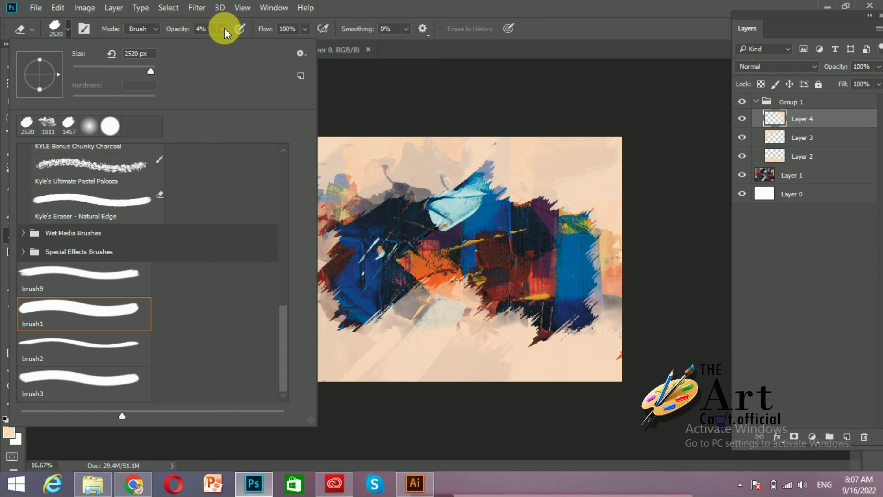
click(222, 29)
mouse_move(222, 42)
mouse_down()
mouse_move(276, 43)
mouse_move(263, 42)
mouse_up()
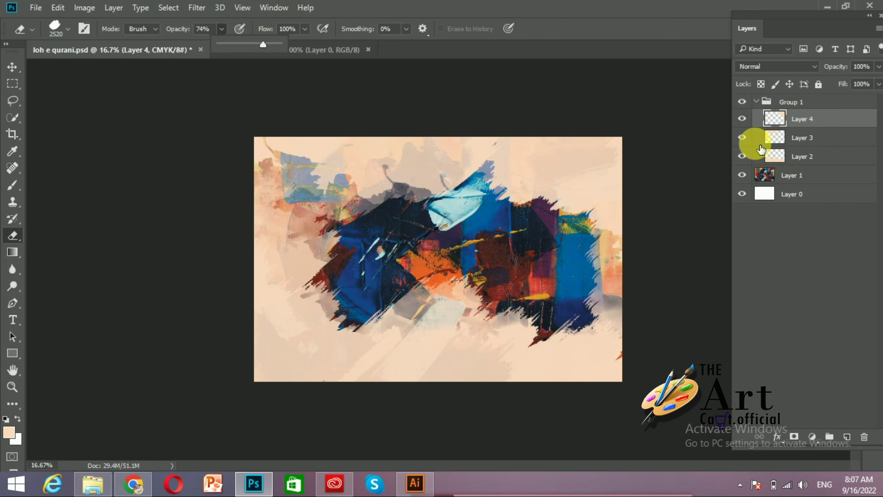
click(744, 139)
click(744, 156)
click(802, 156)
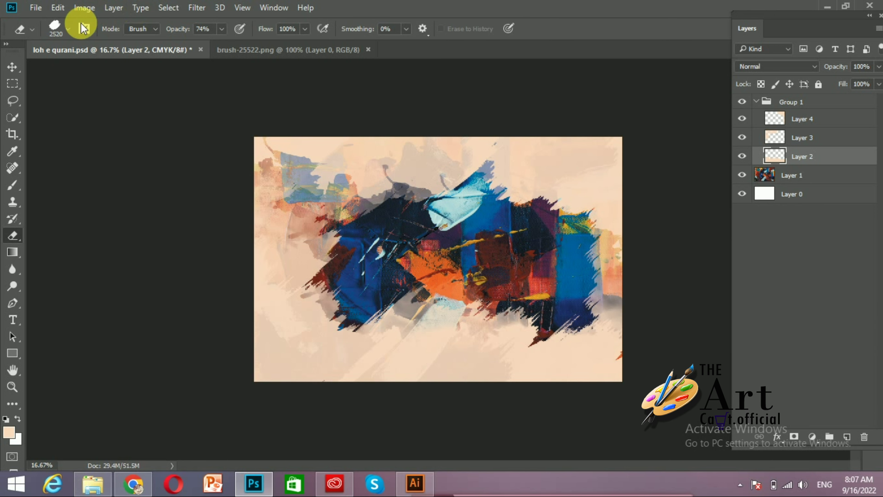
click(70, 30)
- Switch the eraser to the Soft Round tip and select Layer 3
click(89, 126)
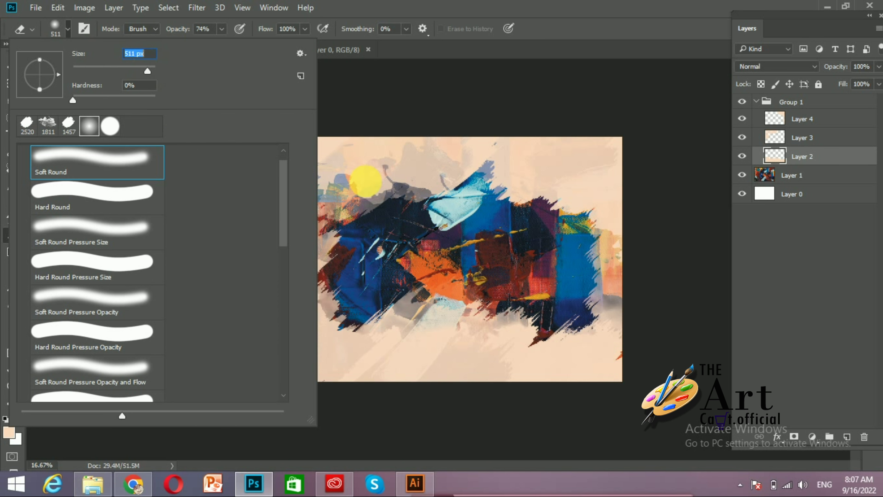
click(595, 301)
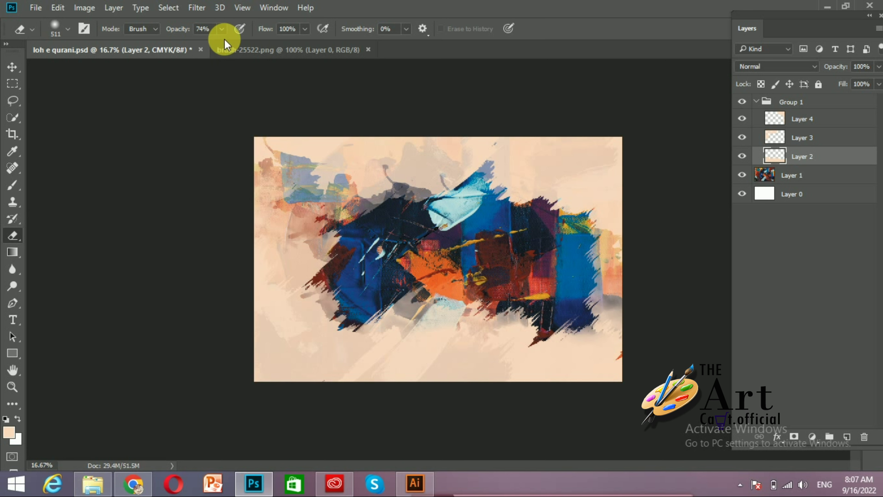
click(222, 31)
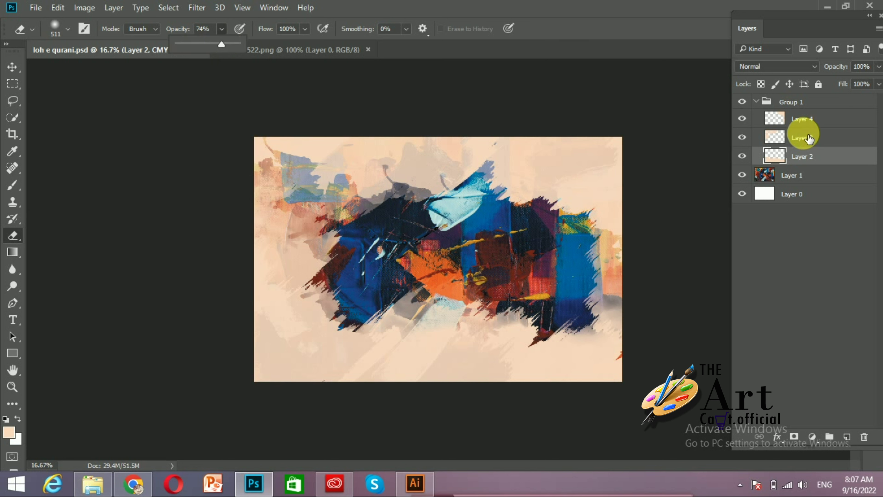
click(809, 139)
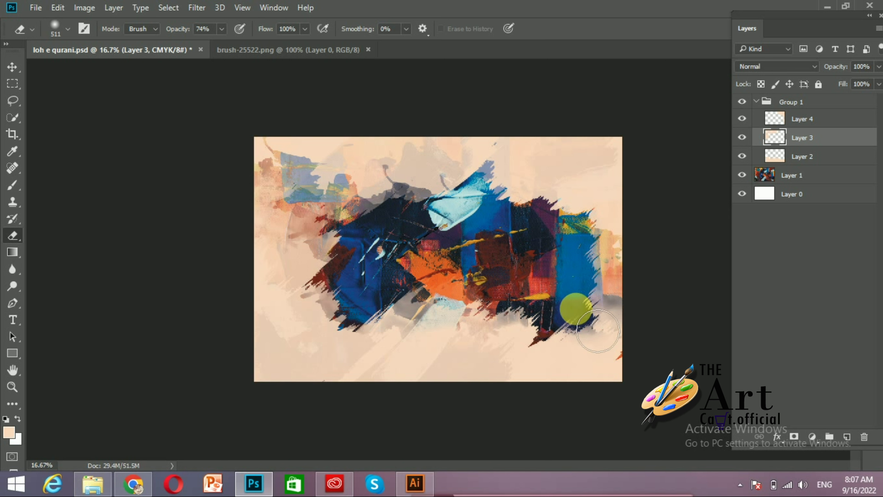
- Erase the light haze around the blue area on Layer 4
click(741, 137)
click(741, 118)
click(772, 118)
mouse_move(594, 325)
mouse_down()
mouse_move(586, 254)
mouse_move(505, 209)
mouse_up()
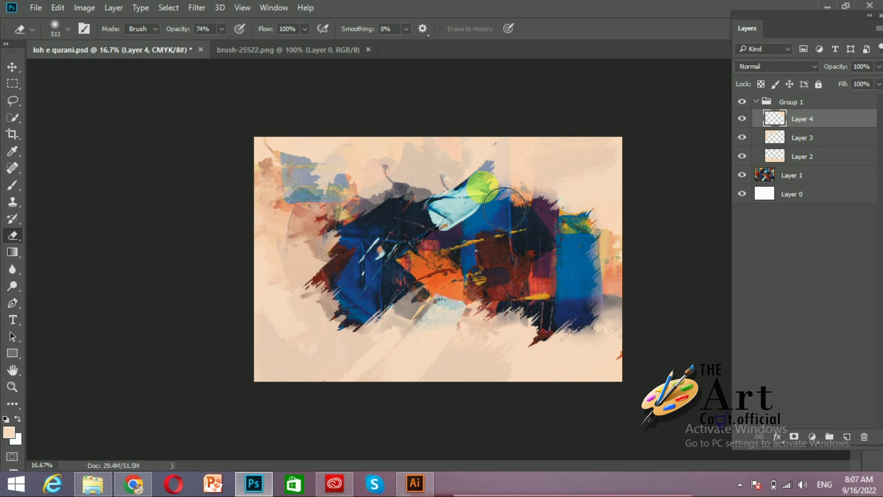
click(810, 139)
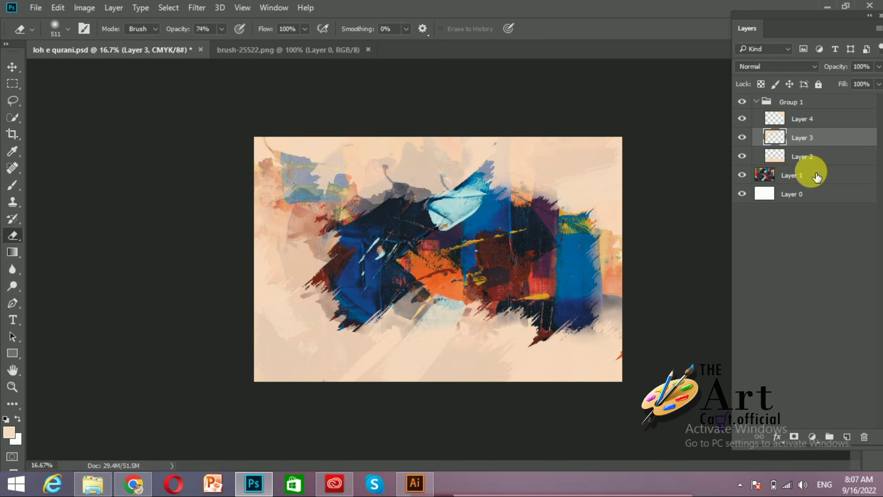
- Make Layer 3 visible again, collapse Group 1 and add Layer 5 above Layer 1
click(745, 159)
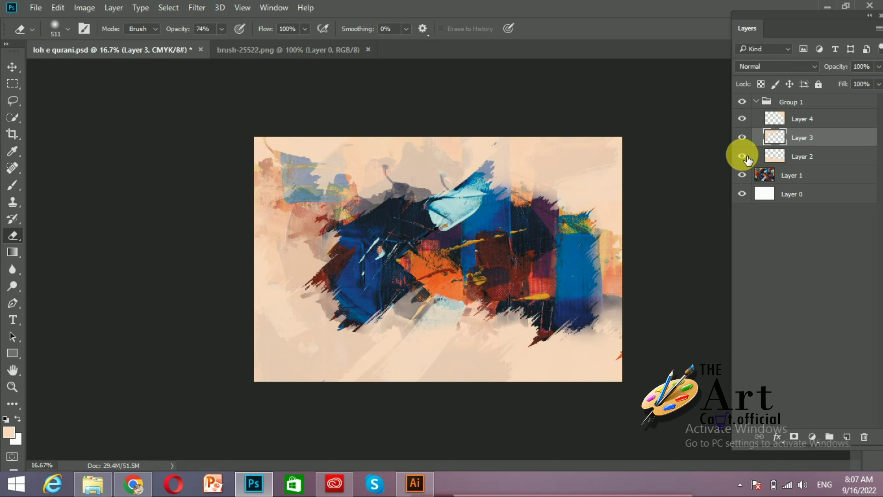
click(815, 162)
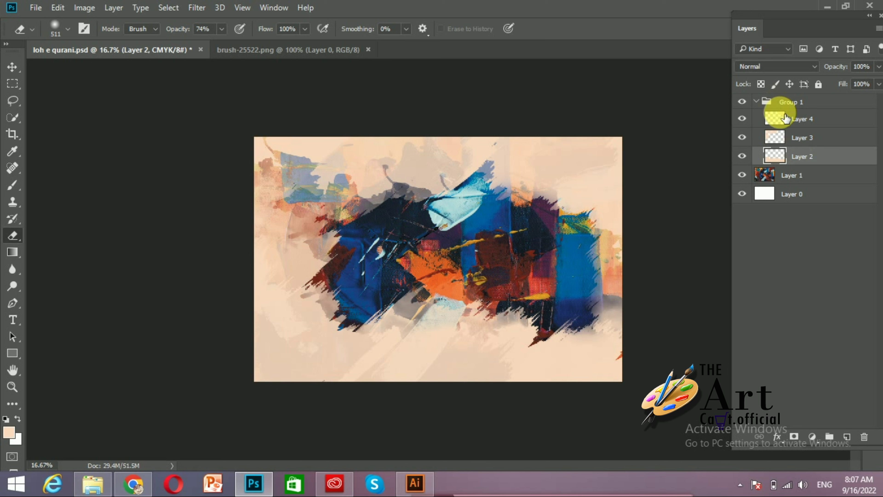
click(744, 138)
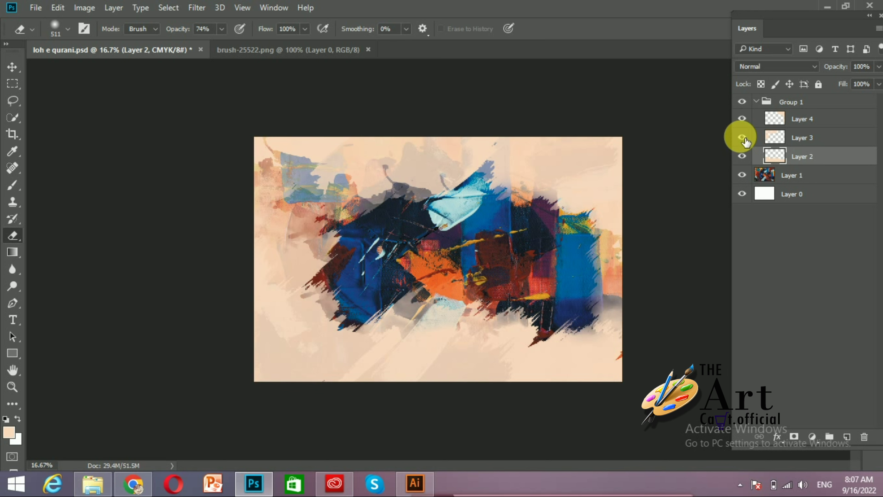
click(803, 138)
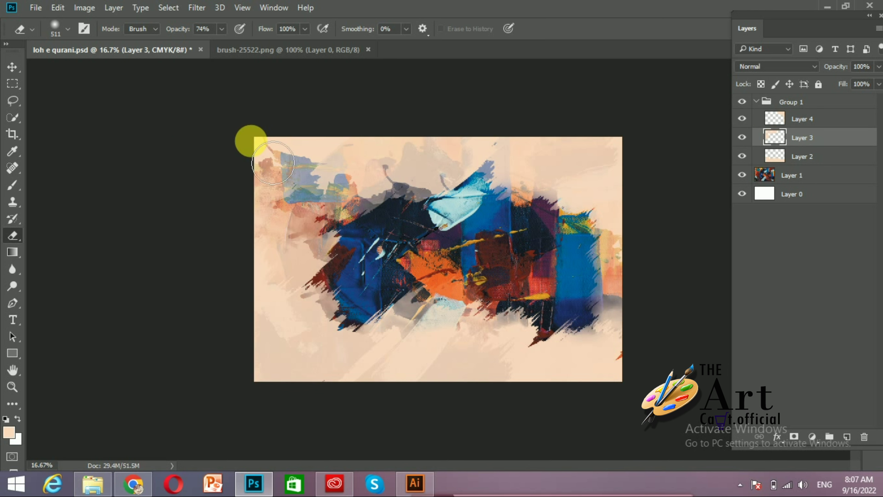
click(757, 102)
click(792, 119)
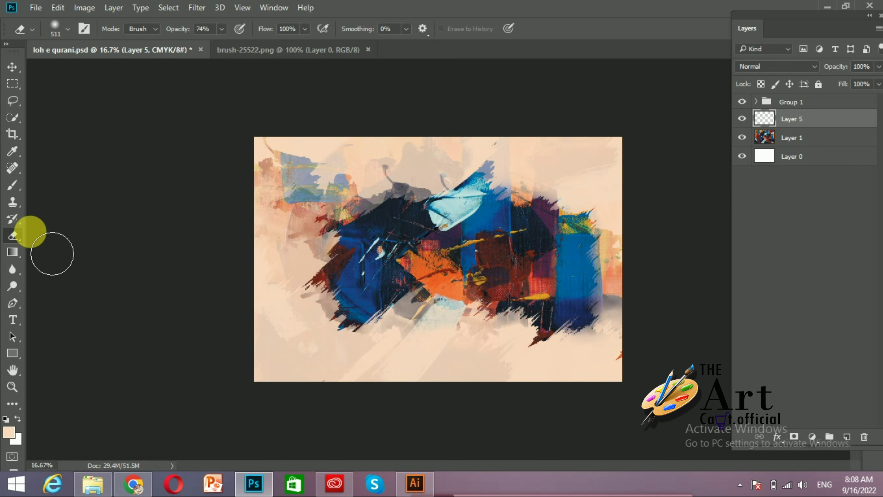
- Choose the Brush tool with the brush9 preset and light grey e6e2de foreground colour
click(8, 181)
click(68, 31)
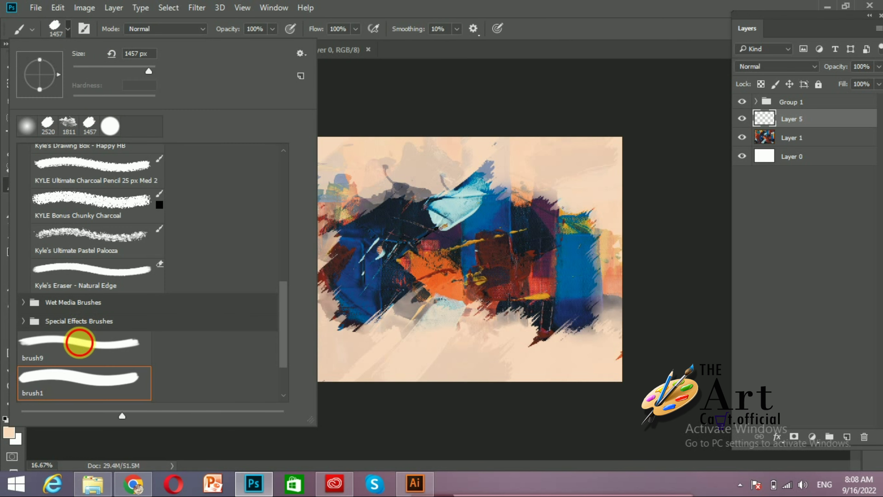
click(80, 343)
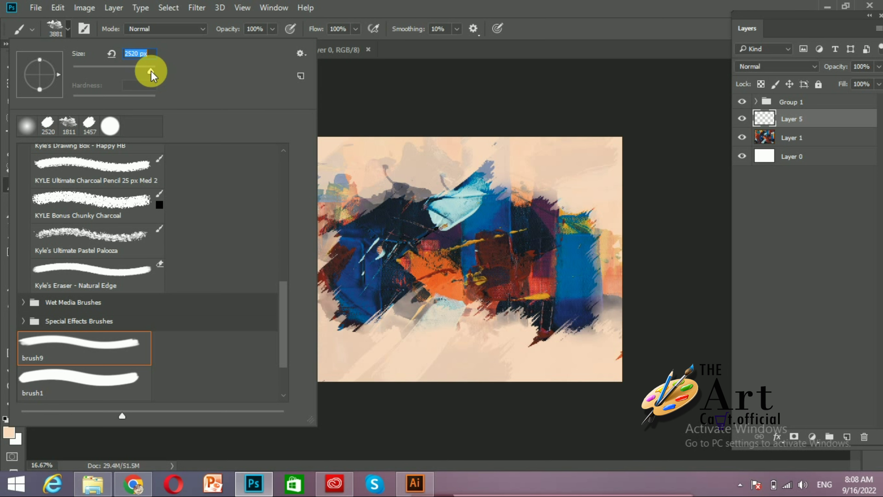
click(273, 29)
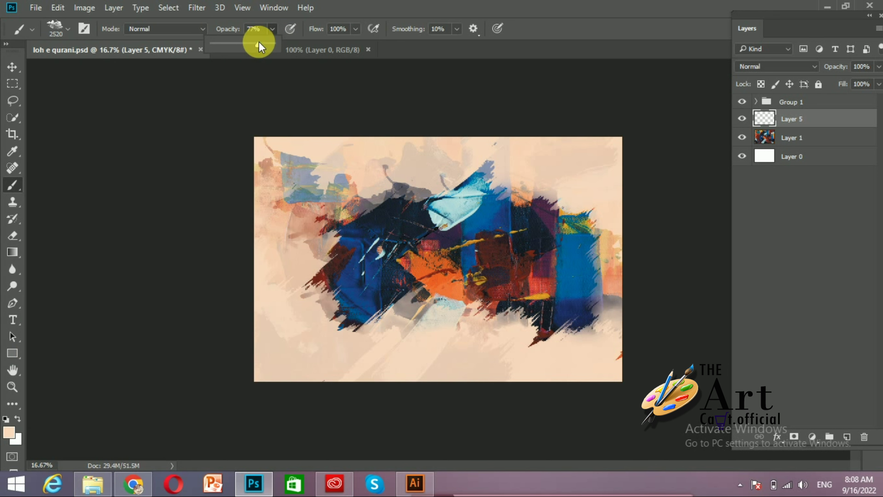
click(11, 433)
click(520, 141)
drag(519, 140, 510, 131)
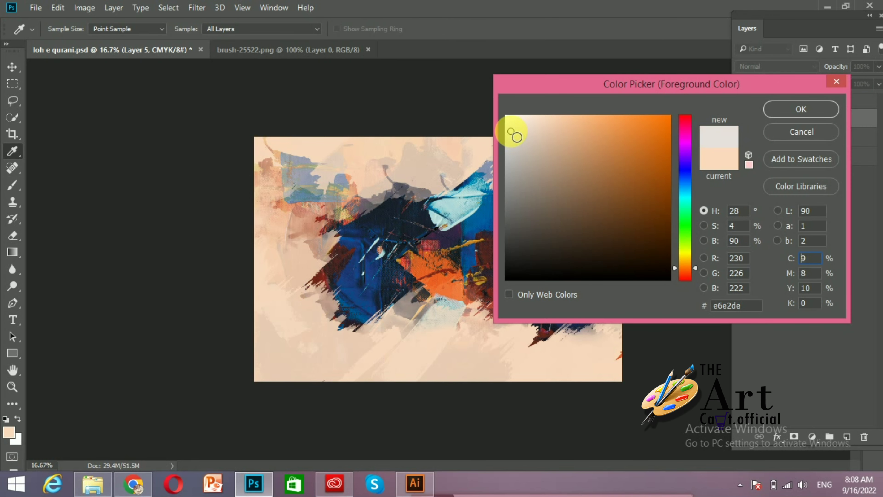
click(798, 110)
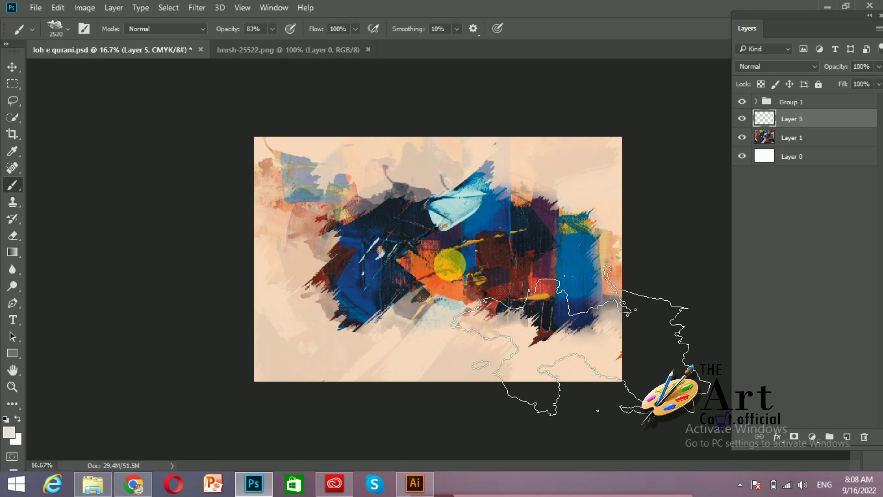
- At 27% brush opacity, paint faint light strokes over the painting's left side
click(449, 262)
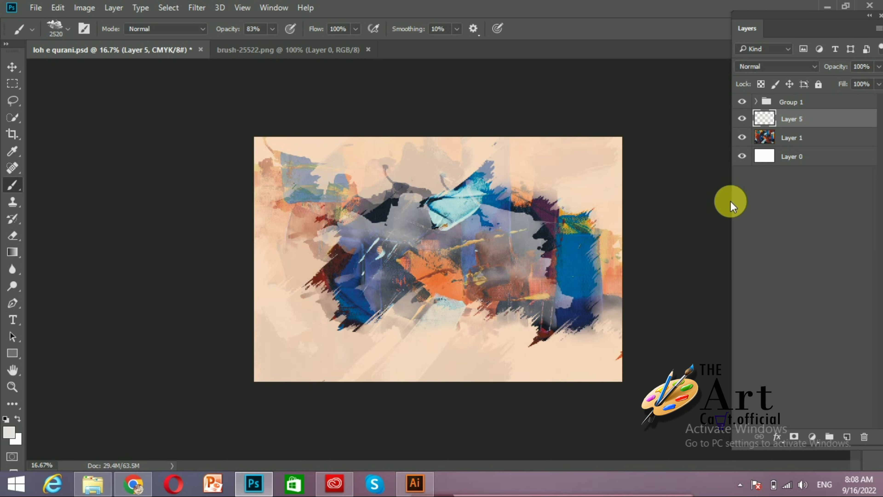
key(ctrl+z)
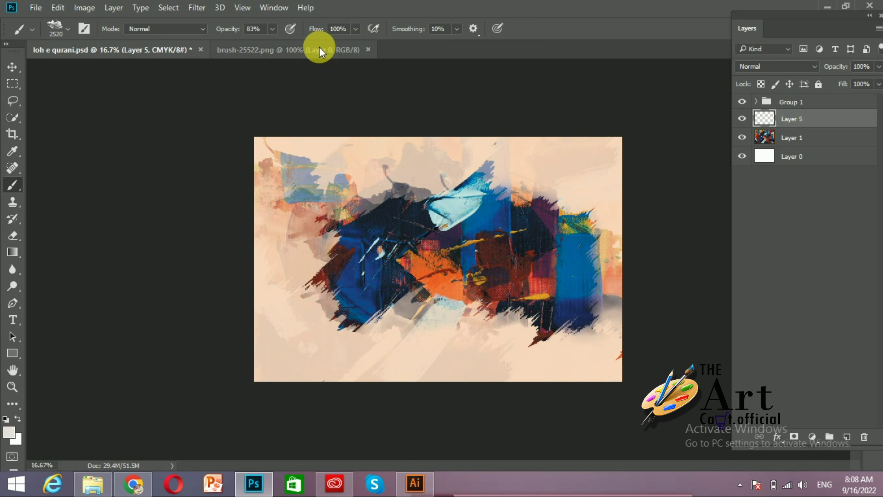
click(240, 42)
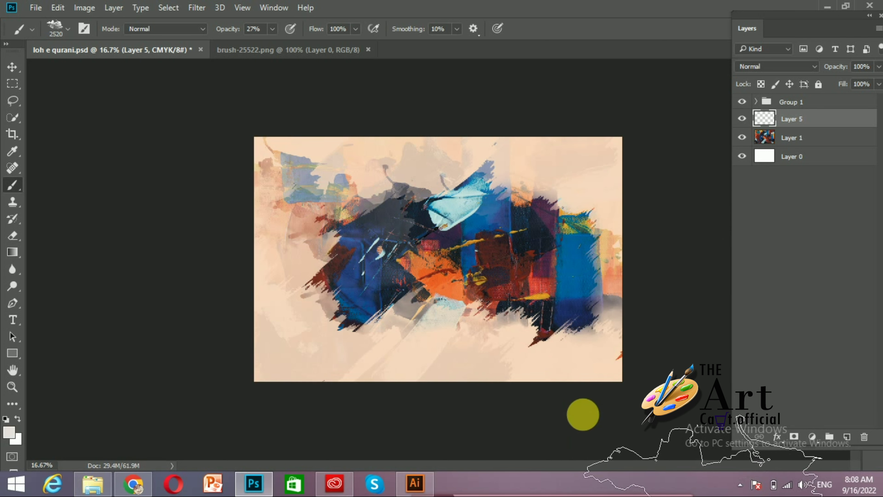
drag(583, 415, 319, 267)
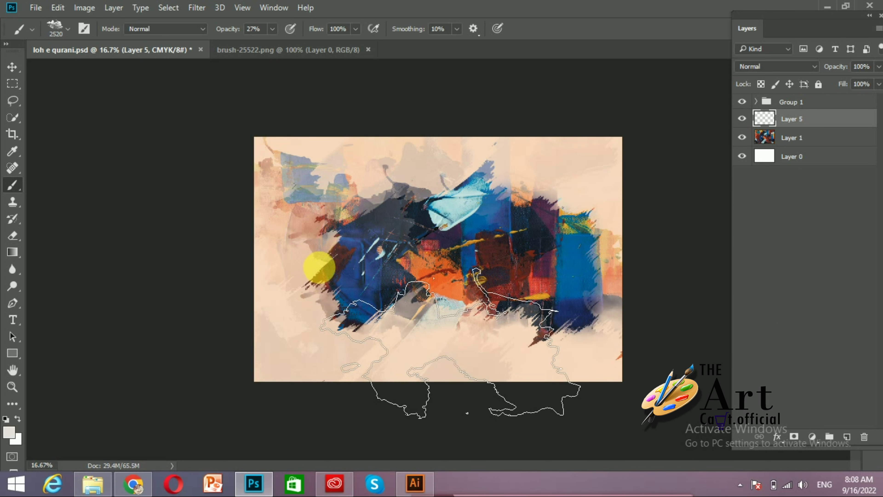
click(320, 267)
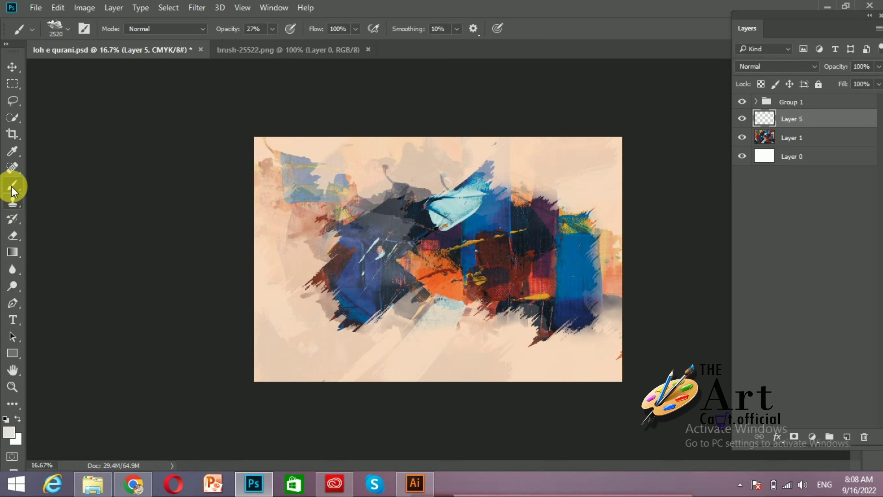
click(11, 235)
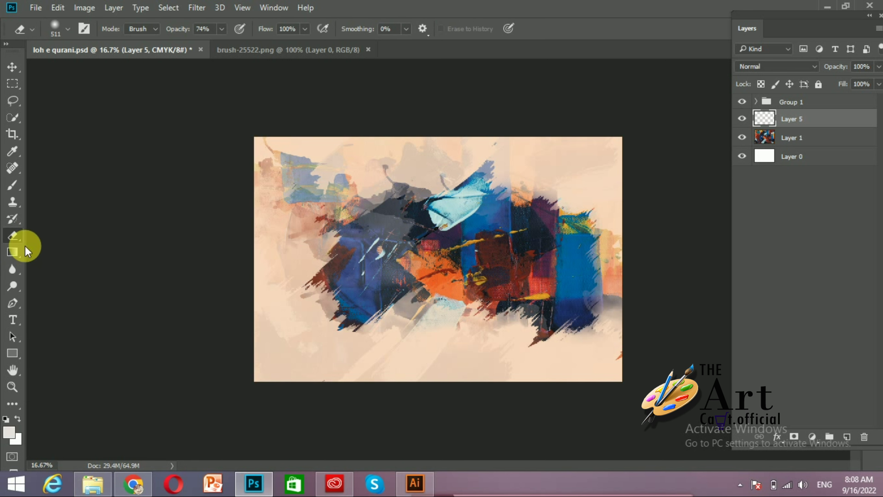
click(13, 186)
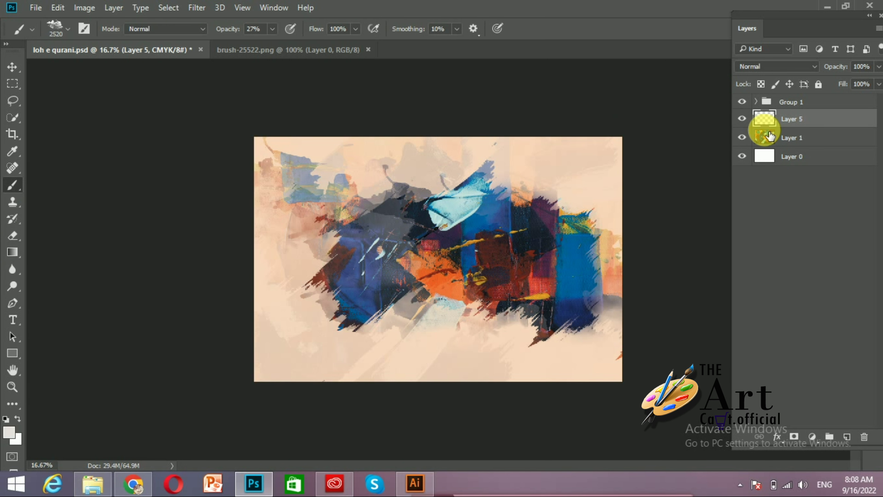
- Add new Layer 6 and choose the brush3 splatter preset at about 1102 px
click(846, 436)
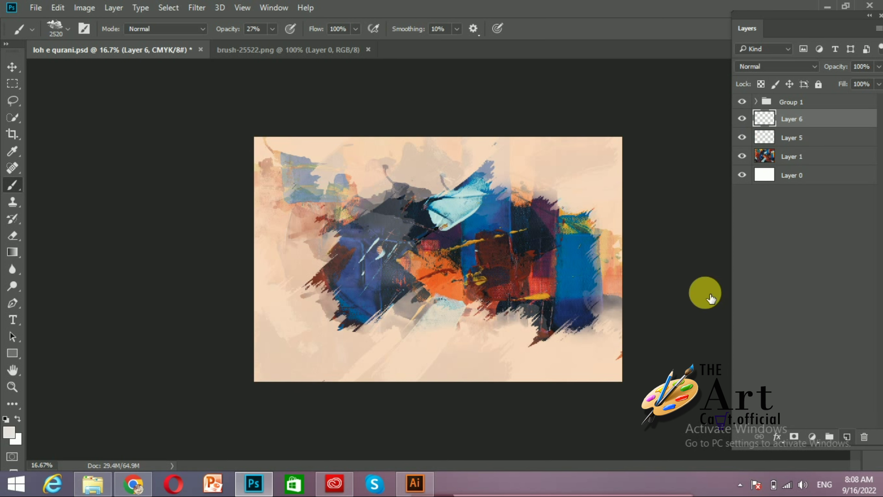
click(69, 32)
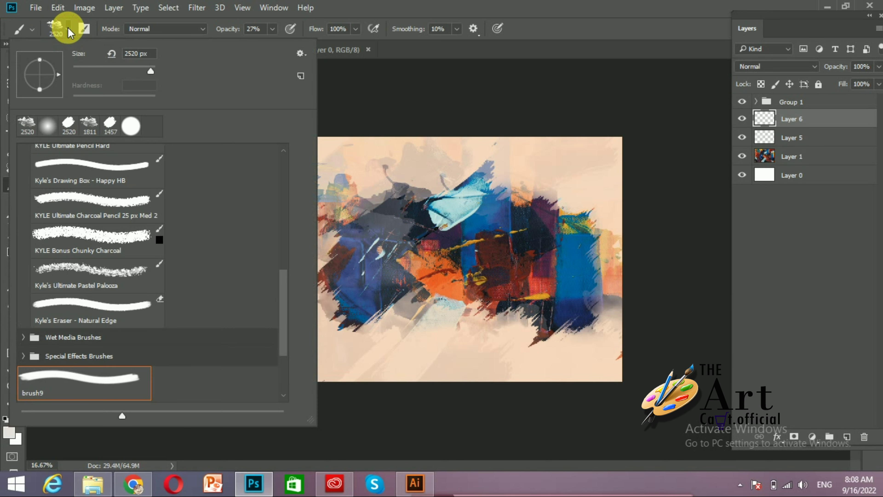
drag(284, 319, 289, 368)
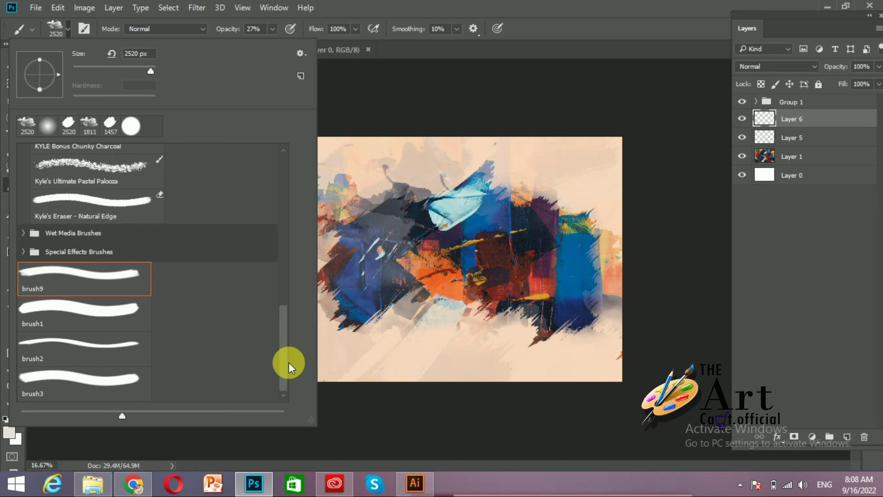
click(56, 386)
drag(62, 70, 148, 73)
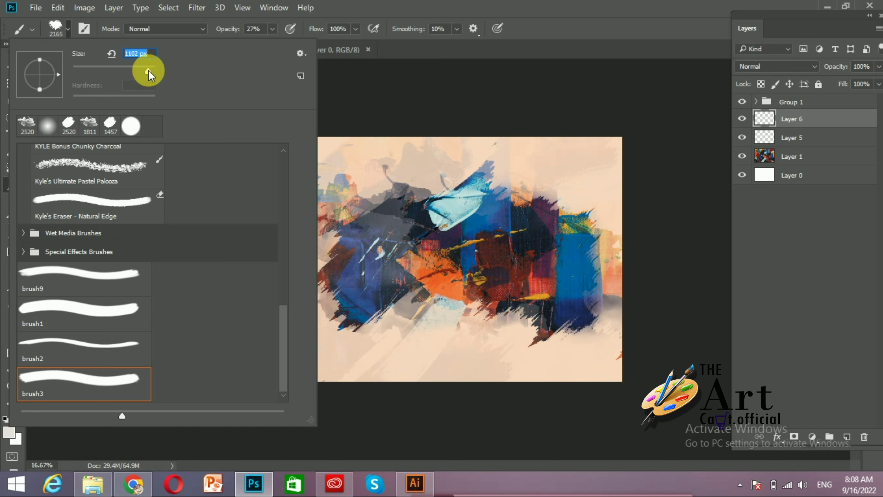
click(69, 31)
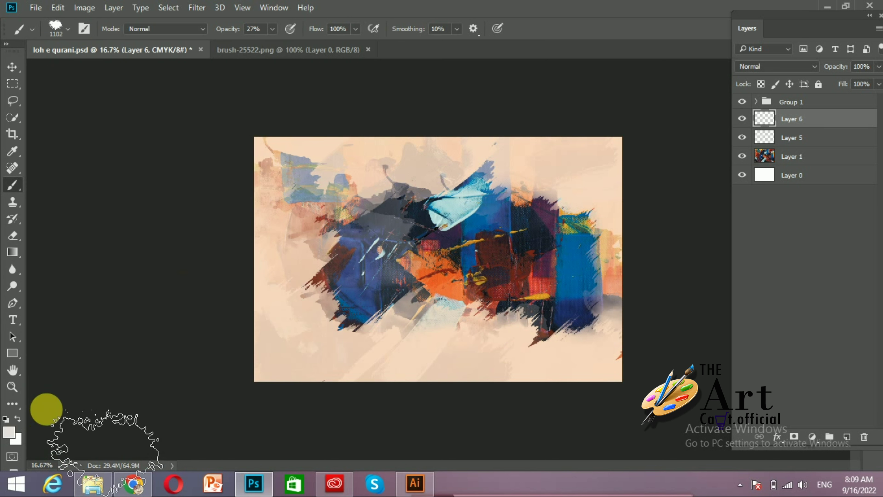
- Set the foreground colour to blue 31639b and the brush opacity to 54%
click(10, 433)
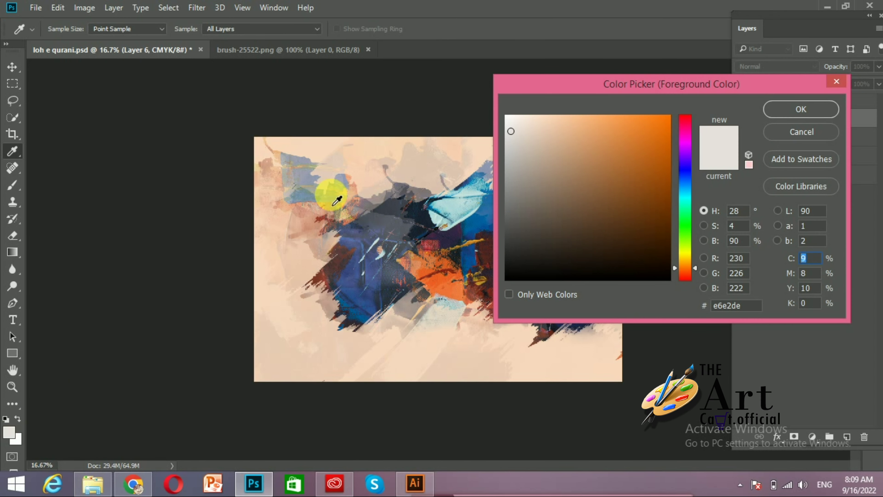
click(308, 201)
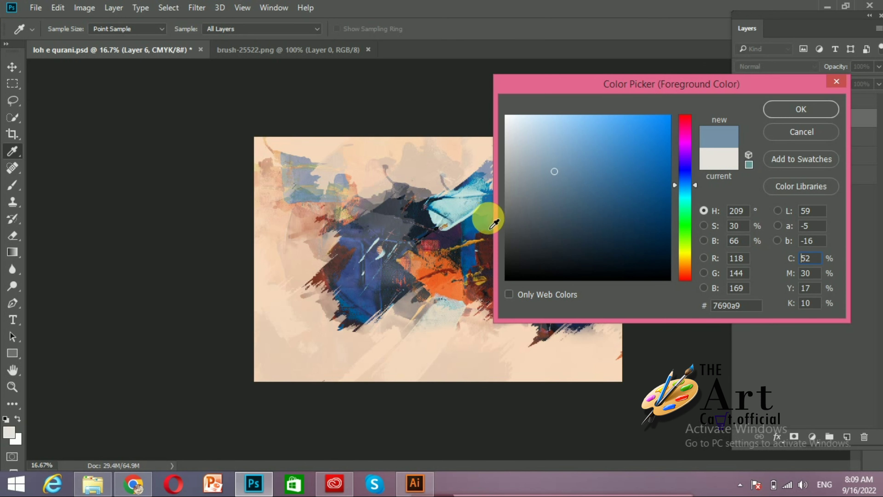
click(488, 219)
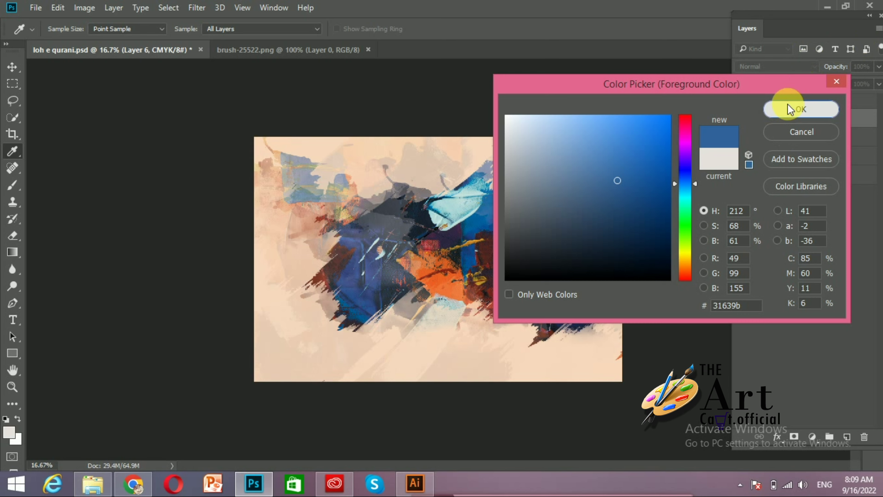
click(800, 108)
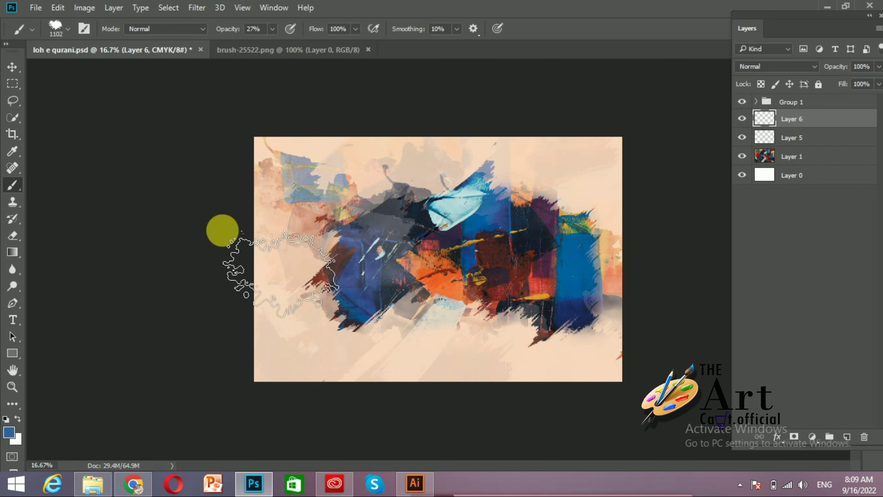
drag(299, 213, 296, 276)
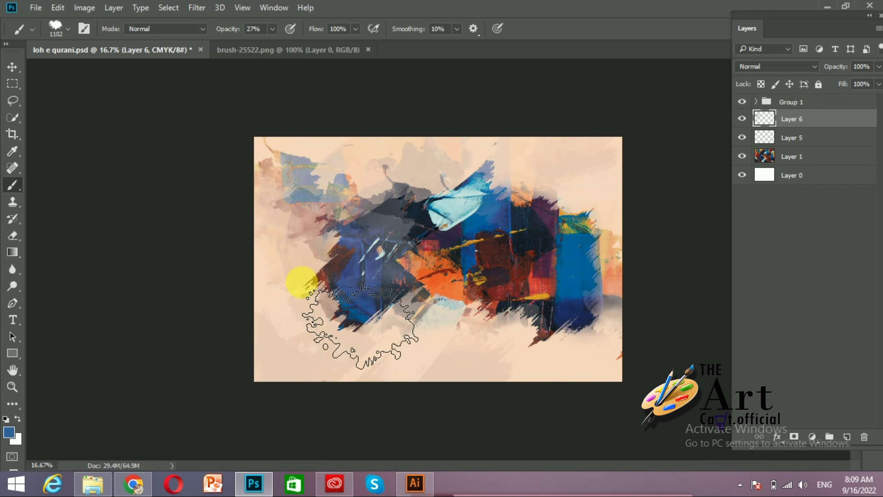
click(273, 29)
drag(279, 43, 288, 45)
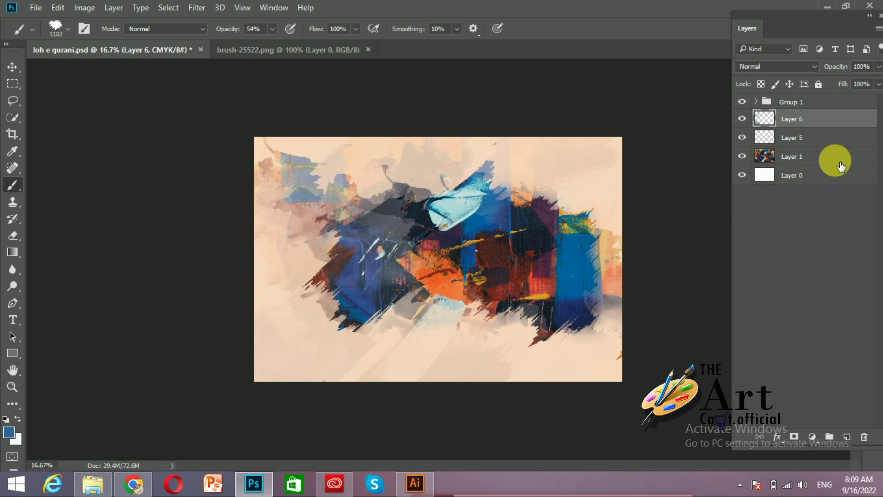
- Move Layer 6 above Group 1 and stamp blue splatters on the right and top edges
drag(815, 120, 811, 99)
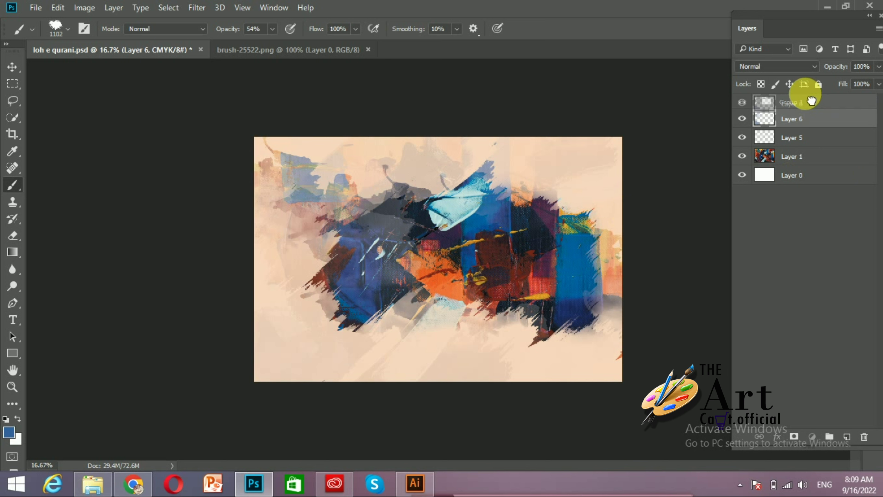
drag(811, 102, 811, 101)
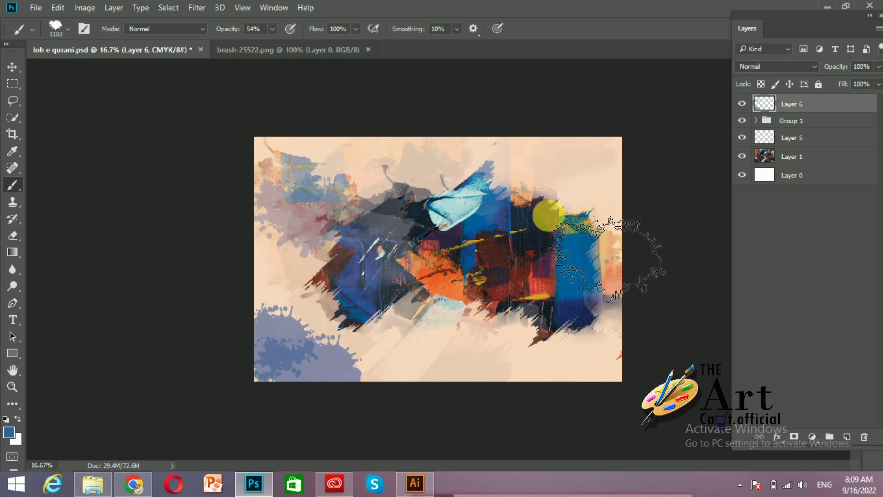
click(551, 207)
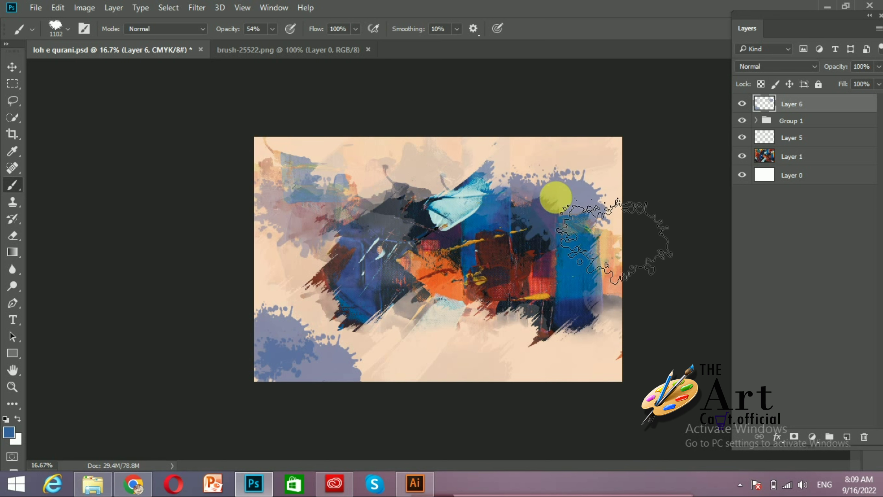
click(523, 158)
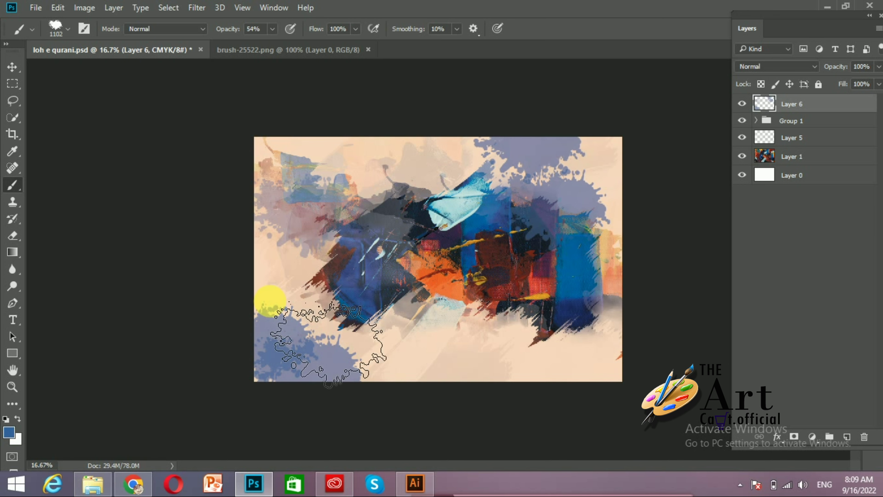
click(11, 234)
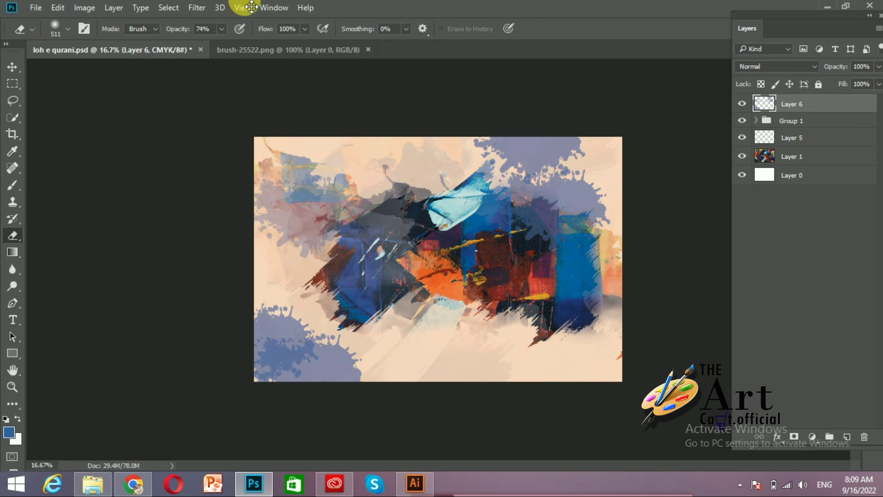
- With a 1102 px eraser, remove the lower-left splatter and fade the lavender ones at 22%
click(67, 29)
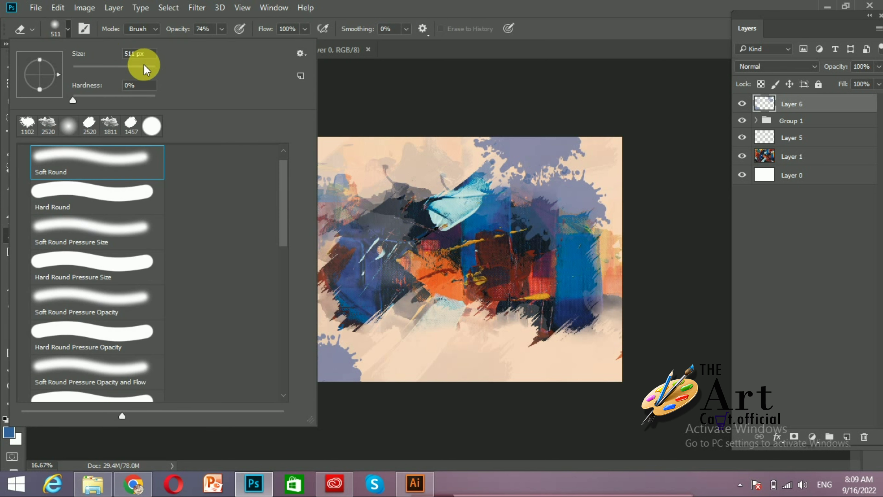
drag(147, 71, 149, 71)
click(396, 253)
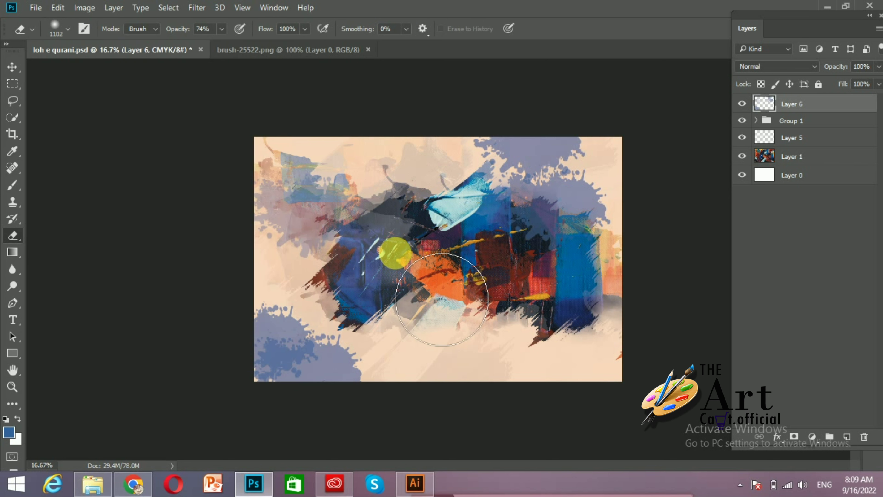
drag(364, 360, 389, 447)
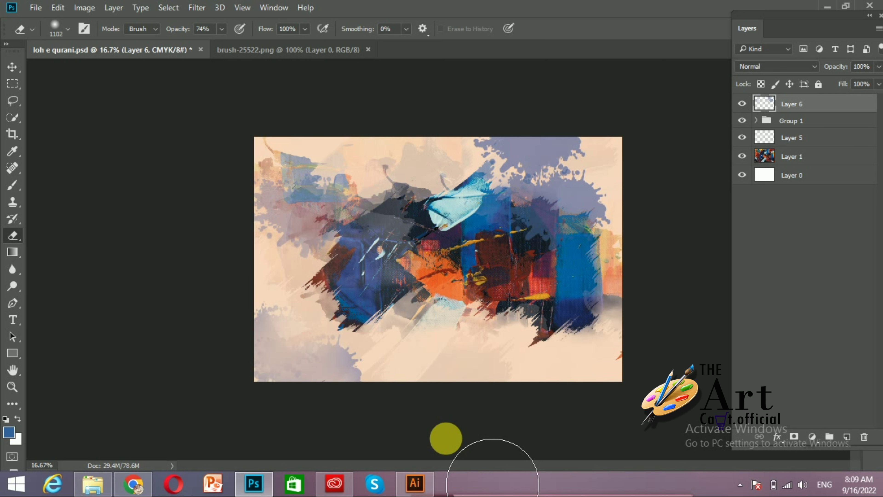
mouse_move(261, 256)
mouse_down()
mouse_move(276, 276)
mouse_move(315, 296)
mouse_up()
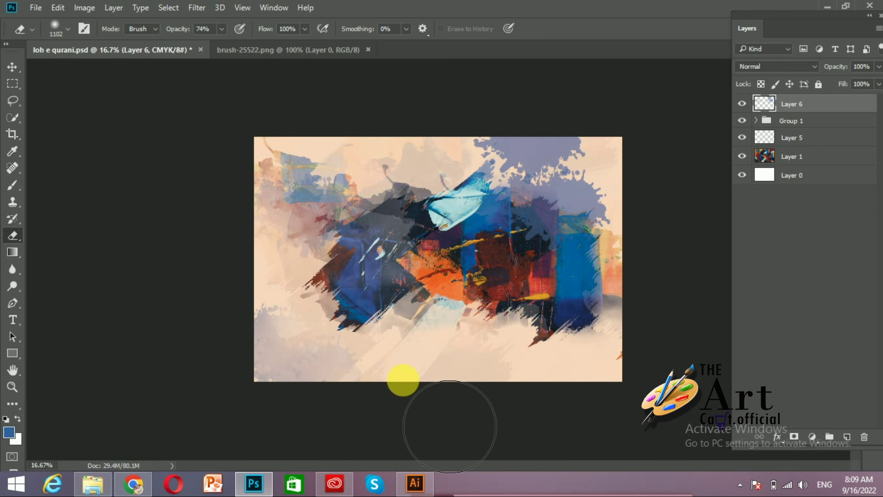
mouse_move(556, 200)
mouse_down()
mouse_move(504, 160)
mouse_move(570, 197)
mouse_up()
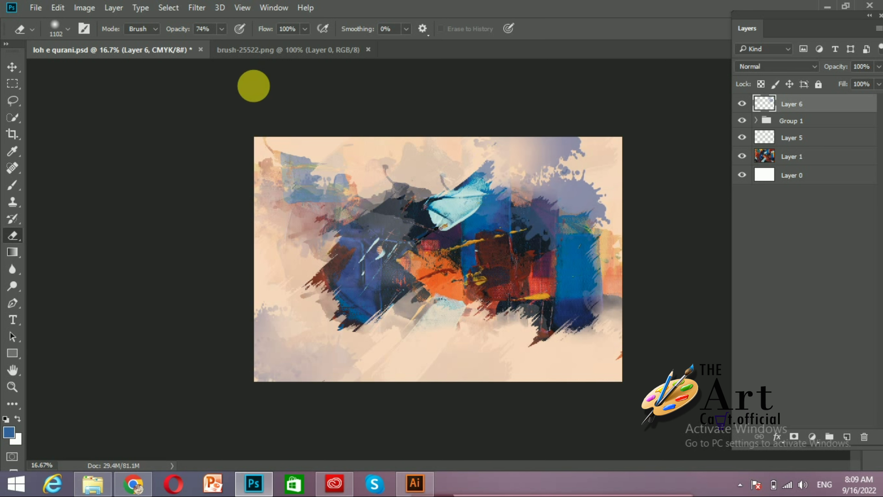
drag(209, 47, 191, 42)
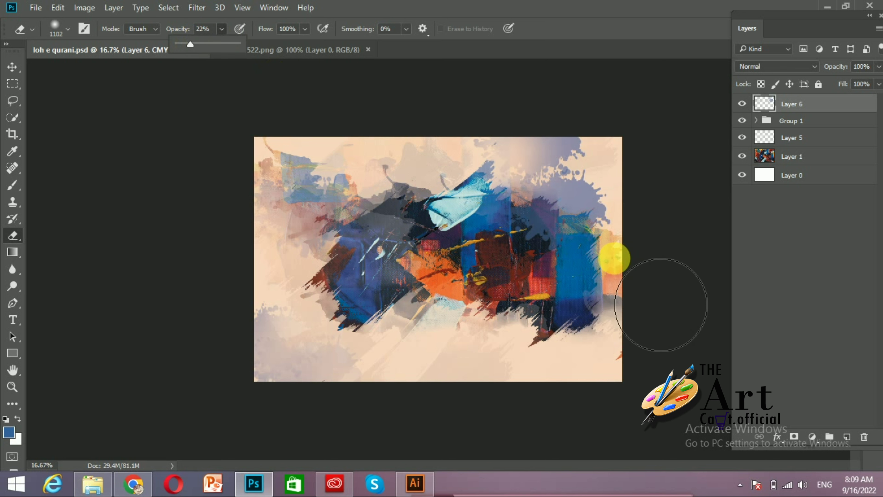
drag(623, 191, 634, 208)
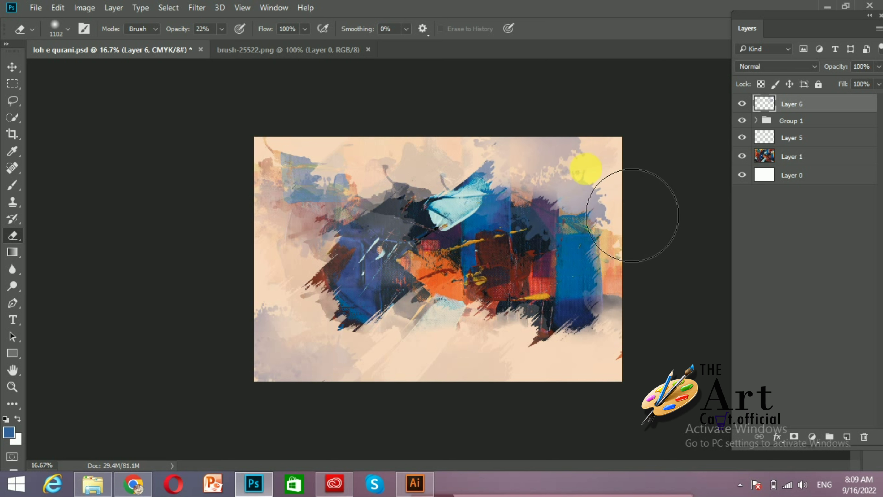
drag(623, 171, 625, 222)
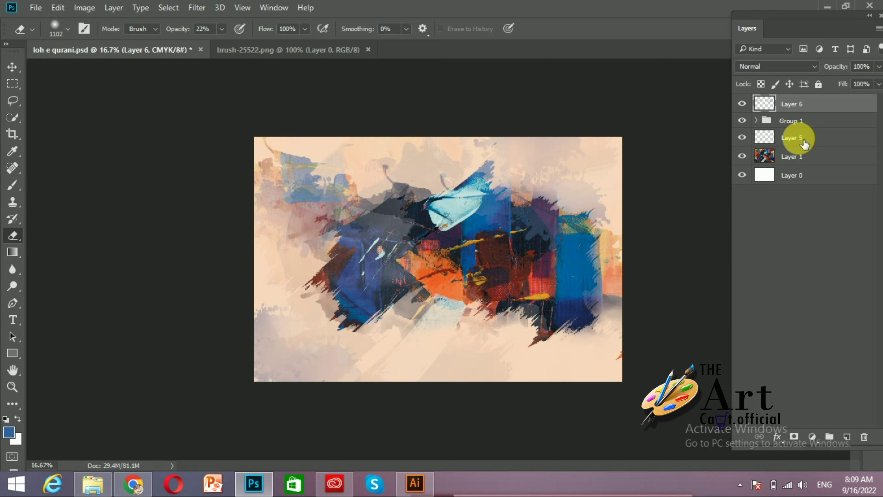
- Select Layer 1, undo a trial blue dab, and add empty Layer 7 above it
click(789, 162)
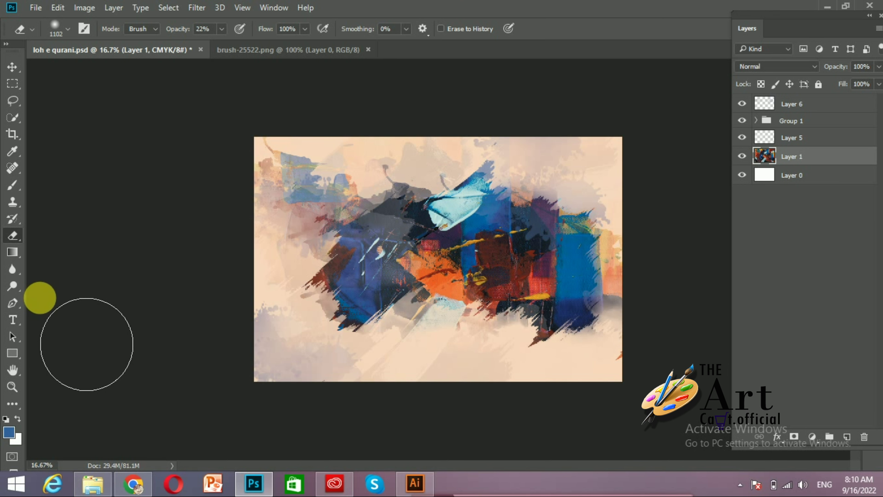
click(12, 188)
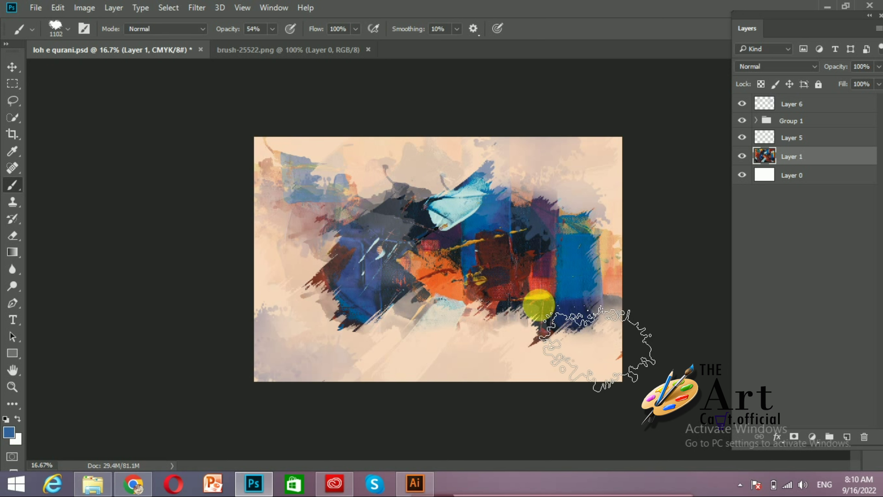
click(539, 299)
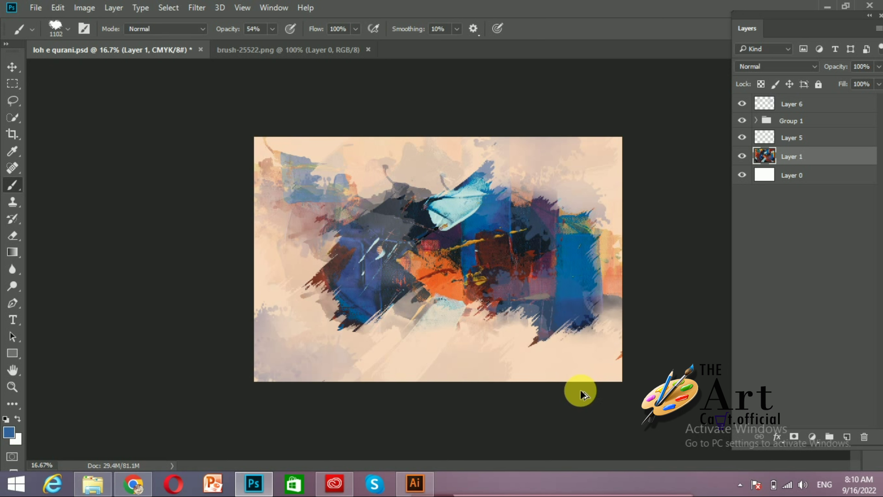
key(ctrl+z)
click(847, 437)
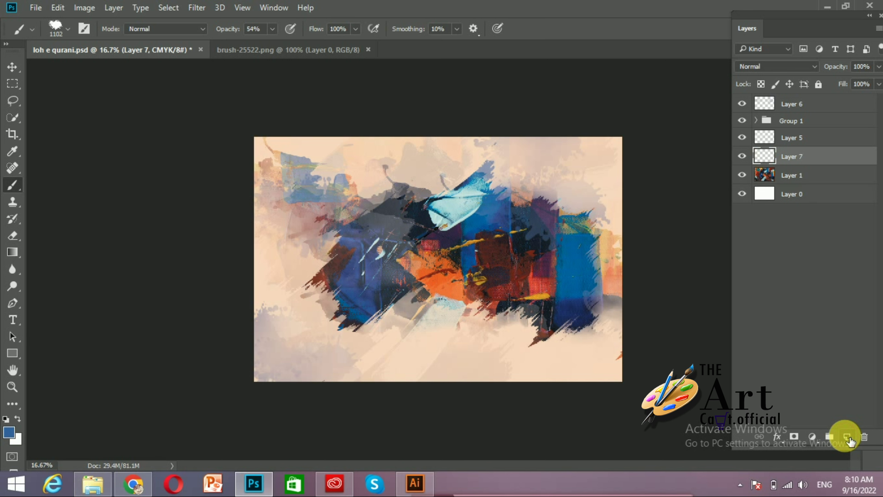
- Sample a light blue from the painting and try splatter stamps on the right, undoing them
key(i)
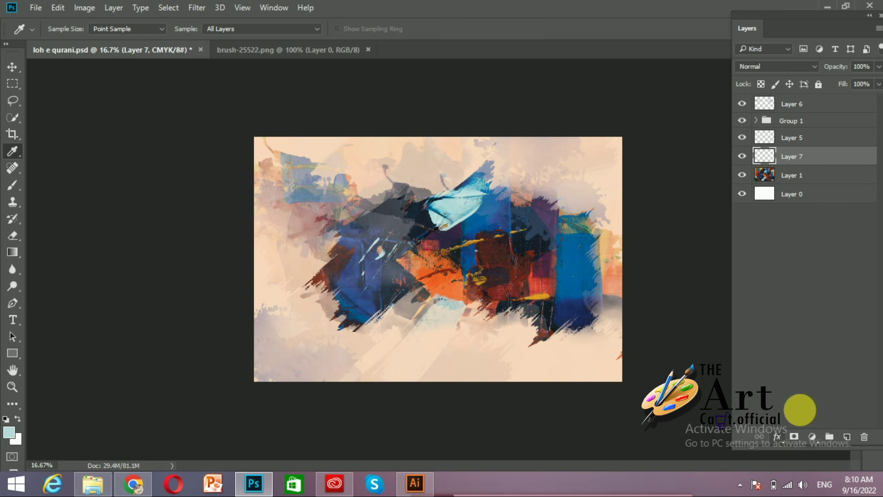
click(14, 188)
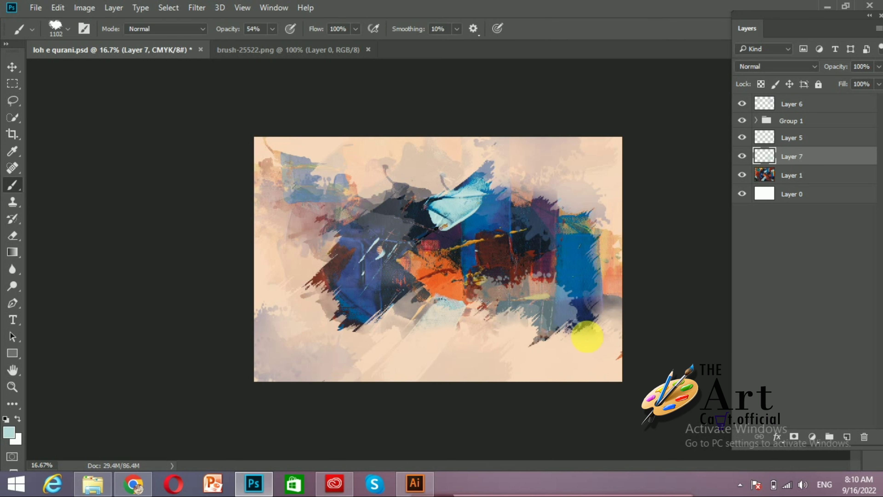
key(ctrl+z)
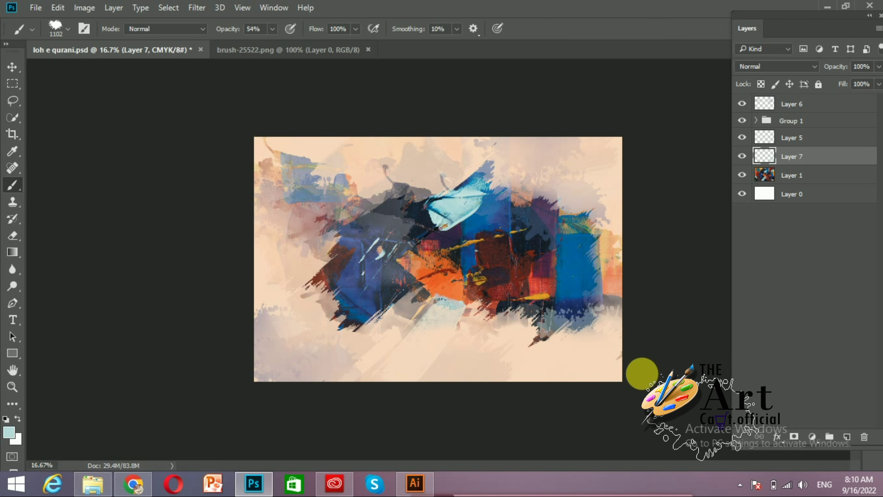
key(ctrl+z)
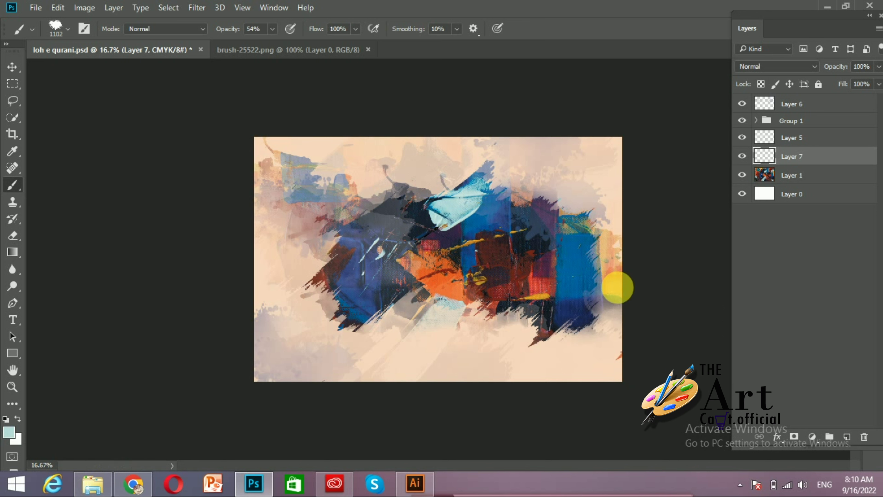
click(641, 232)
click(591, 252)
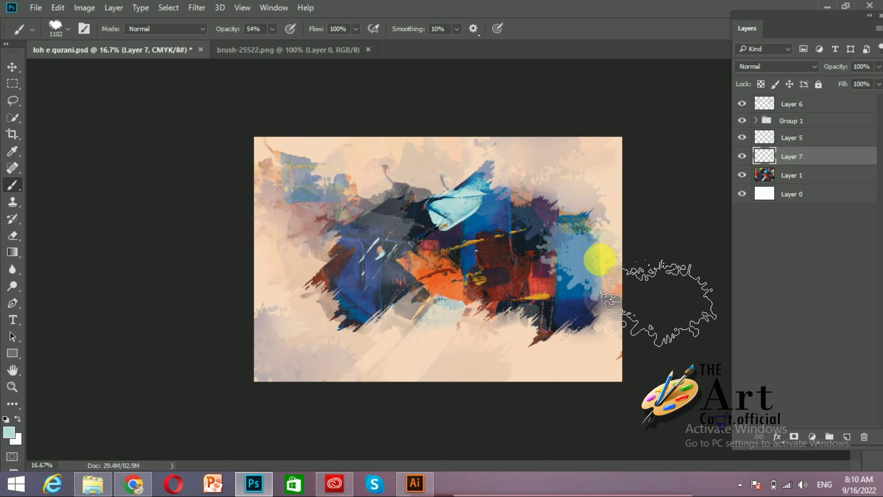
key(ctrl+z)
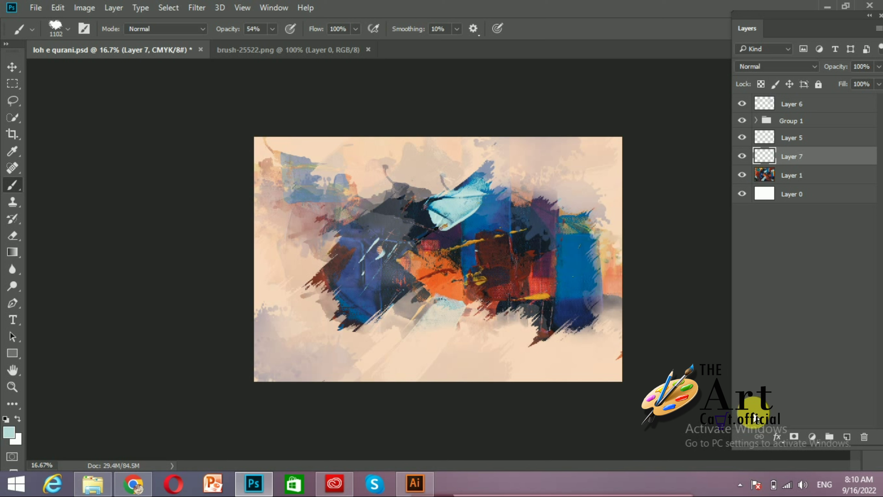
click(618, 292)
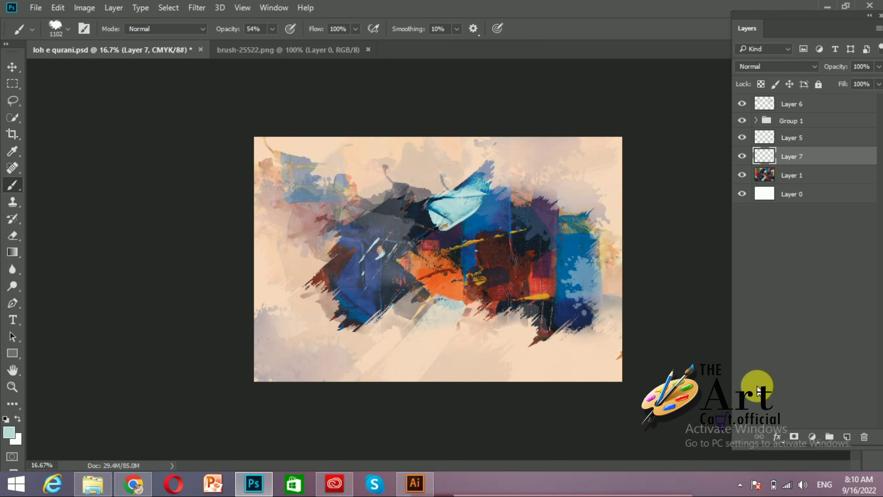
key(ctrl+z)
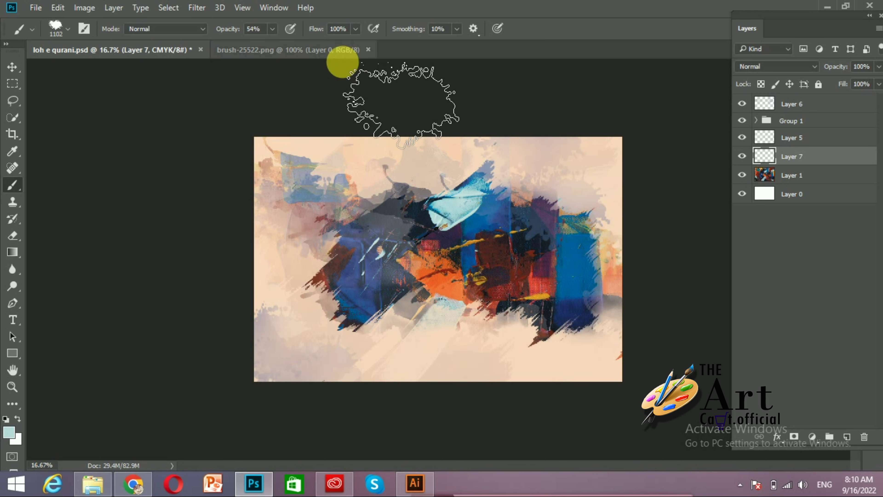
- With brush9 at 2874 px, stamp a large pale-blue splatter across the artwork
click(69, 25)
click(115, 275)
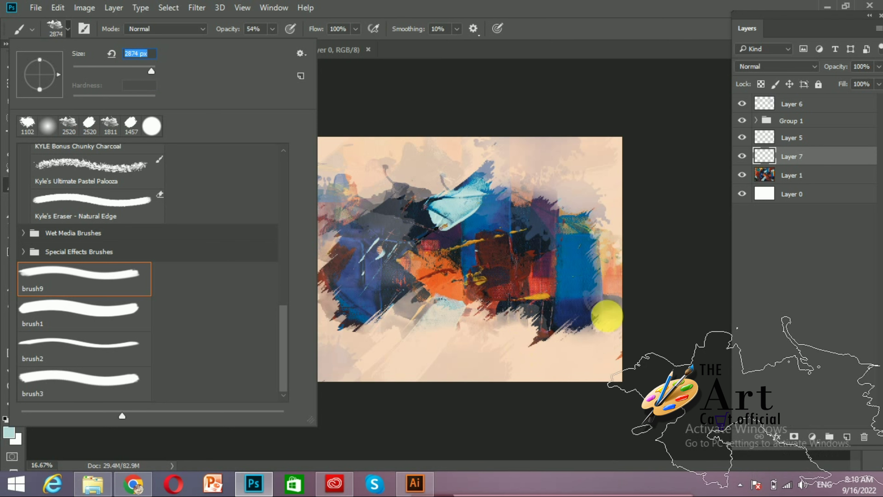
click(670, 330)
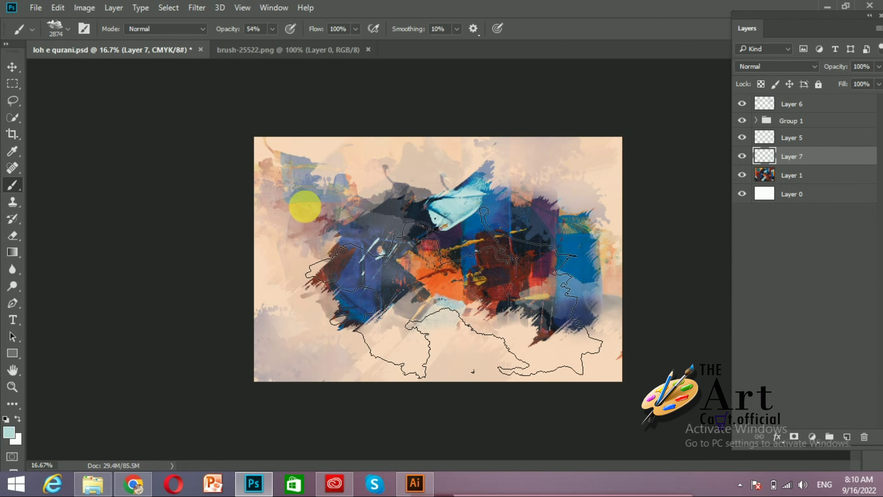
click(353, 189)
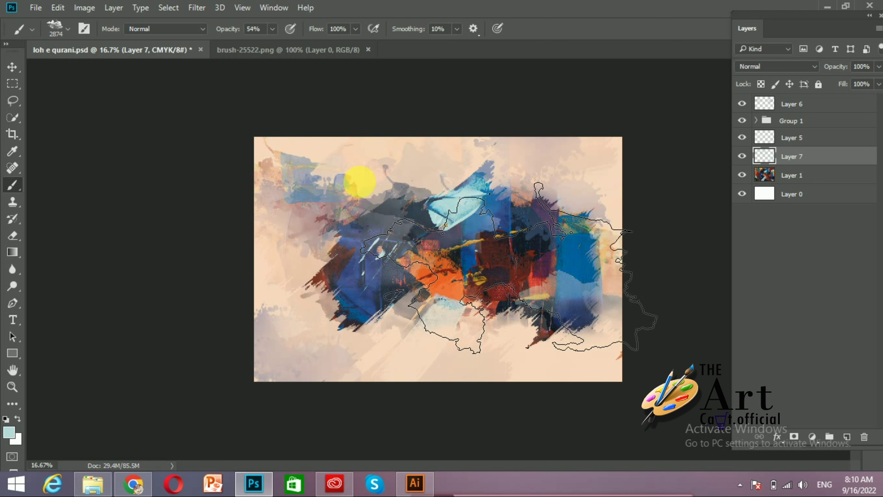
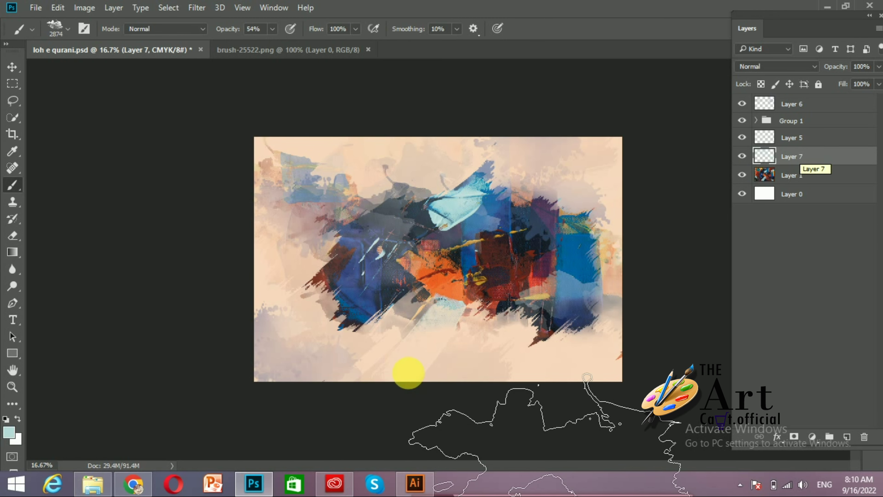
- Drag the first Arabic word from the Illustrator sheet onto the painting, right of centre
click(416, 483)
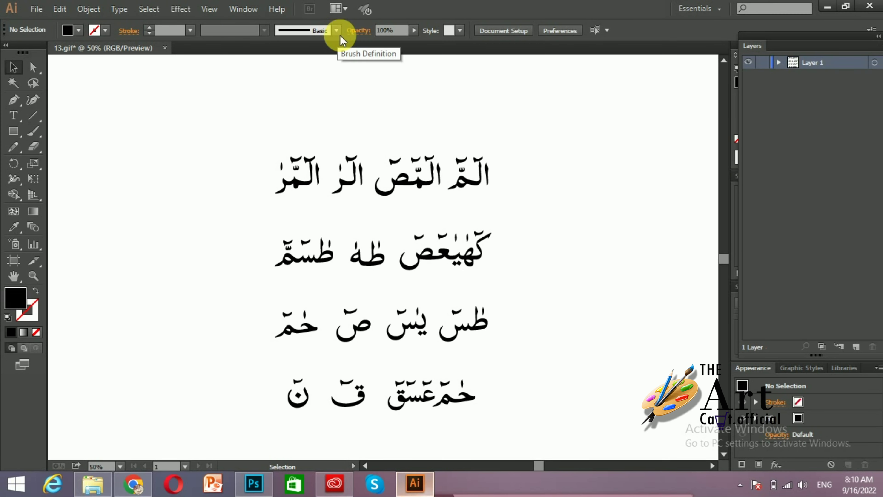
drag(500, 134, 465, 197)
drag(467, 183, 377, 373)
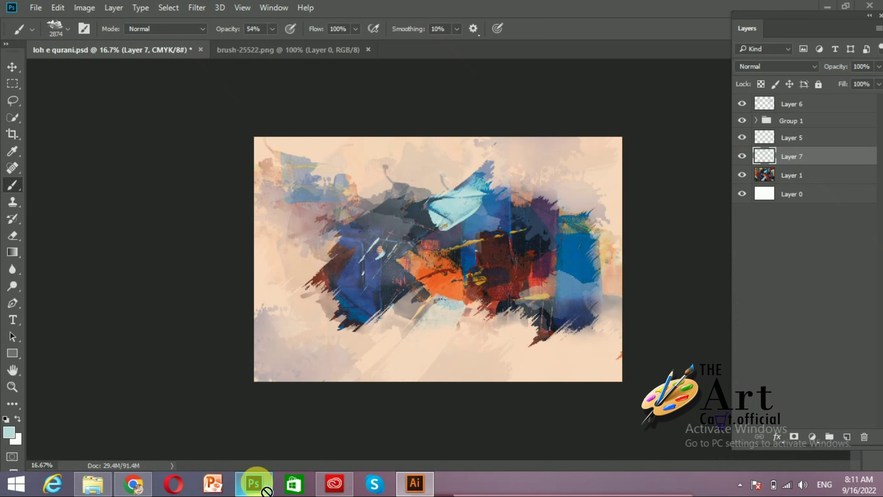
mouse_move(377, 374)
mouse_down()
mouse_move(466, 251)
mouse_move(506, 240)
mouse_move(6, 24)
mouse_up()
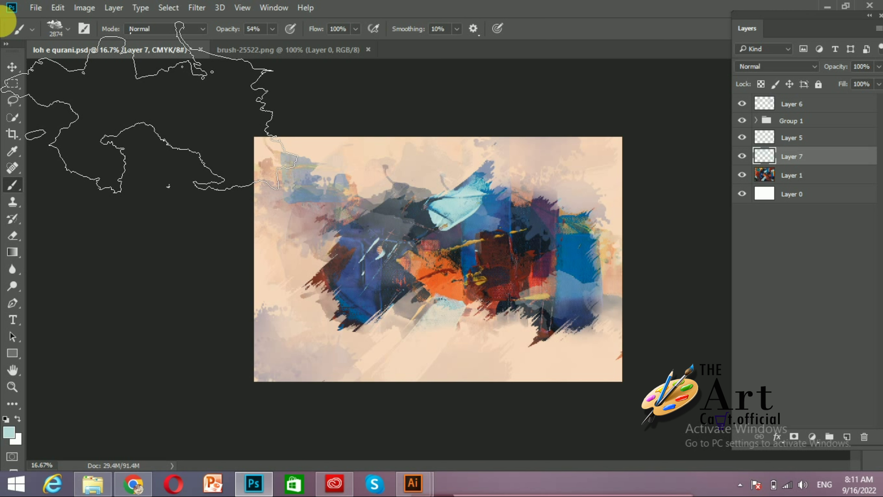
mouse_move(5, 24)
mouse_down()
mouse_move(322, 260)
mouse_move(4, 87)
mouse_up()
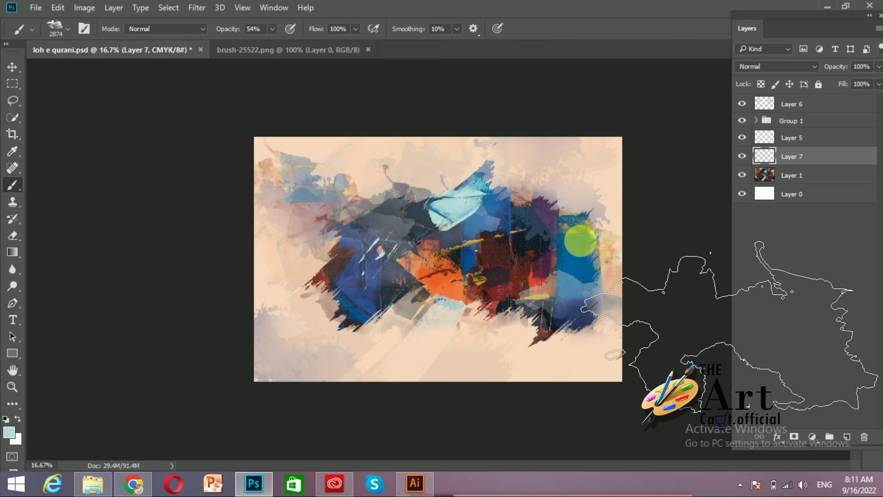
drag(3, 87, 428, 231)
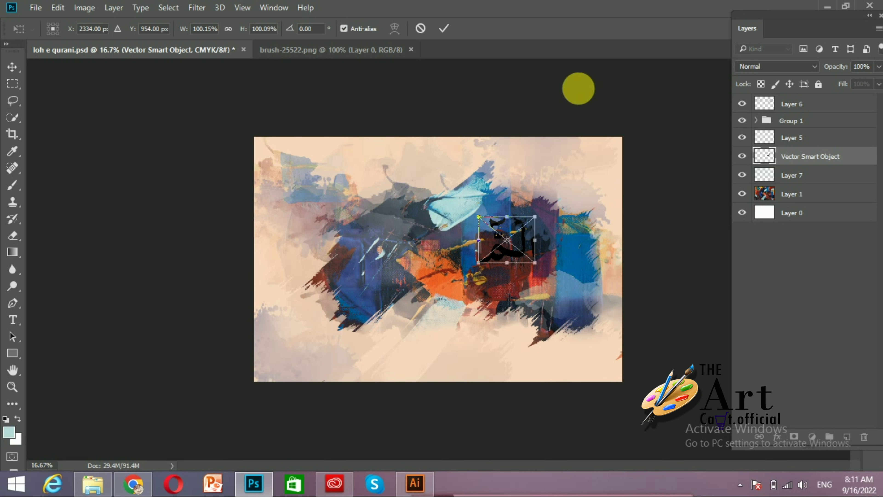
- Shrink the word to about 90%, commit it, and move its layer to the top of the stack
mouse_move(541, 269)
mouse_down()
mouse_move(535, 261)
mouse_move(546, 223)
mouse_up()
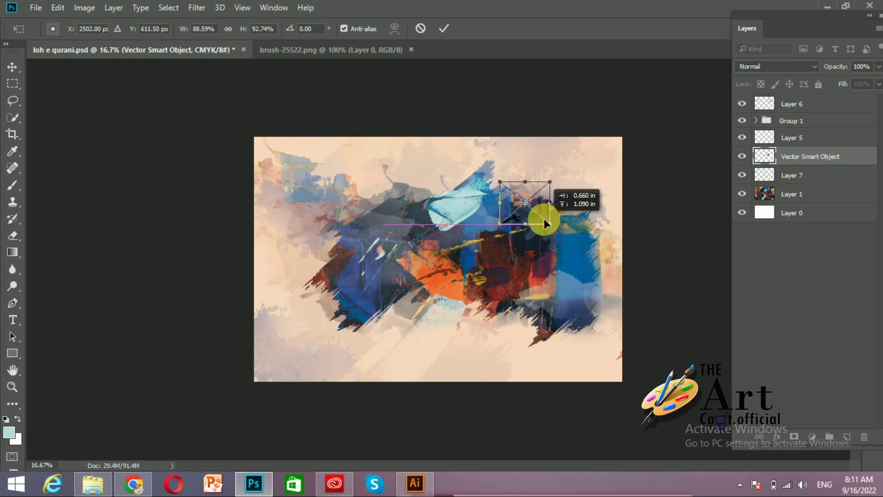
key(b)
drag(831, 156, 827, 101)
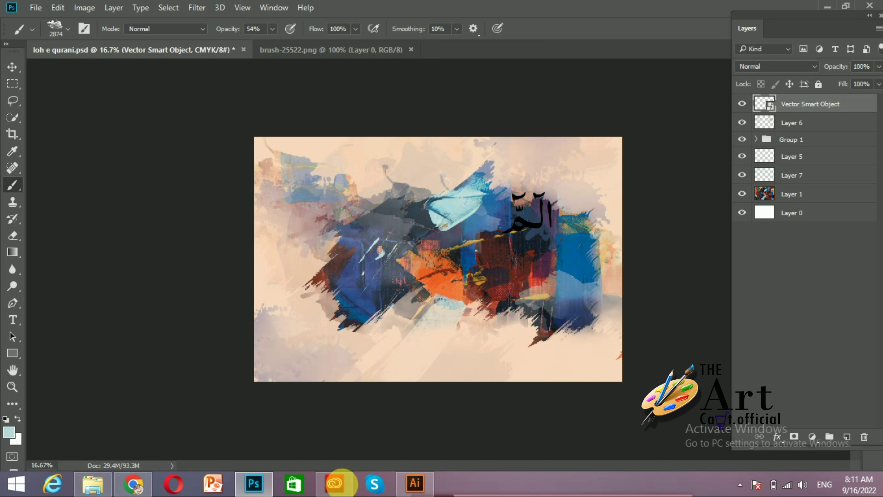
click(12, 66)
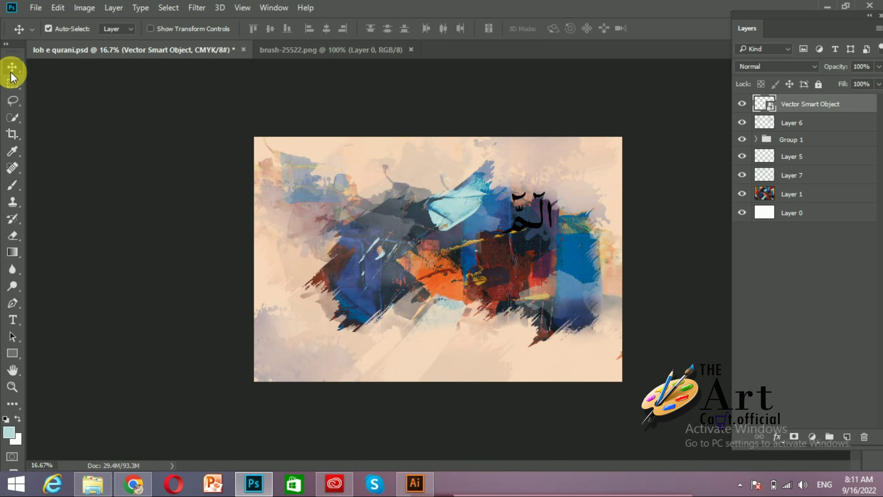
- Place the second Arabic word, shrunk, to the left of the first word
click(396, 487)
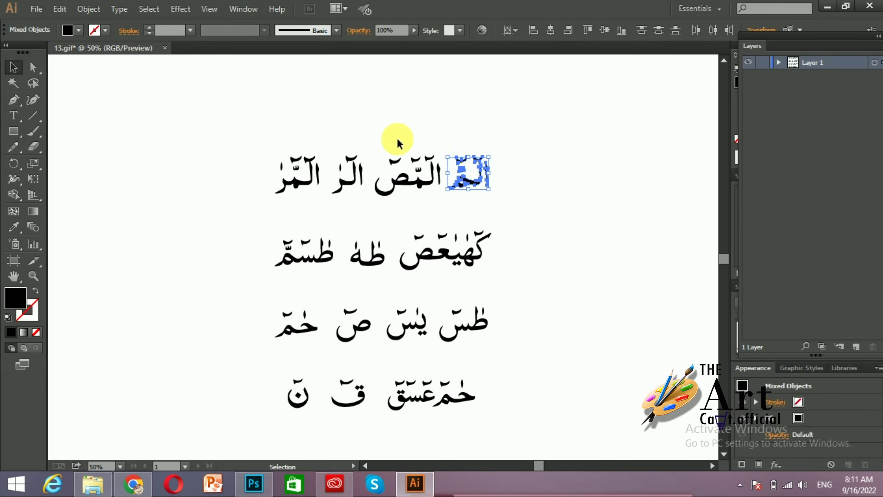
mouse_move(374, 132)
mouse_down()
mouse_move(442, 204)
mouse_move(372, 341)
mouse_up()
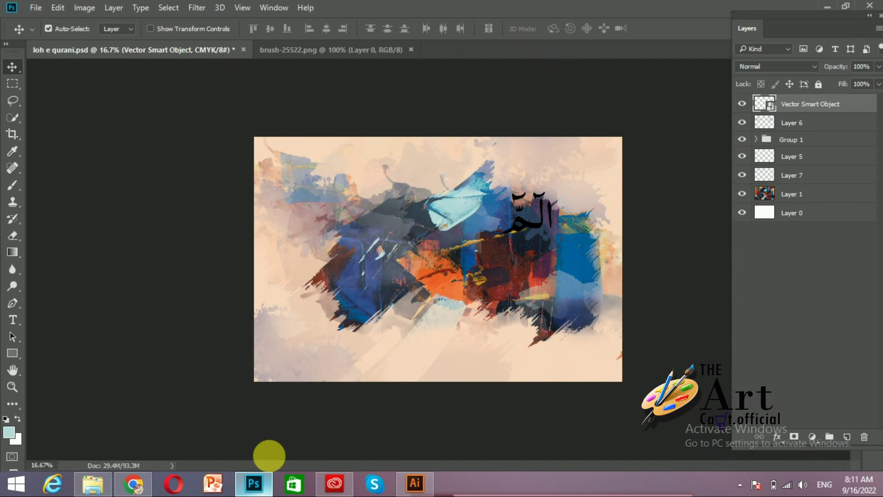
drag(372, 341, 493, 211)
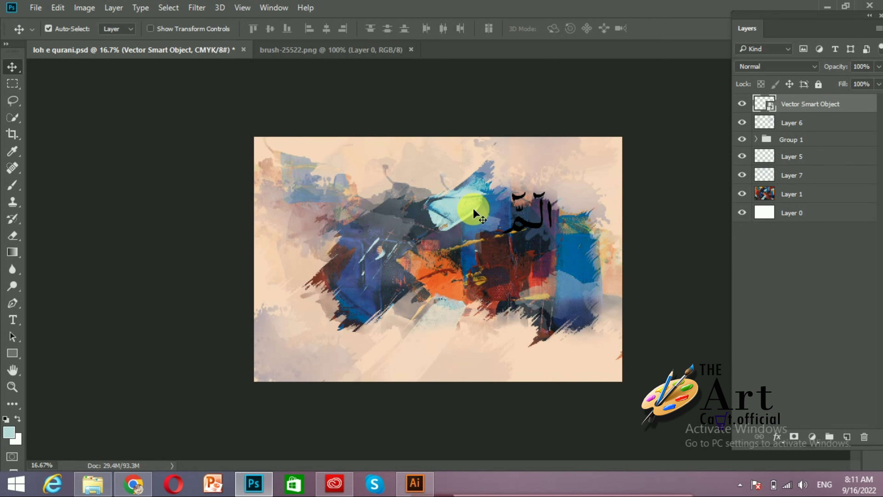
drag(518, 239, 475, 213)
key(Return)
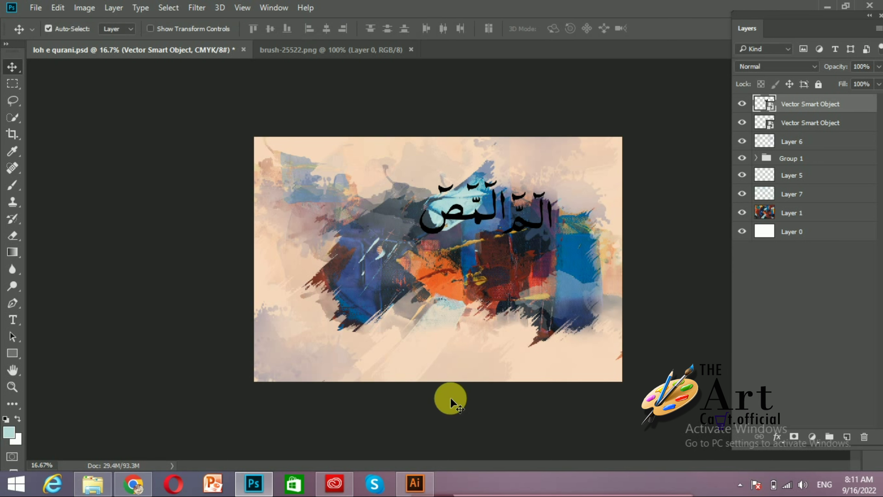
- Bring in the first word of the second row below the first line
click(423, 485)
drag(239, 125, 323, 208)
drag(513, 214, 402, 283)
mouse_move(445, 251)
mouse_down()
mouse_move(488, 258)
mouse_move(424, 261)
mouse_up()
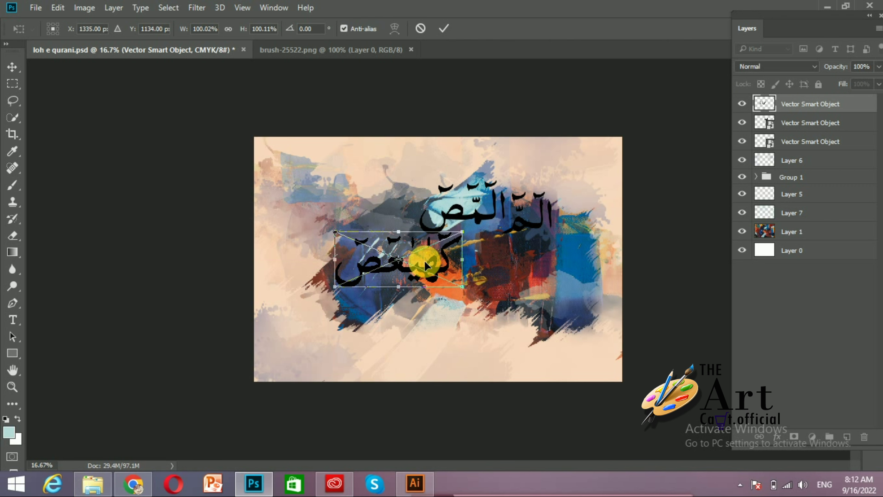
key(Return)
- Add the short second-row word beside the first row
click(414, 483)
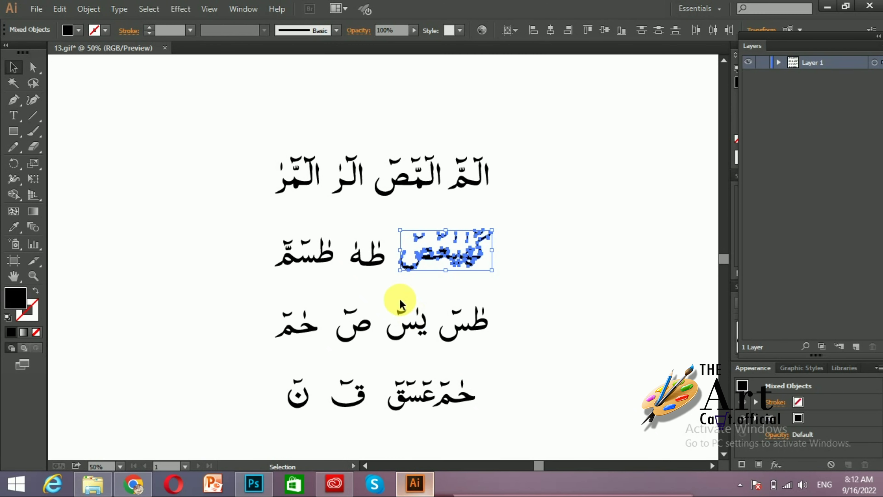
mouse_move(276, 226)
mouse_down()
mouse_move(341, 277)
mouse_move(351, 228)
mouse_move(392, 282)
mouse_move(413, 400)
mouse_move(370, 184)
mouse_up()
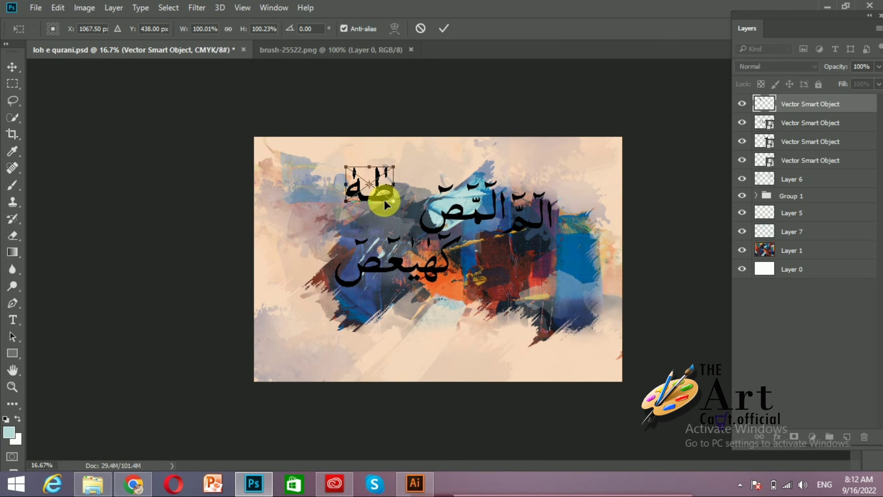
mouse_move(370, 184)
mouse_down()
mouse_move(408, 221)
mouse_move(406, 207)
mouse_up()
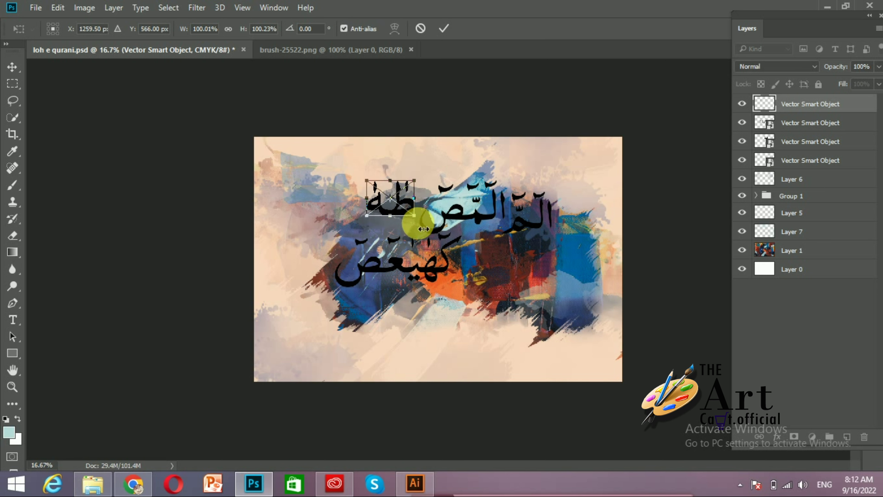
key(Return)
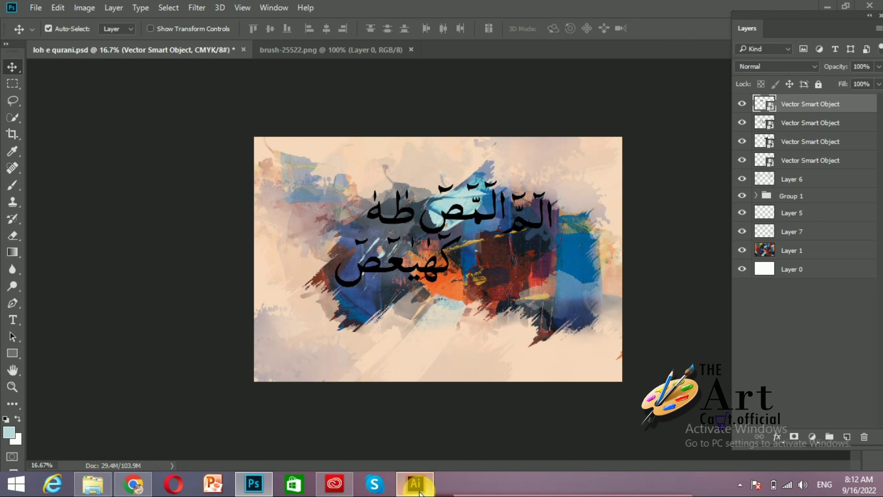
- Place طسم on the second row, scaled to about 82% then slightly enlarged
click(415, 483)
drag(245, 205, 333, 269)
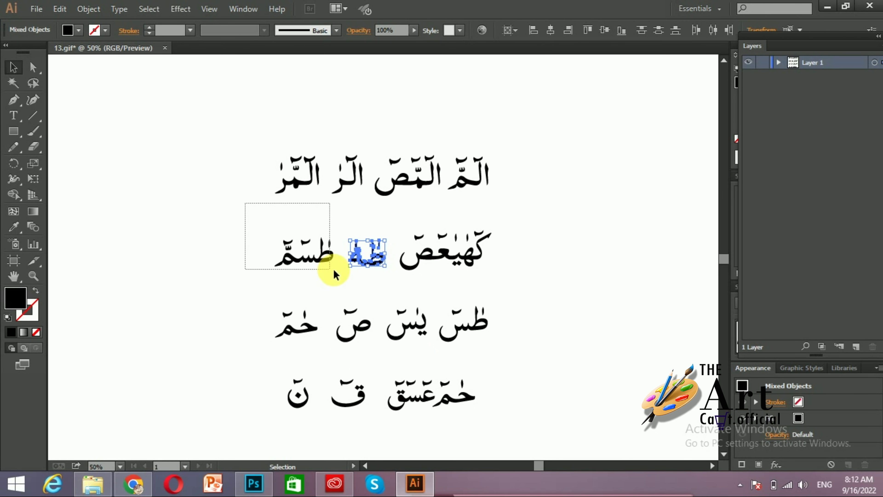
drag(326, 258, 263, 470)
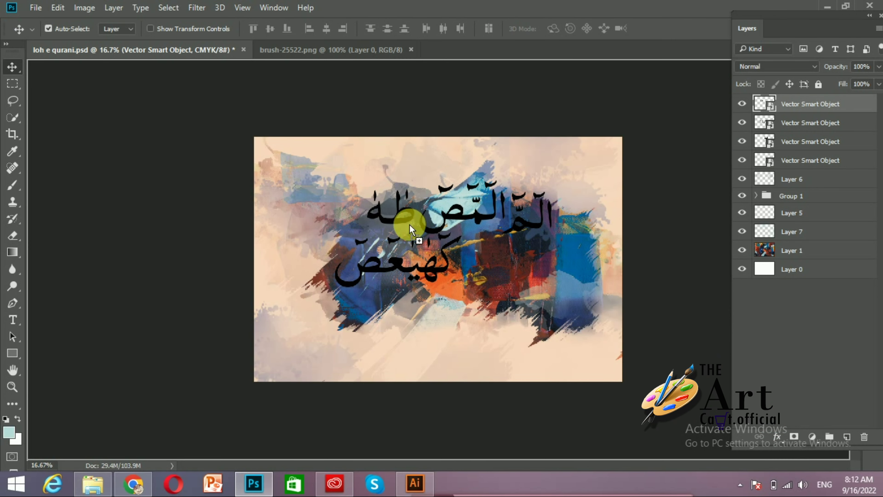
drag(263, 470, 511, 266)
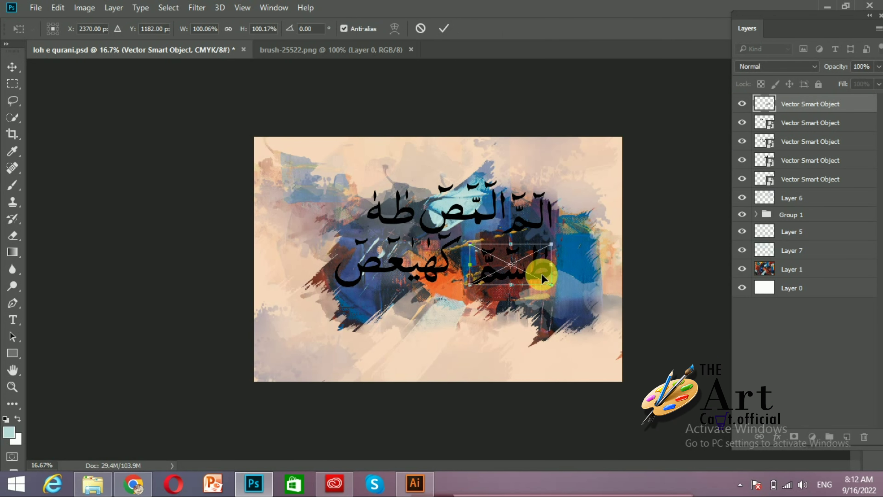
drag(541, 277, 522, 280)
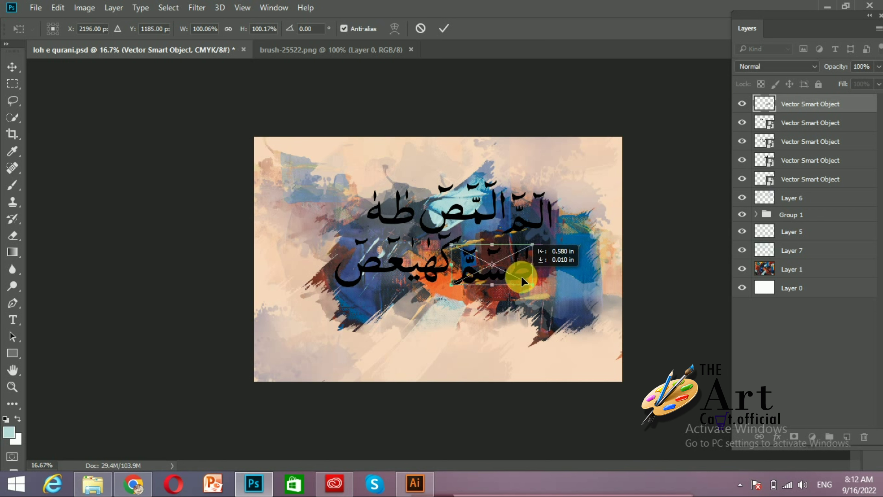
drag(527, 284, 548, 264)
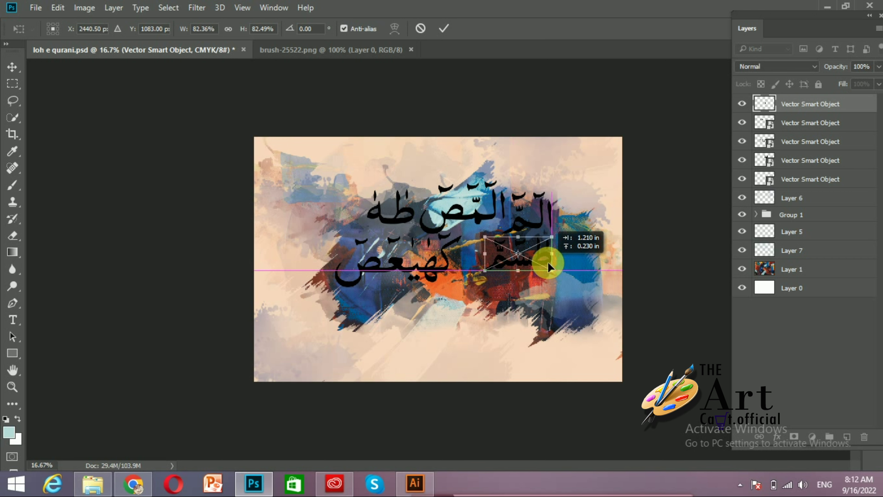
drag(559, 278, 561, 278)
key(Return)
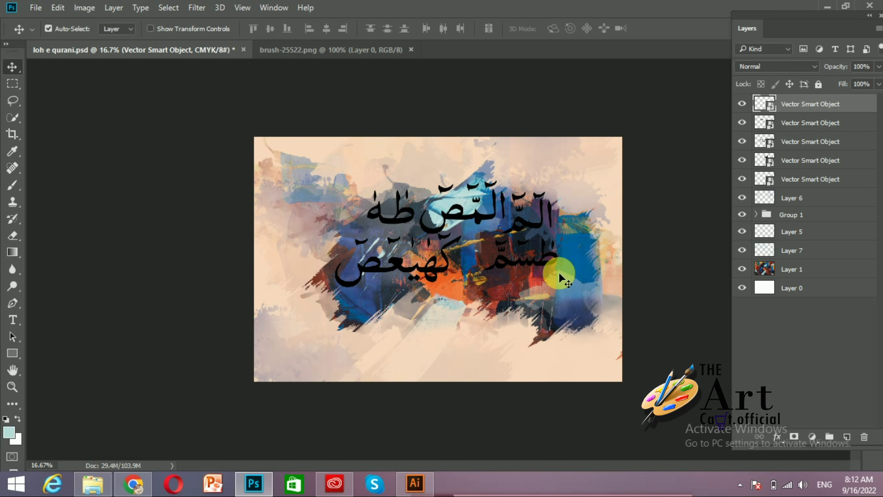
- Paste the third-row word into the painting below the second row
click(411, 485)
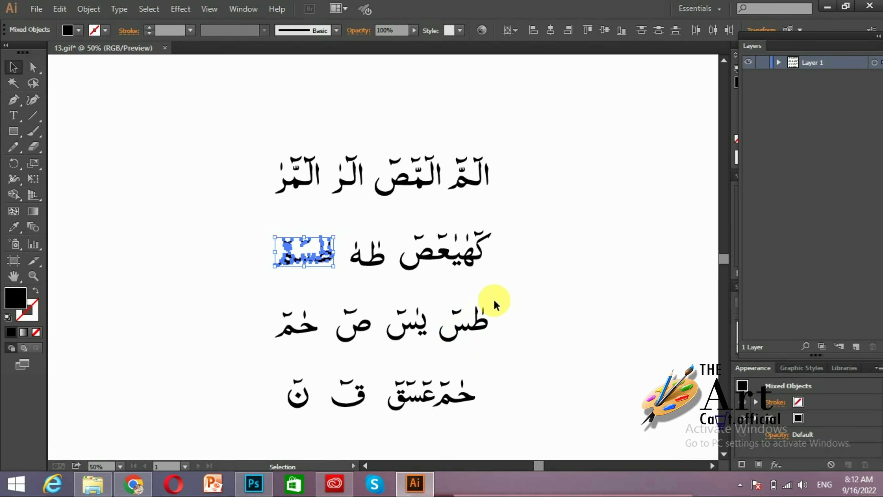
drag(452, 339, 337, 430)
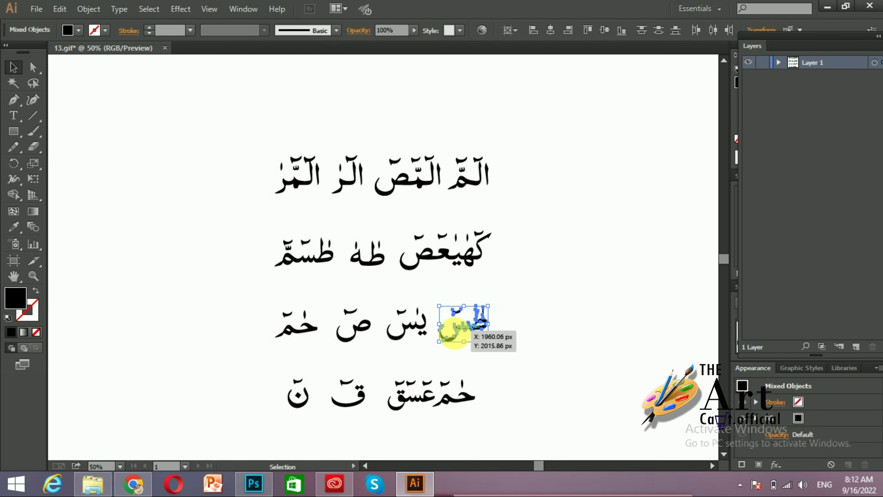
click(254, 483)
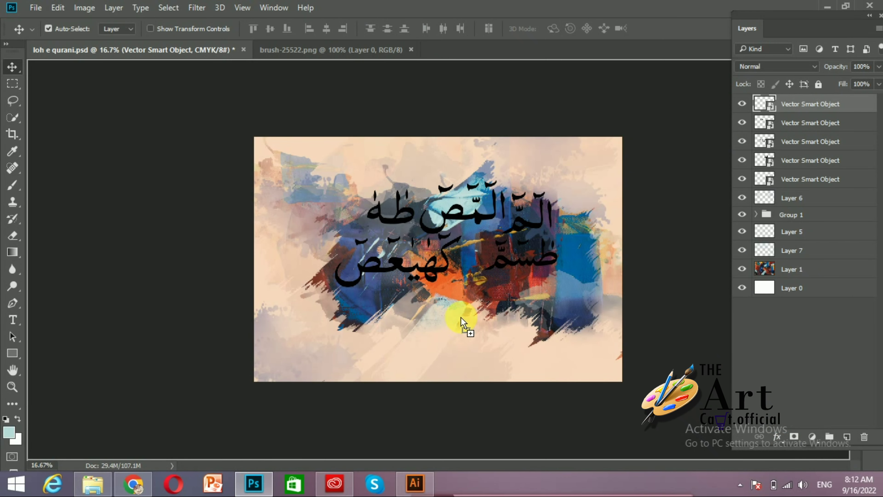
key(ctrl+v)
mouse_move(491, 298)
mouse_down()
mouse_move(554, 298)
mouse_move(559, 311)
mouse_up()
key(Return)
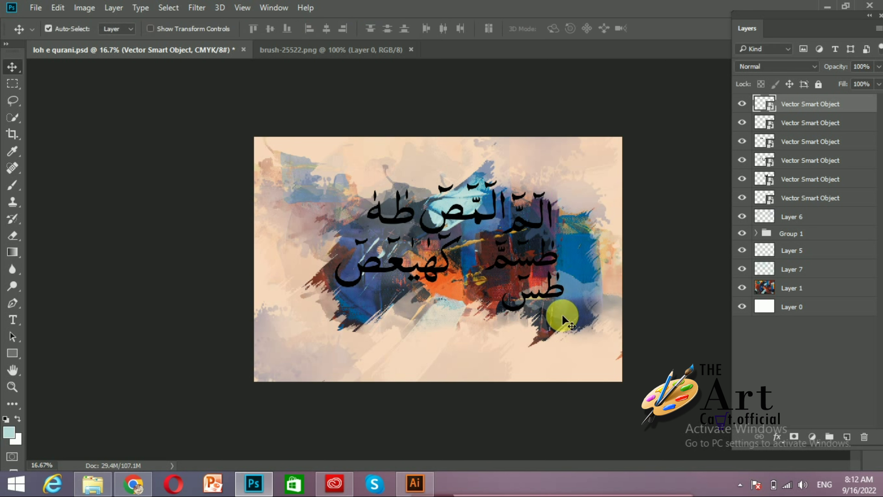
- Shift the background down-left, slide طسم left, and nudge طس up and right
click(558, 256)
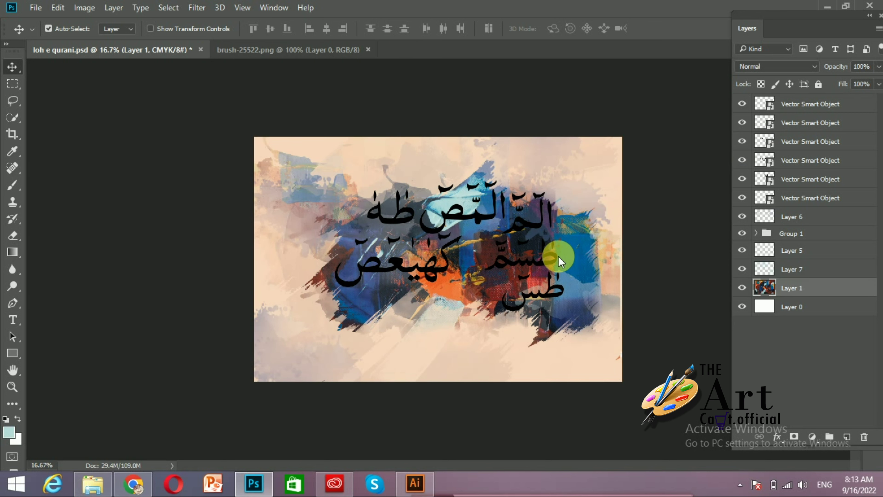
drag(558, 256, 547, 260)
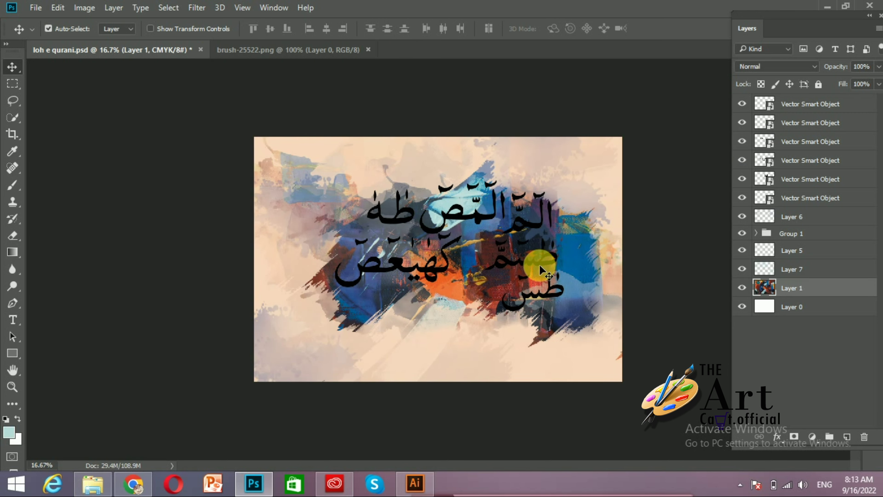
click(539, 269)
key(Left)
key(Left)
key(Left)
key(Left)
key(Left)
key(Left)
key(Left)
key(Left)
key(Left)
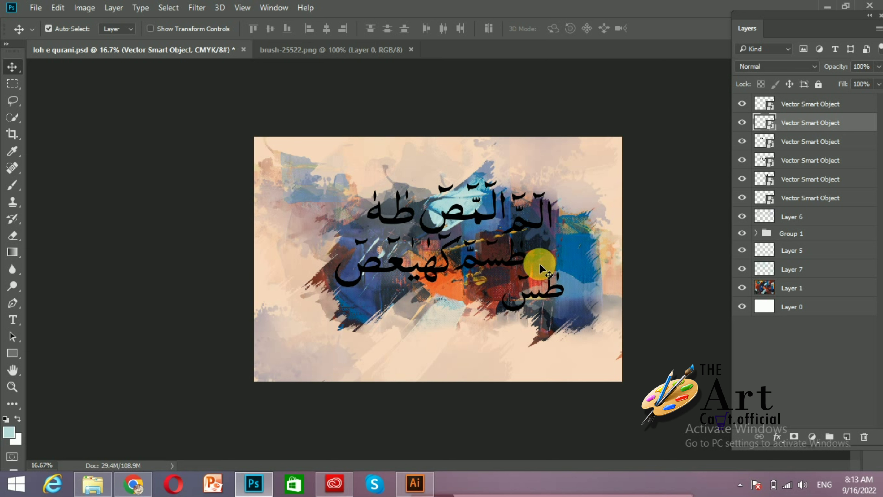
click(550, 295)
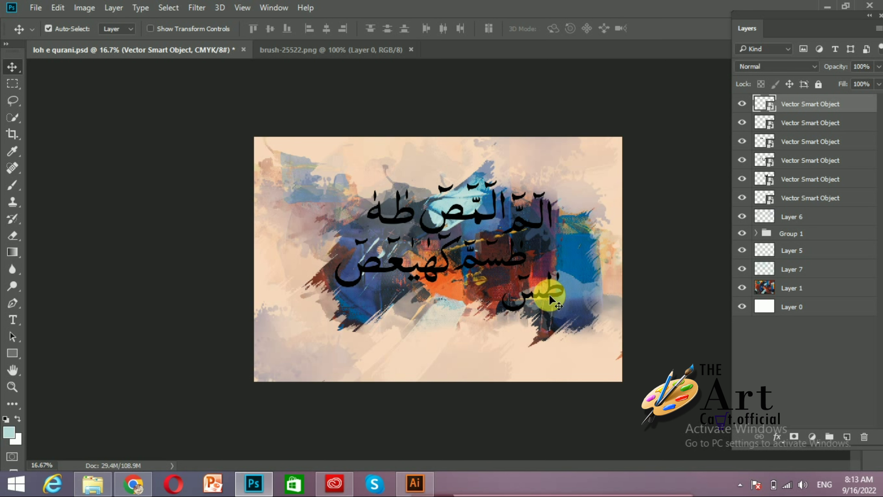
key(Up)
key(Up)
key(Up)
key(Up)
key(Up)
key(Up)
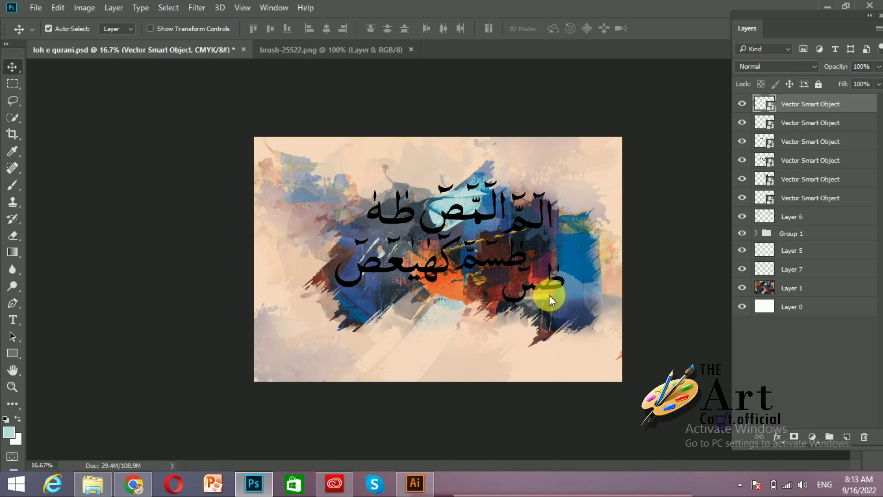
key(Up)
key(Right)
key(Right)
key(Right)
key(Right)
key(Right)
key(Right)
key(Up)
key(Up)
key(Up)
key(Up)
key(Up)
key(Up)
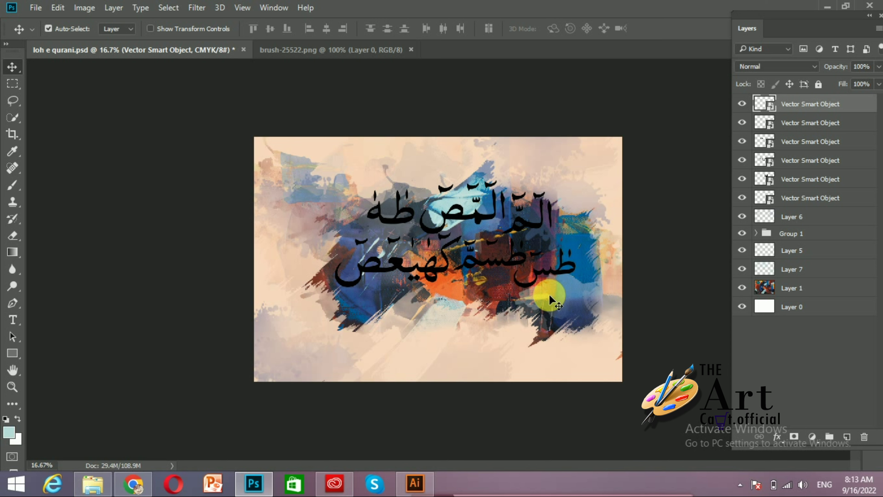
click(415, 482)
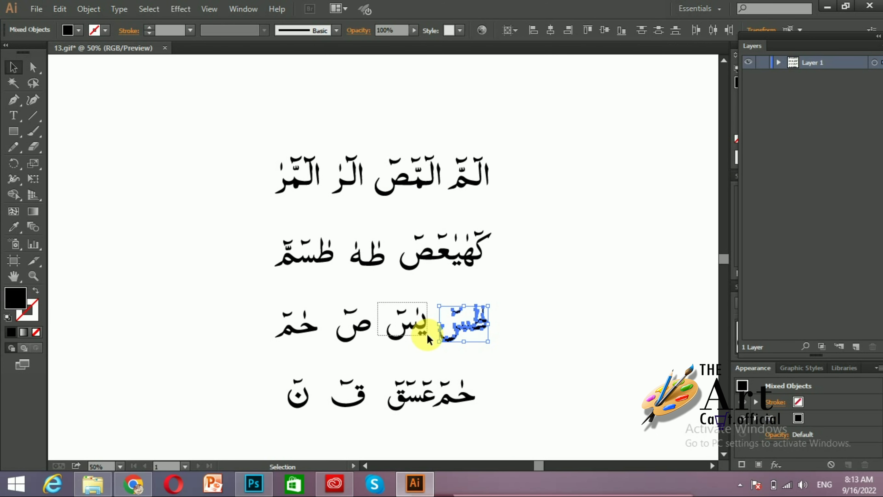
- Bring the يس glyph into the composition and position it
drag(427, 334, 387, 388)
click(253, 483)
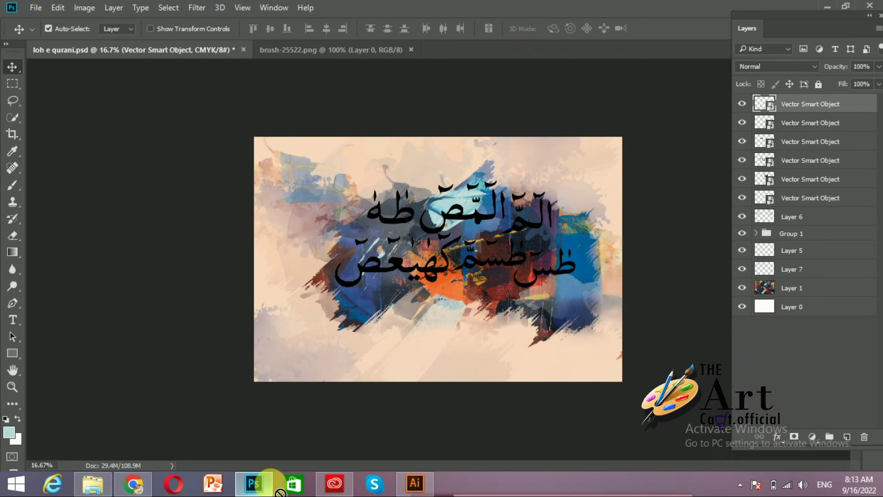
mouse_move(488, 285)
mouse_down()
mouse_move(477, 298)
mouse_move(496, 303)
mouse_up()
key(Return)
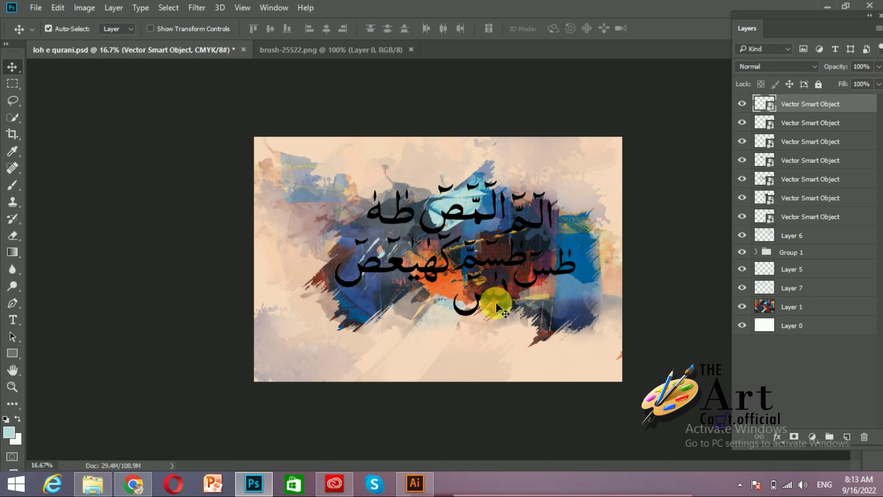
- Add the ص glyph, shrunk and nudged slightly left
click(415, 483)
click(354, 330)
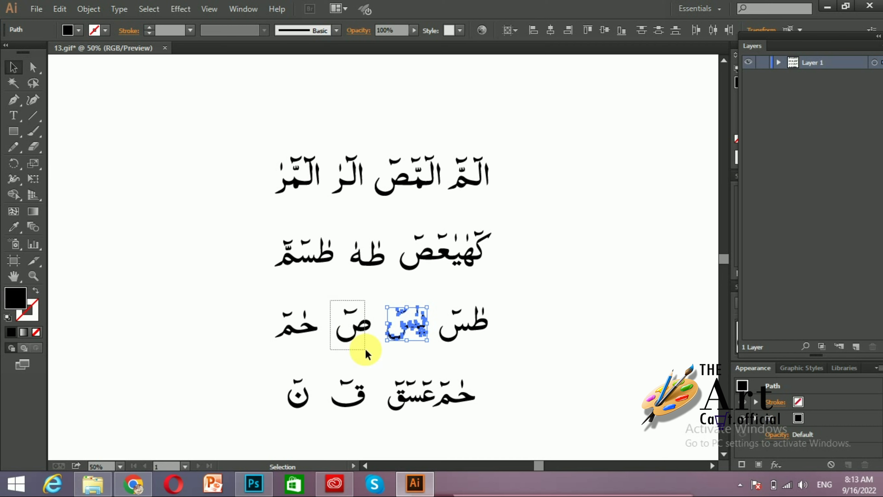
drag(356, 332, 352, 398)
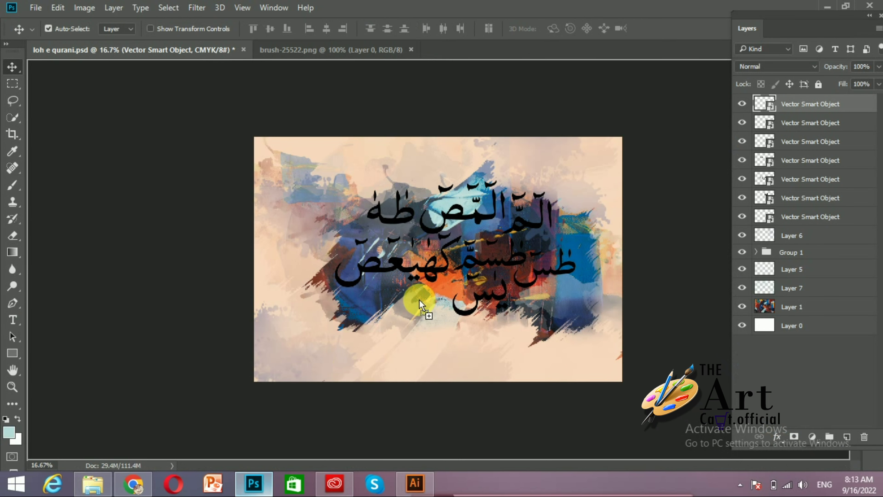
drag(352, 398, 435, 293)
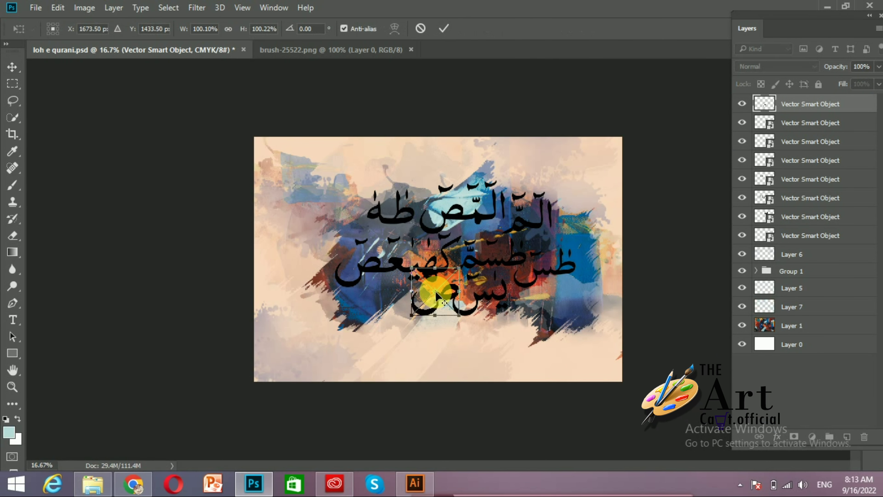
drag(462, 322, 442, 307)
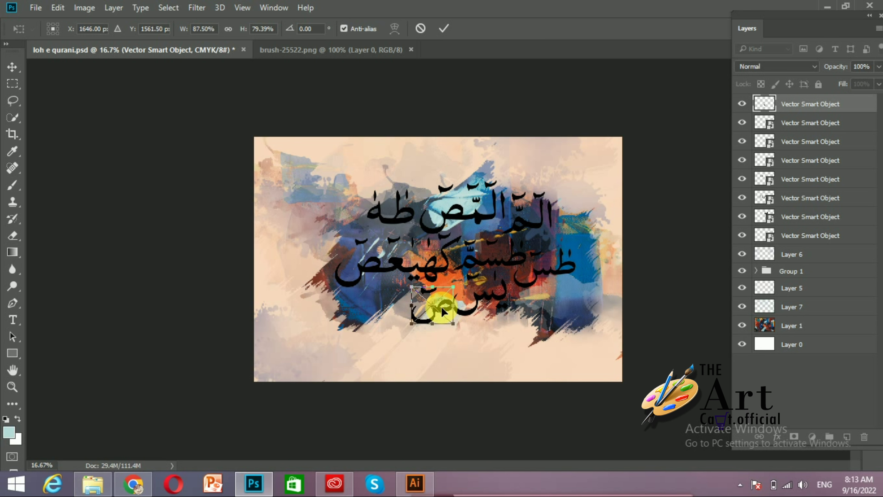
key(Left)
key(Left)
key(Left)
key(Left)
key(Left)
key(Left)
key(Left)
key(Left)
key(Left)
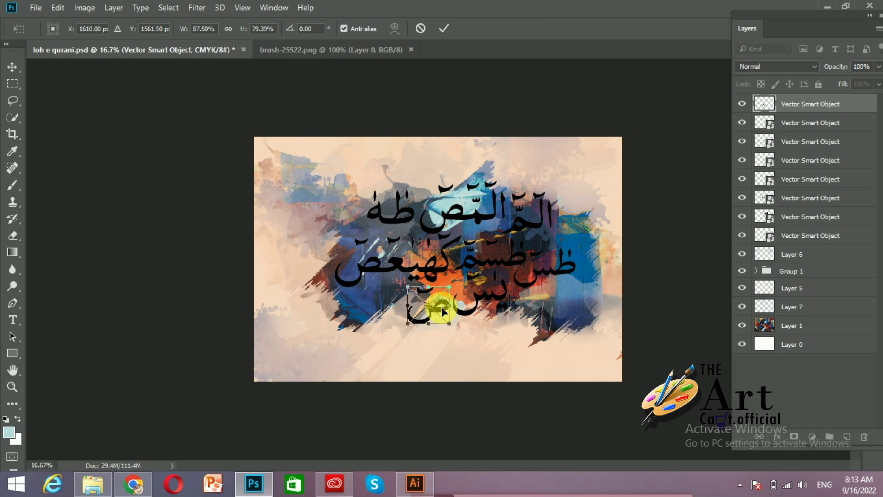
key(Return)
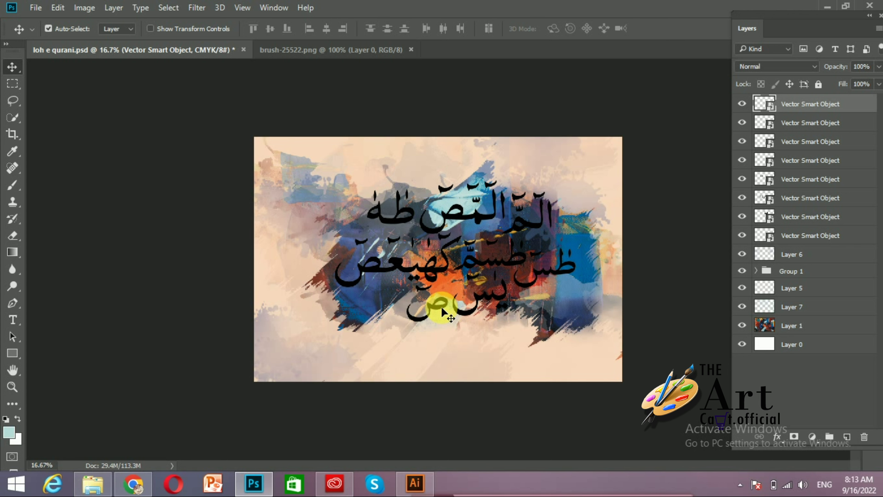
- Add the حم letter group to the arrangement
click(414, 484)
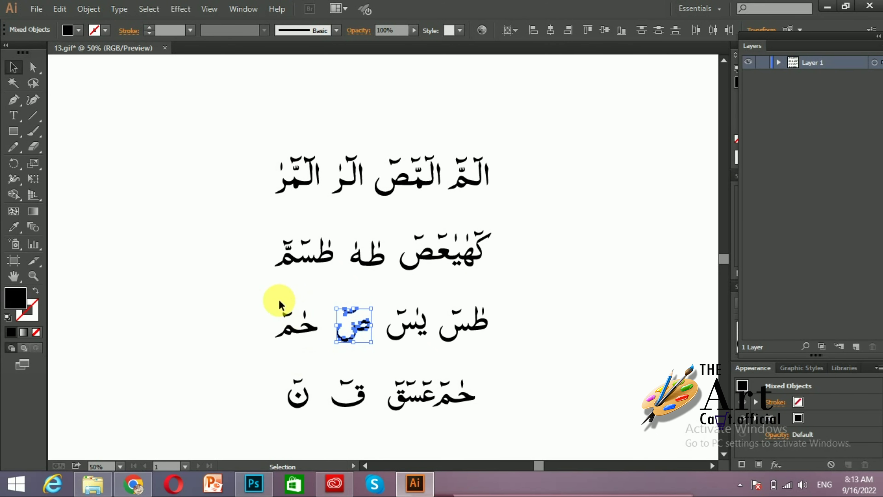
mouse_move(278, 298)
mouse_down()
mouse_move(323, 355)
mouse_move(302, 331)
mouse_move(364, 448)
mouse_move(263, 489)
mouse_move(385, 308)
mouse_move(355, 232)
mouse_up()
key(Return)
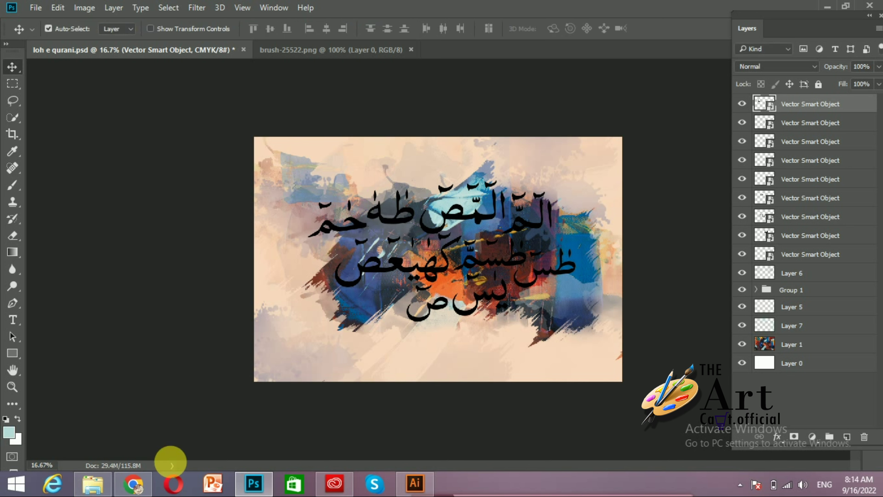
click(133, 484)
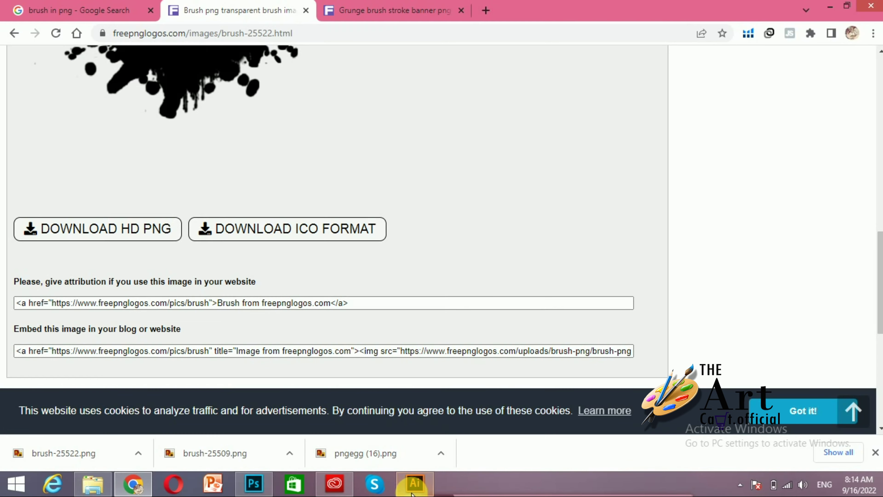
- Place عسق at the end of the third line, nudged slightly down
click(415, 483)
mouse_move(338, 367)
mouse_down()
mouse_move(431, 405)
mouse_move(276, 491)
mouse_move(400, 306)
mouse_up()
mouse_move(569, 345)
mouse_down()
mouse_move(563, 302)
mouse_move(558, 311)
mouse_move(386, 313)
mouse_up()
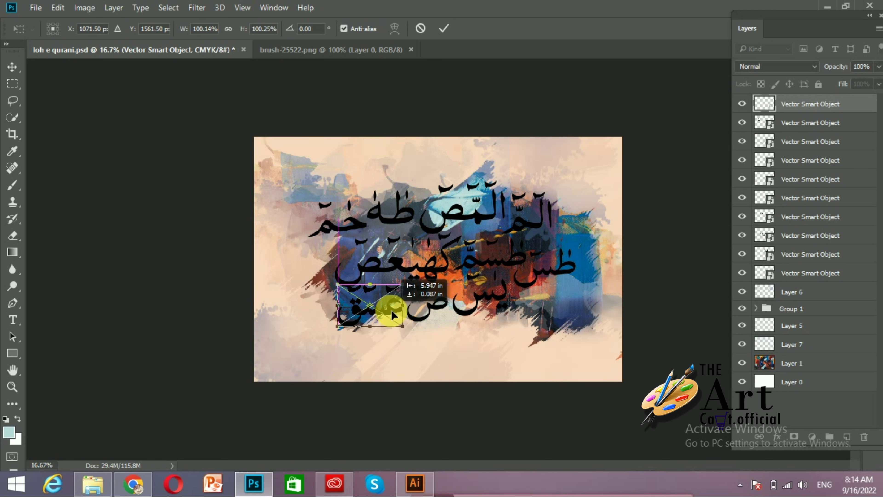
drag(386, 312, 392, 310)
key(shift+Down)
key(shift+Down)
key(shift+Down)
key(Return)
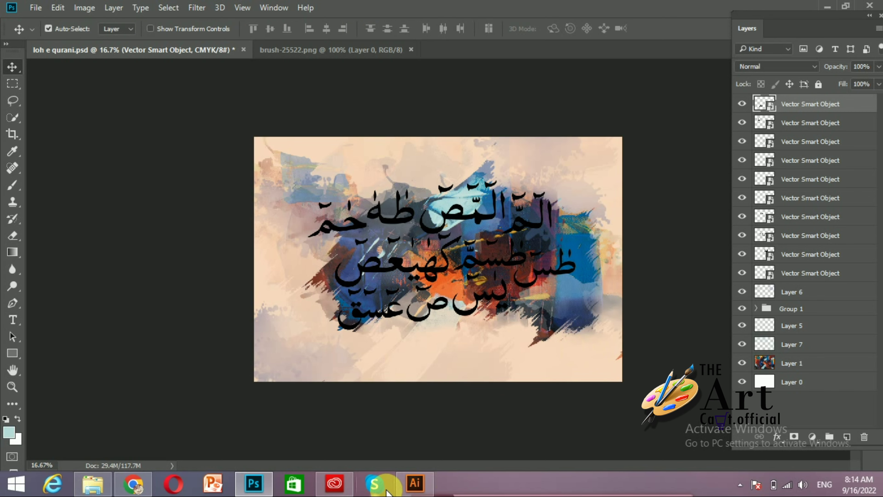
- Add the ق and resized ن glyphs to the composition
click(254, 492)
click(352, 385)
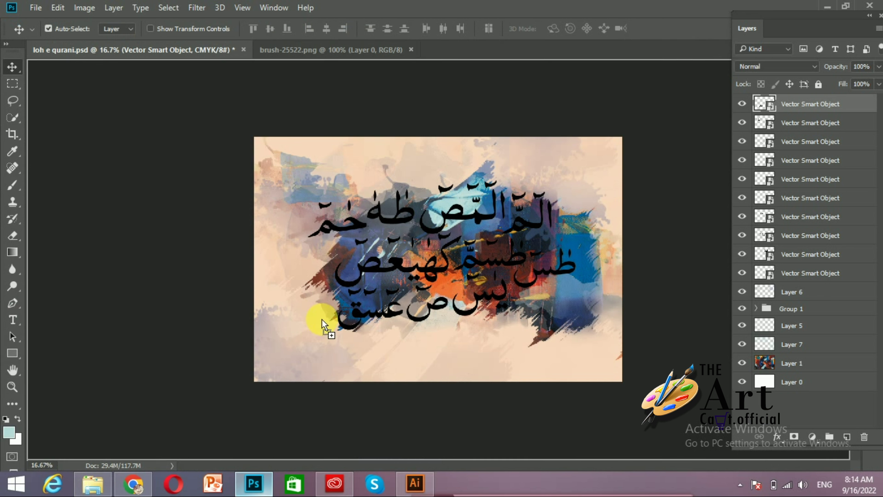
mouse_move(339, 410)
mouse_down()
mouse_move(321, 261)
mouse_move(313, 276)
mouse_up()
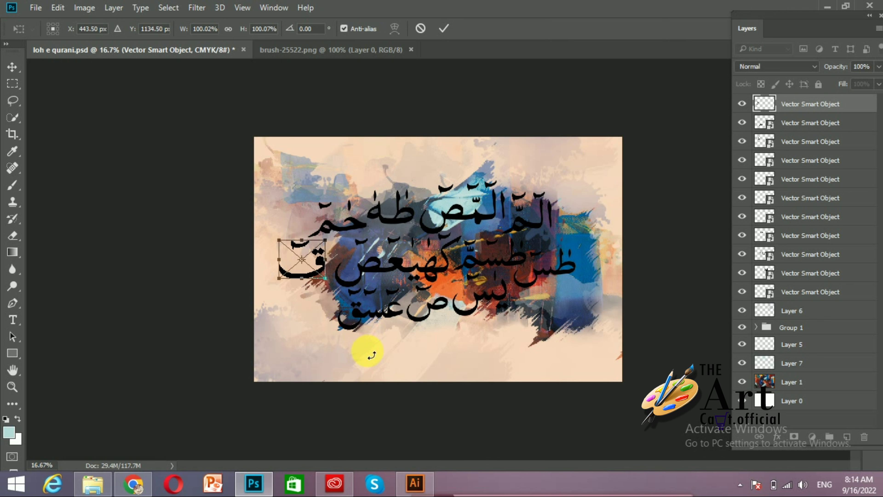
key(Return)
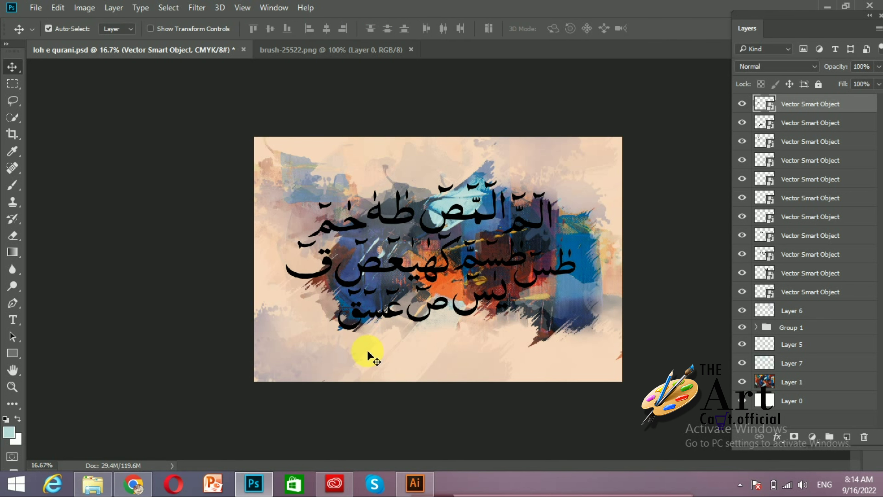
click(417, 491)
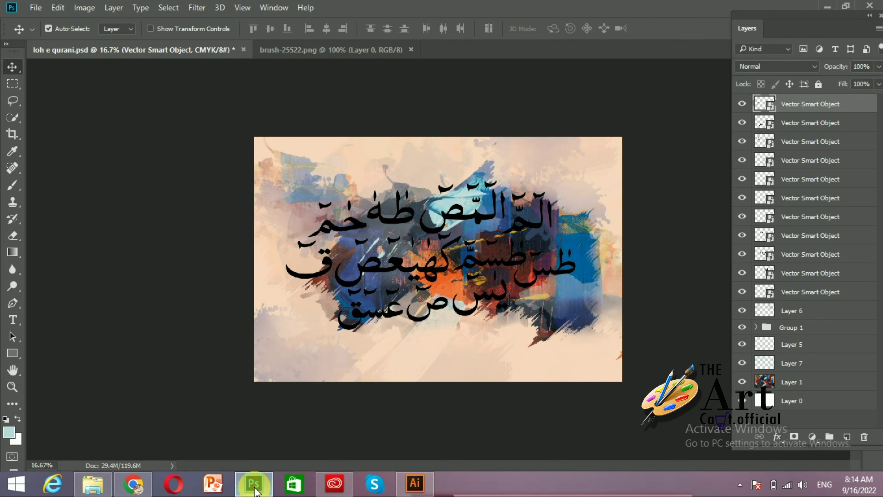
mouse_move(299, 388)
mouse_down()
mouse_move(313, 418)
mouse_move(581, 242)
mouse_move(552, 299)
mouse_move(567, 327)
mouse_up()
key(Return)
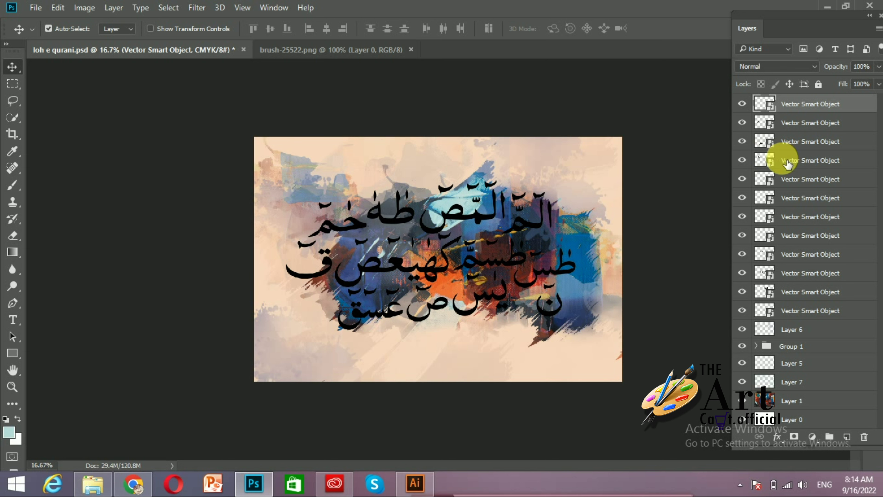
- Group the calligraphy layers, duplicate the group, hide Group 2 and merge the copy
mouse_move(822, 127)
mouse_down()
mouse_move(806, 205)
mouse_move(801, 323)
mouse_up()
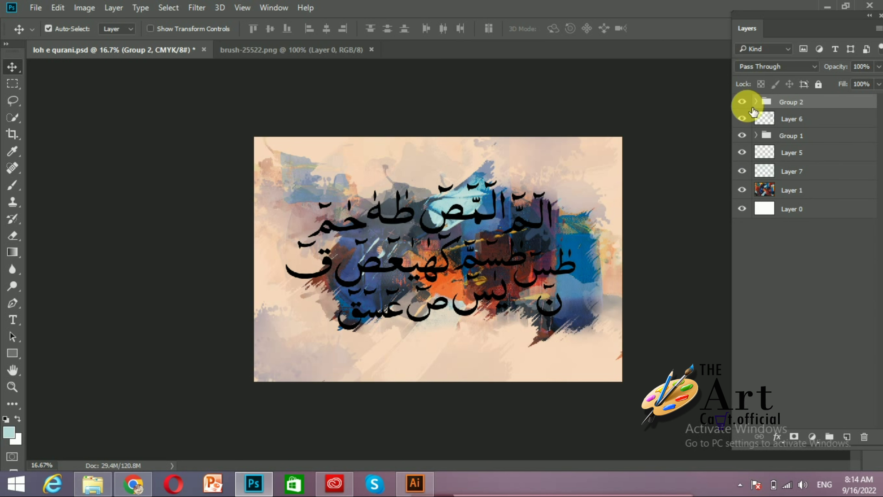
click(741, 102)
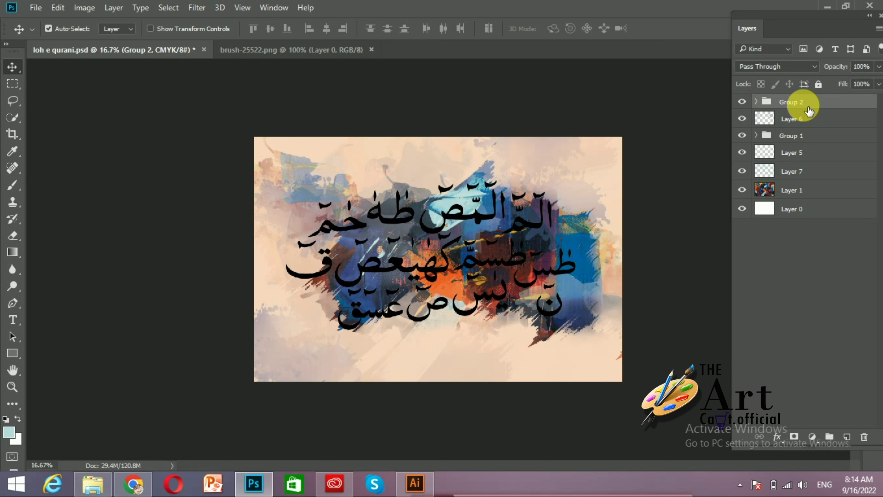
key(ctrl+j)
click(742, 117)
right_click(783, 102)
click(709, 344)
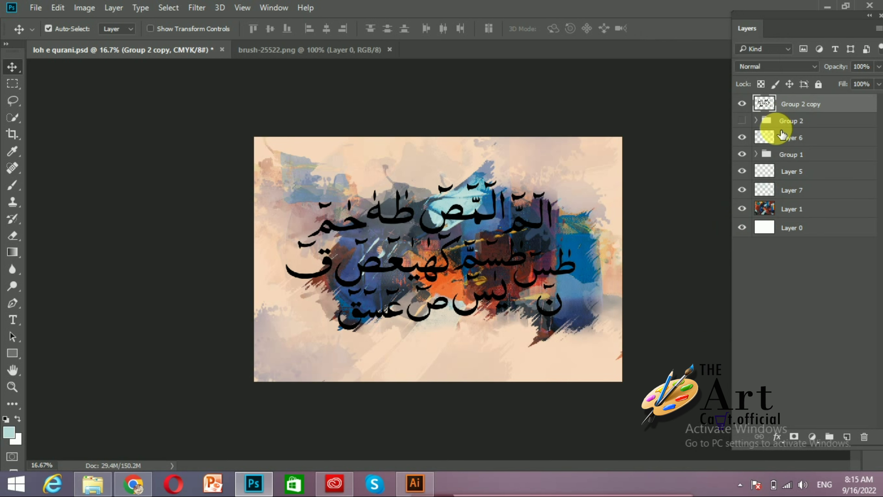
- Load the merged lettering as a selection and add a teal #b5dad8 Solid Color fill
ctrl+click(765, 104)
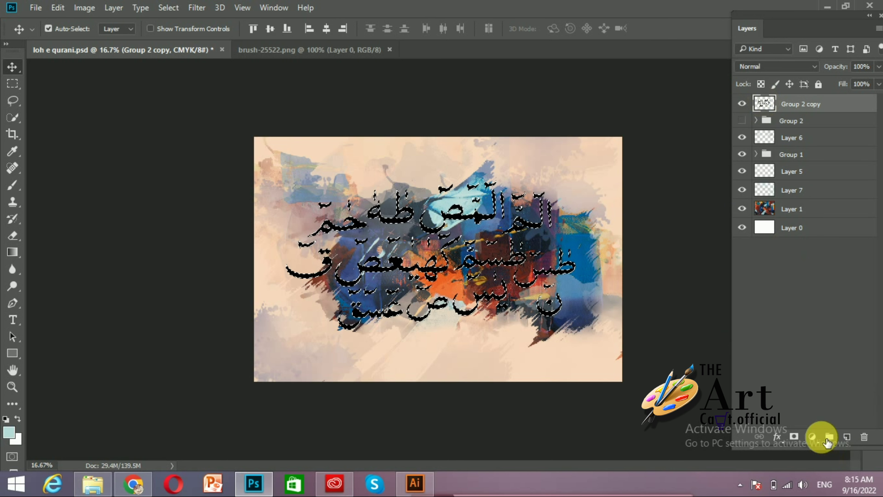
click(812, 435)
click(813, 153)
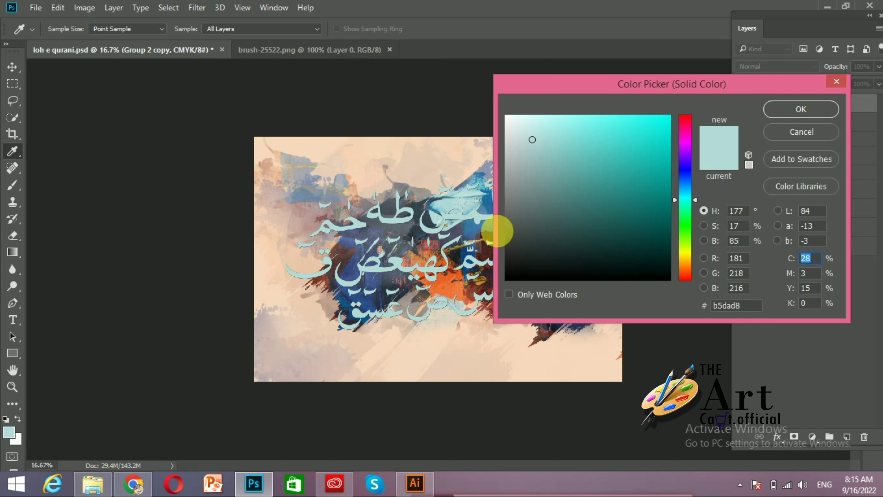
- Try red, grey and orange sampled tones, then settle on pale cyan #d1fbff for the lettering
click(346, 259)
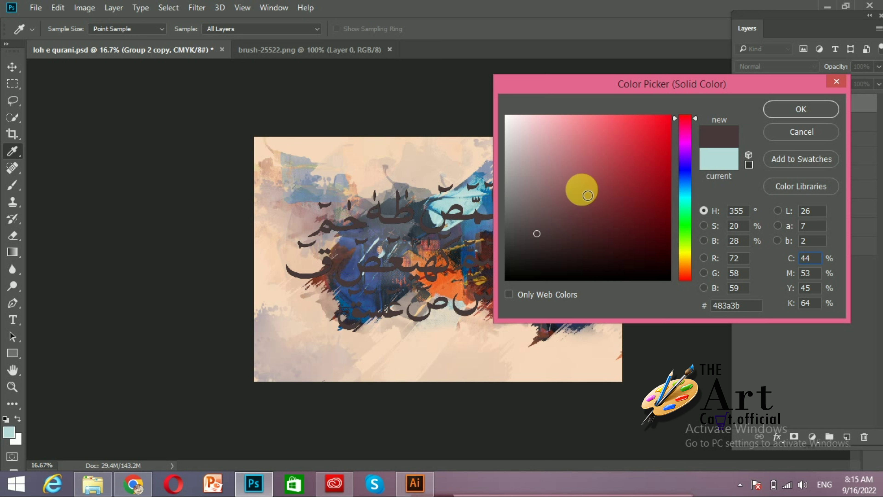
click(590, 180)
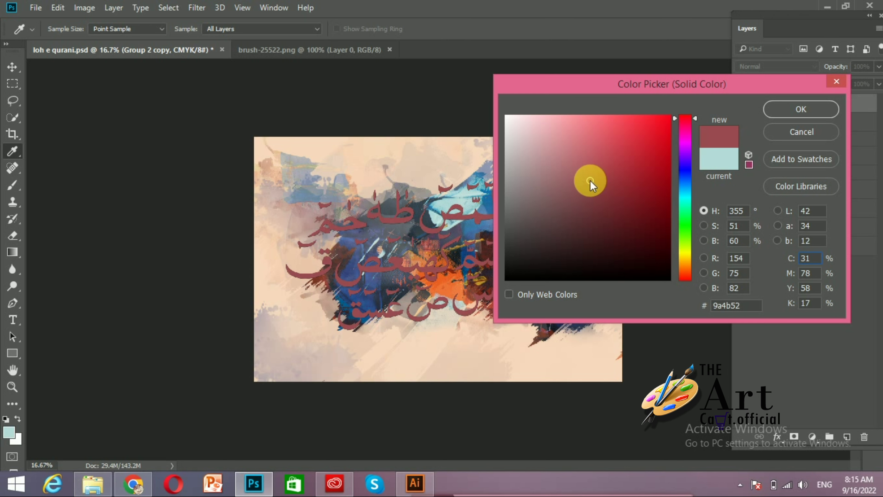
drag(569, 87, 694, 99)
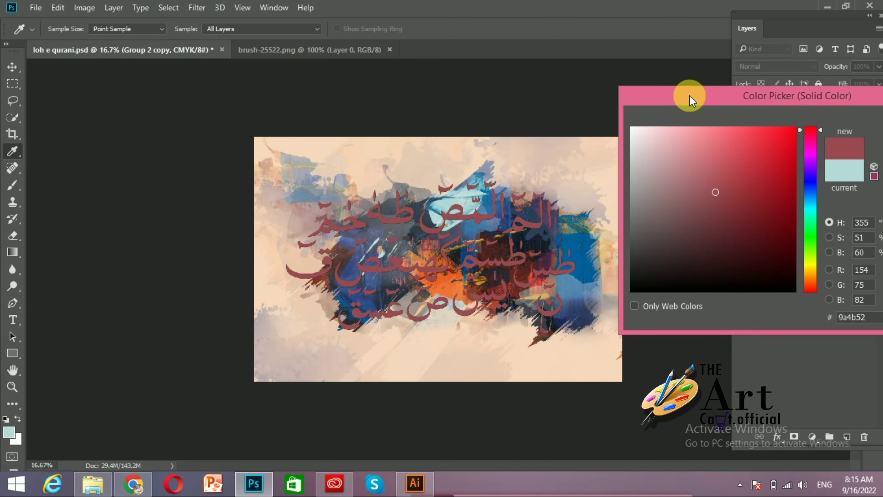
click(587, 265)
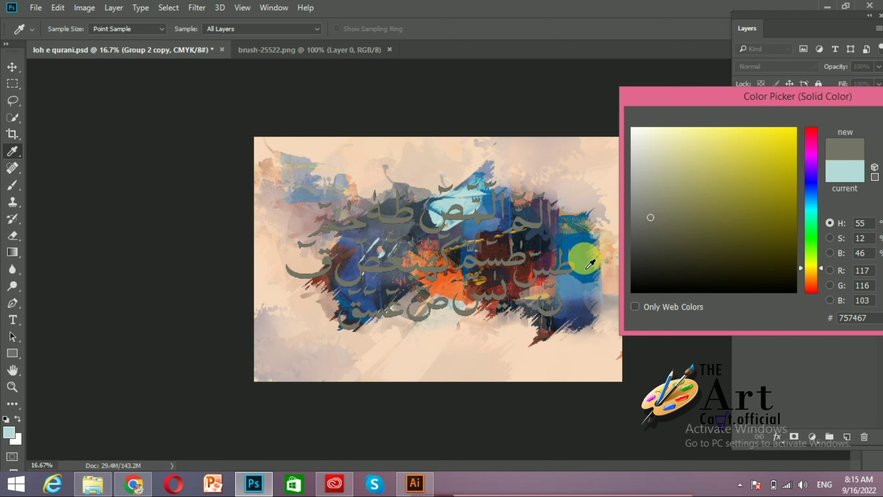
drag(590, 264, 496, 150)
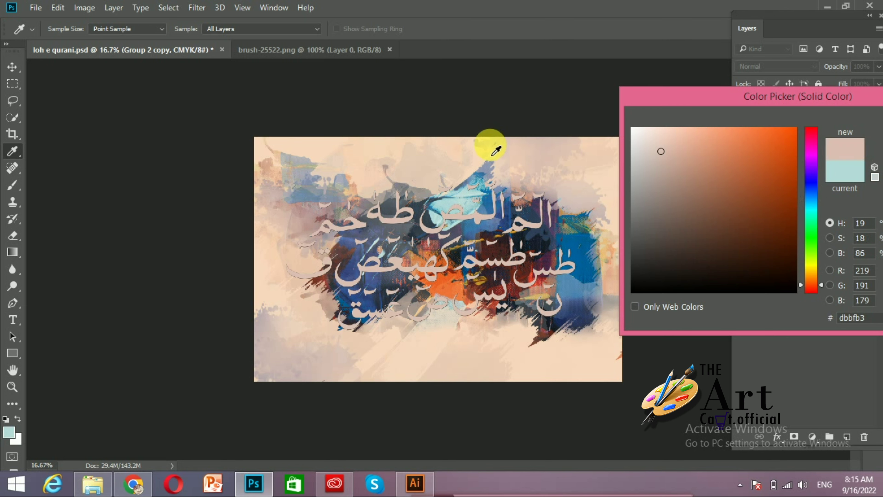
drag(432, 164, 394, 162)
mouse_move(716, 179)
mouse_down()
mouse_move(729, 121)
mouse_move(700, 182)
mouse_up()
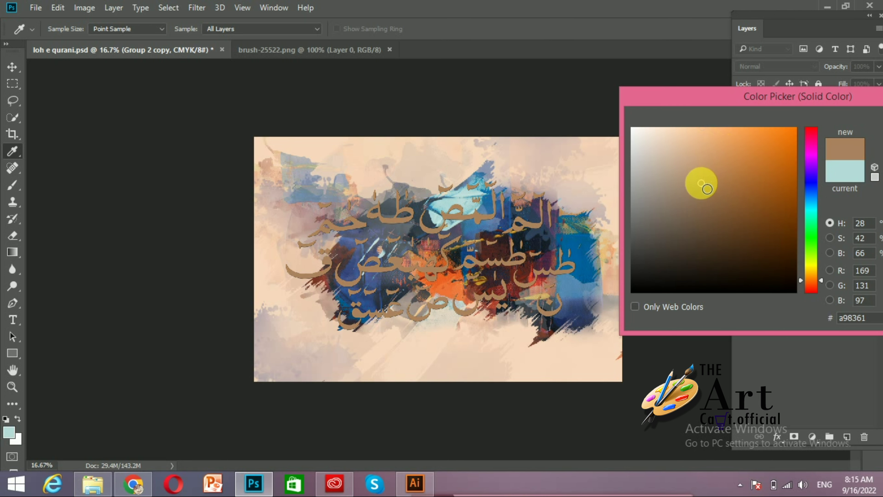
mouse_move(700, 121)
mouse_down()
mouse_move(688, 109)
mouse_move(769, 5)
mouse_move(609, 25)
mouse_move(652, 12)
mouse_up()
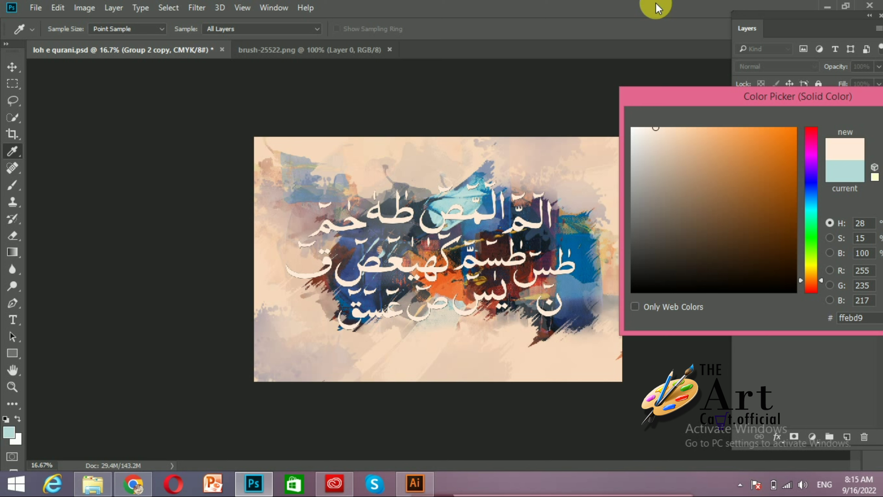
click(470, 206)
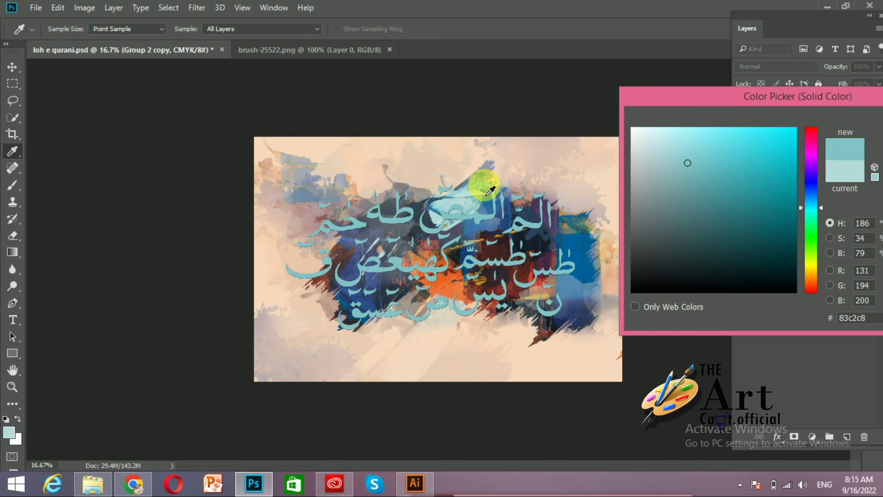
drag(670, 154, 668, 107)
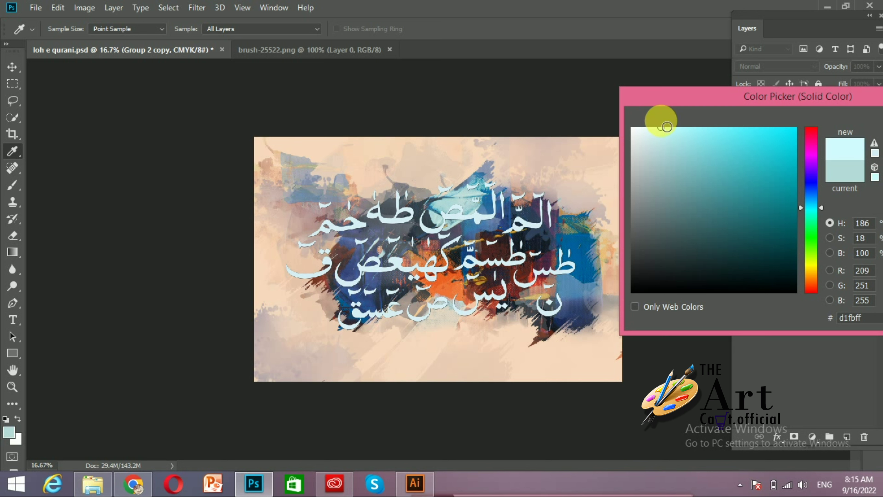
key(v)
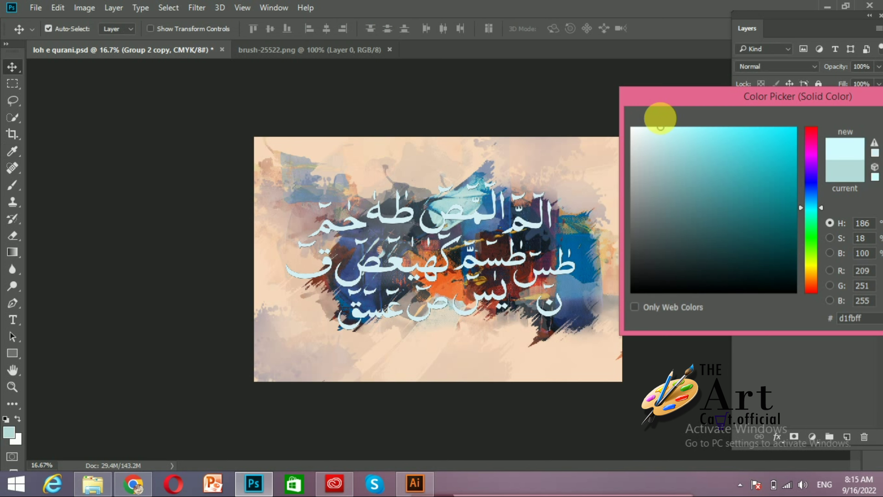
key(Return)
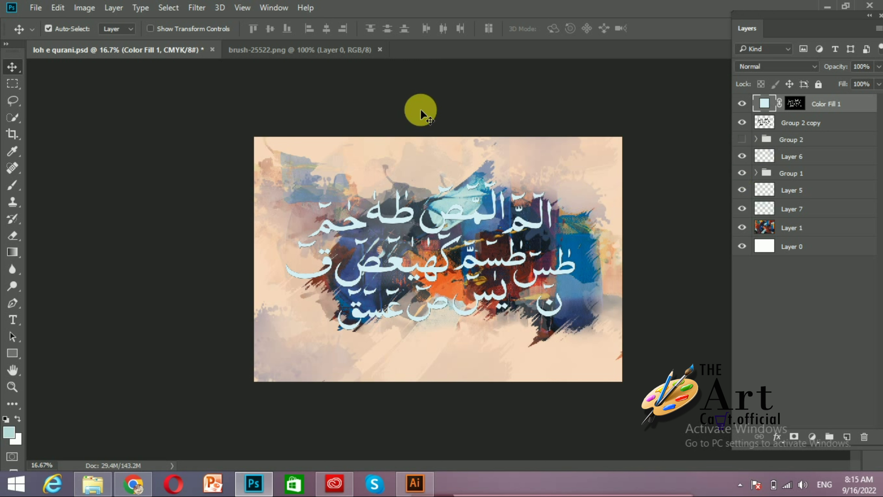
- Expand Group 1 and make Layer 2 the active layer
mouse_move(809, 108)
mouse_down()
mouse_move(789, 231)
mouse_move(760, 180)
mouse_up()
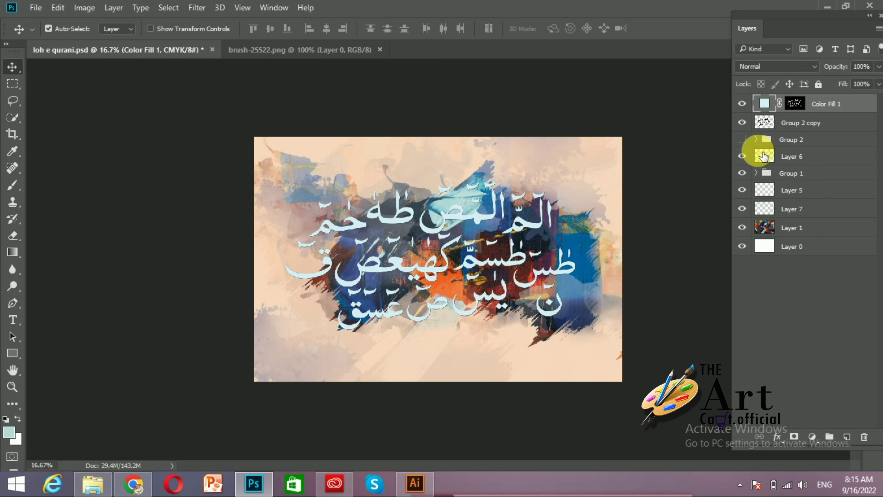
click(756, 173)
click(742, 227)
click(796, 227)
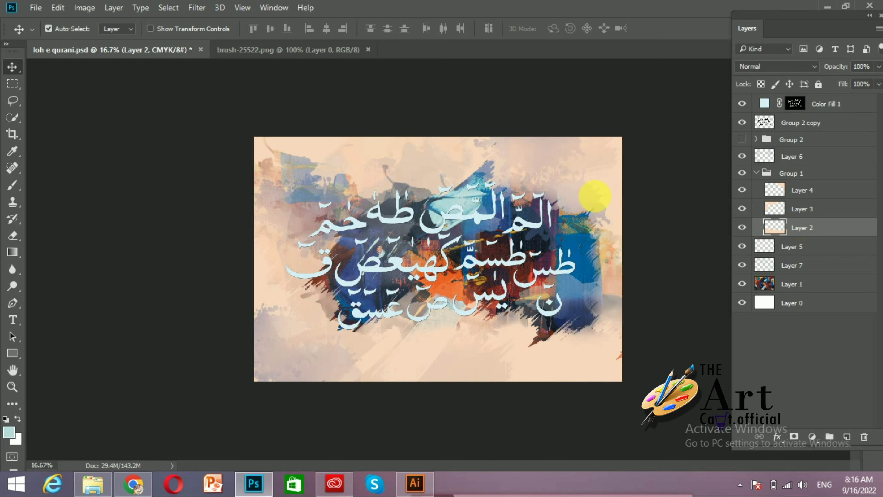
- Set up the Eraser with a 2520 px textured brush tip at 22% opacity
click(12, 235)
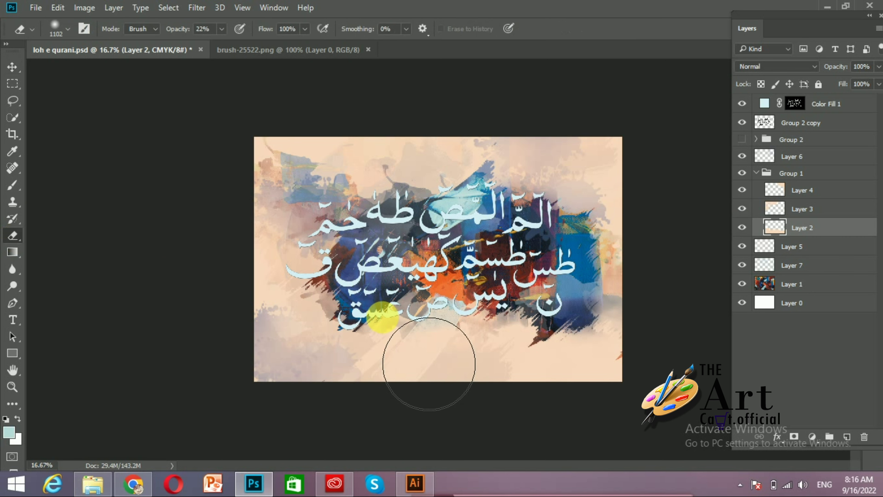
click(68, 28)
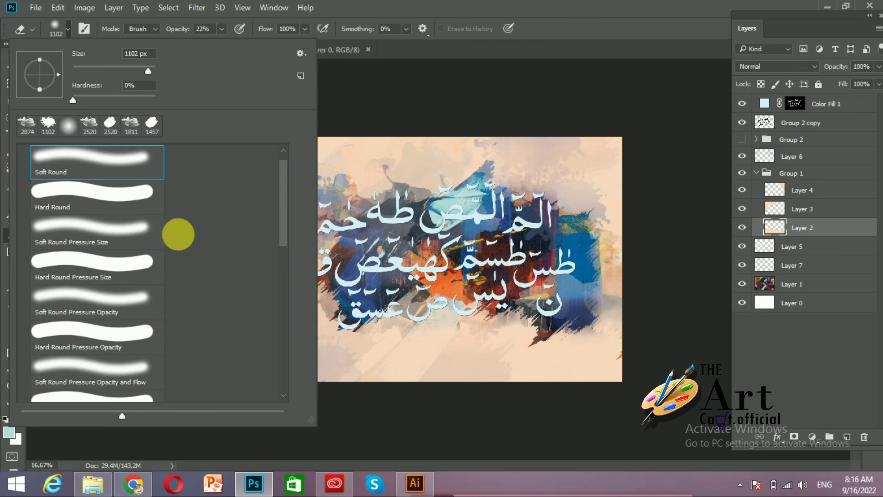
mouse_move(284, 217)
mouse_down()
mouse_move(276, 351)
mouse_move(286, 385)
mouse_up()
click(56, 309)
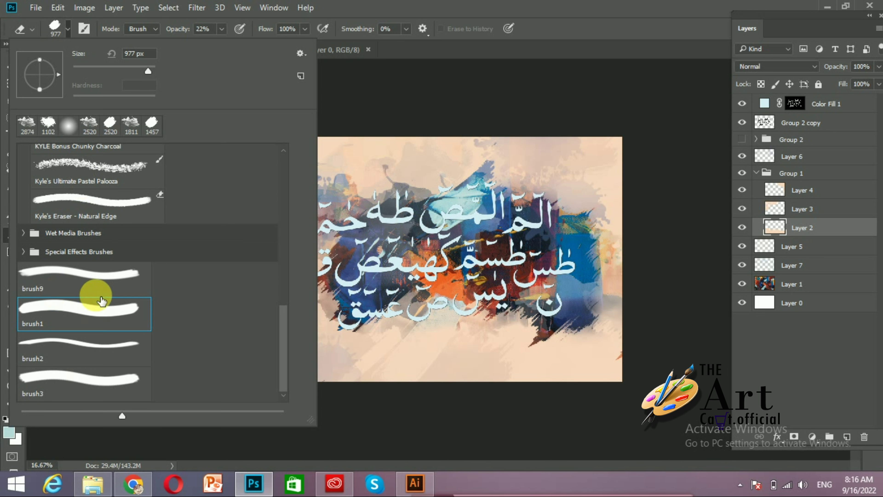
click(104, 352)
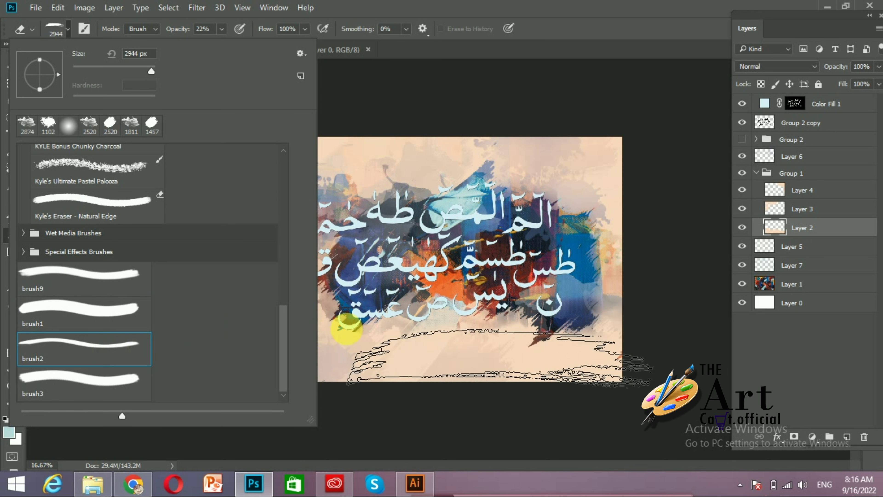
click(86, 284)
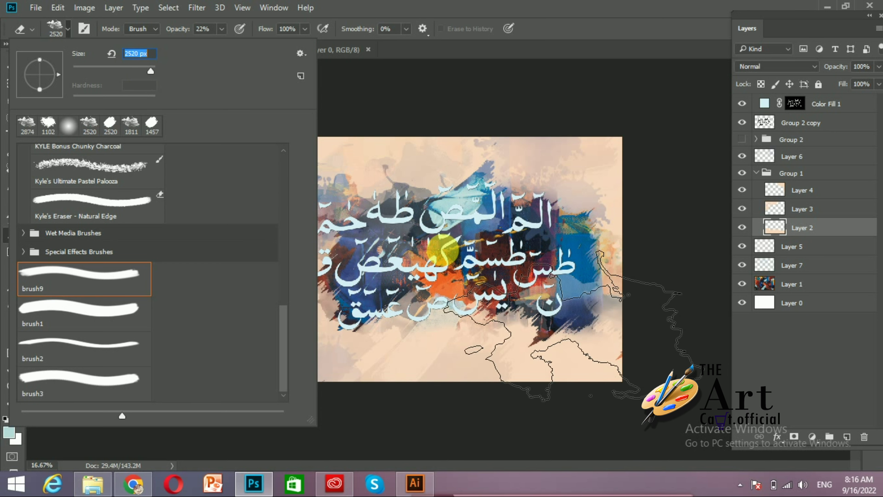
click(645, 370)
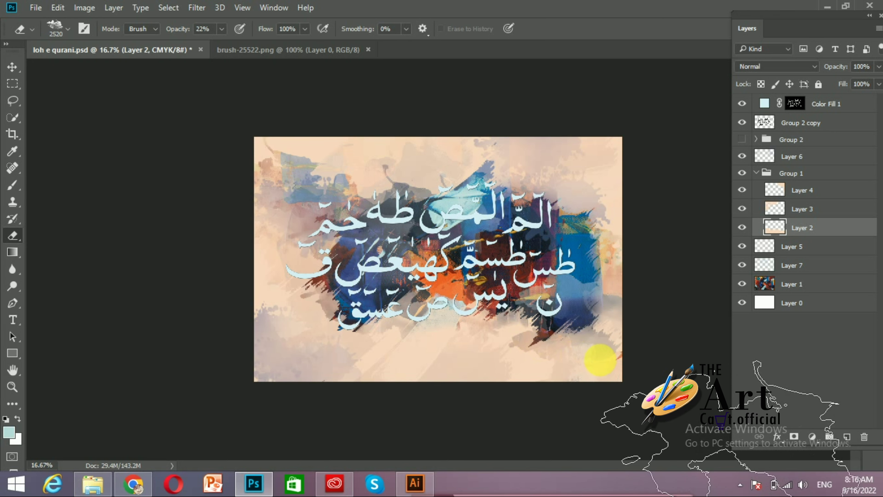
- Softly erase Layer 2 from the lower right toward the centre and near the text
click(603, 349)
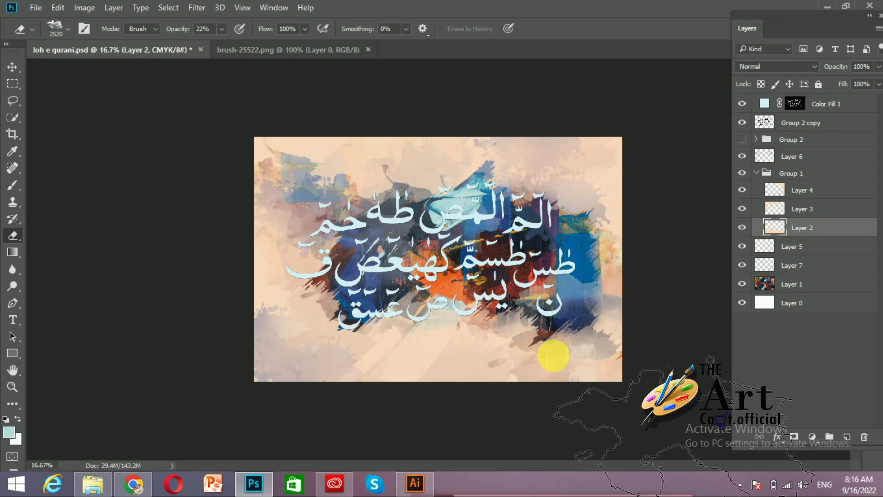
drag(603, 348, 570, 298)
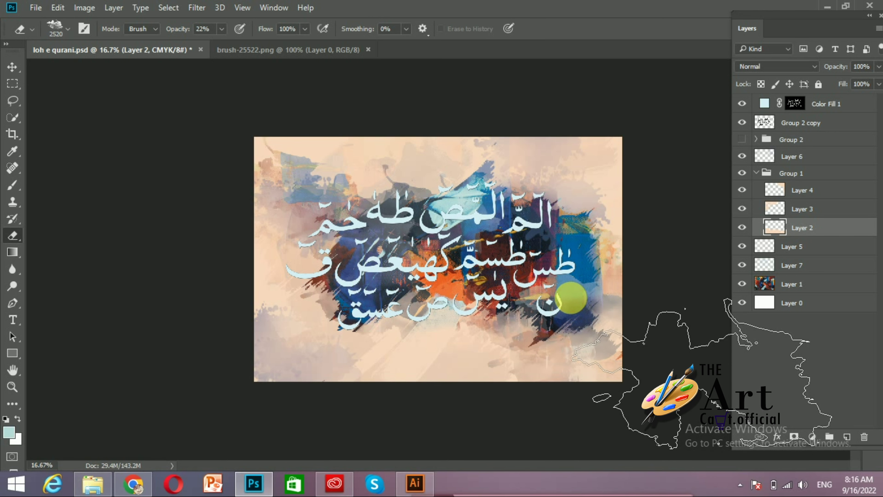
click(400, 268)
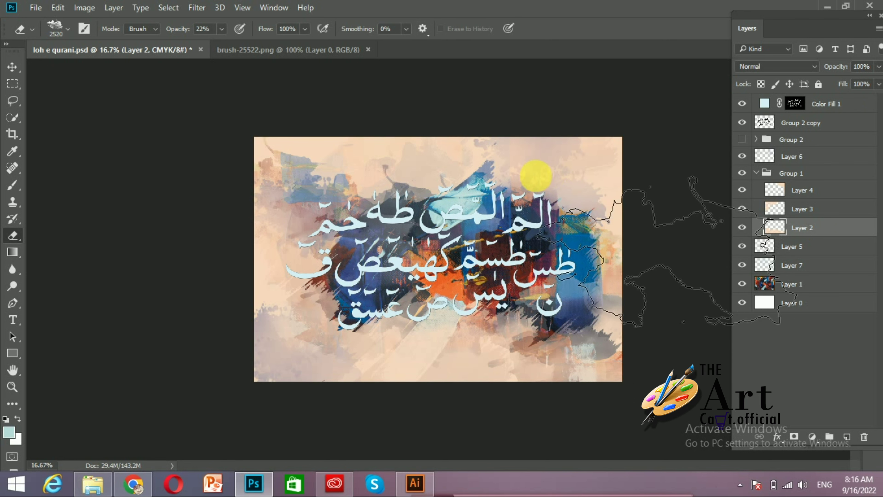
click(12, 185)
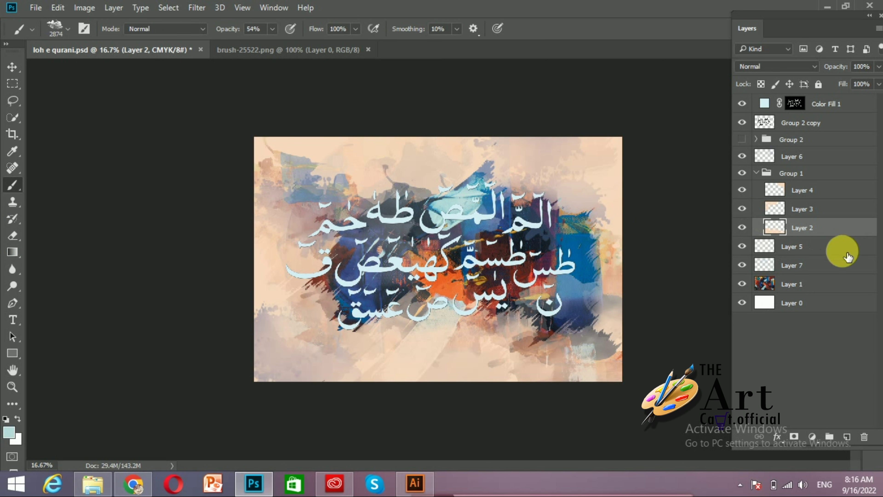
- Collapse Group 1, duplicate it, and hide the original group
click(764, 175)
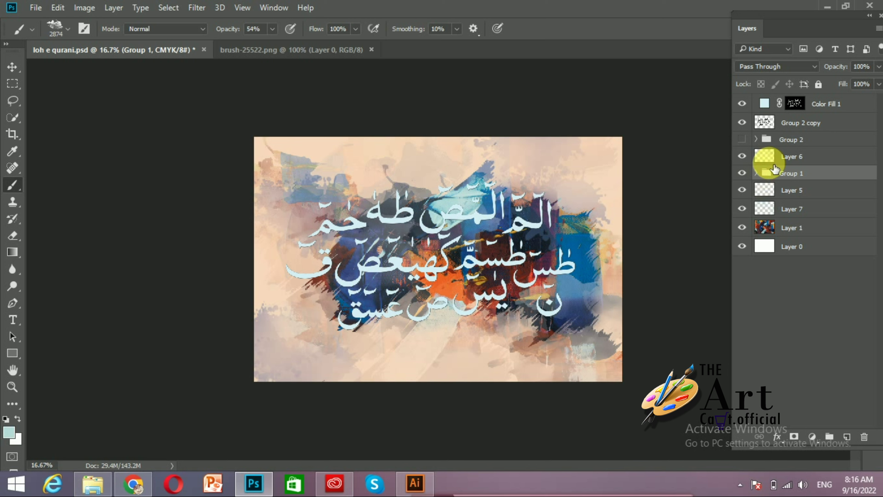
click(743, 172)
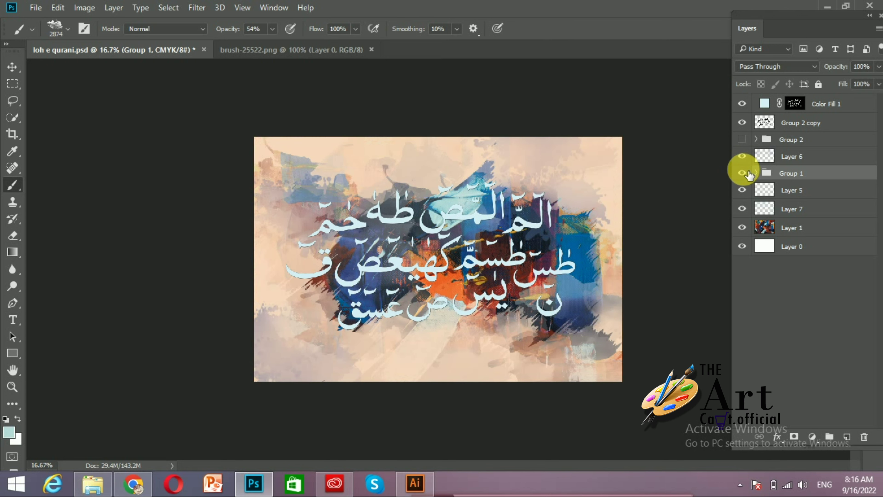
key(ctrl+j)
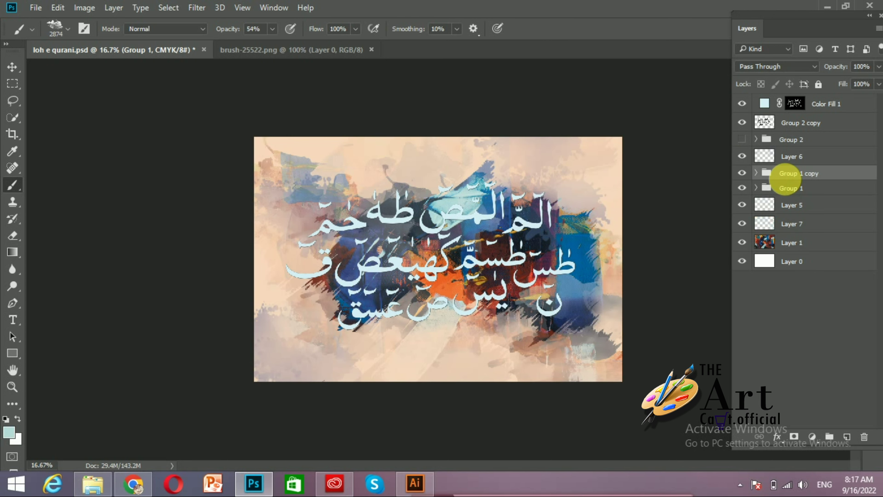
click(742, 188)
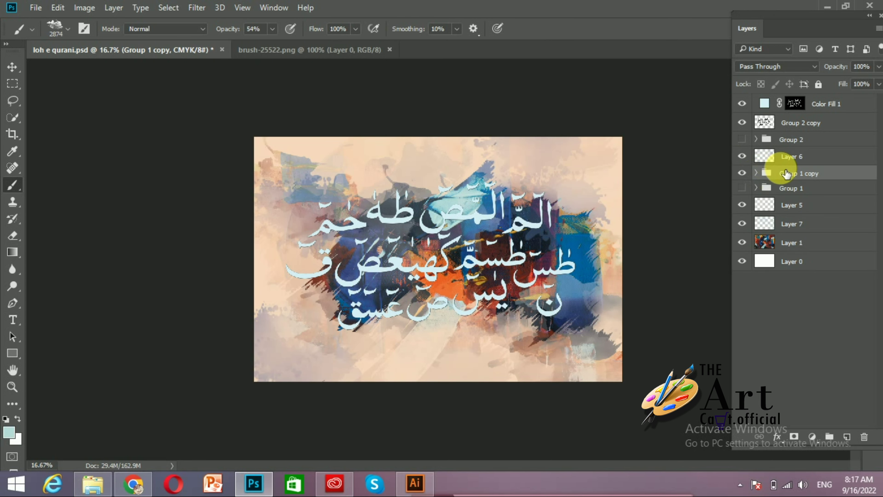
- Merge Group 1 copy into a single layer and load its shape as a selection
right_click(786, 173)
click(695, 341)
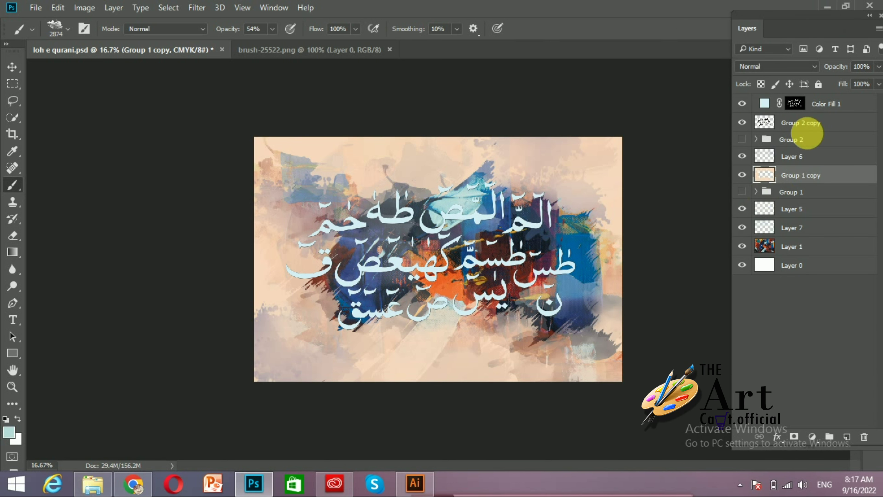
ctrl+click(771, 178)
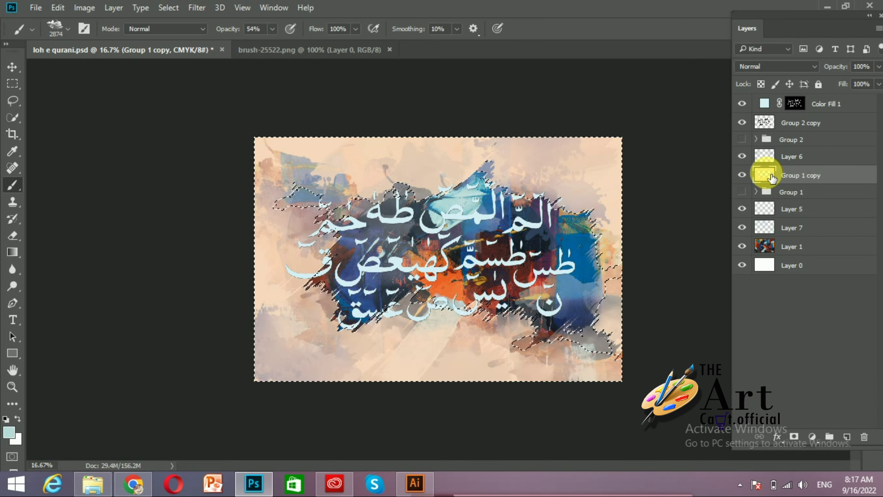
- Add a Solid Color fill layer, trying darker teal and pale yellow tones
click(812, 437)
click(791, 152)
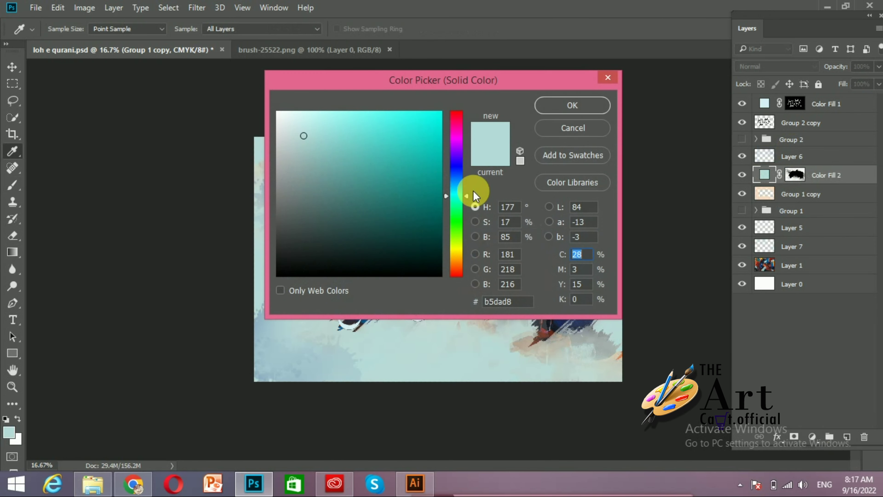
drag(431, 85, 835, 121)
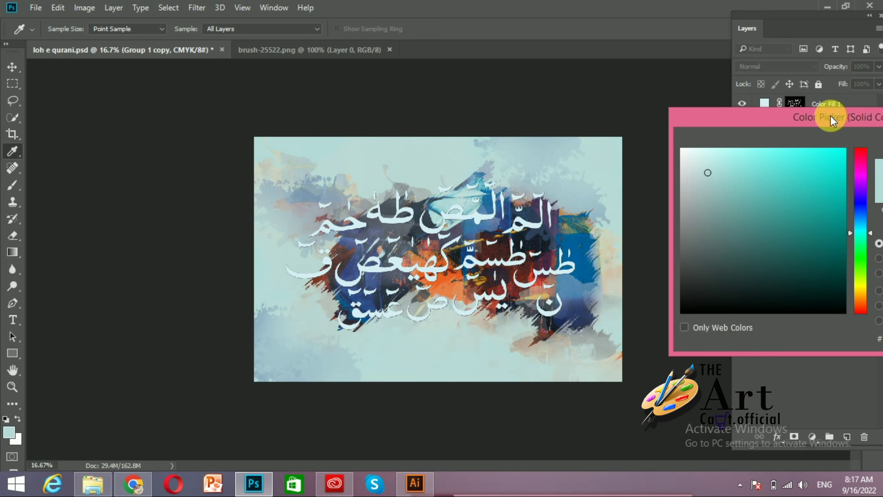
mouse_move(748, 182)
mouse_down()
mouse_move(726, 173)
mouse_move(699, 203)
mouse_move(811, 238)
mouse_move(804, 228)
mouse_up()
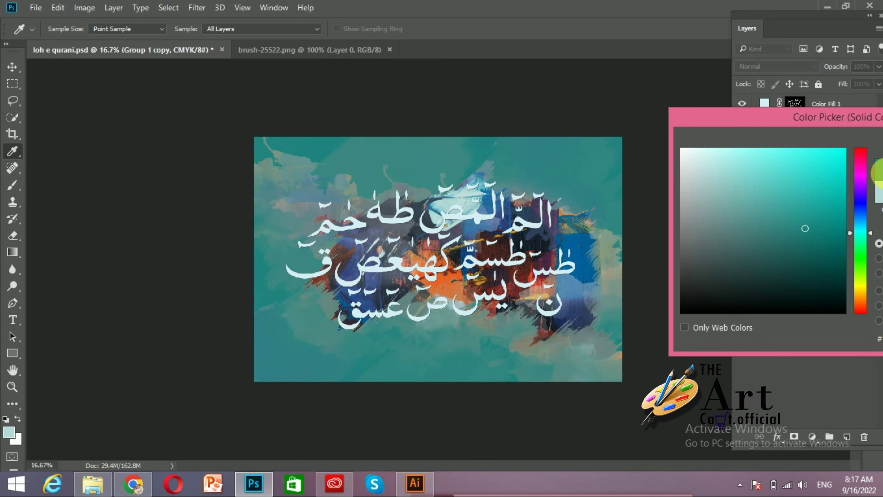
drag(873, 226, 871, 284)
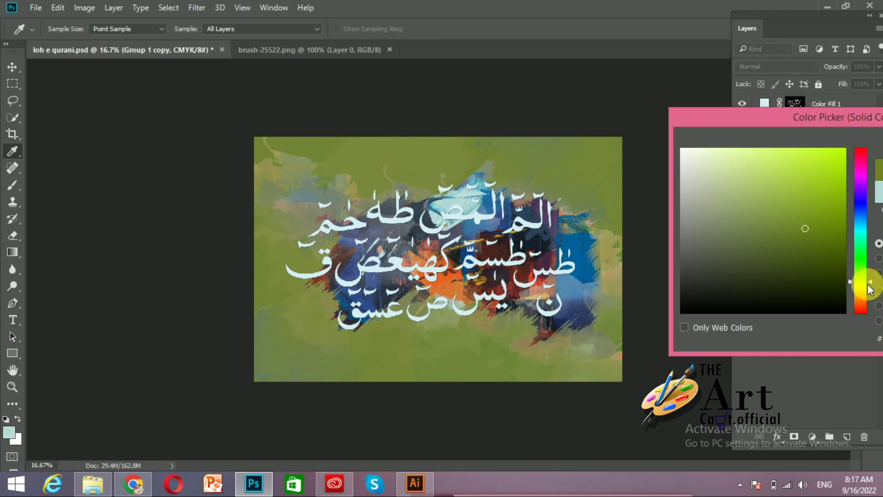
mouse_move(788, 231)
mouse_down()
mouse_move(751, 192)
mouse_move(729, 148)
mouse_move(700, 157)
mouse_move(697, 188)
mouse_move(703, 169)
mouse_up()
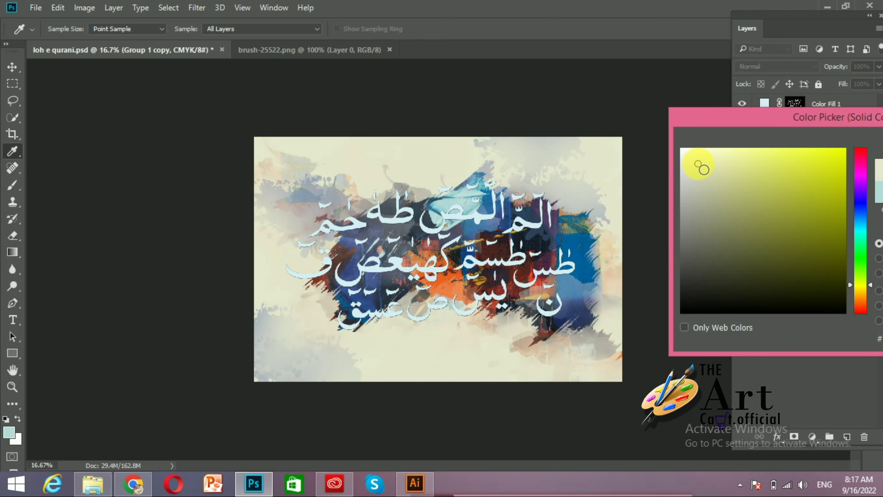
drag(702, 169, 734, 152)
- Sample colours from the painting and confirm a muted brownish red for Color Fill 2
click(457, 282)
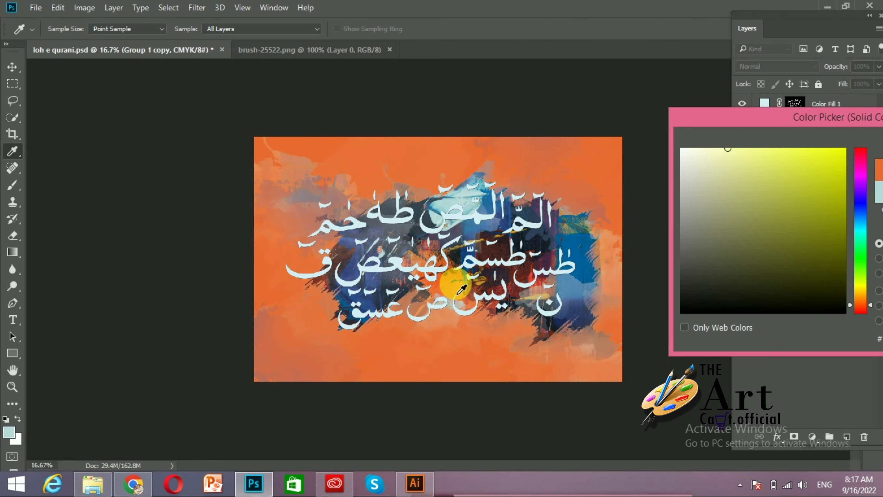
click(575, 312)
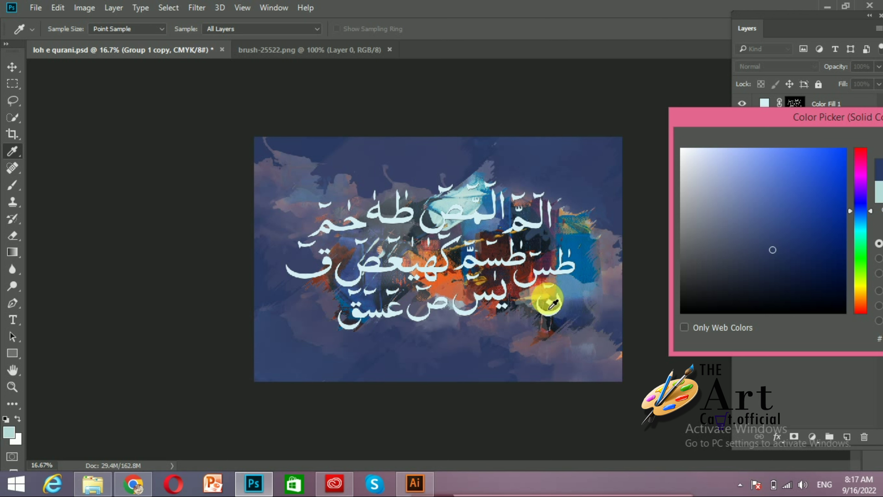
click(548, 305)
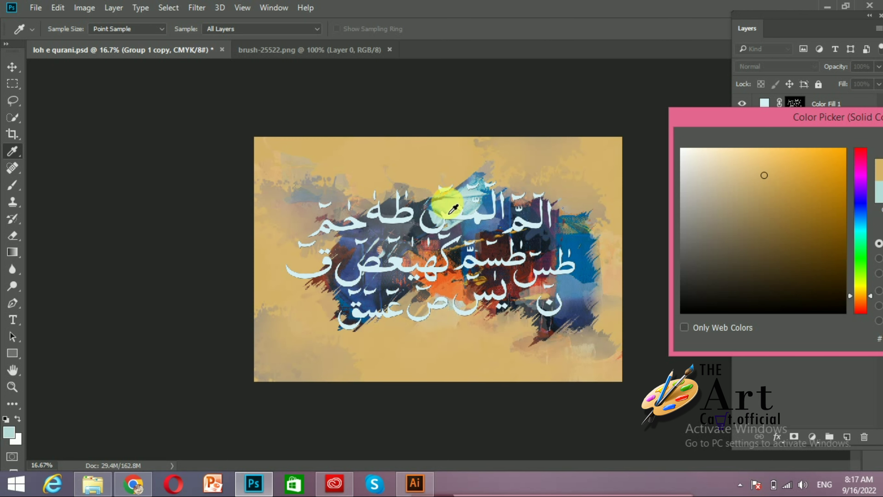
click(446, 202)
click(344, 268)
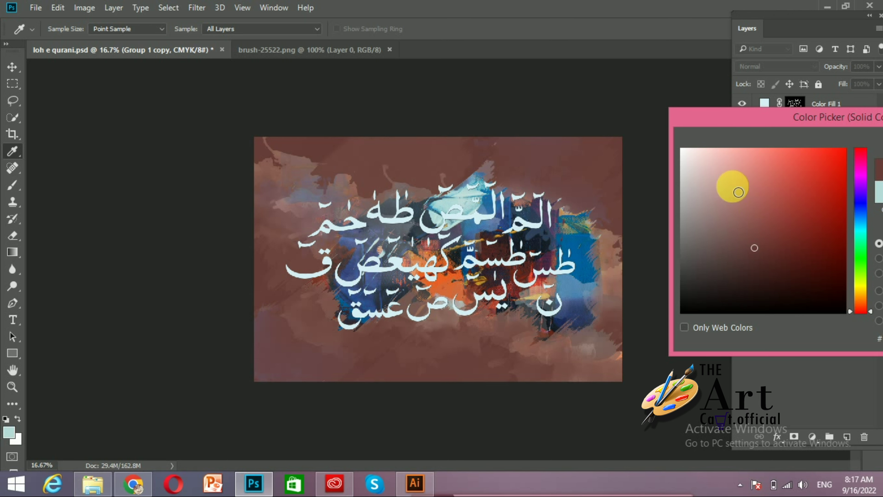
click(782, 145)
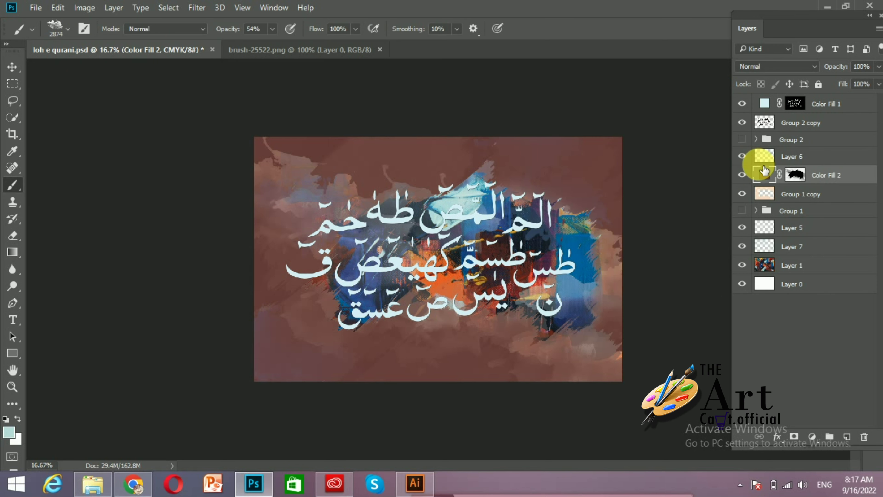
- Lower Color Fill 2's opacity to lighten the brown tint, comparing it hidden and shown
click(742, 194)
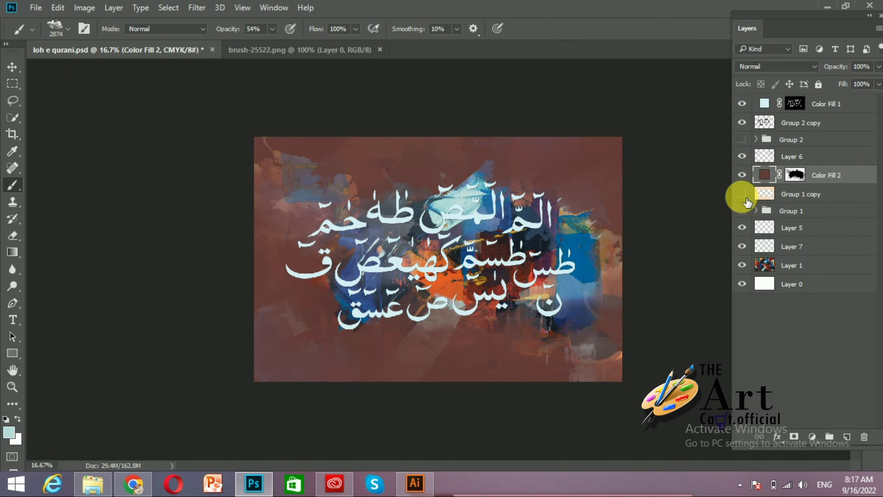
click(742, 194)
click(878, 66)
drag(854, 84, 819, 80)
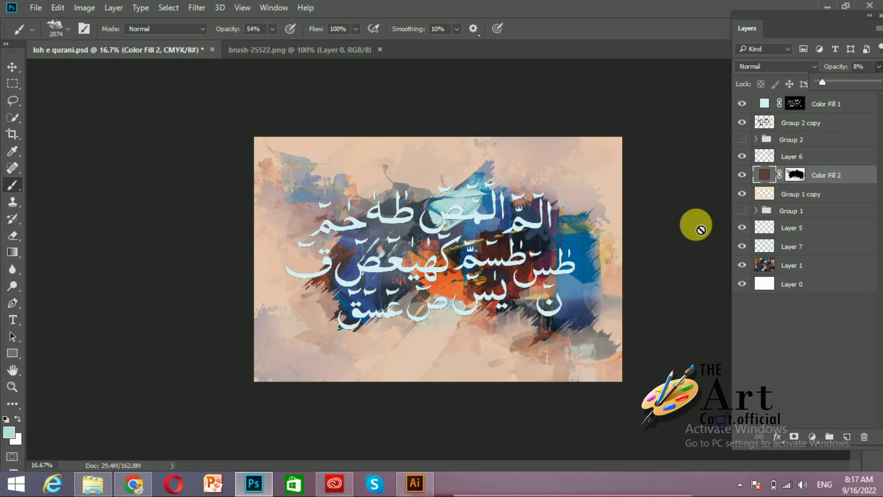
click(742, 175)
click(742, 175)
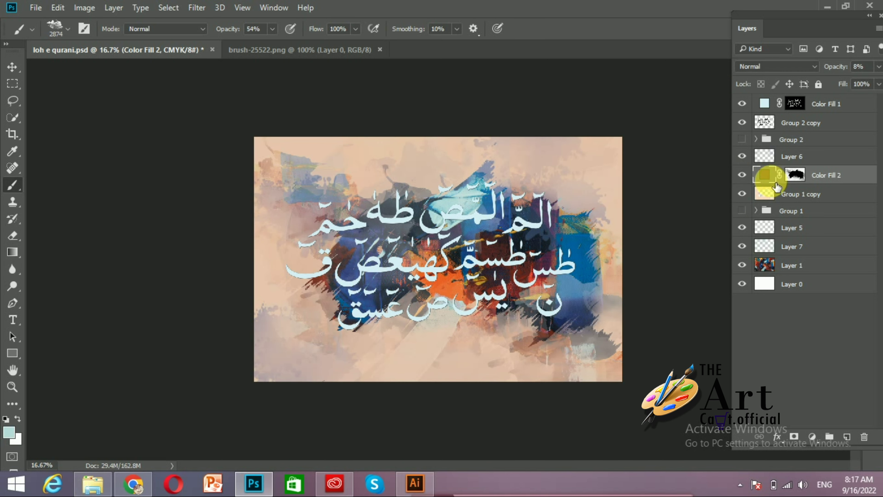
- Delete the Color Fill 2 layer and clear the canvas selection
click(878, 67)
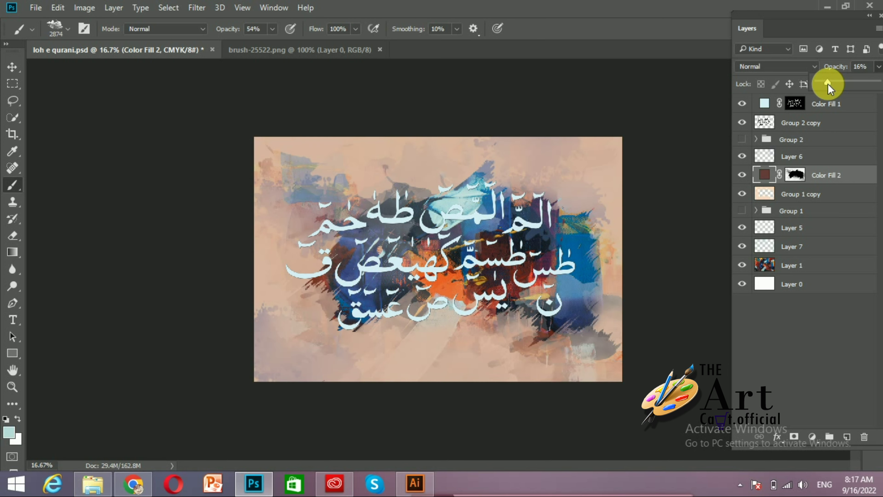
click(743, 176)
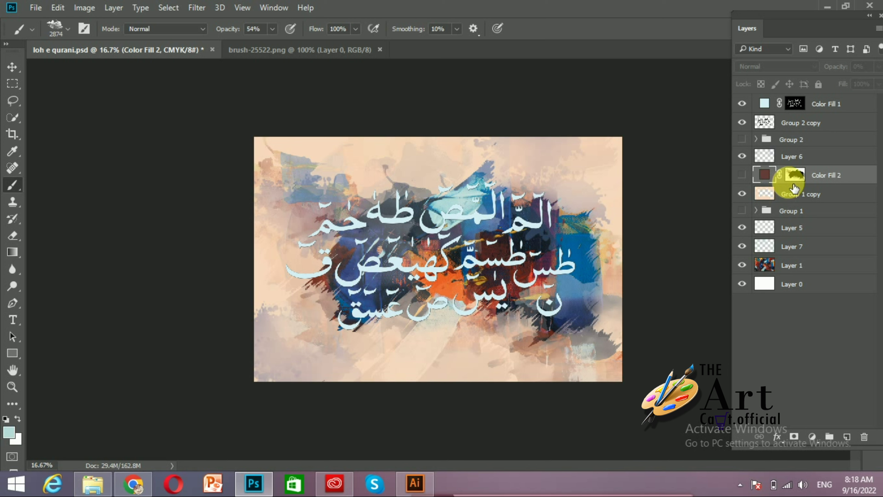
key(Delete)
ctrl+click(764, 175)
key(ctrl+d)
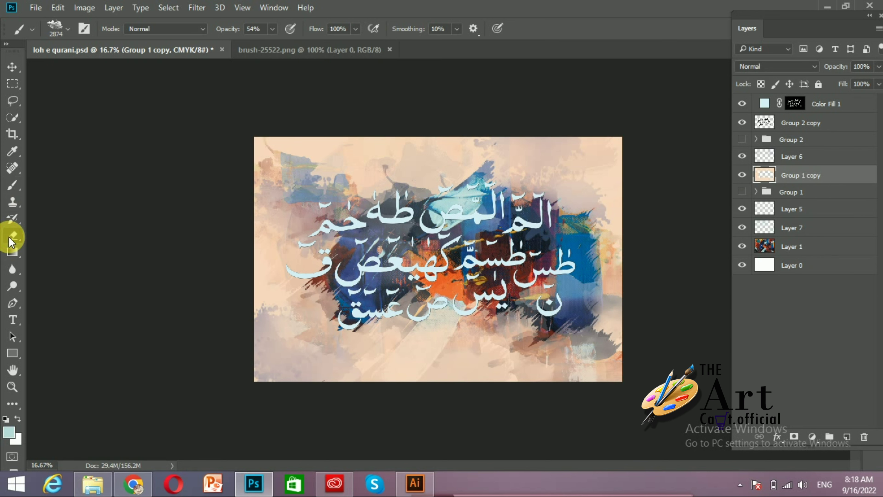
- Compare layer visibility, then add a new empty Layer 8 above Group 1 copy
click(12, 236)
click(13, 185)
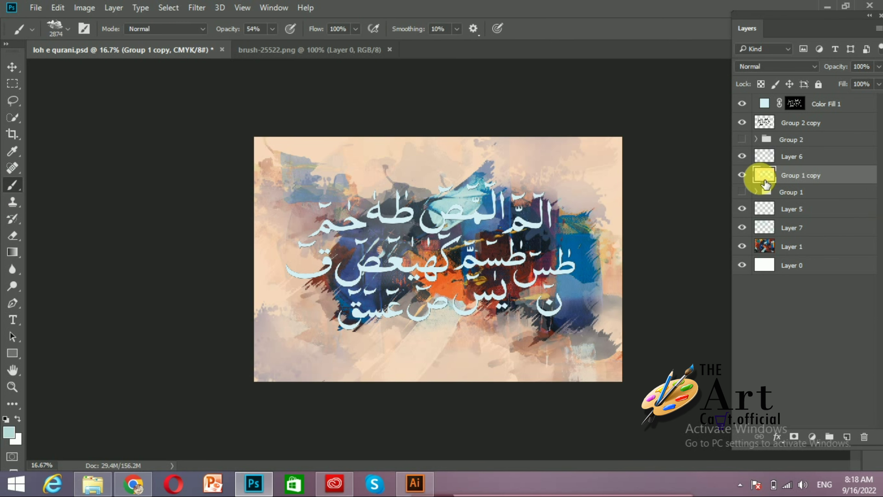
click(741, 175)
click(742, 192)
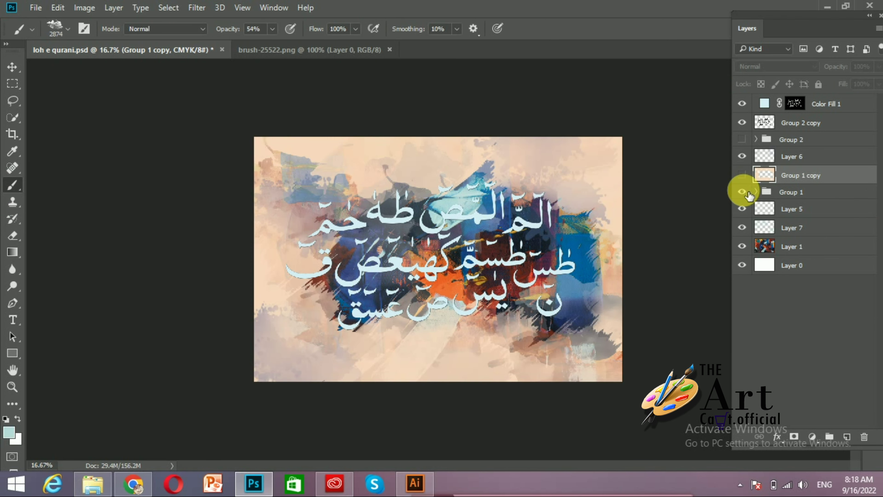
click(744, 197)
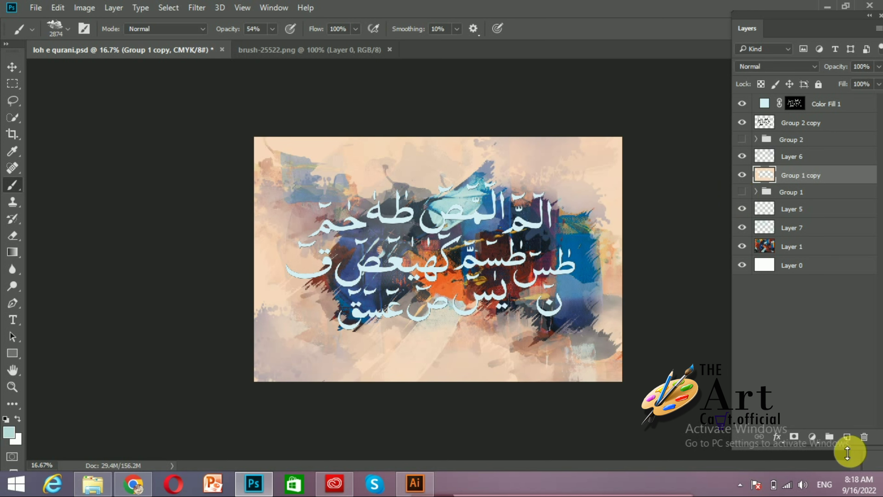
click(851, 437)
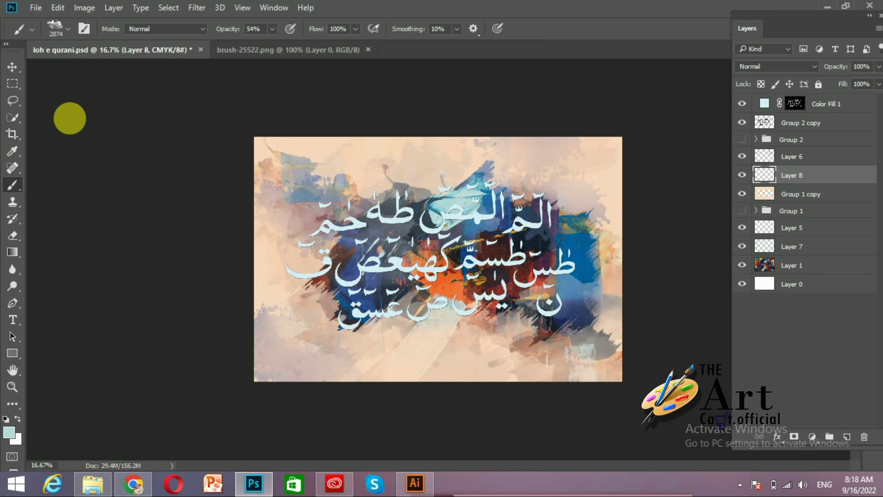
- Choose the brush3 stroke preset from the Brush Preset picker
click(68, 29)
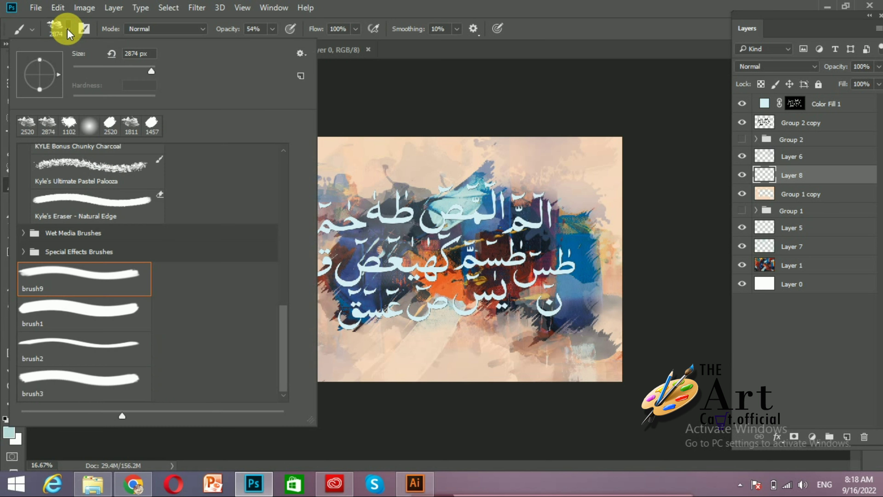
click(61, 308)
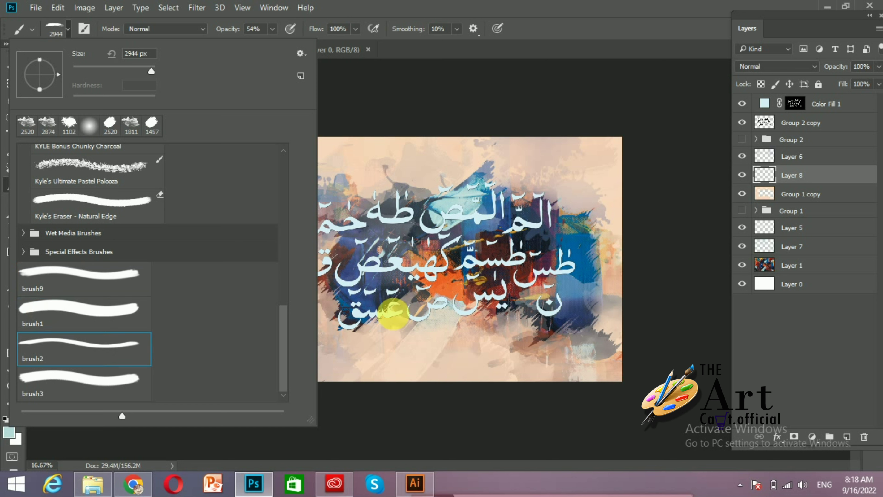
click(115, 384)
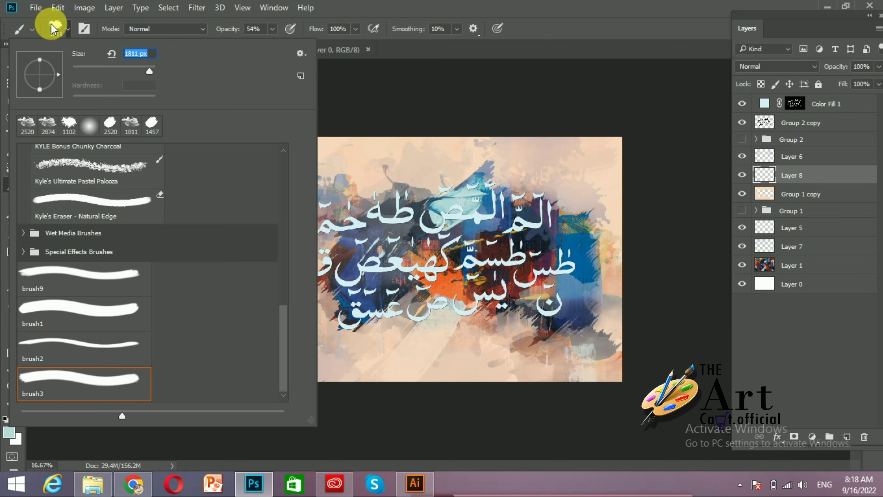
click(68, 28)
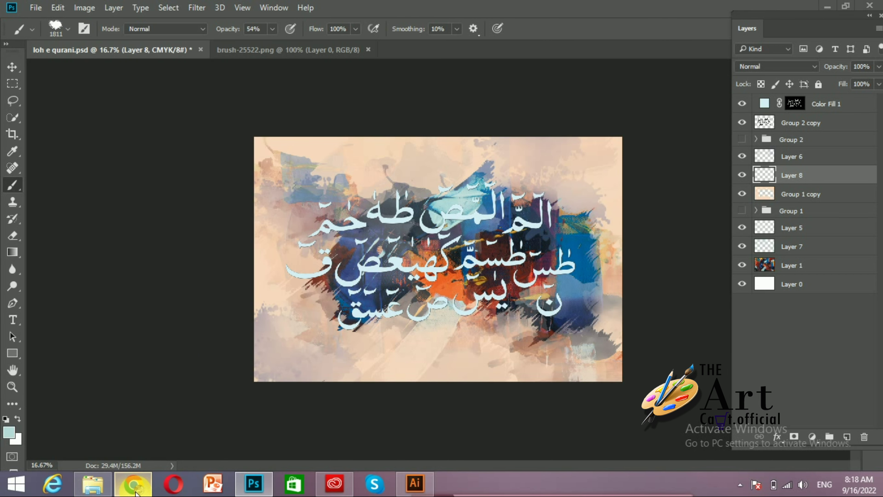
- In Chrome, change the image search from 'brush in png' to 'splash in png'
click(136, 484)
click(362, 10)
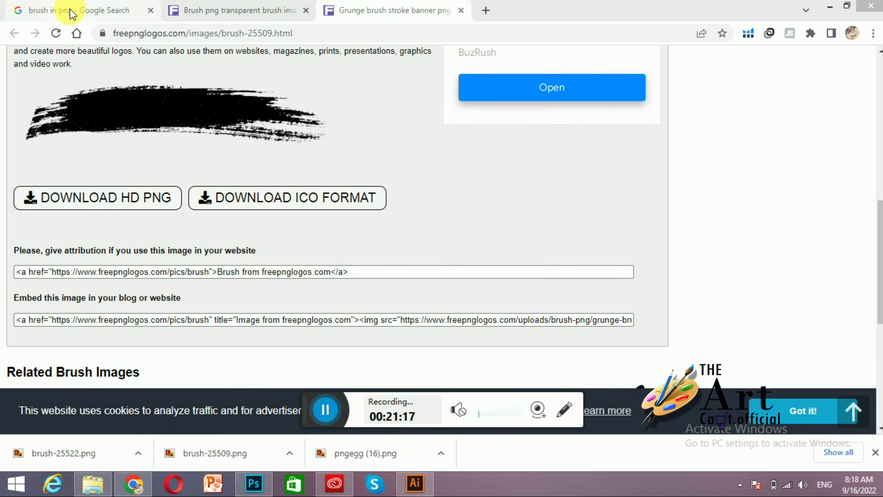
click(69, 9)
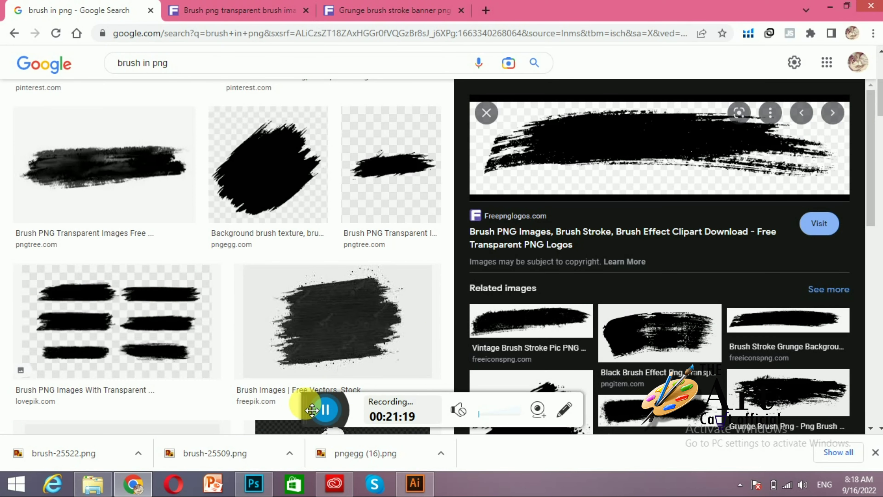
drag(311, 410, 397, 494)
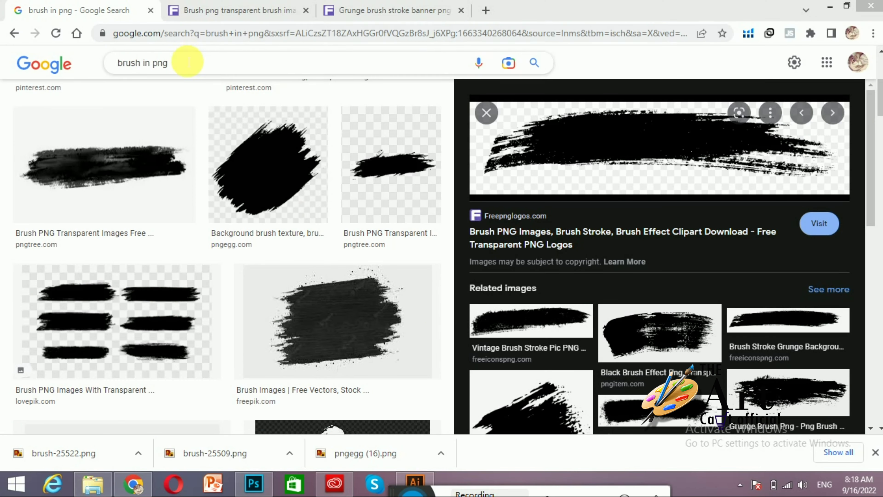
double_click(146, 69)
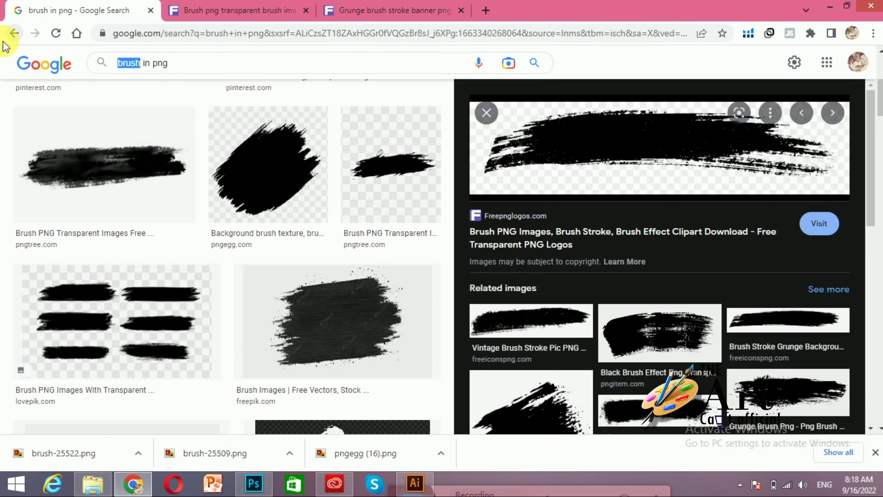
text(sp)
key(BackSpace)
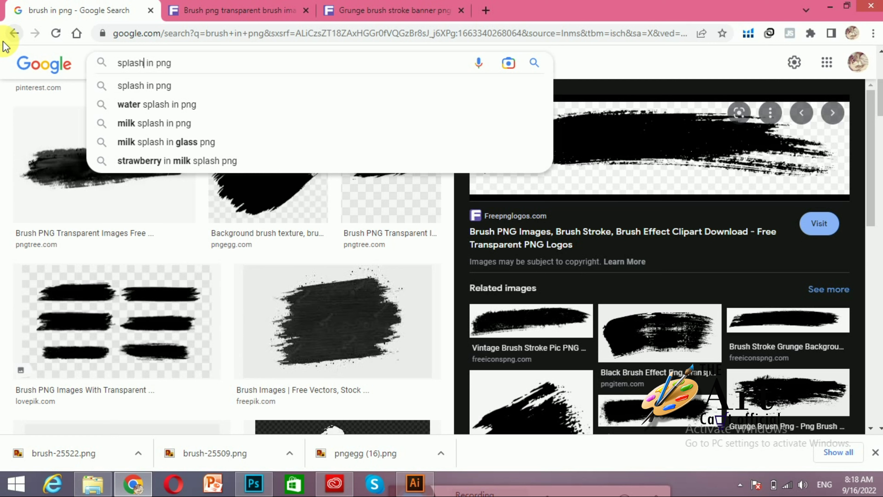
key(Return)
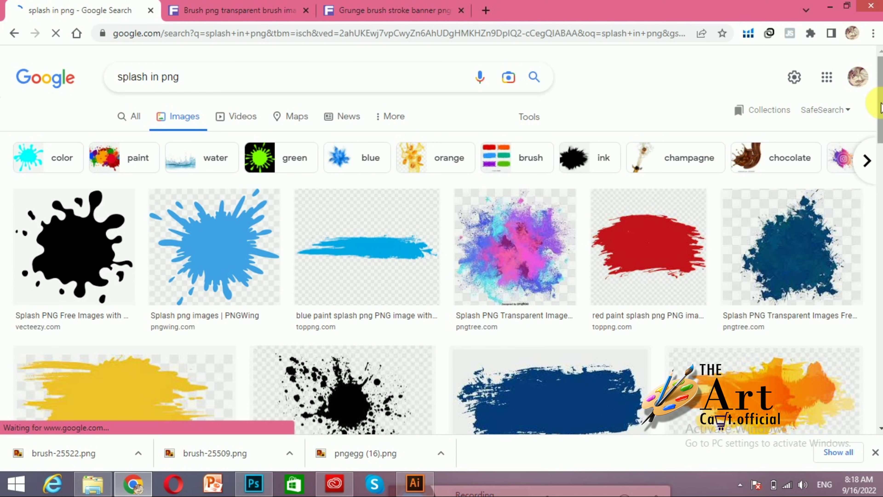
- Open the Transparent Ink Splash Png result's source page in a new tab
drag(881, 106, 878, 132)
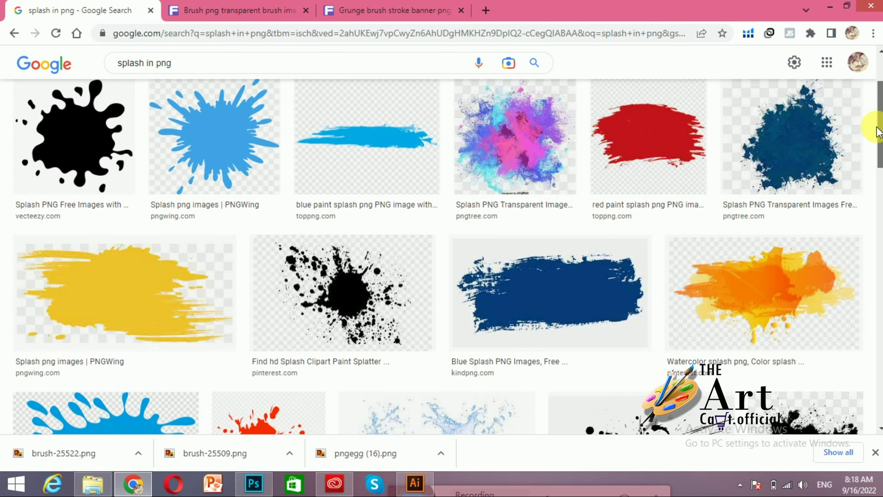
drag(877, 132, 878, 189)
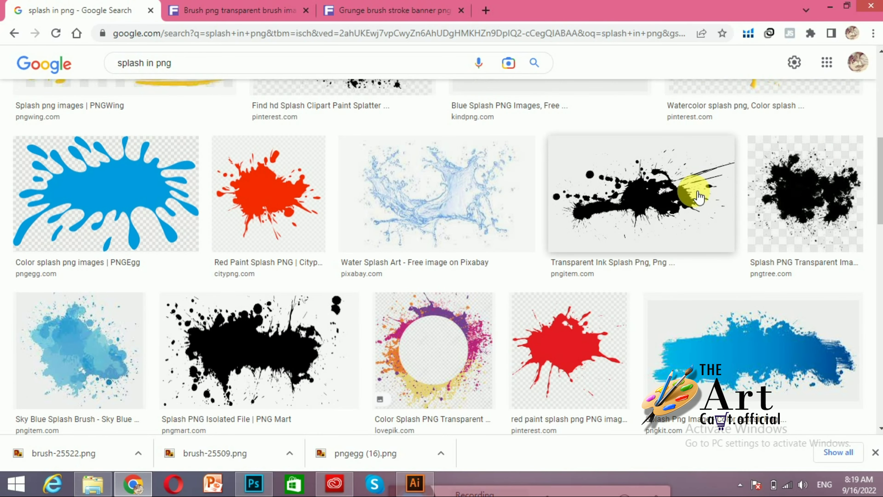
click(619, 190)
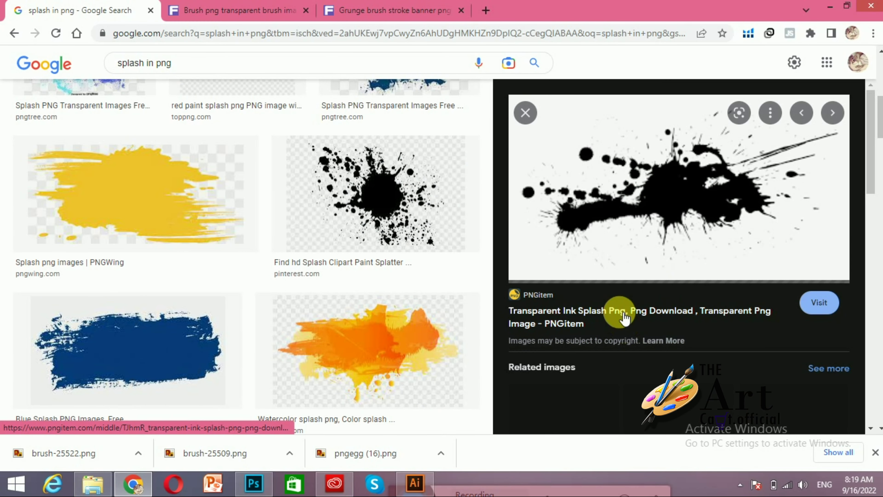
right_click(624, 318)
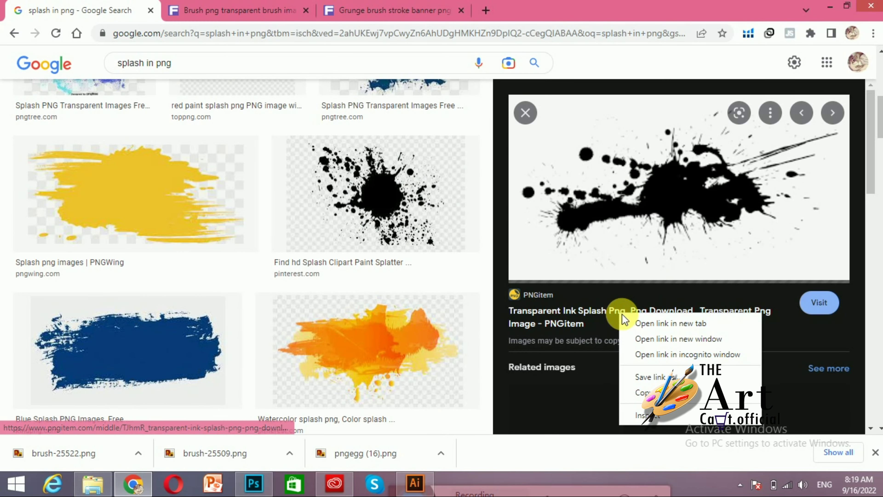
click(642, 323)
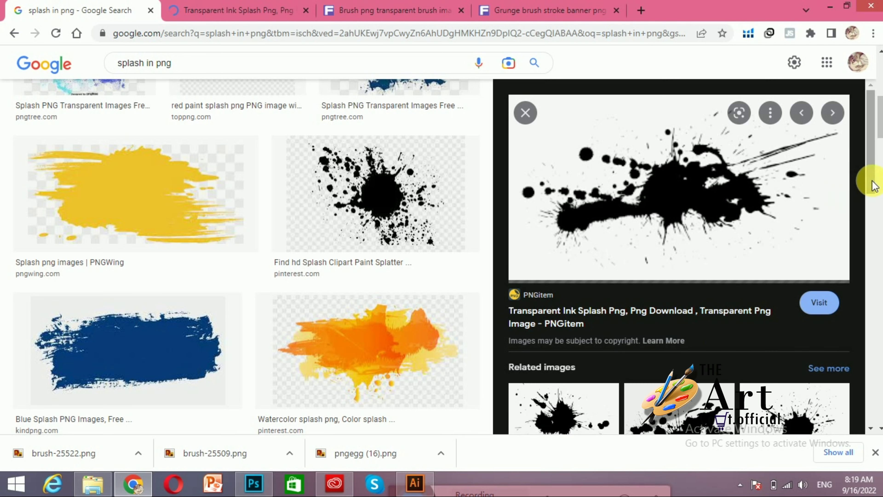
scroll(872, 203, down, 5)
scroll(857, 261, down, 3)
scroll(848, 280, down, 3)
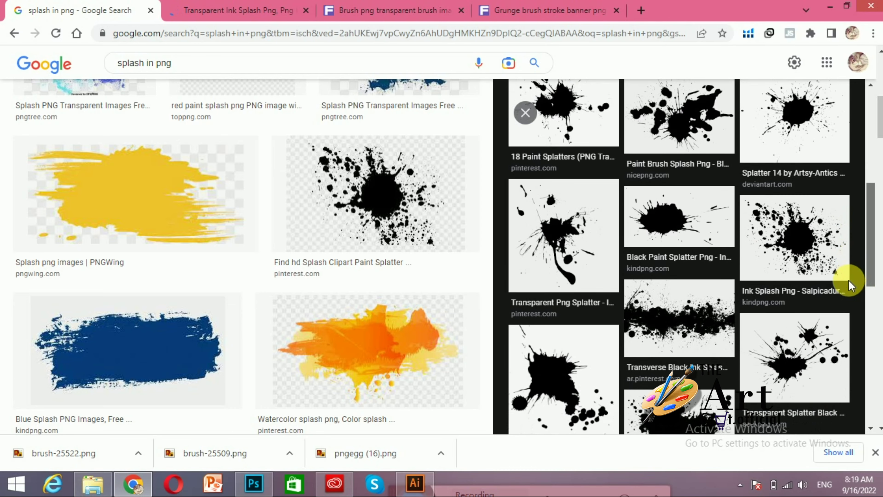
scroll(847, 281, down, 2)
scroll(847, 293, down, 3)
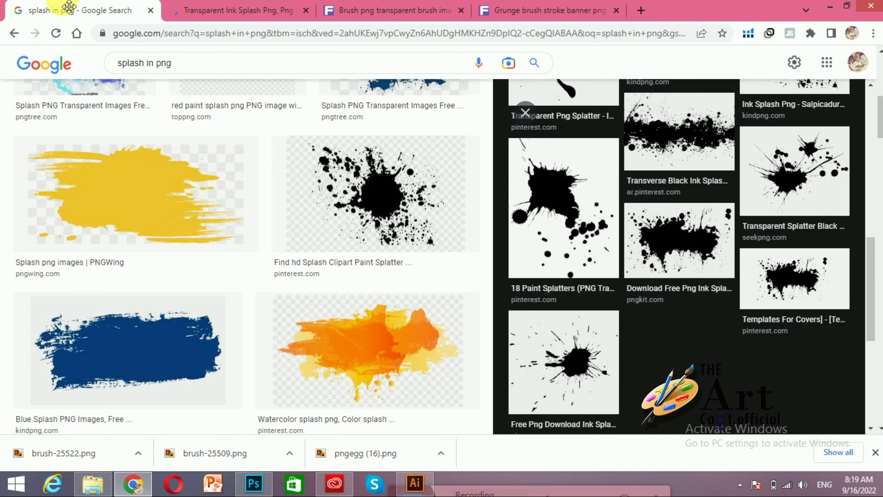
click(195, 10)
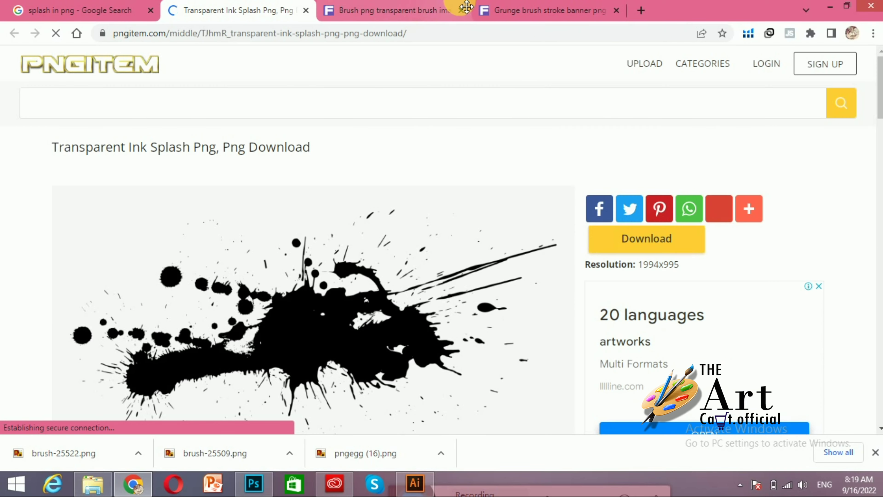
- Close the old brush tabs and download the transparent ink splash PNG from pngitem
click(463, 11)
click(461, 11)
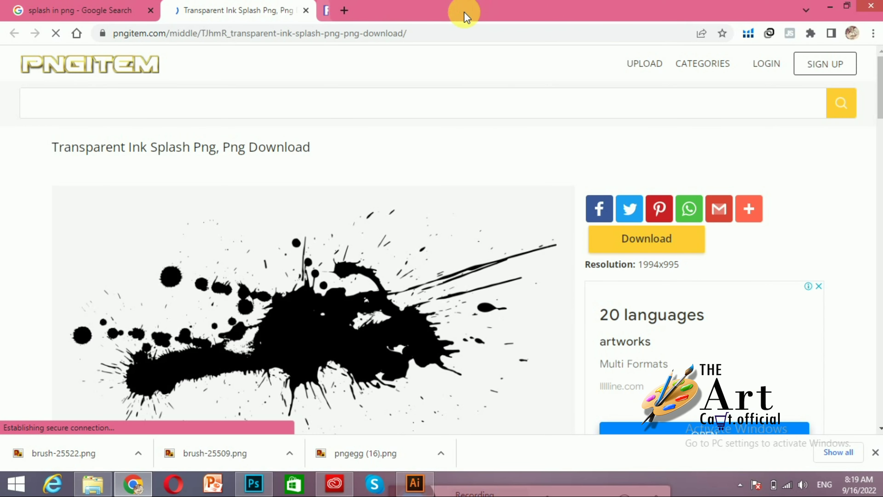
click(629, 240)
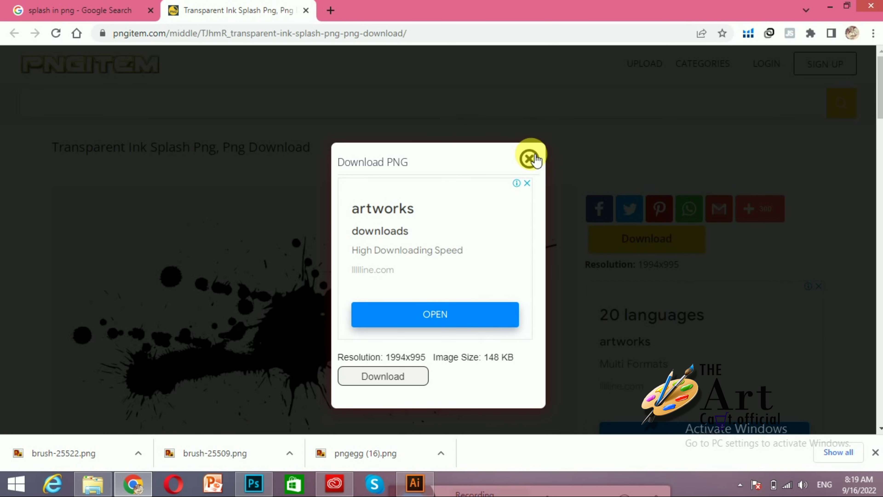
click(396, 376)
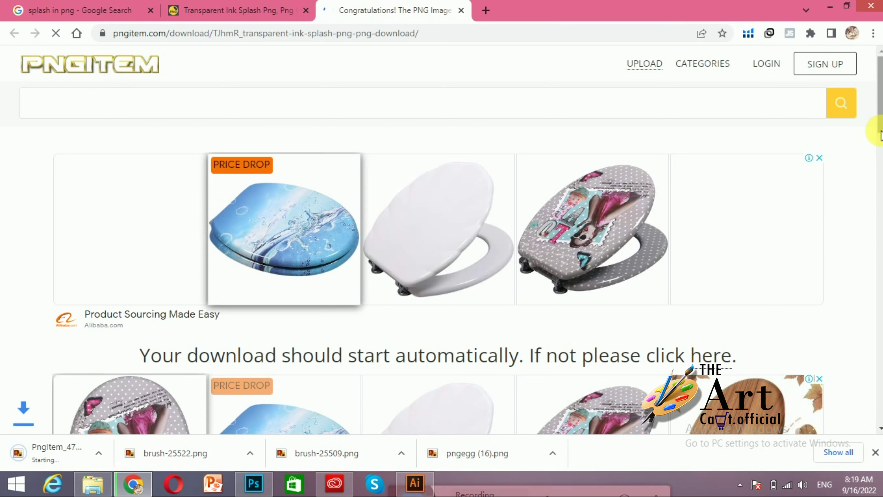
- Show the downloaded PngItem_47277.png in its Downloads folder
scroll(873, 182, down, 4)
scroll(869, 203, down, 1)
scroll(865, 223, down, 3)
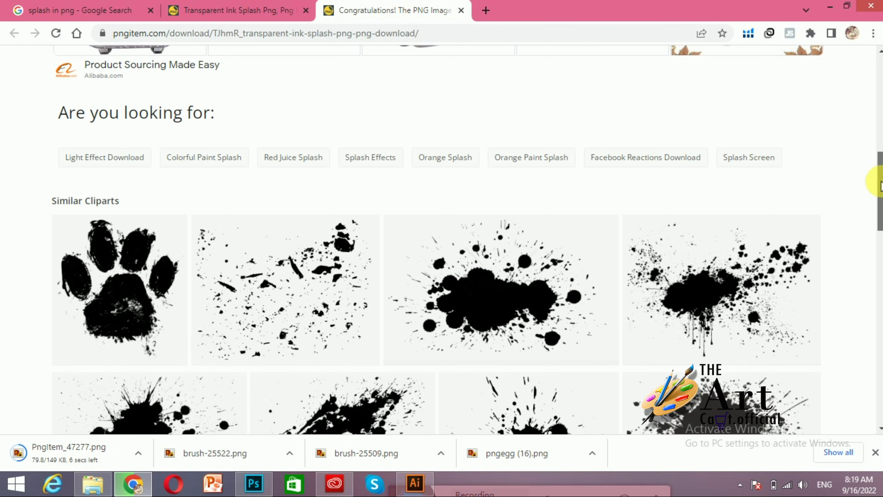
scroll(873, 194, down, 4)
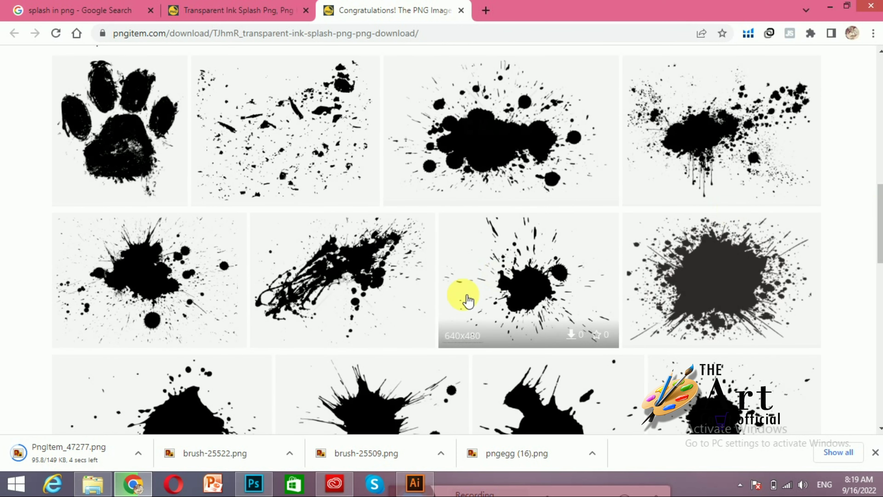
drag(880, 228, 867, 315)
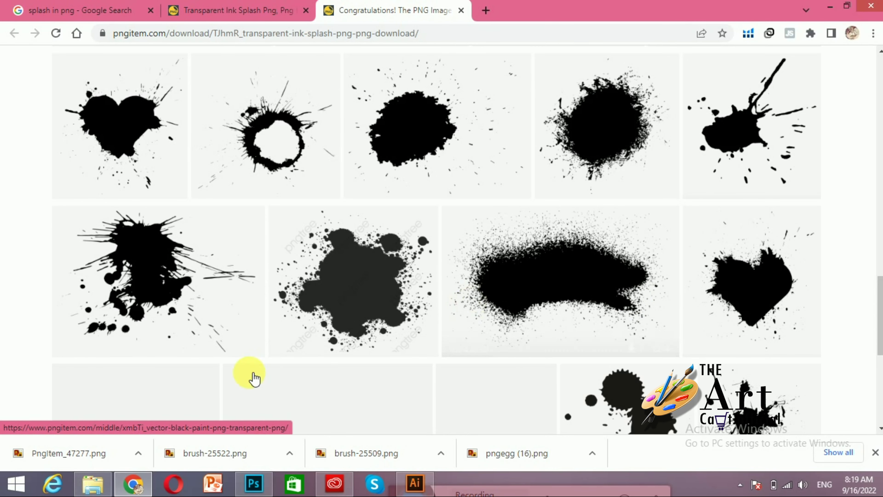
click(138, 453)
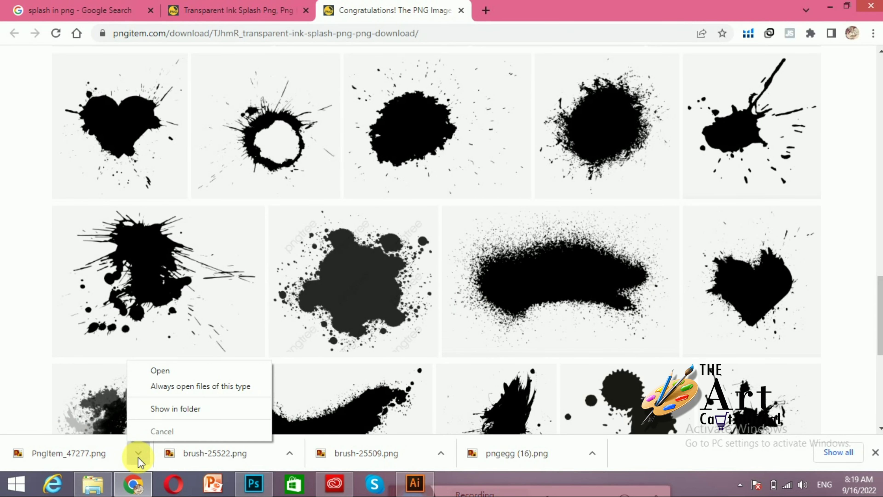
click(186, 416)
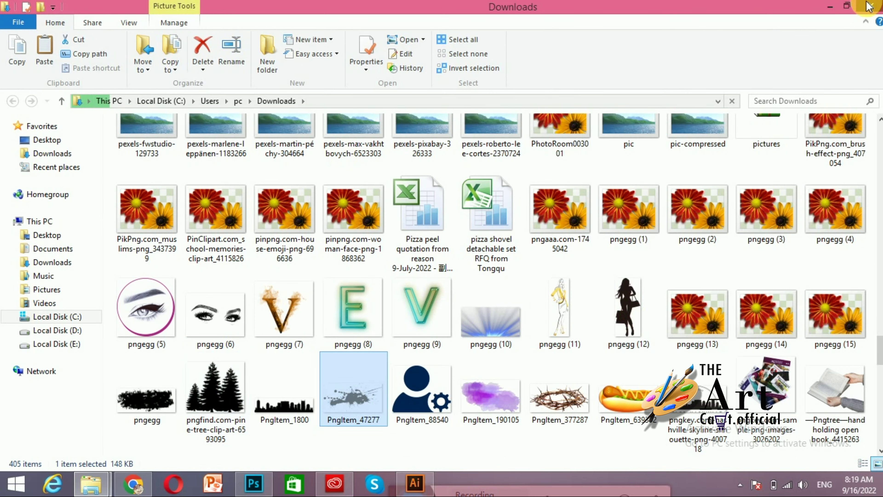
- Paste PngItem_47277.png into Client_maliha and drag it into Photoshop as a new document
key(alt+Tab)
click(118, 479)
click(575, 362)
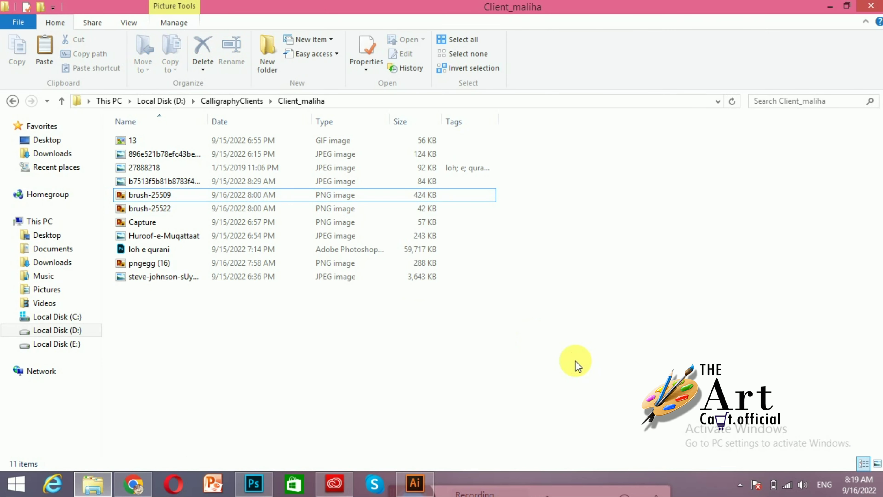
key(ctrl+v)
mouse_move(193, 277)
mouse_down()
mouse_move(302, 414)
mouse_move(495, 63)
mouse_up()
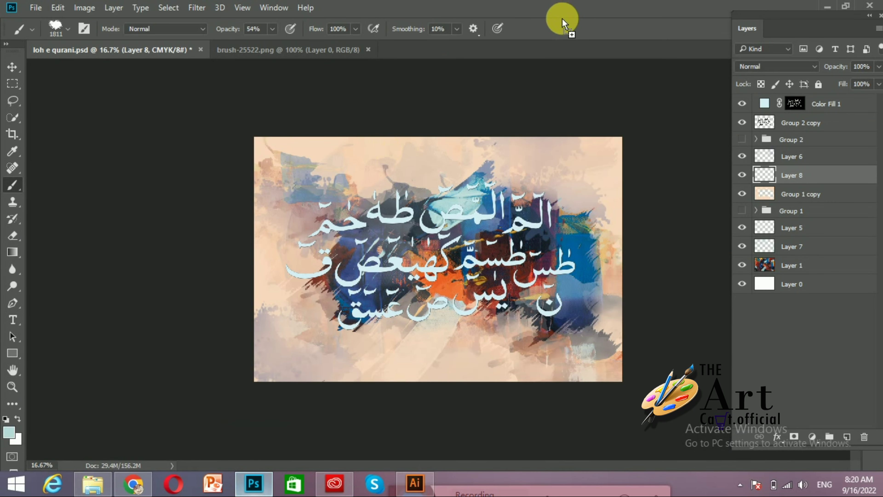
drag(494, 60, 493, 49)
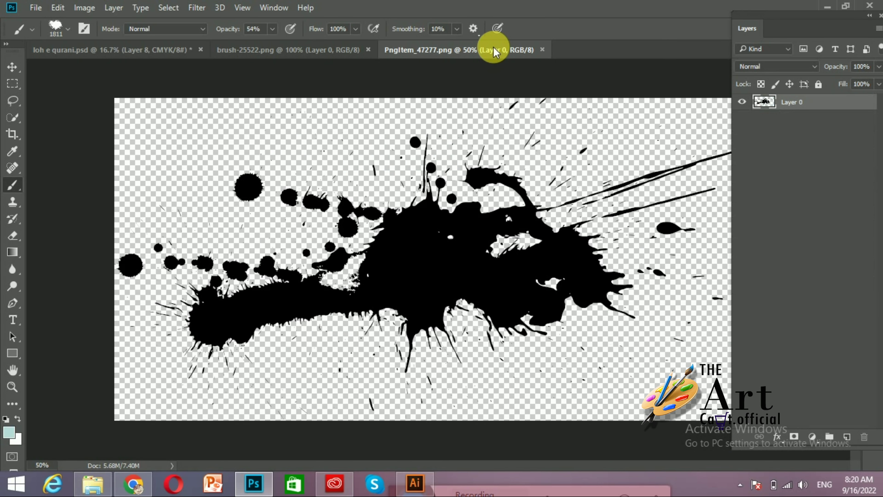
- Drag the splatter into the calligraphy artwork with the Move tool, then undo it
click(12, 66)
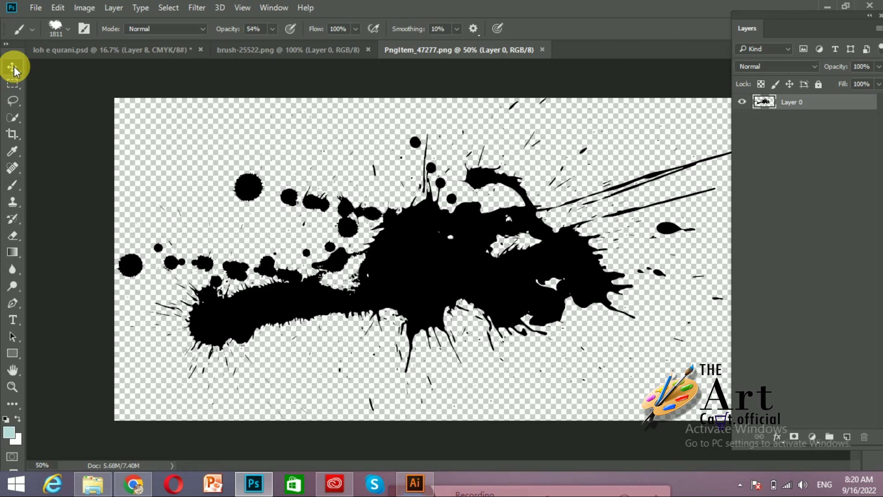
drag(404, 270, 338, 166)
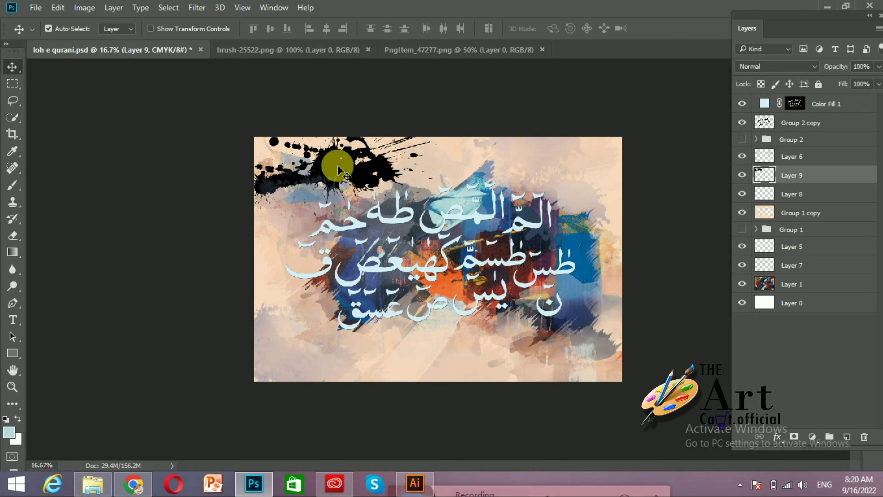
key(ctrl+z)
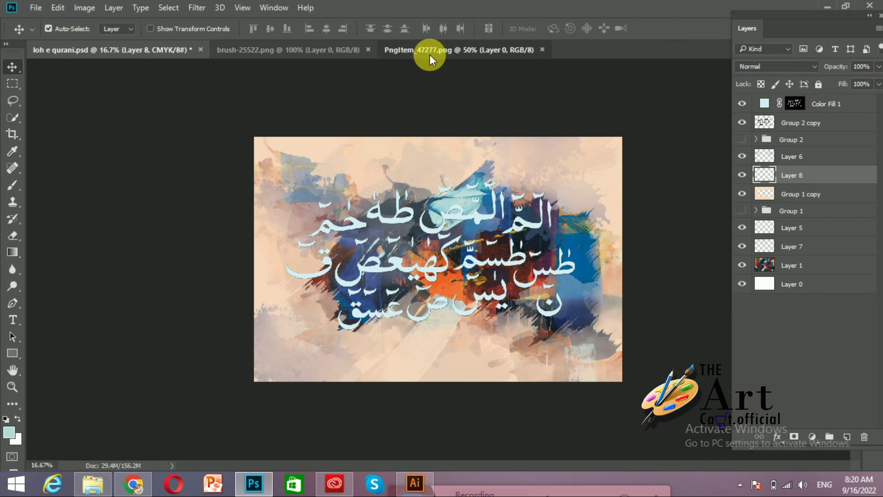
- Save the PngItem_47277 ink splash as a brush preset named 'brush5'
click(430, 50)
click(69, 13)
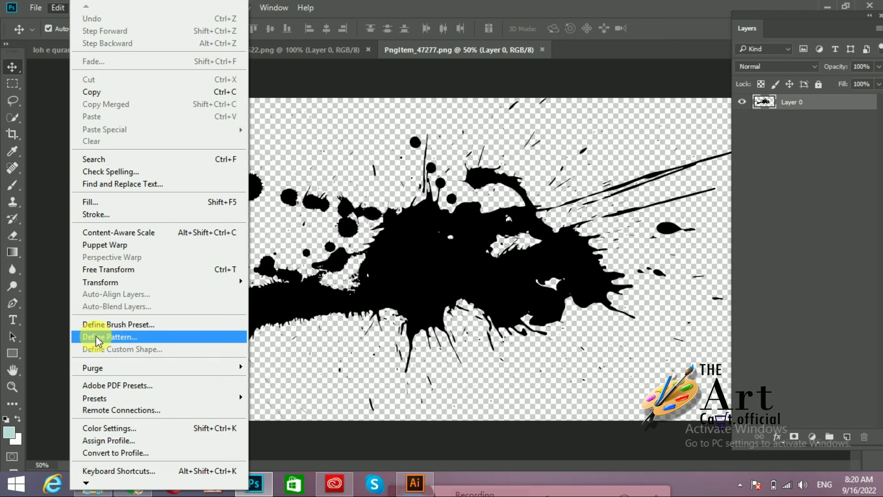
click(96, 325)
text(brush5)
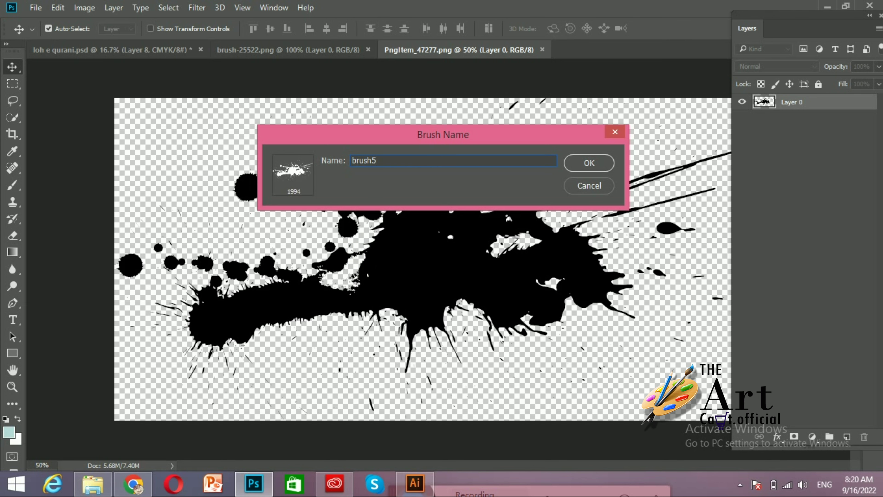
key(Return)
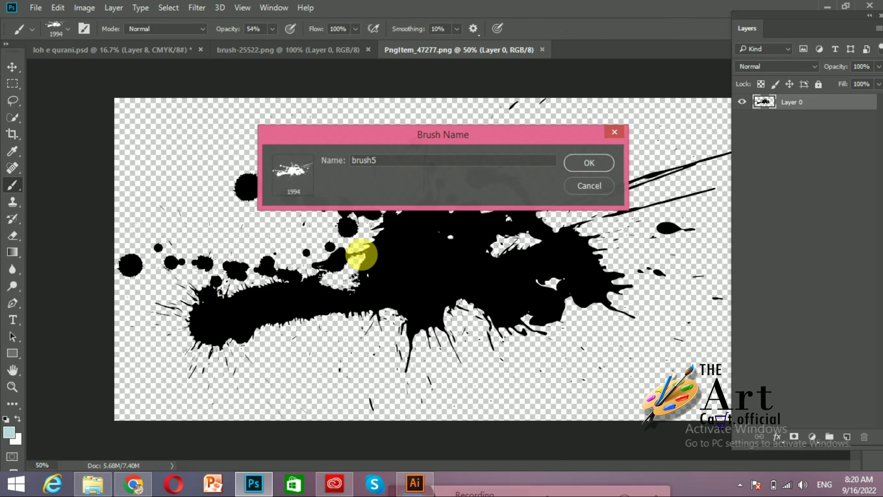
click(165, 53)
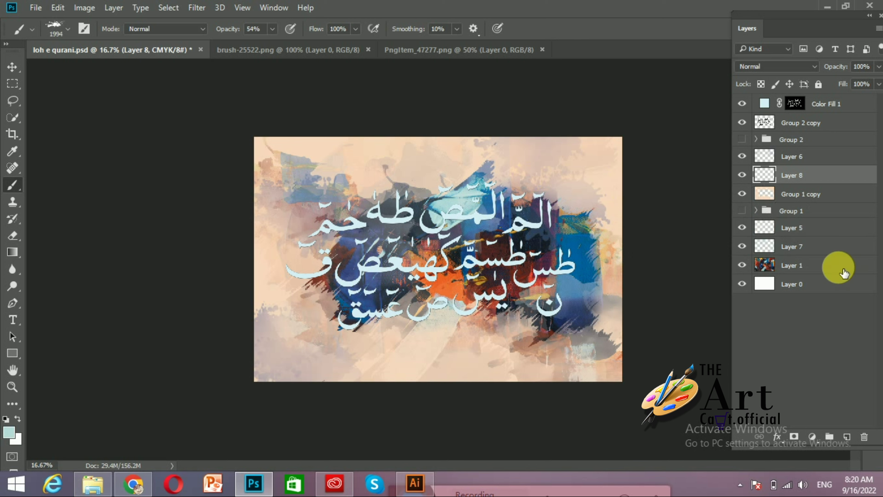
- Paint an orange splatter, colour sampled from the artwork, onto Layer 8
click(748, 182)
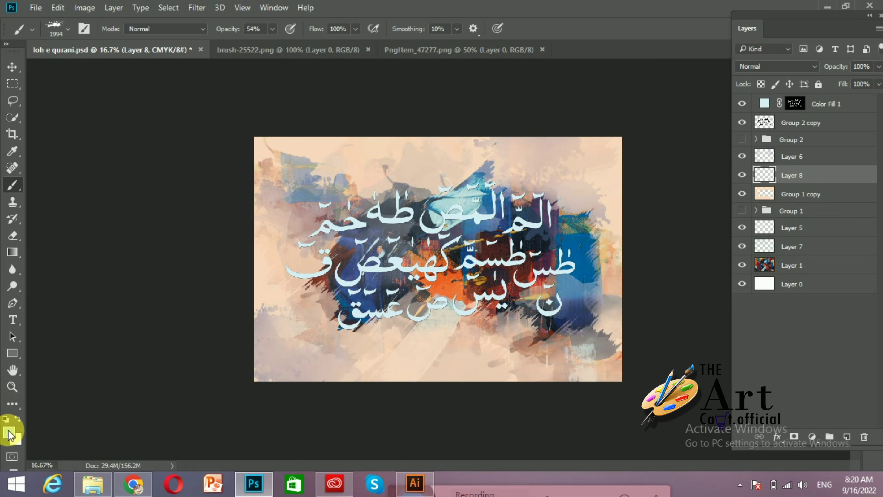
click(10, 432)
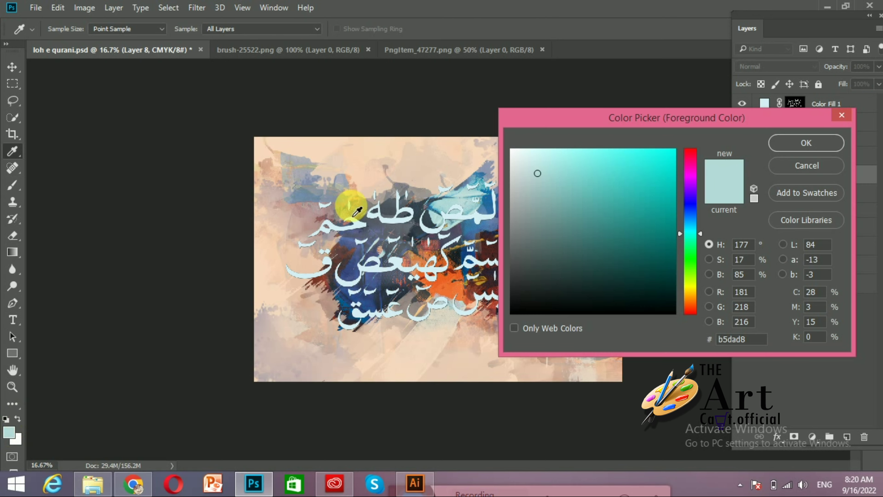
click(424, 275)
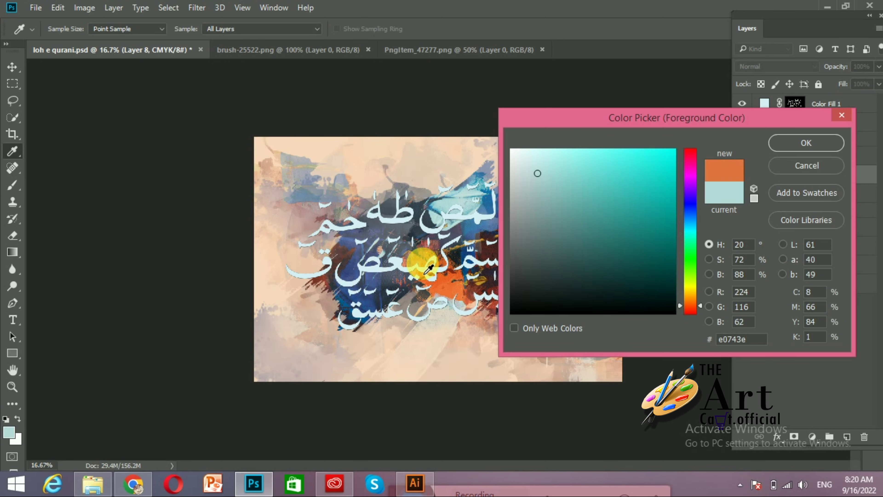
click(806, 143)
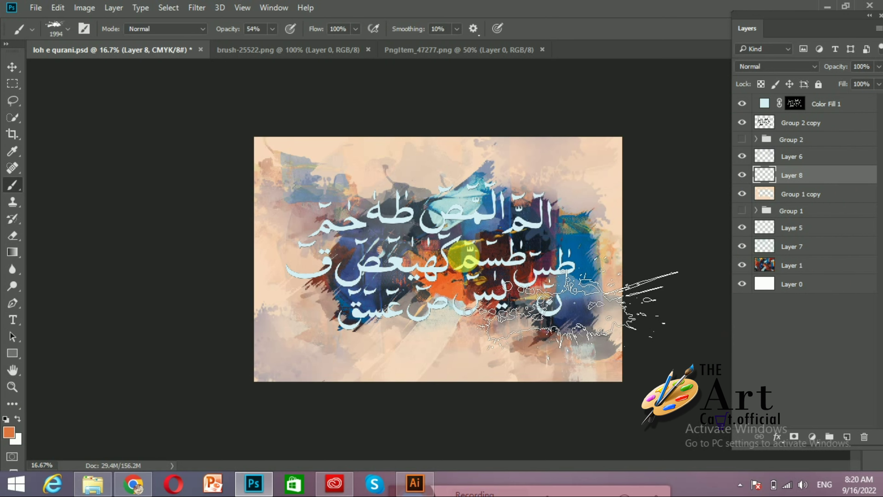
click(466, 257)
drag(465, 257, 513, 265)
- Rotate the orange splatter about 102° and place it along the canvas's left edge
key(ctrl+t)
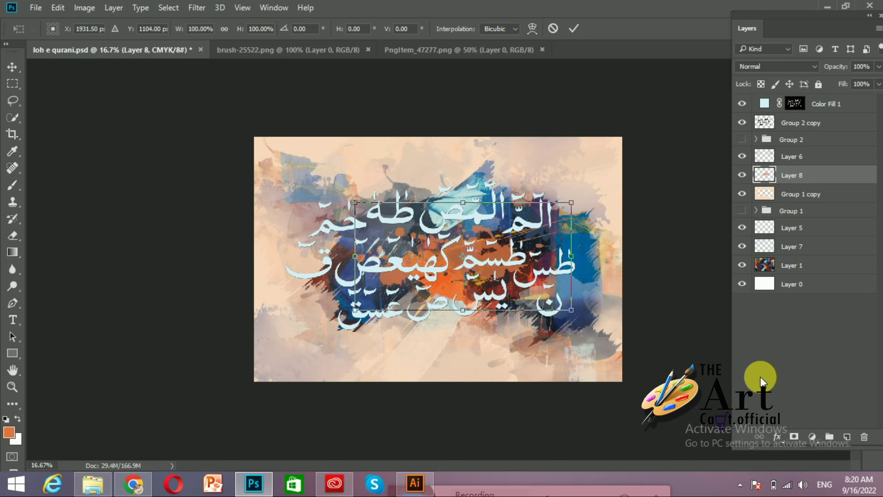
drag(648, 299, 490, 384)
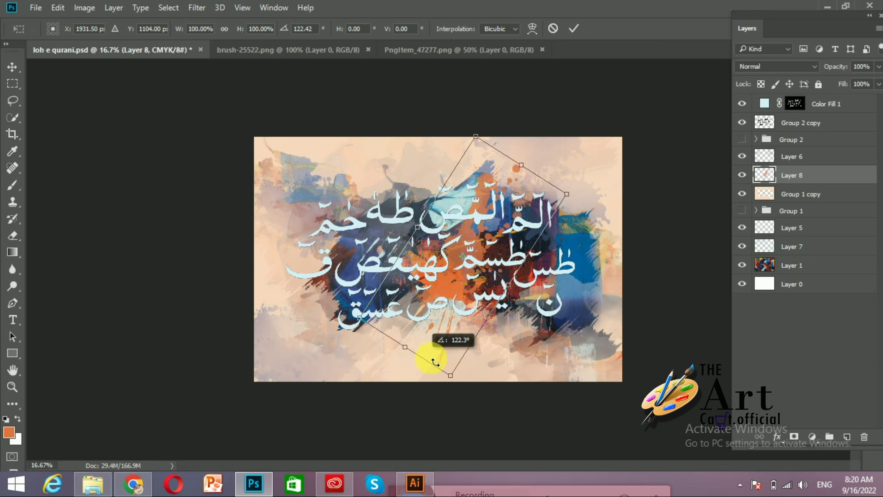
mouse_move(490, 384)
mouse_down()
mouse_move(467, 340)
mouse_move(284, 215)
mouse_move(273, 257)
mouse_up()
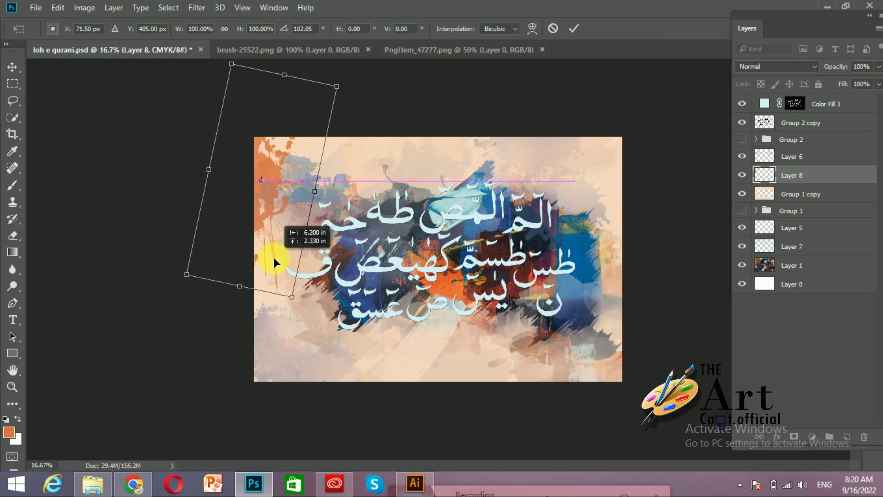
drag(273, 258, 274, 256)
key(Return)
key(b)
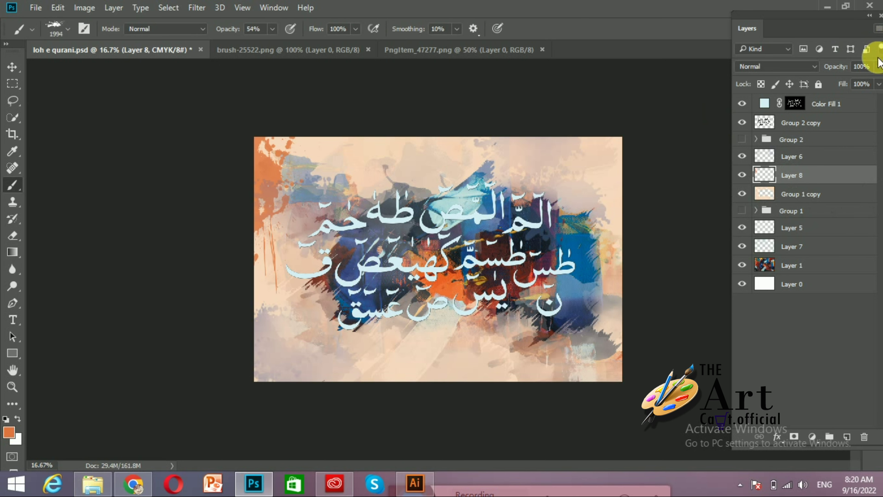
- Fade Layer 8 and move a duplicate of the splatter to the upper right
drag(874, 83, 843, 83)
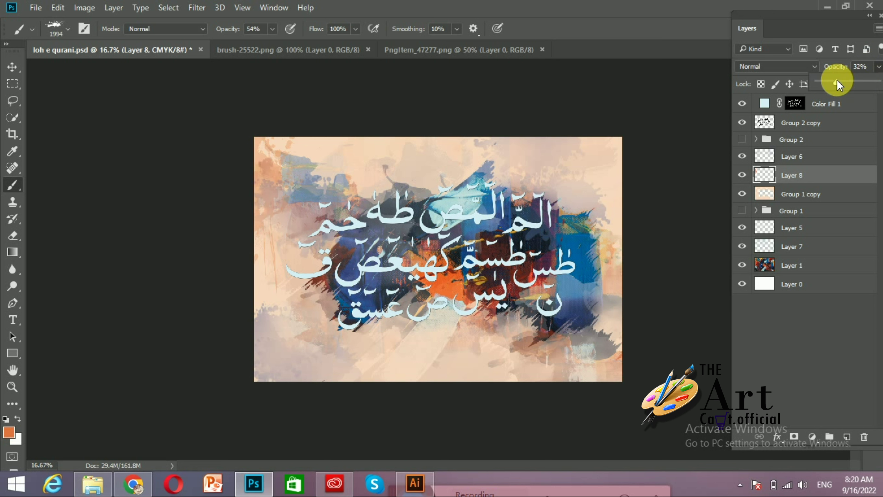
key(ctrl+j)
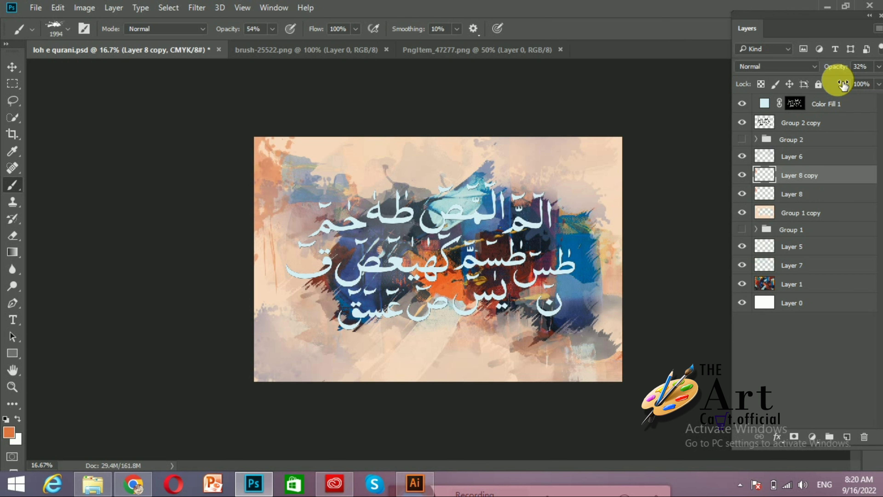
key(ctrl+t)
mouse_move(299, 234)
mouse_down()
mouse_move(588, 133)
mouse_move(618, 330)
mouse_up()
key(b)
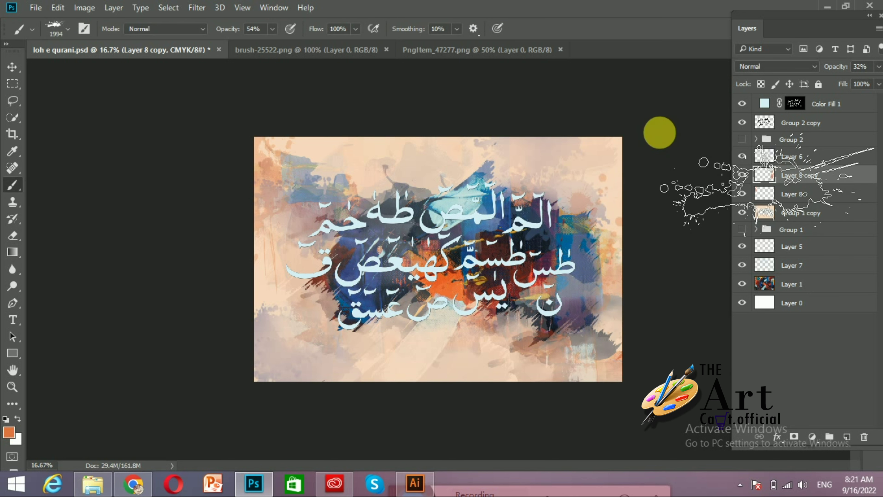
- Fill the copied splatter's shape with a dark reddish-brown Solid Color layer at 27% opacity
ctrl+click(768, 178)
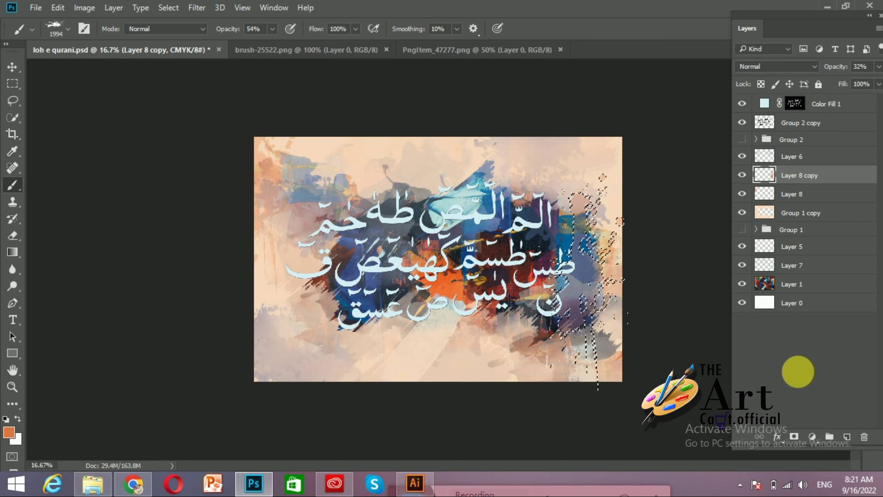
click(812, 436)
click(794, 152)
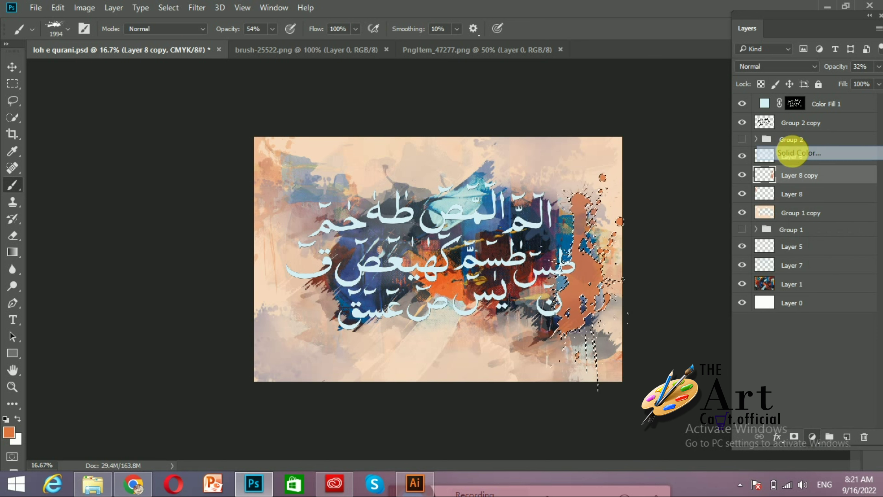
click(455, 195)
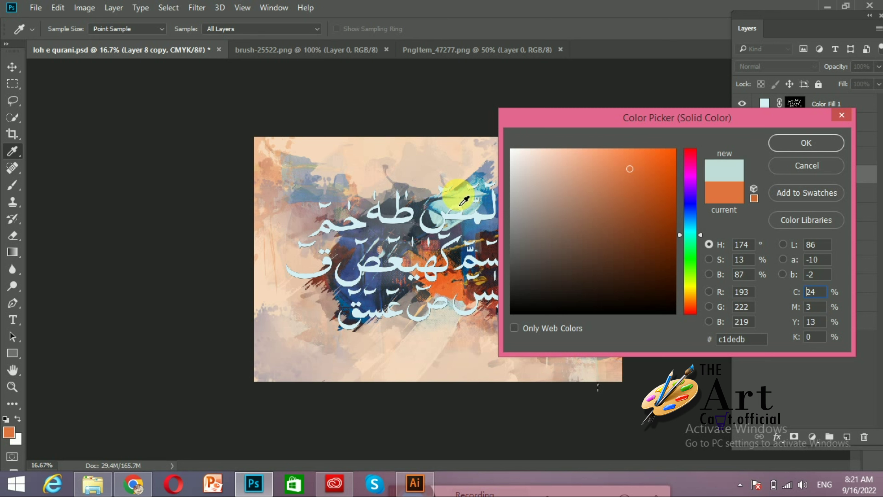
drag(587, 119, 876, 168)
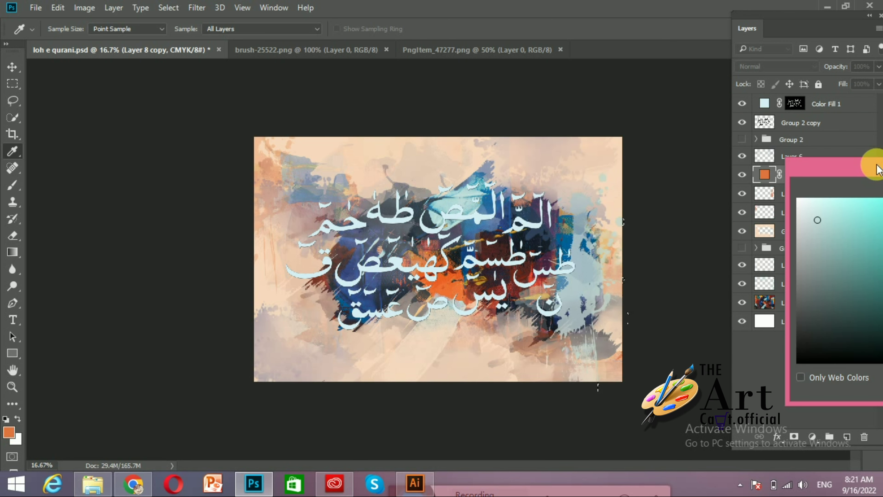
click(358, 256)
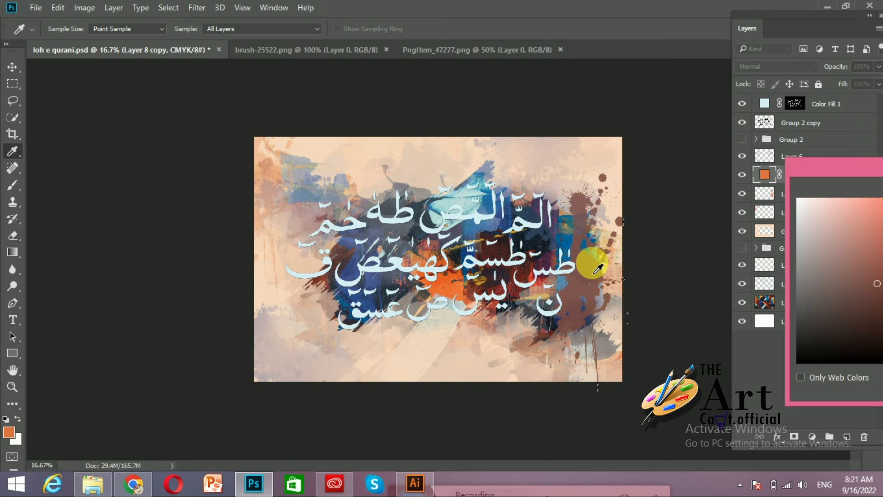
click(527, 280)
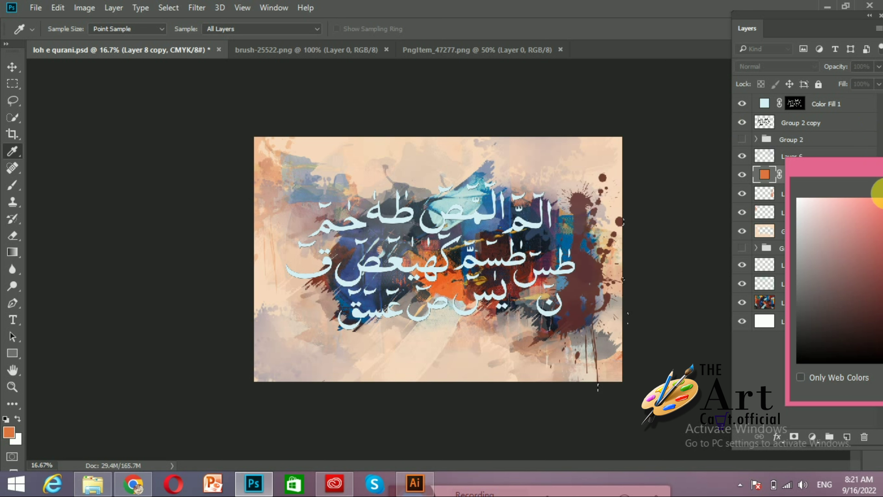
click(874, 193)
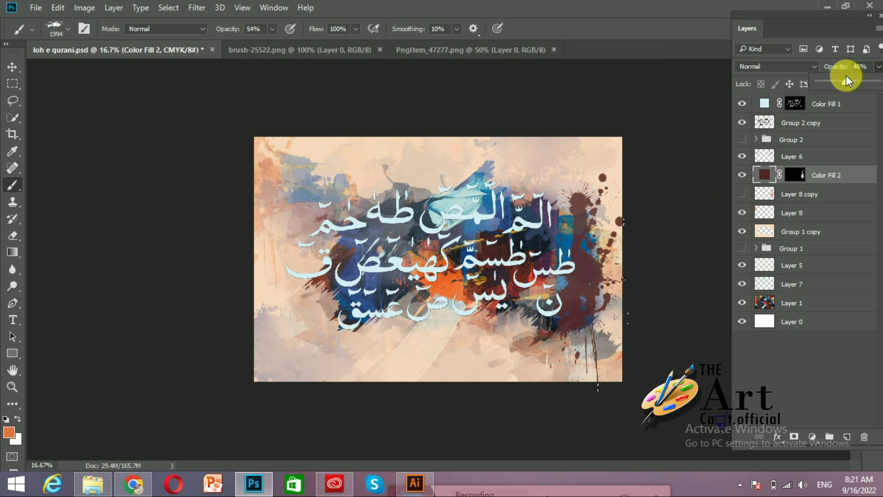
drag(845, 75, 832, 79)
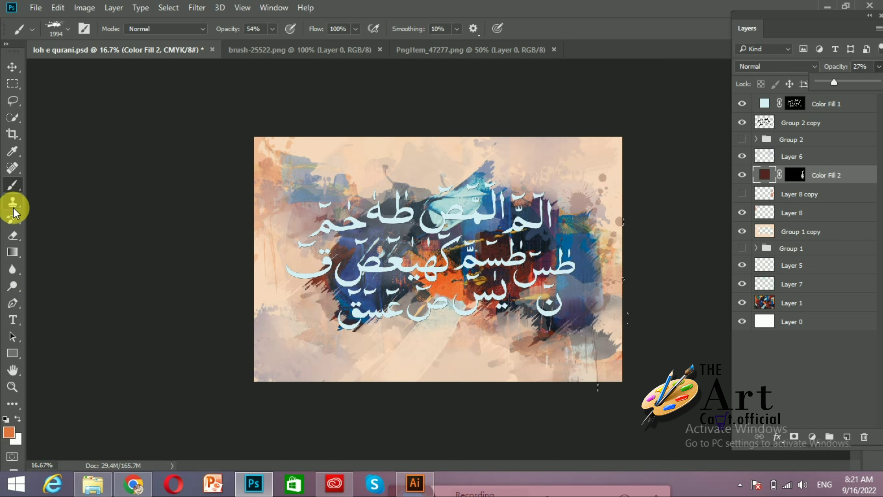
- Rasterize the brown splatter fill, erase part of it, and apply its layer mask
click(570, 204)
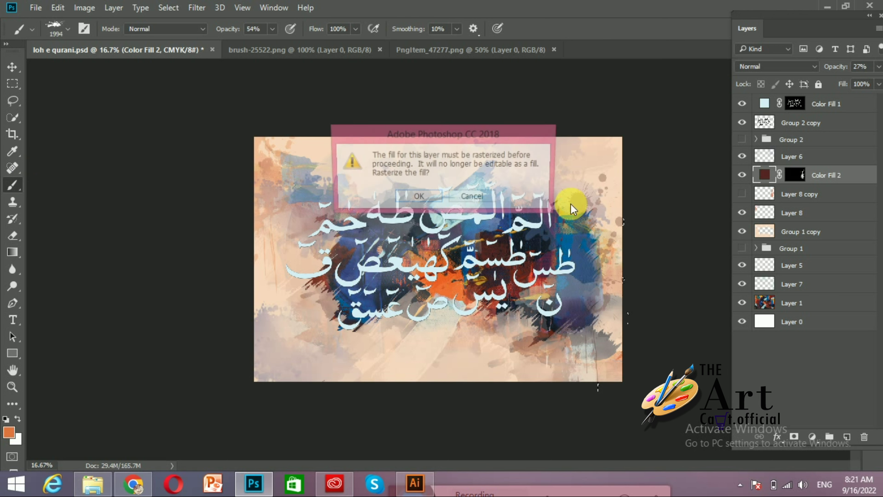
click(418, 197)
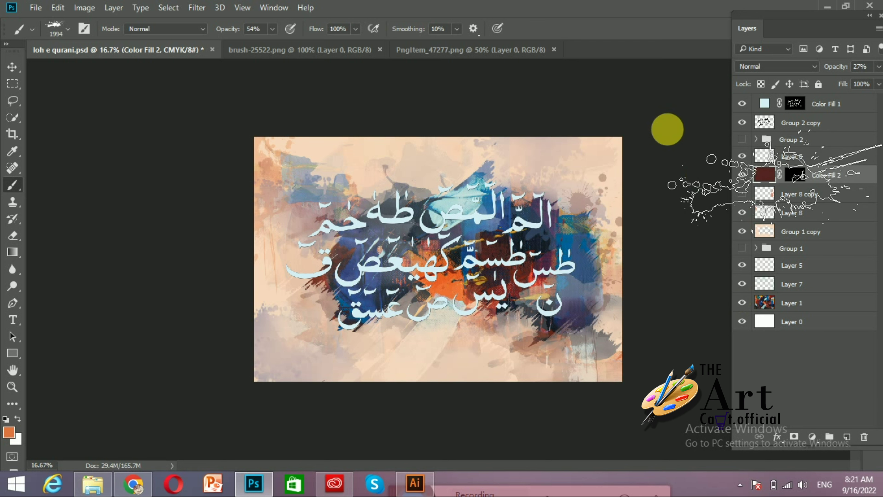
click(13, 236)
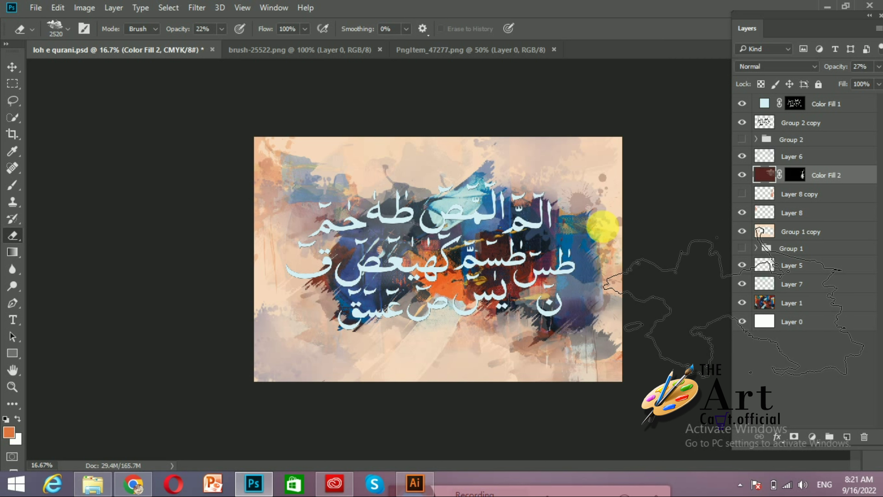
mouse_move(602, 227)
mouse_down()
mouse_move(577, 222)
mouse_move(605, 226)
mouse_up()
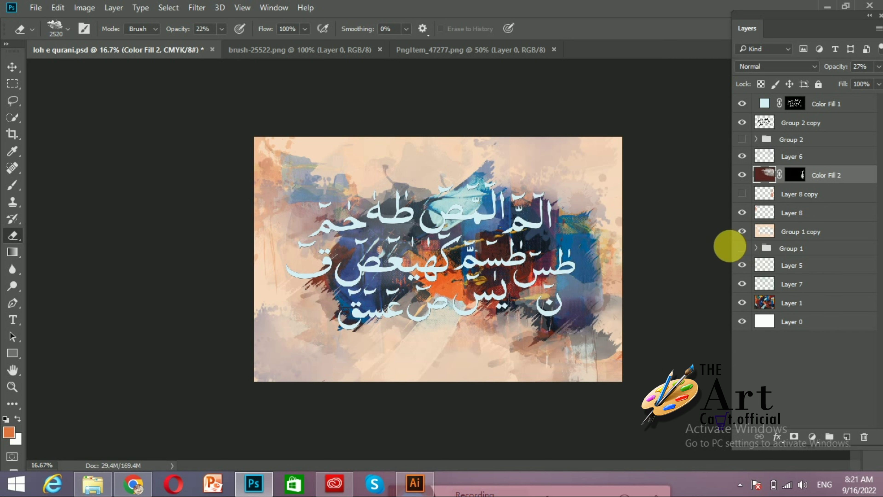
right_click(803, 175)
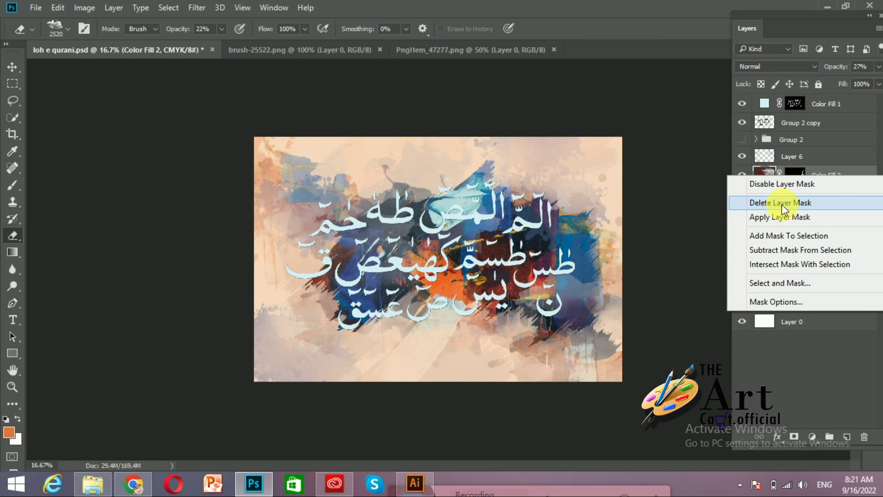
click(775, 217)
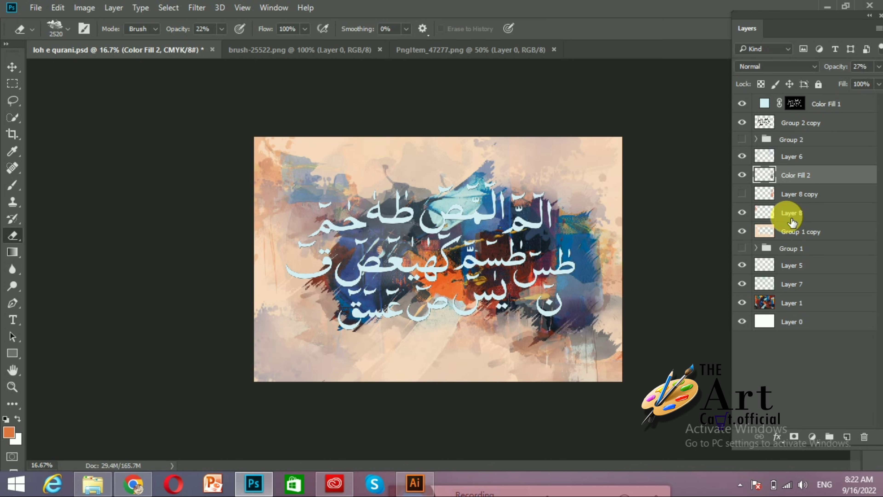
- Duplicate Layer 8 as Layer 8 copy 2, move it to the upper right, and erase part of it
alt+drag(792, 212, 792, 205)
key(ctrl+t)
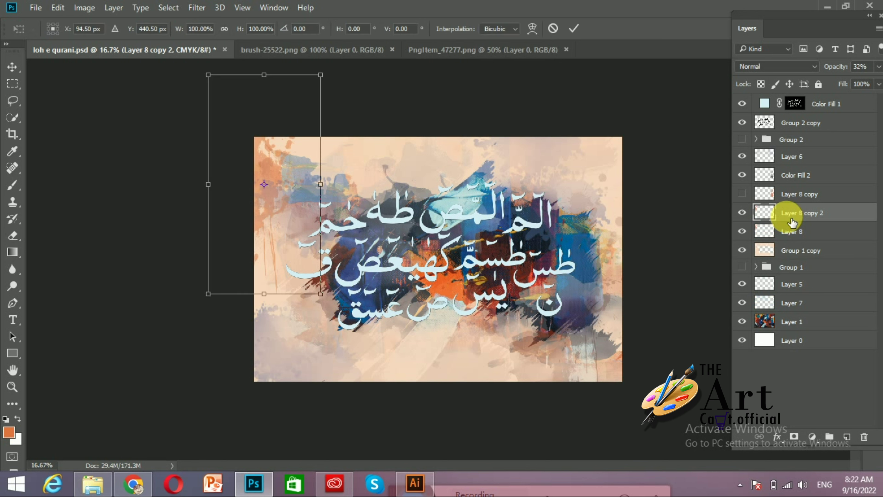
mouse_move(286, 221)
mouse_down()
mouse_move(748, 101)
mouse_move(610, 248)
mouse_move(626, 256)
mouse_move(629, 165)
mouse_move(612, 160)
mouse_move(628, 158)
mouse_up()
key(Return)
key(e)
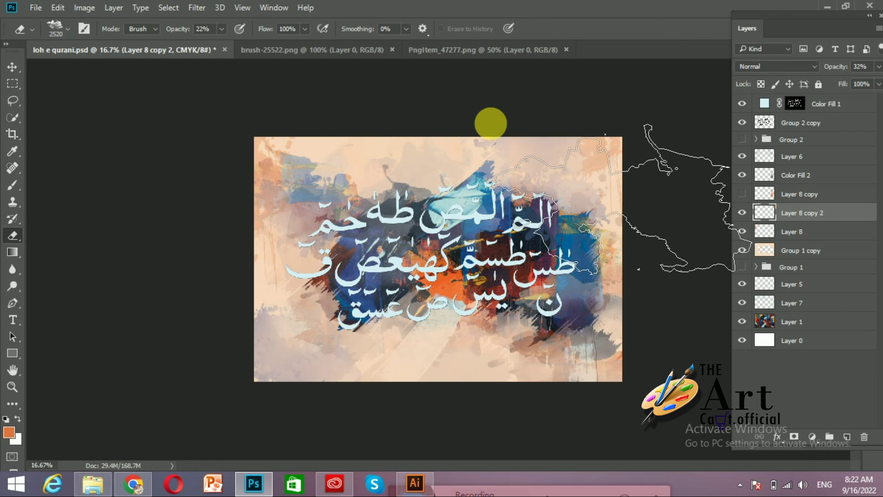
click(483, 110)
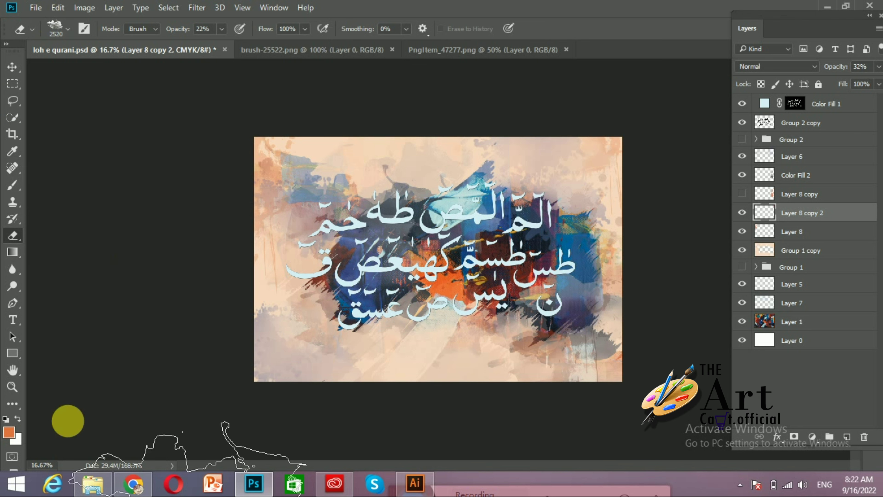
- Go to the Client_tripplemf folder and select the grunge texture photo
click(97, 488)
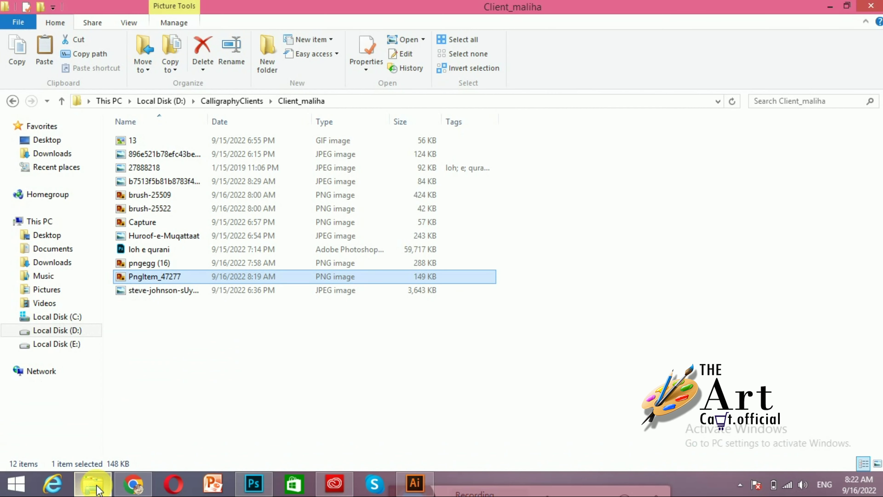
click(197, 333)
key(alt+Up)
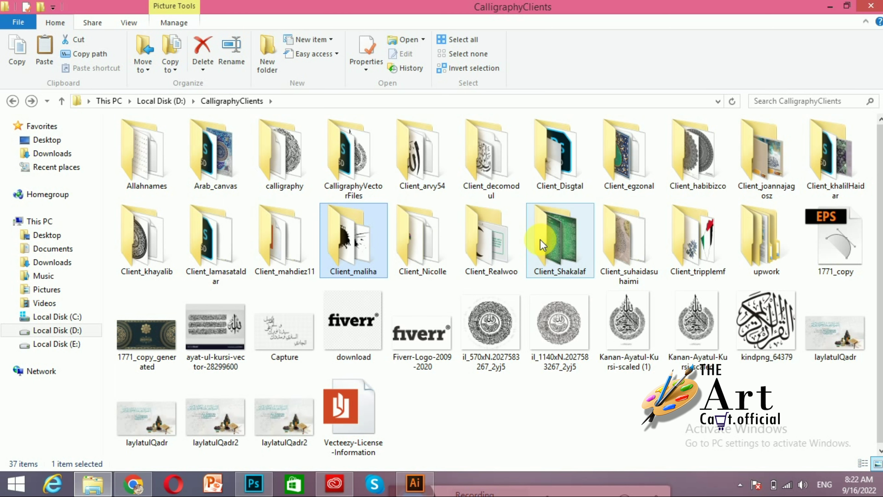
double_click(697, 240)
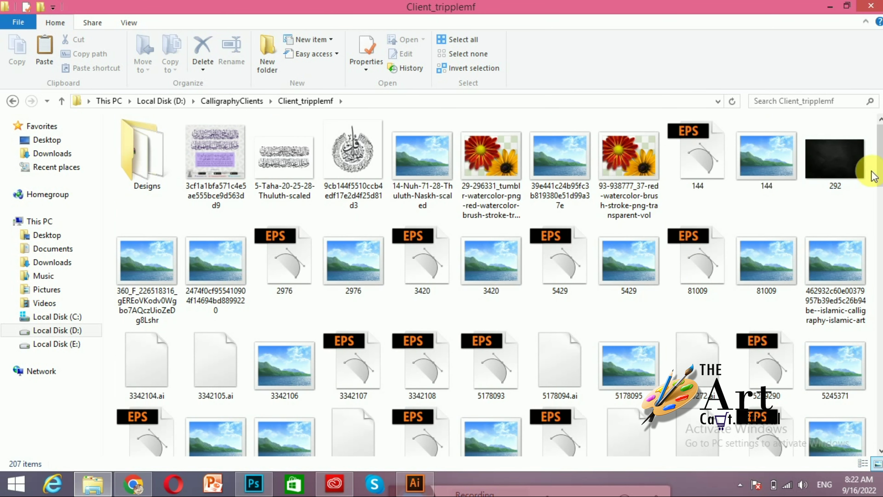
scroll(878, 193, down, 1)
drag(877, 193, 878, 277)
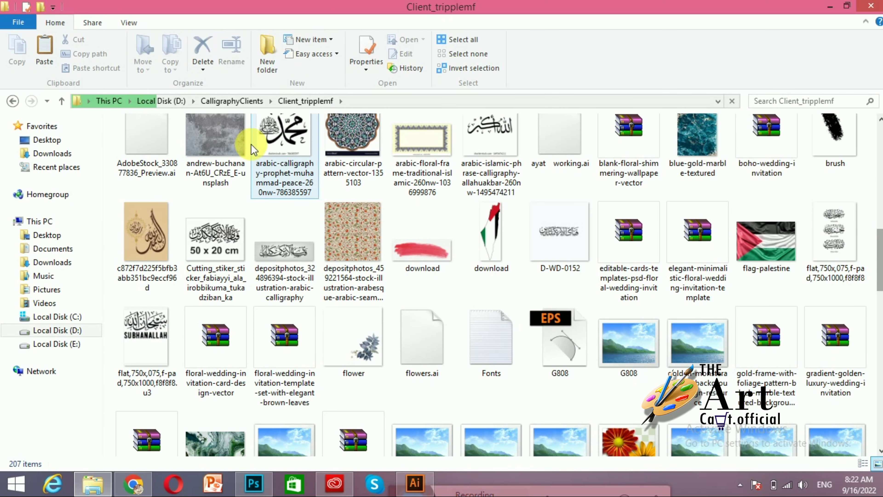
drag(880, 279, 875, 459)
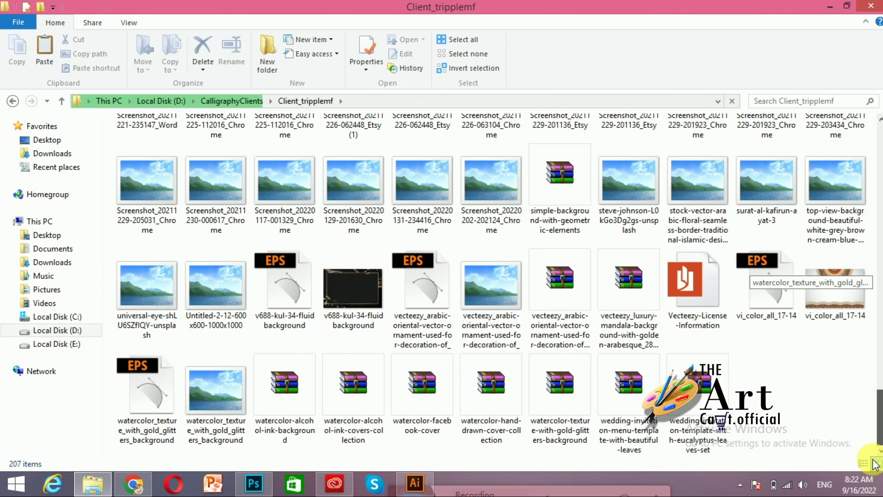
drag(876, 460, 874, 357)
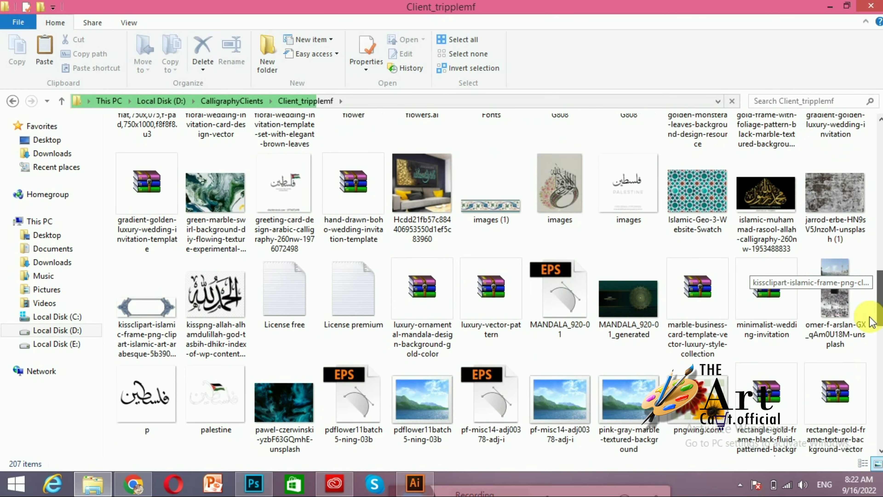
drag(874, 356, 875, 292)
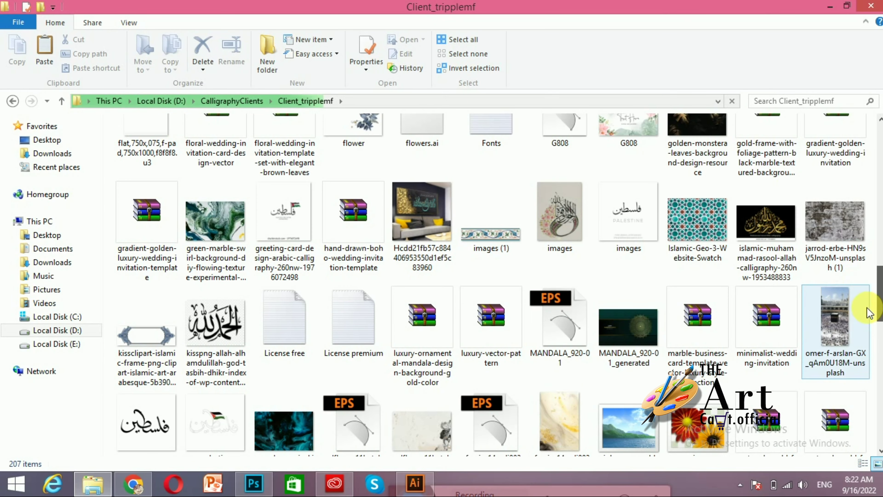
click(830, 241)
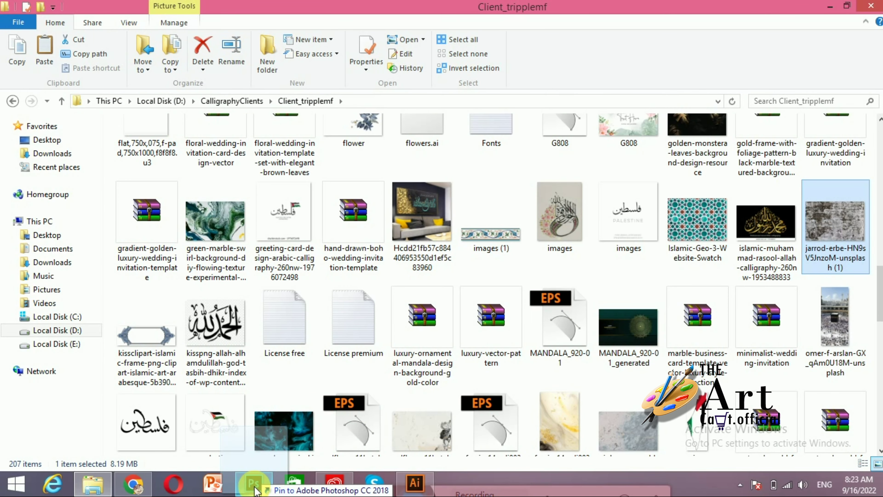
- Drag the grunge texture JPG into Photoshop to open it as a new document
click(254, 483)
drag(465, 3, 618, 50)
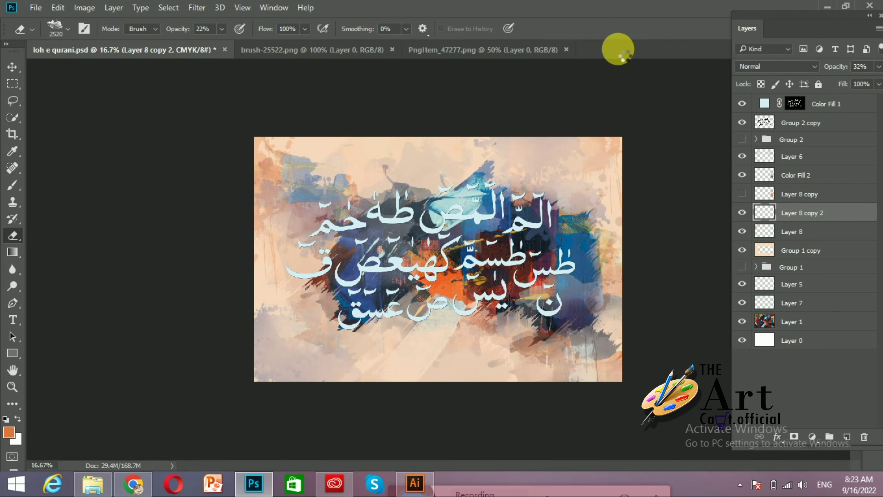
drag(618, 49, 619, 52)
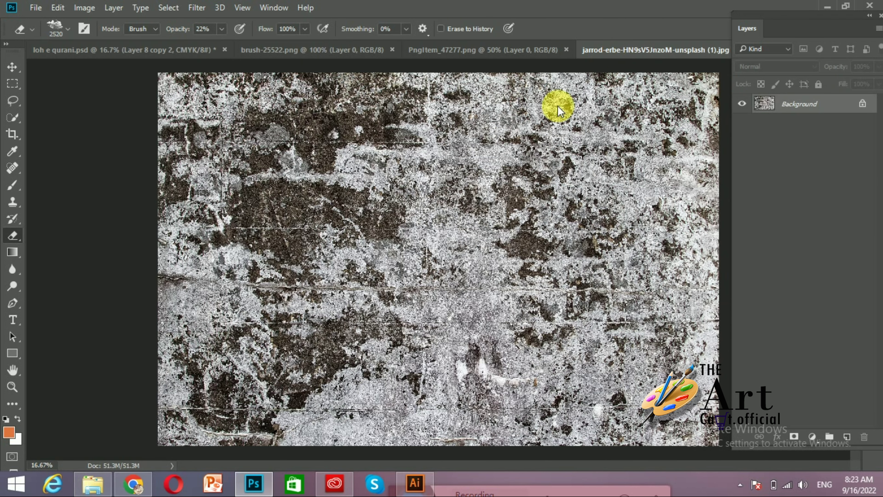
- Drag the grunge texture into loh e qurani.psd as a new layer
click(12, 66)
drag(109, 75, 387, 197)
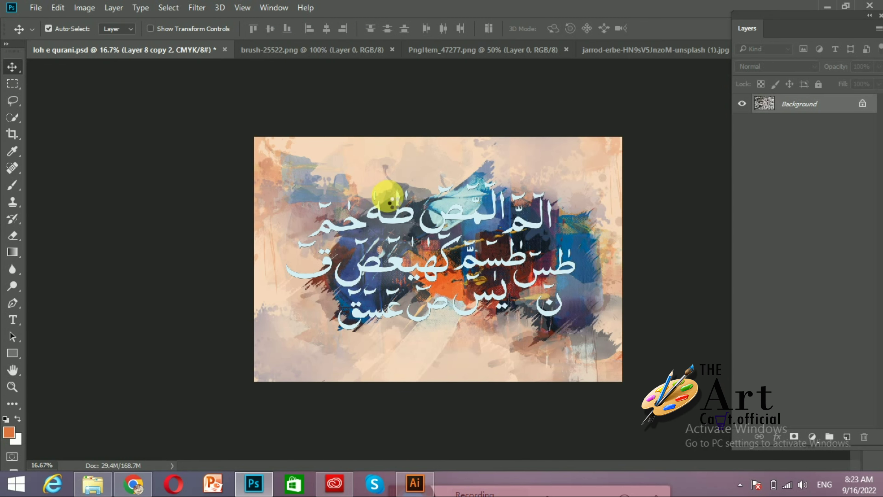
drag(387, 197, 387, 197)
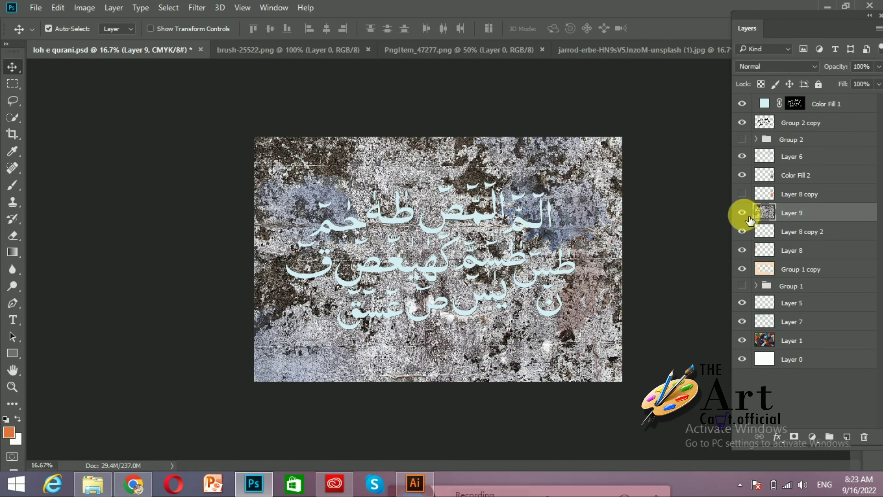
- Scale the texture to fit the canvas and restack Layer 9 just below Group 2 copy
key(ctrl+t)
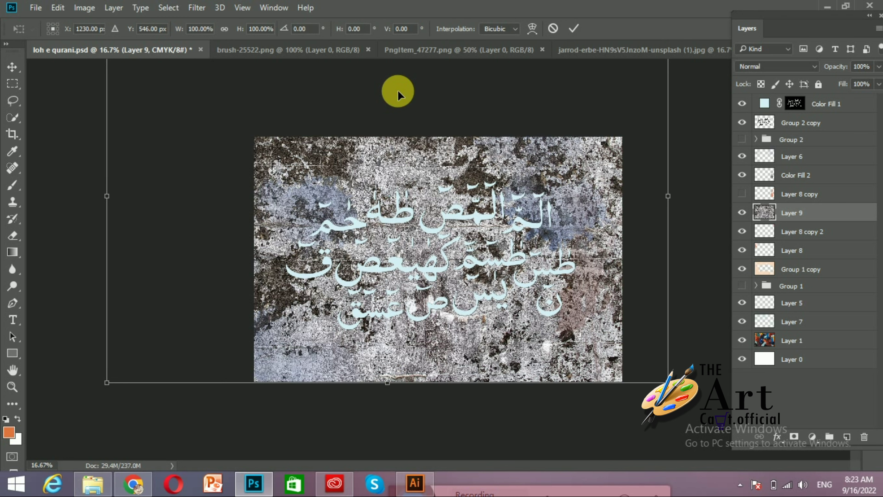
key(ctrl+minus)
key(ctrl+minus)
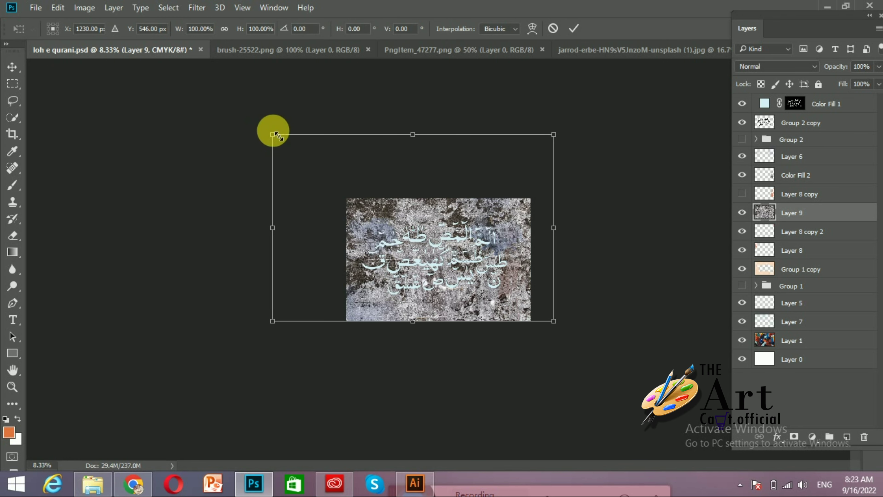
drag(277, 135, 349, 197)
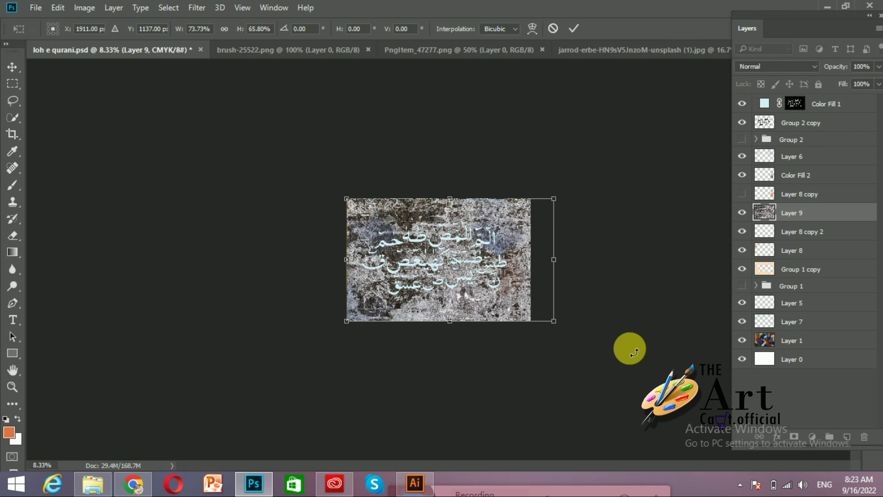
drag(556, 323, 536, 321)
key(Return)
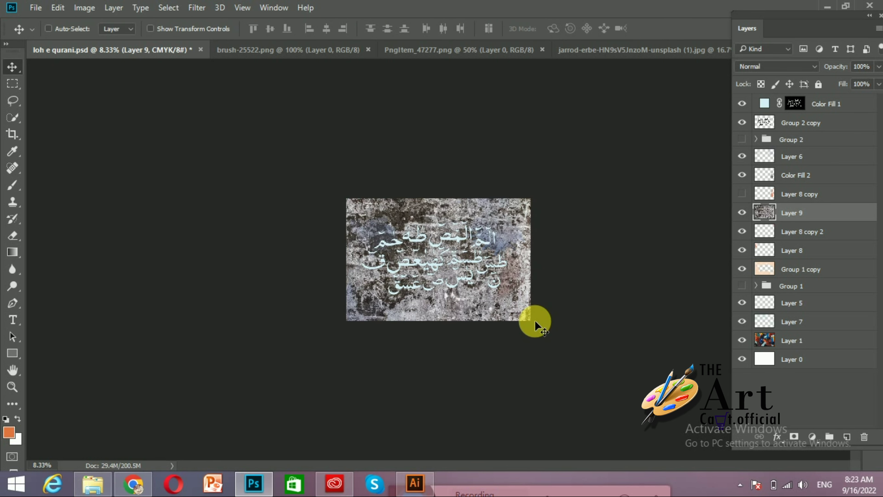
key(ctrl+equal)
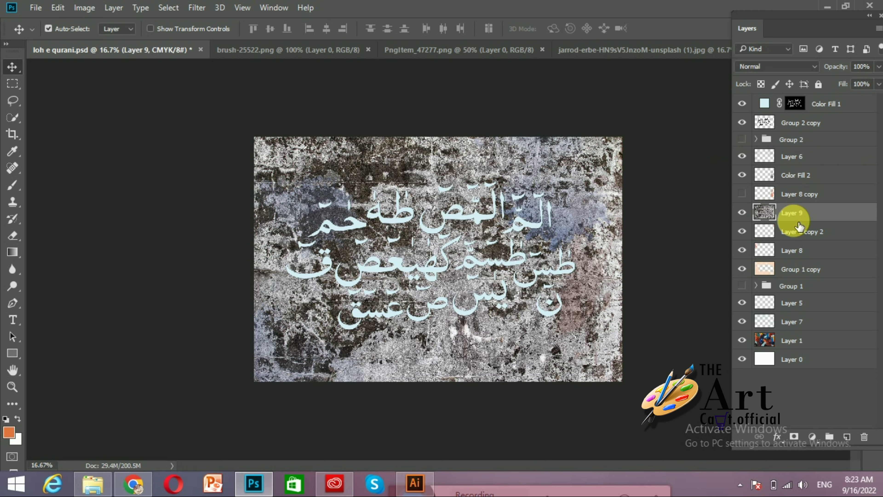
drag(794, 216, 796, 133)
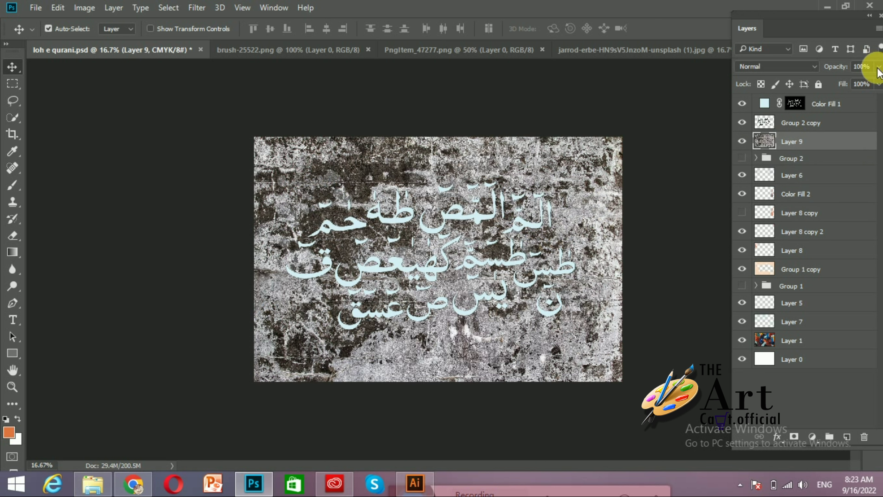
- Set Layer 9's blend mode to Color Burn and raise its opacity toward 70%
click(790, 67)
click(765, 101)
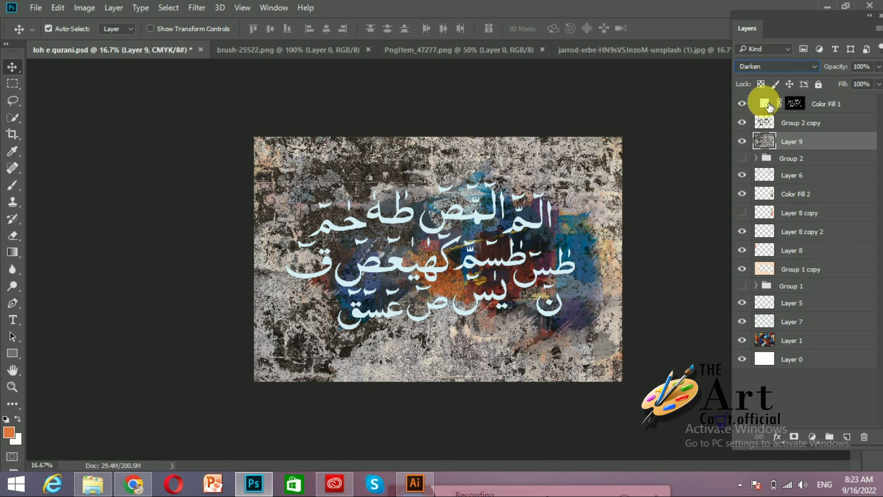
key(Down)
key(Down)
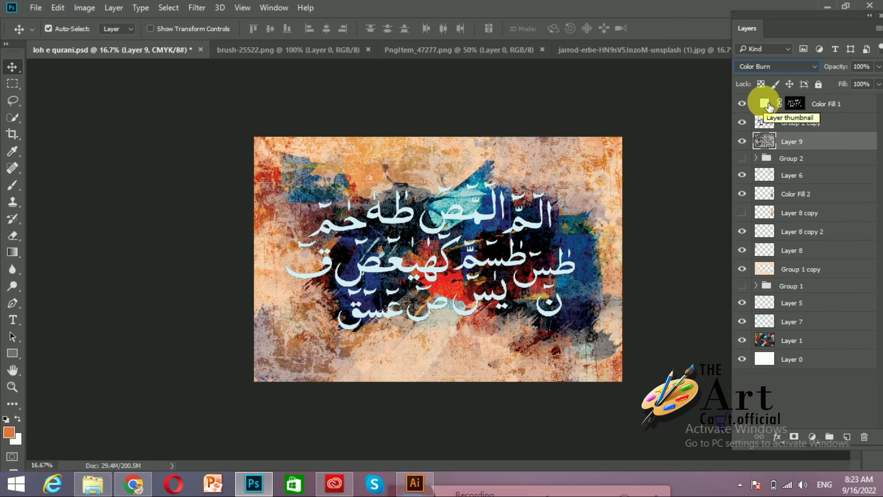
click(878, 67)
drag(847, 83, 859, 81)
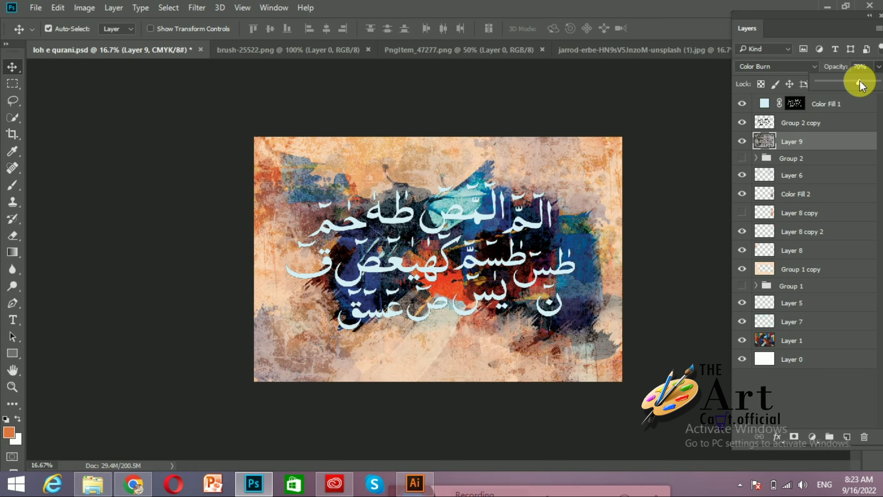
- Compare Linear Burn, Linear Dodge, Soft Light, Linear Light and Subtract blend modes on Layer 9
click(786, 67)
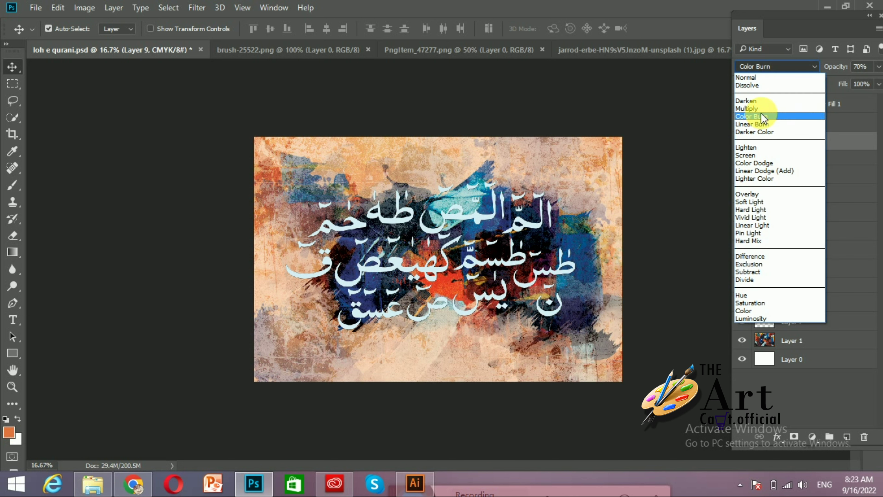
click(758, 132)
key(ctrl+z)
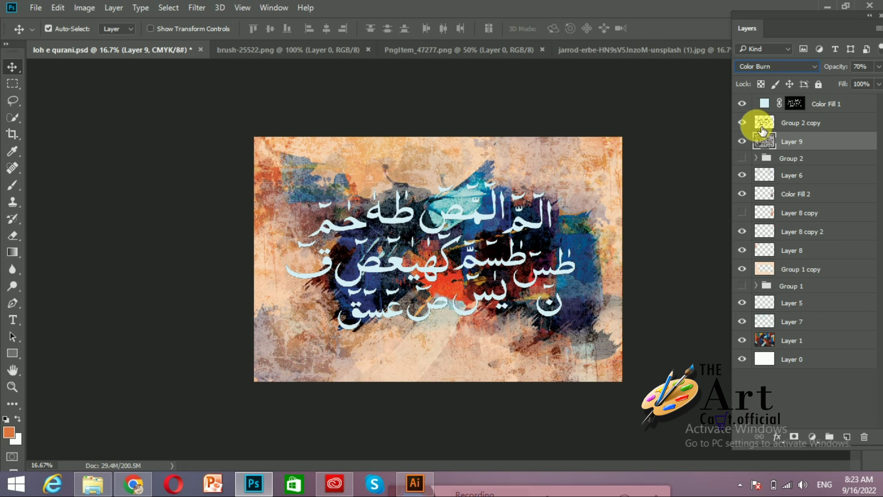
key(shift+plus)
key(shift+plus)
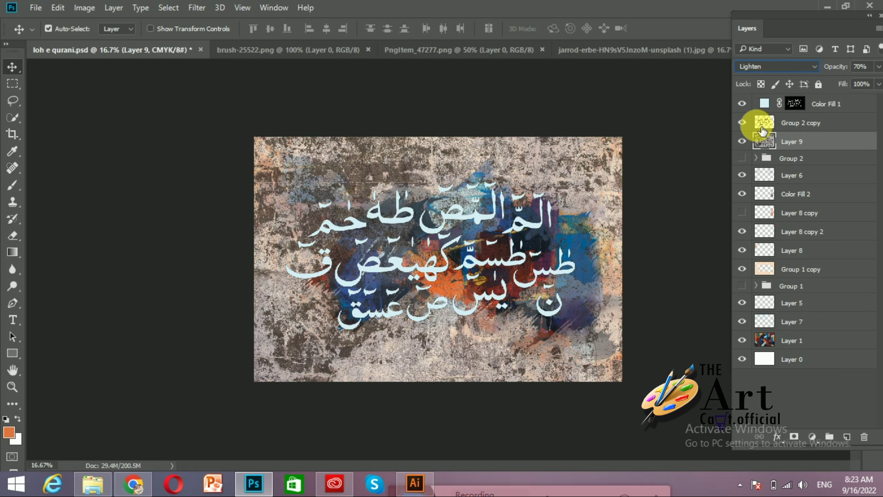
key(shift+plus)
key(shift+plus)
key(shift+plus)
key(shift+plus)
key(shift+plus)
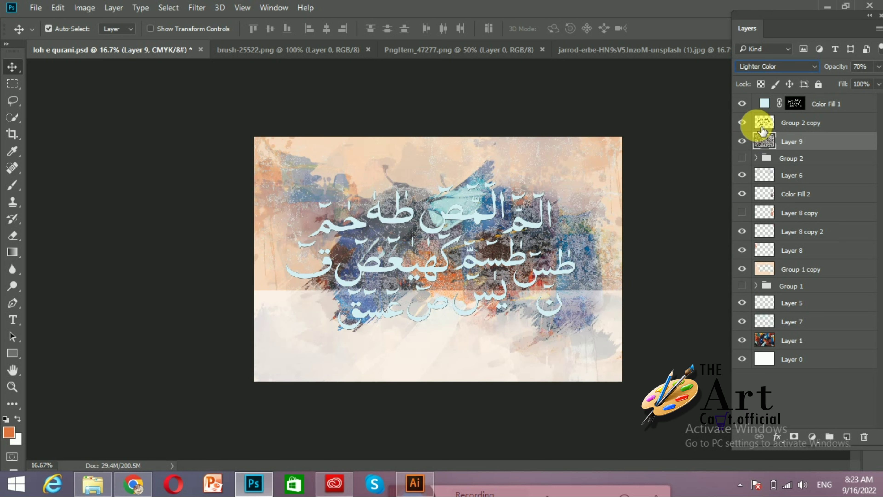
key(shift+plus)
key(shift+plus)
key(shift+minus)
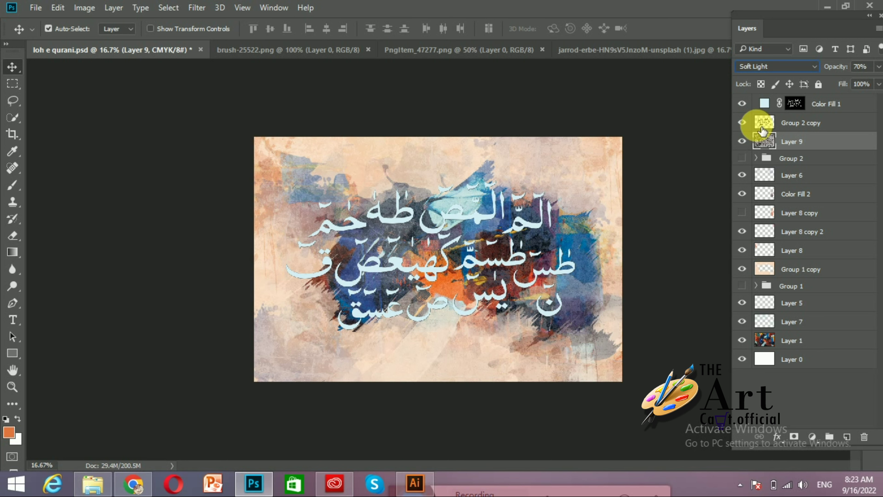
key(shift+plus)
key(shift+plus)
key(shift+plus)
key(shift+plus)
key(shift+plus)
key(shift+plus)
key(shift+plus)
key(shift+plus)
key(shift+minus)
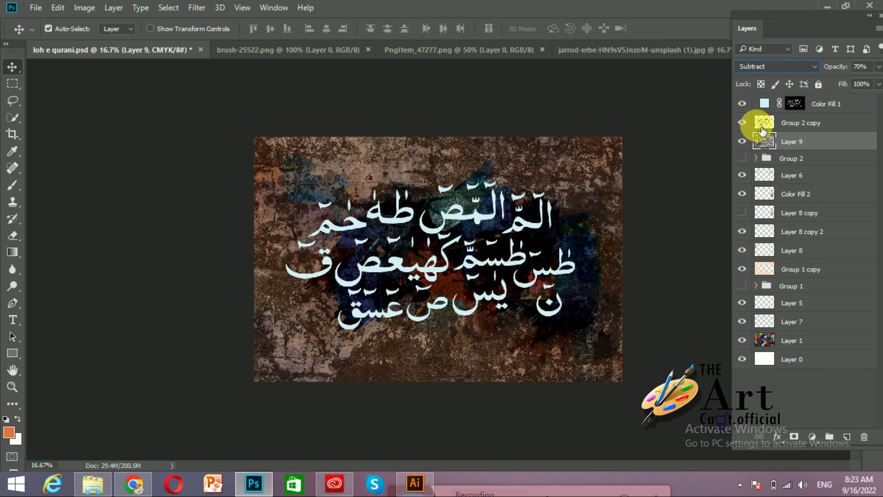
- Compare Hue, Saturation, Color, Normal, Multiply and Darken, then settle Layer 9 on Color Burn
key(shift+plus)
key(shift+plus)
key(shift+plus)
key(shift+minus)
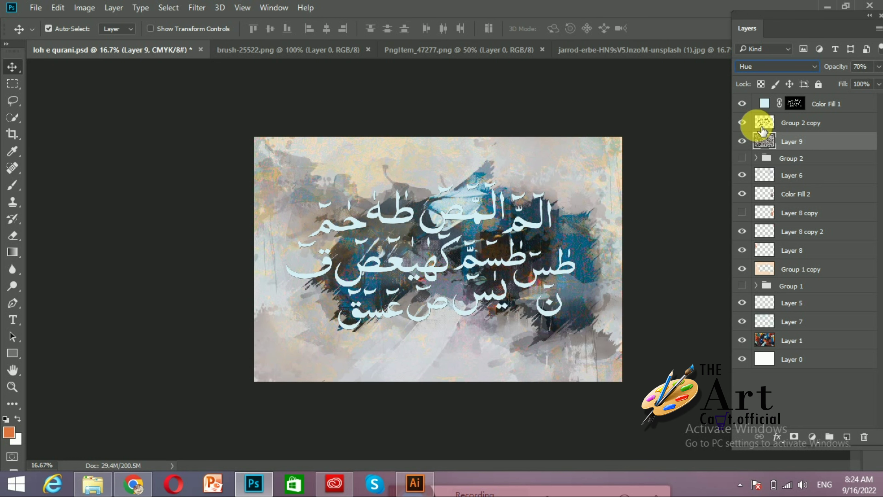
key(shift+plus)
key(shift+plus)
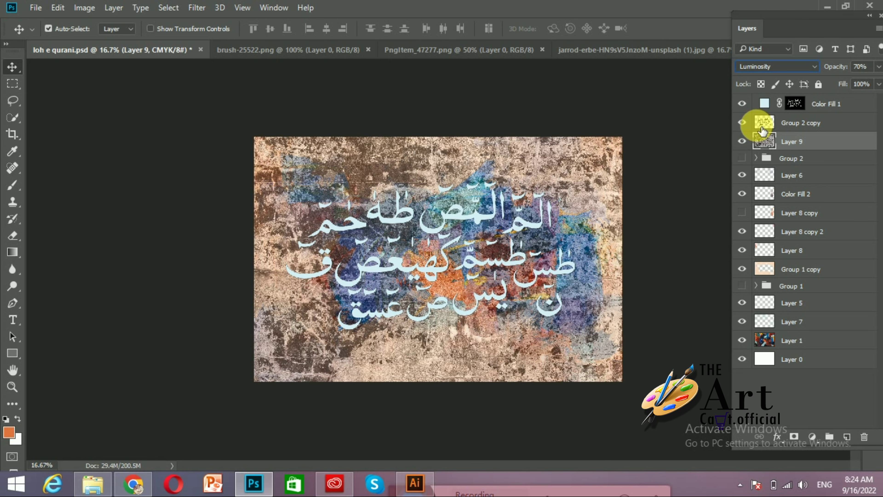
key(shift+minus)
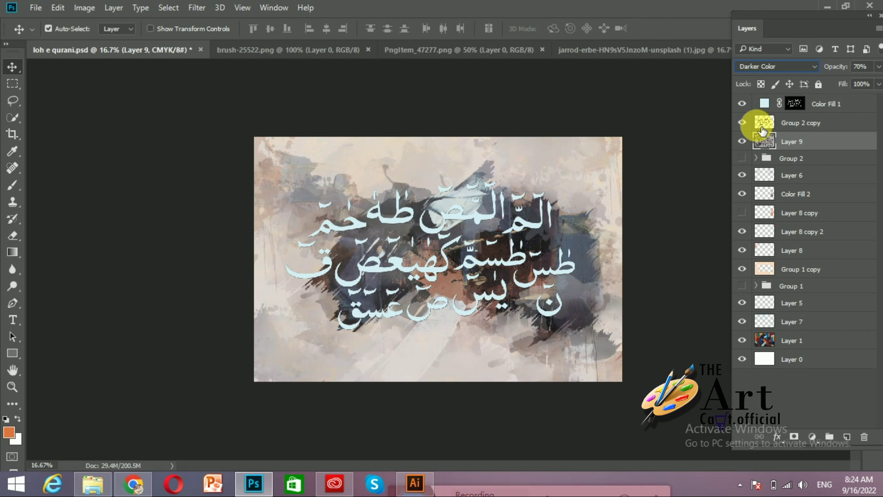
key(shift+alt+n)
key(shift+alt+m)
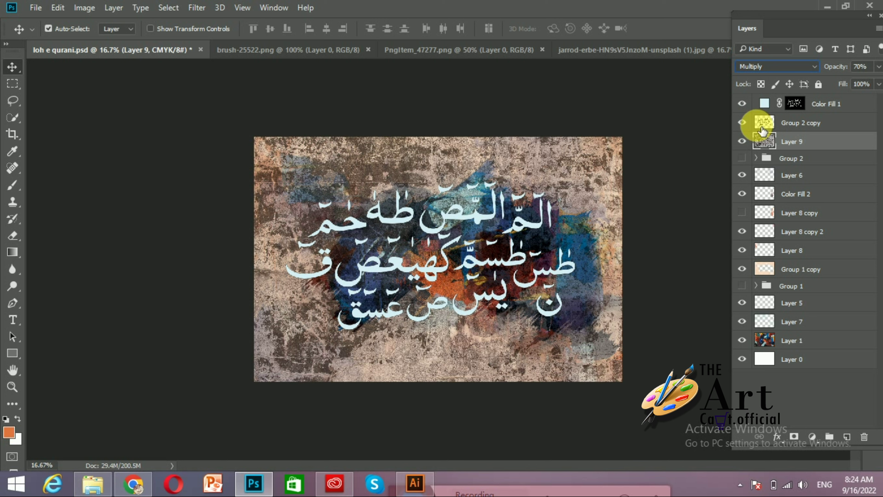
key(shift+minus)
key(shift+plus)
key(shift+plus)
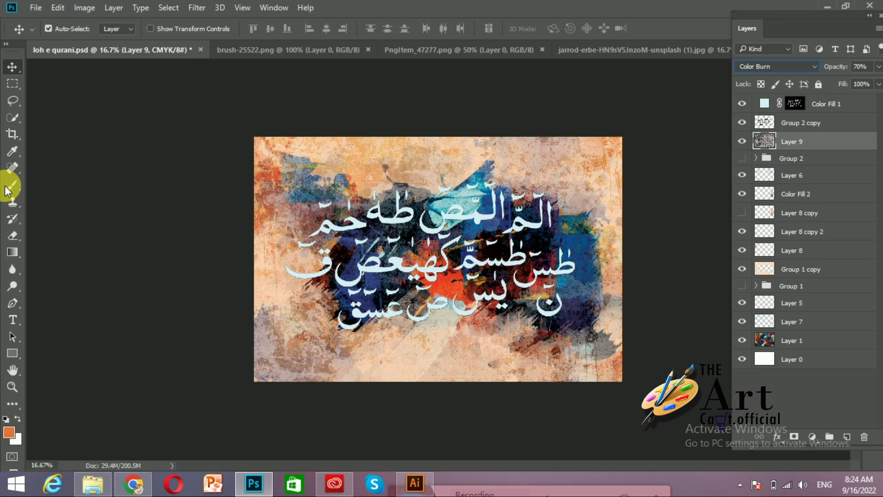
click(13, 235)
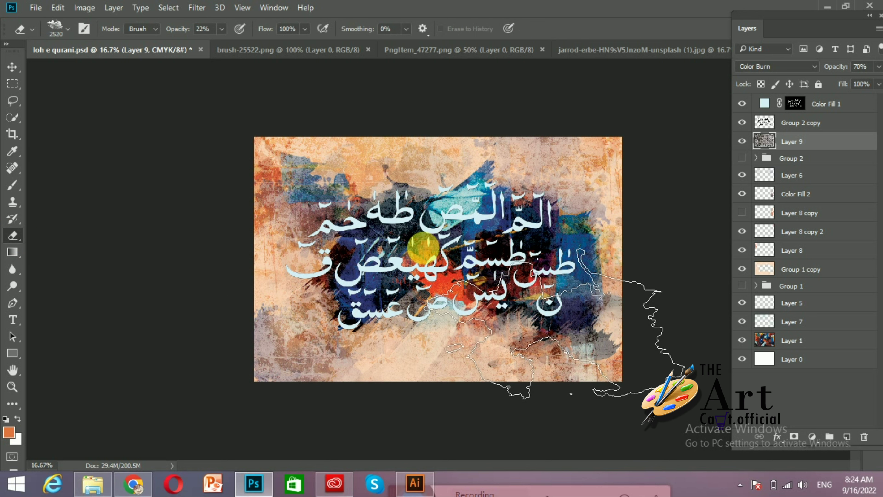
- Erase several patches of the grunge texture, including along the lower-left of the canvas
click(423, 242)
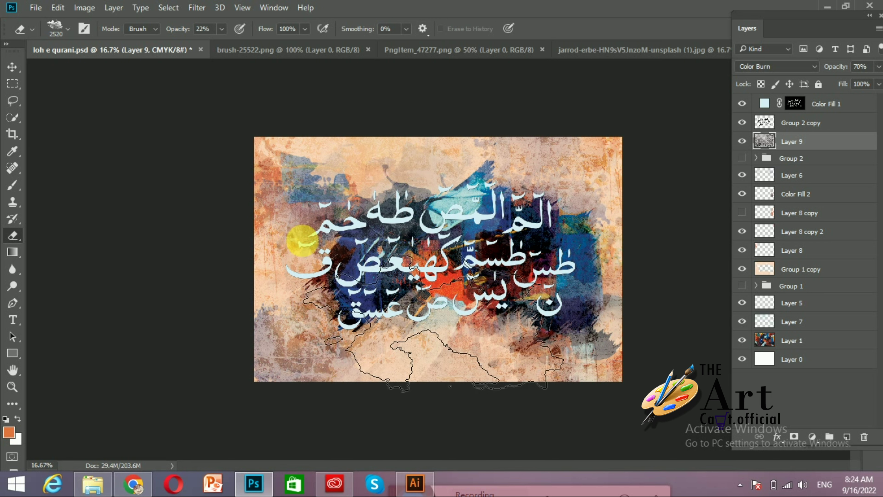
click(320, 341)
drag(320, 341, 336, 342)
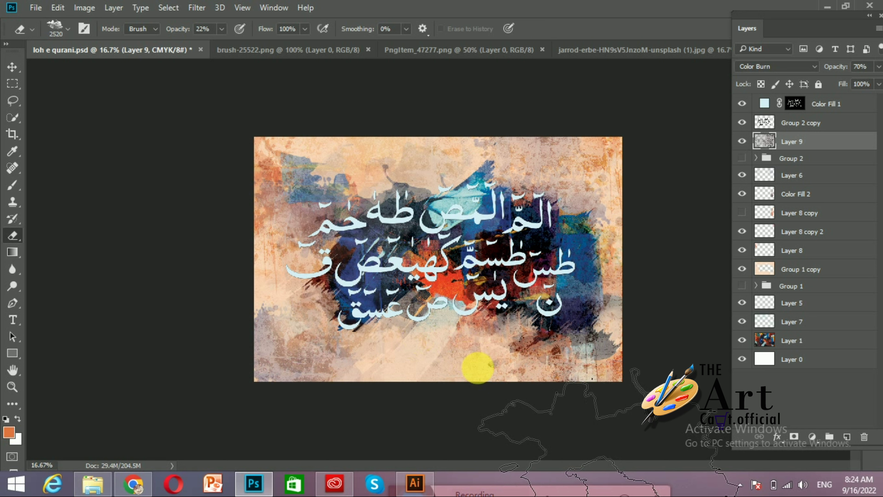
click(448, 152)
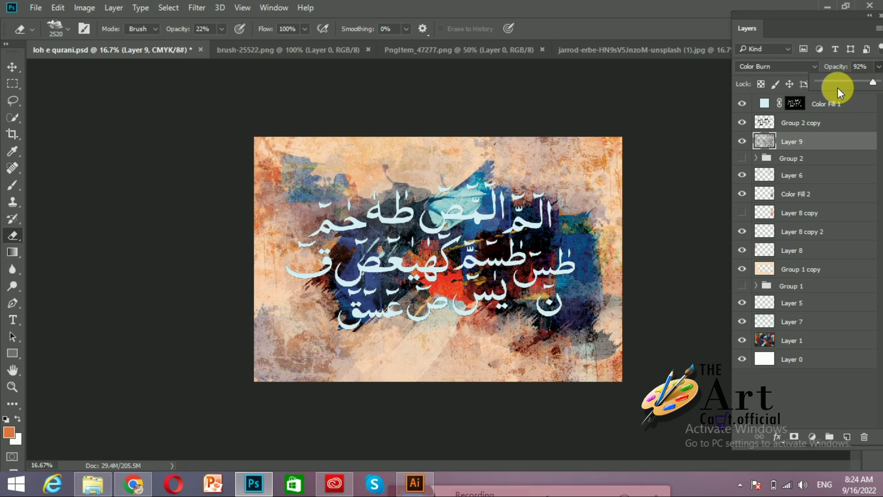
- Set Layer 9's opacity to 92% and hide the Group 2 copy layer
click(815, 143)
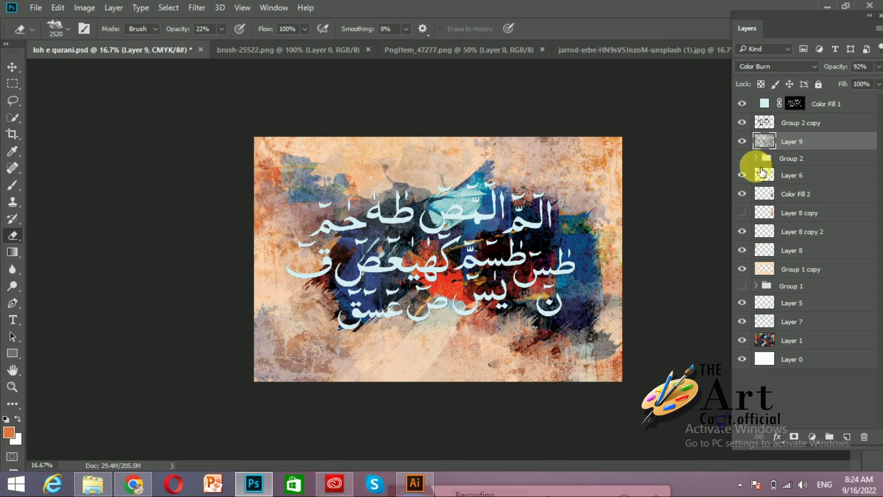
click(741, 104)
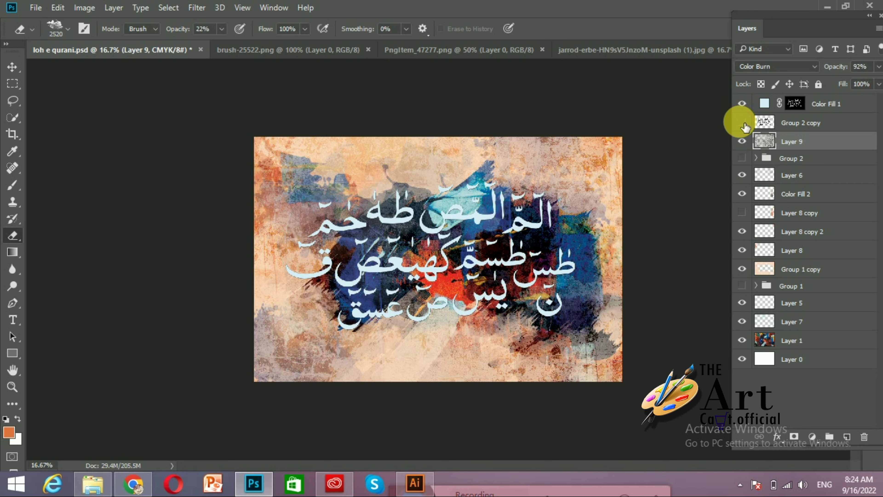
click(819, 110)
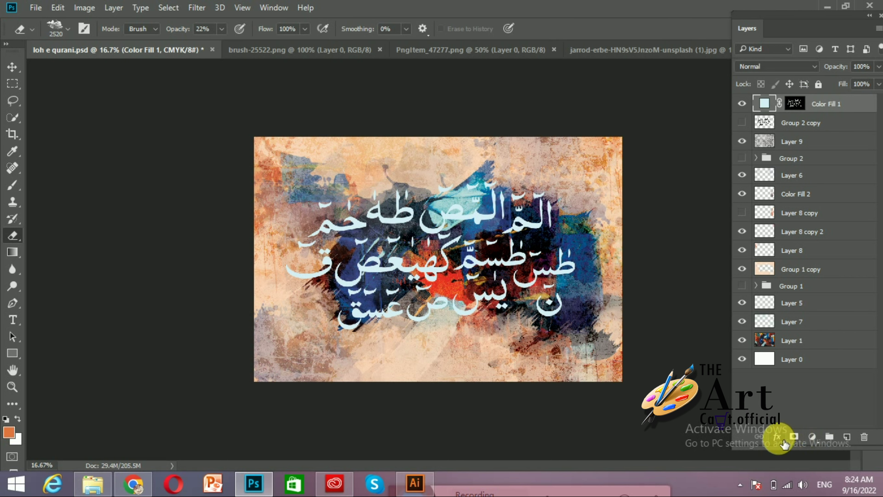
click(777, 437)
- Give Color Fill 1 a Drop Shadow with opacity 100, distance 22, spread 8, size 16
click(788, 427)
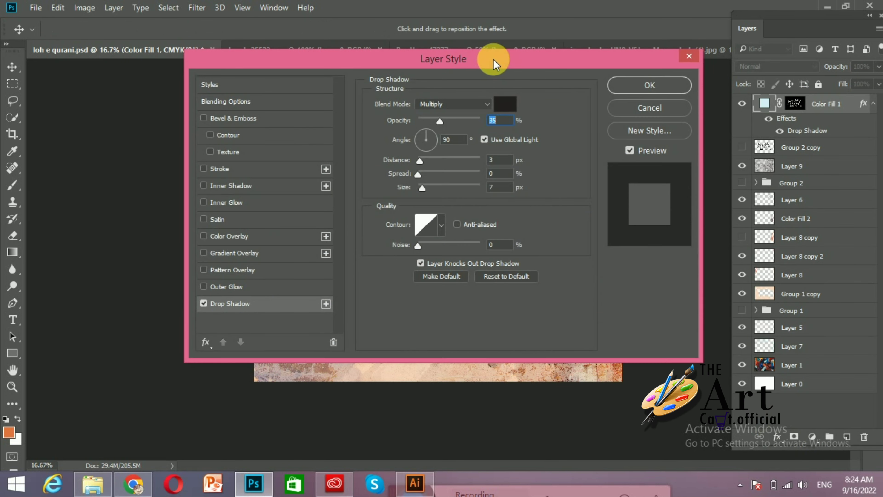
drag(493, 52, 880, 56)
drag(851, 73, 870, 78)
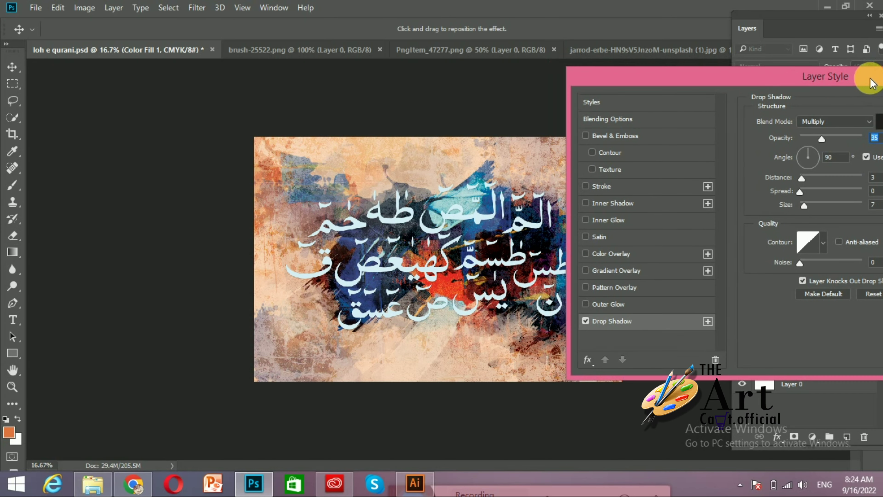
drag(823, 139, 842, 139)
mouse_move(801, 178)
mouse_down()
mouse_move(813, 176)
mouse_move(802, 191)
mouse_up()
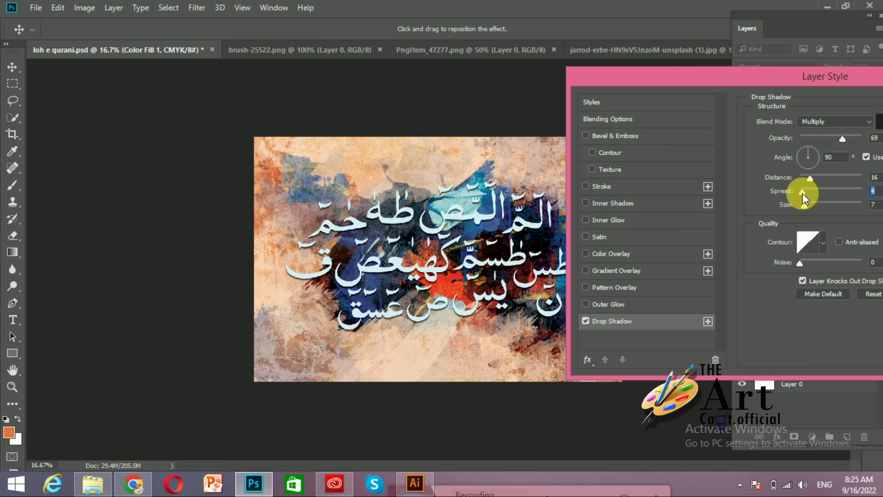
drag(842, 139, 881, 138)
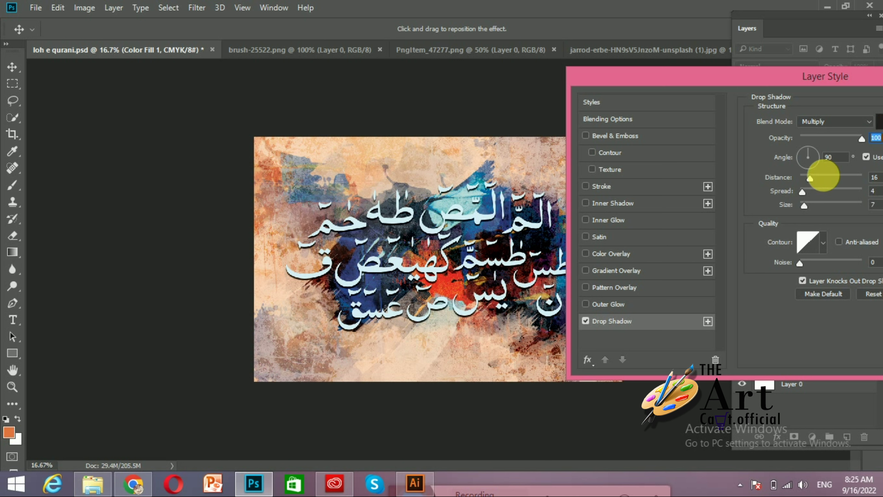
drag(809, 177, 815, 179)
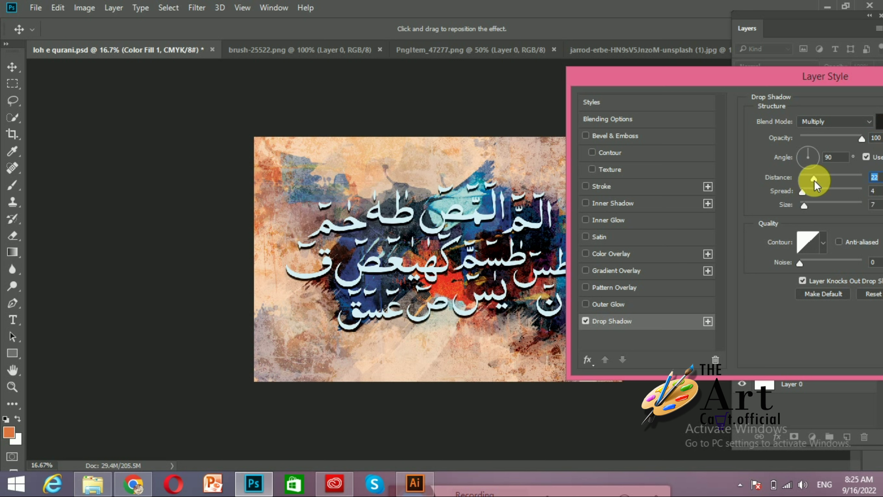
drag(805, 191, 807, 203)
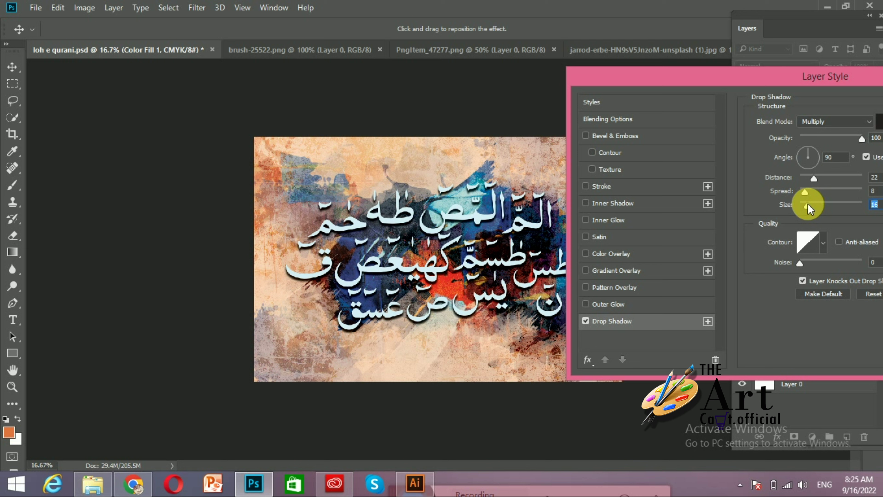
key(Return)
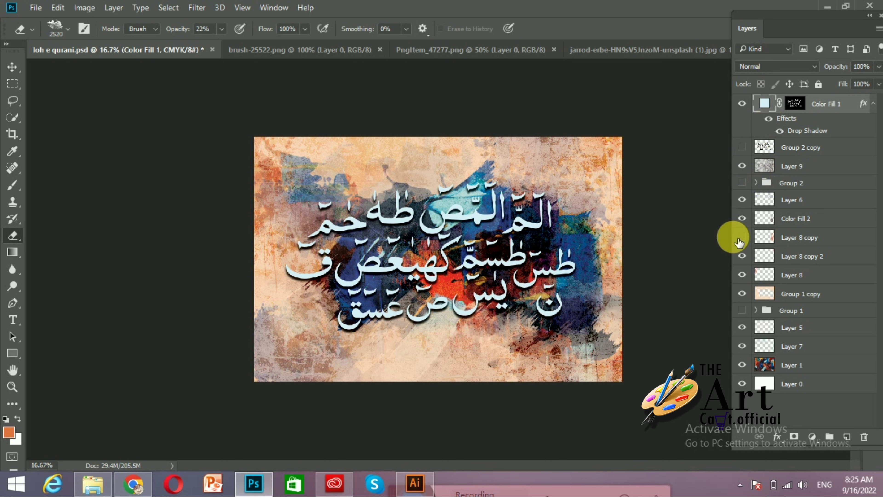
click(796, 168)
- Save, group every layer from Color Fill 1 down to Layer 0 into Group 3, and save again
click(743, 166)
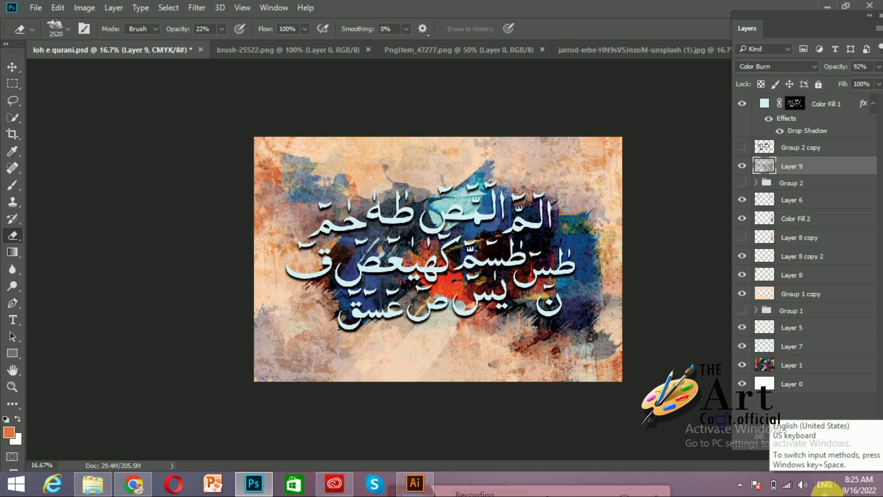
key(ctrl+s)
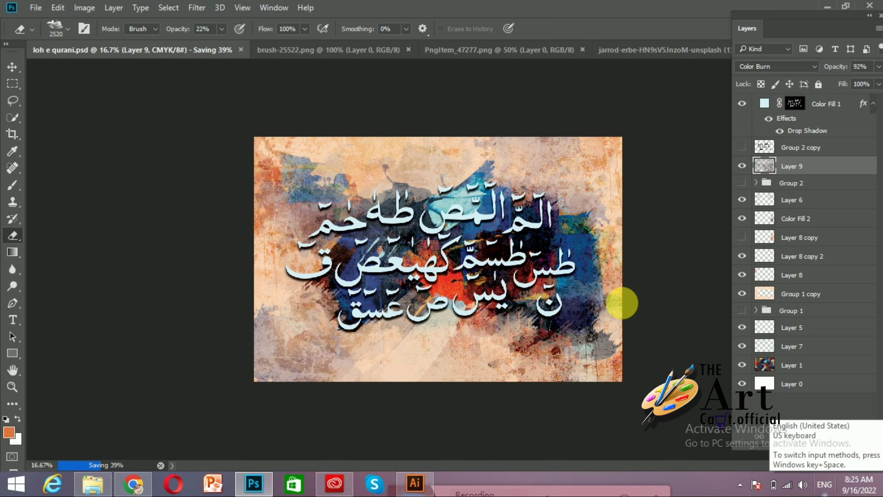
click(823, 104)
ctrl+click(800, 171)
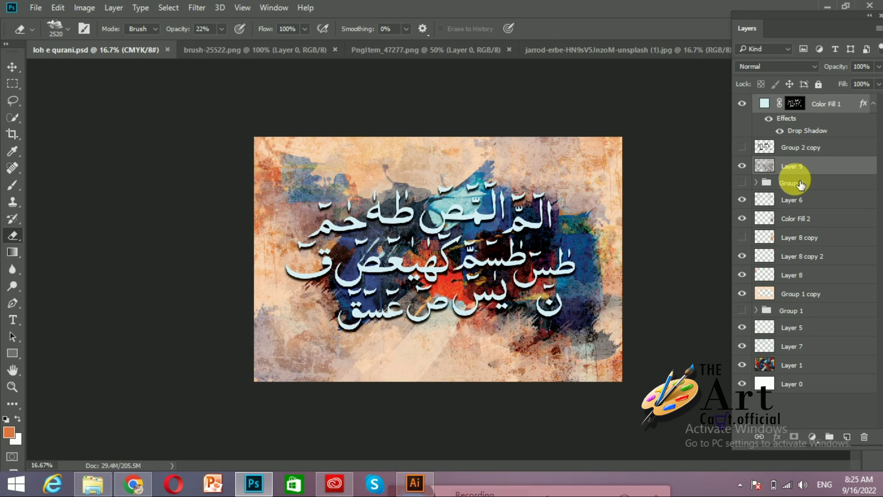
ctrl+click(789, 200)
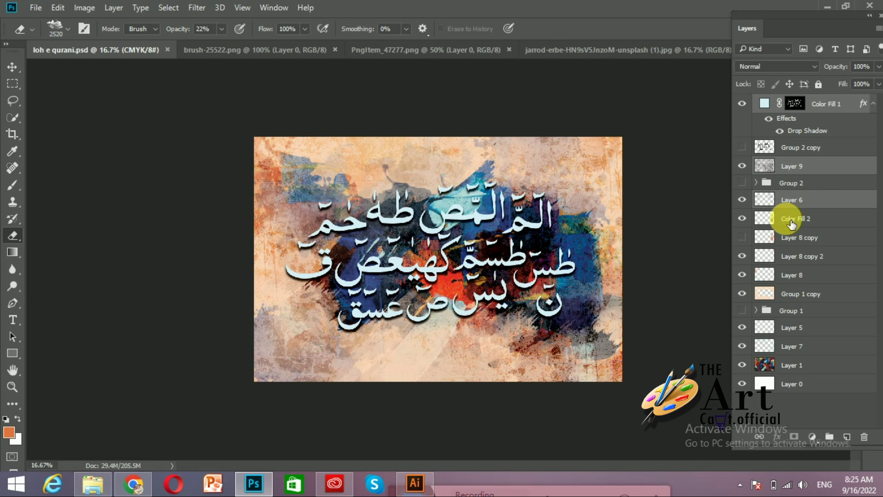
ctrl+click(789, 220)
ctrl+click(788, 254)
ctrl+click(789, 276)
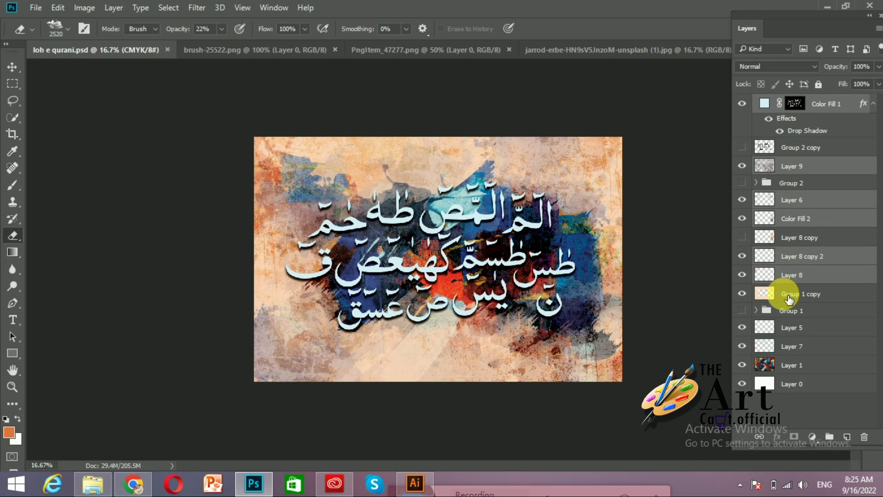
ctrl+click(789, 295)
ctrl+click(789, 327)
ctrl+click(791, 347)
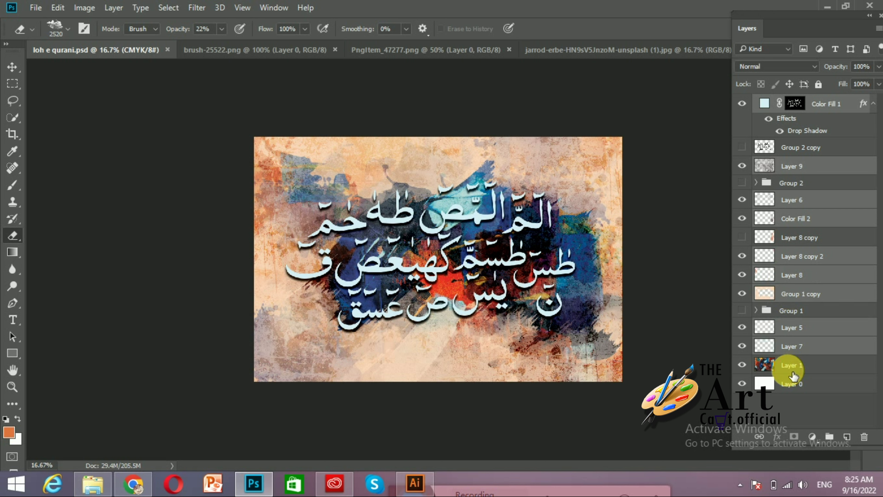
ctrl+click(792, 372)
ctrl+click(790, 383)
key(ctrl+g)
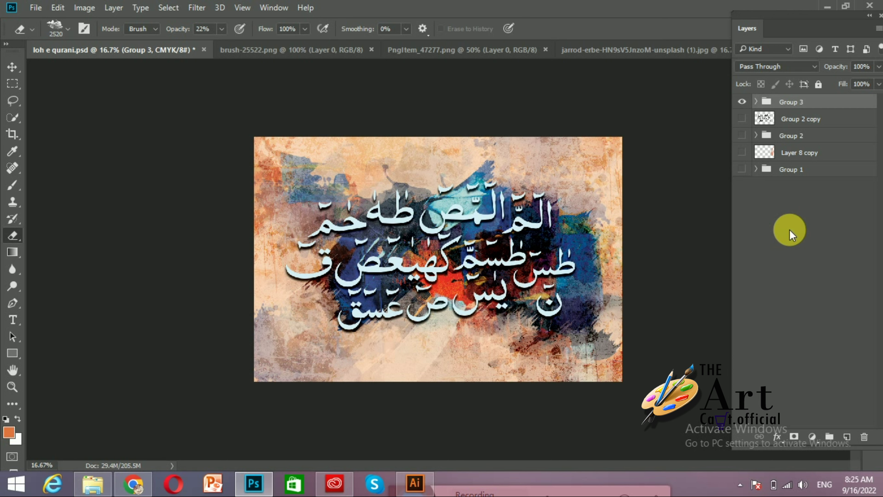
key(ctrl+s)
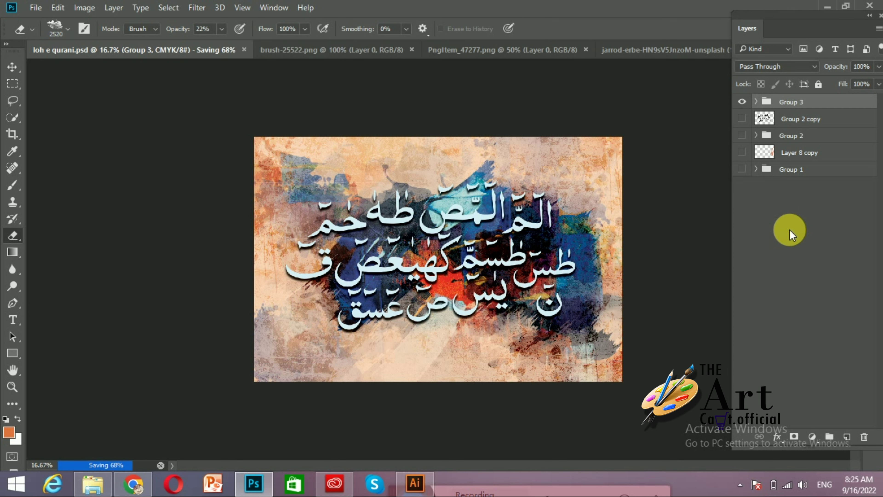